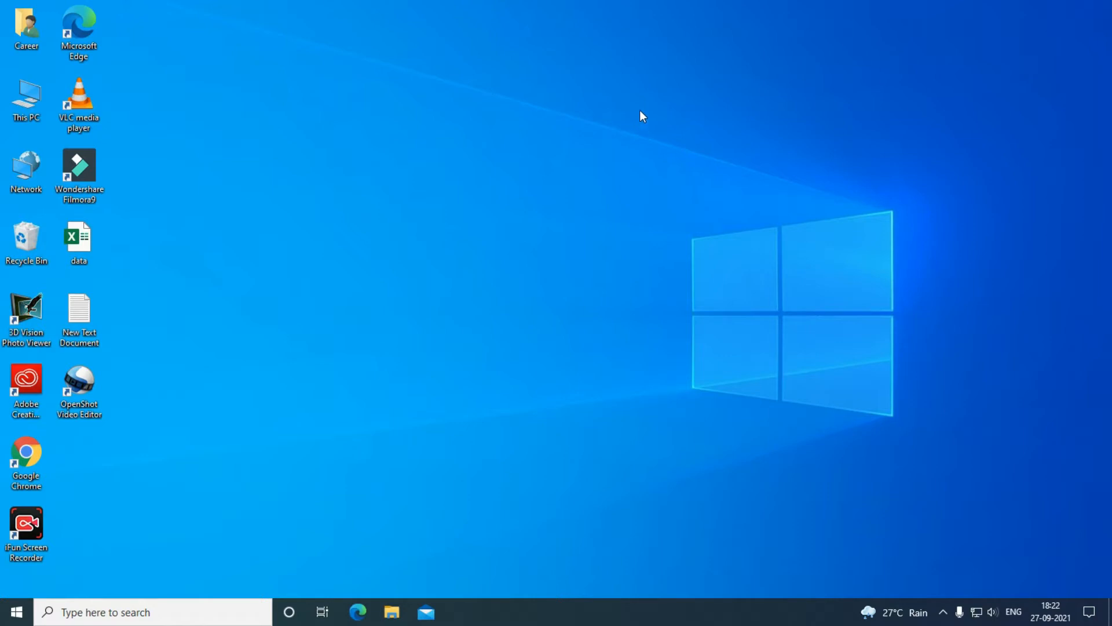
Launch Excel from the Windows 10 Start menu's app list.
left_click(12, 614)
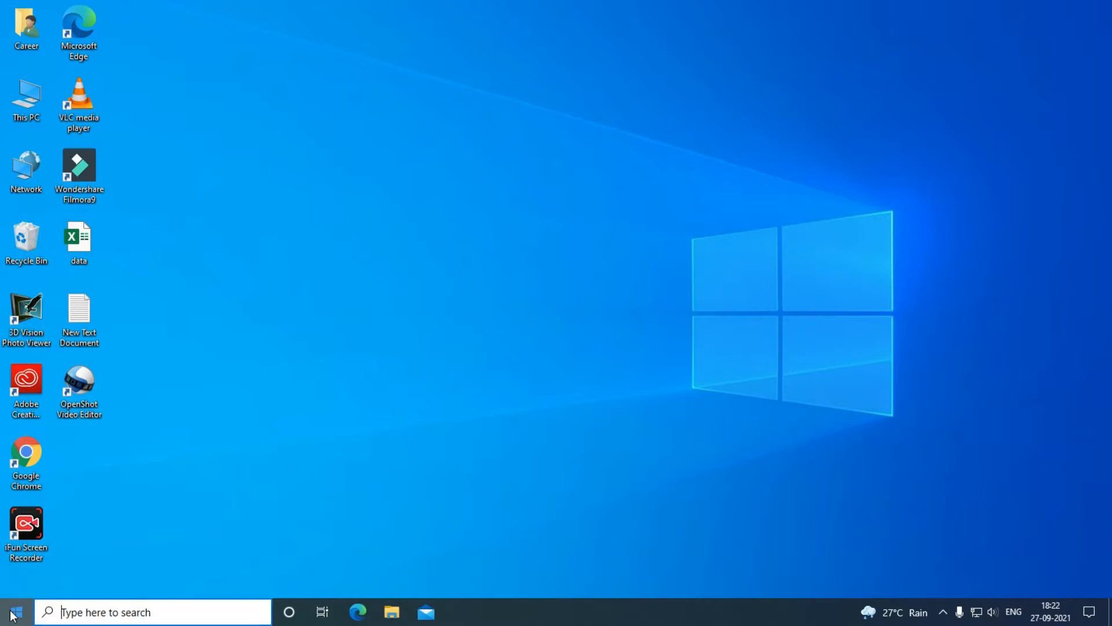
scroll(100, 411, "down", 1)
scroll(109, 427, "up", 1)
scroll(123, 425, "down", 3)
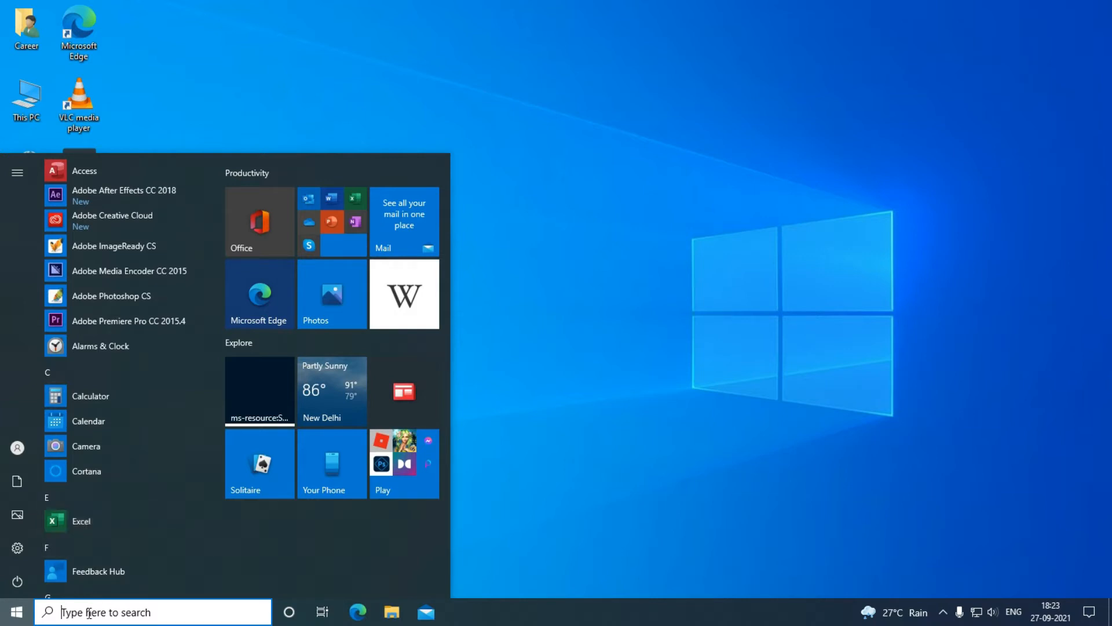
left_click(84, 523)
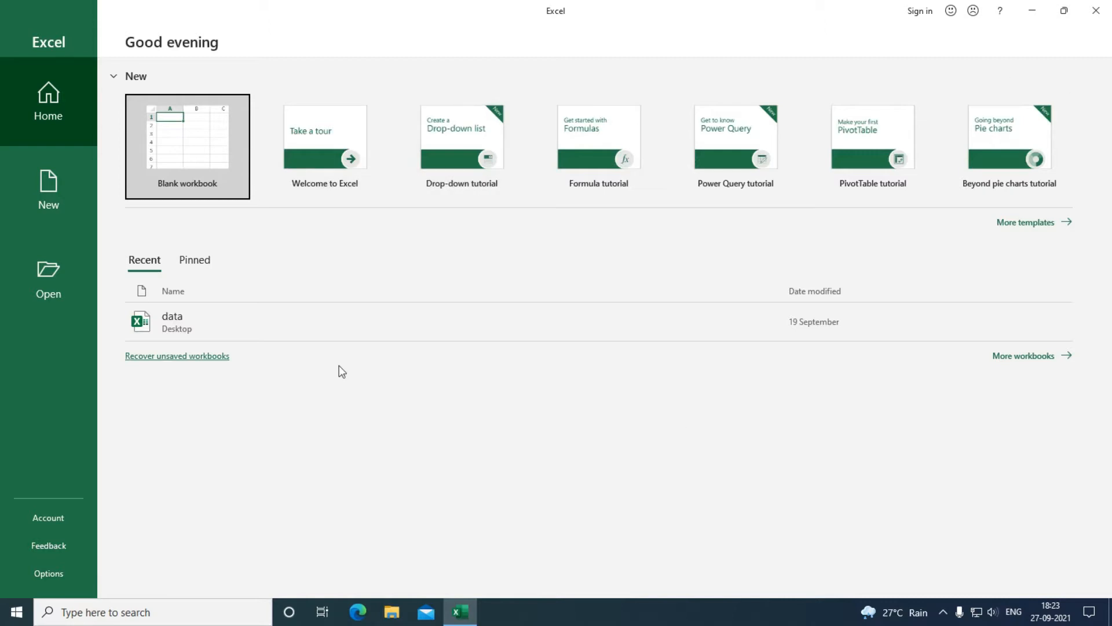
Create a new blank workbook, Book1, and glance over the Insert ribbon before returning Home.
left_click(162, 181)
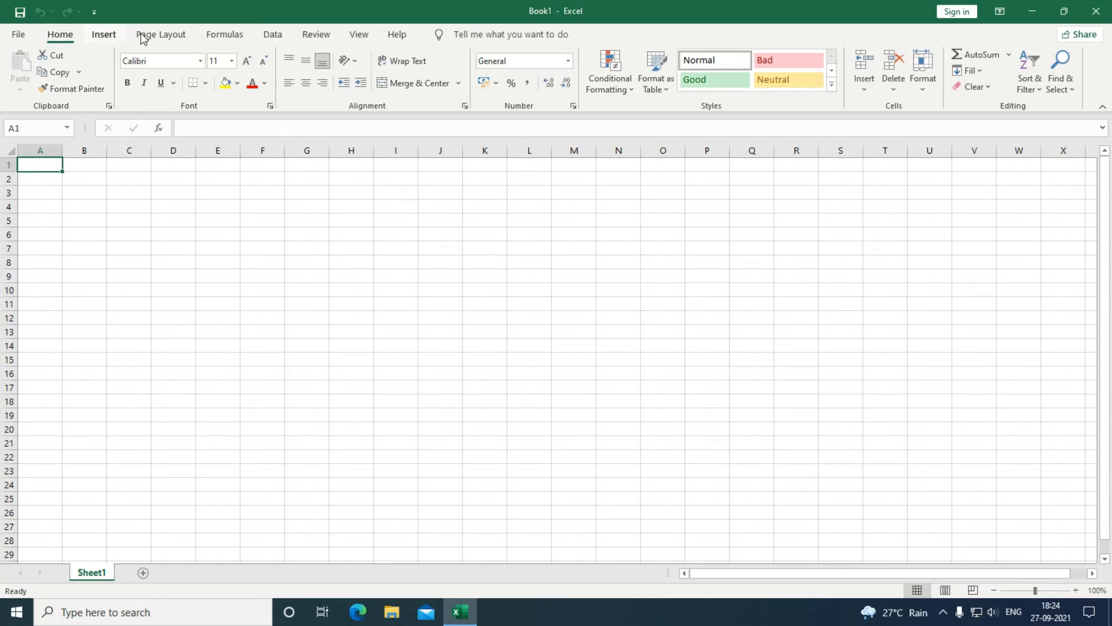
left_click(104, 35)
left_click(71, 36)
Add four worksheets so the workbook runs from Sheet1 to Sheet5.
left_click(143, 574)
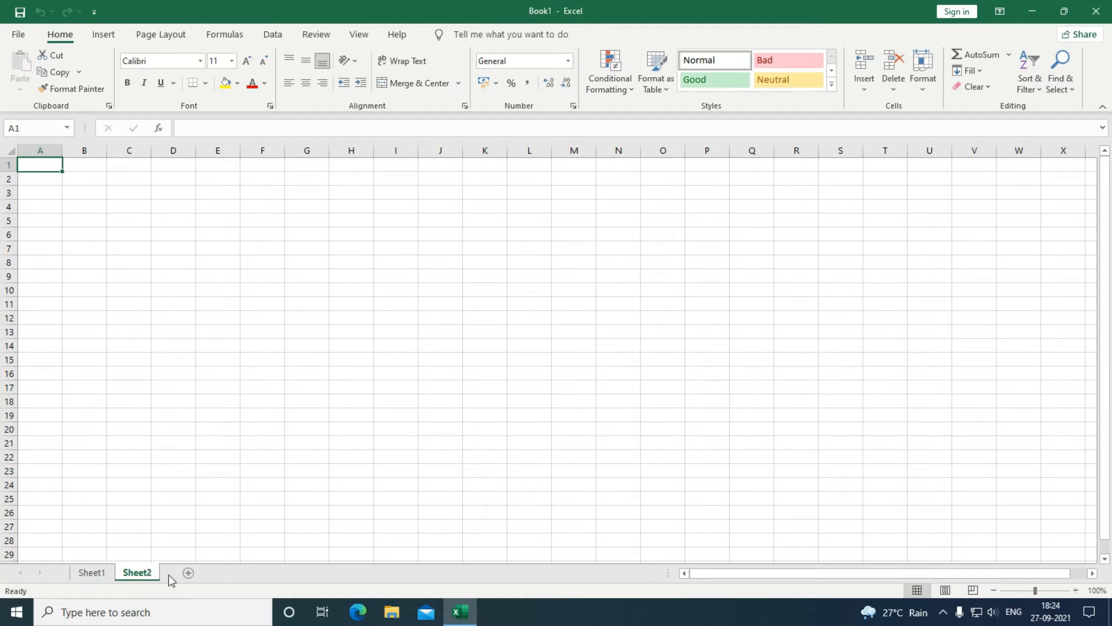
left_click(204, 572)
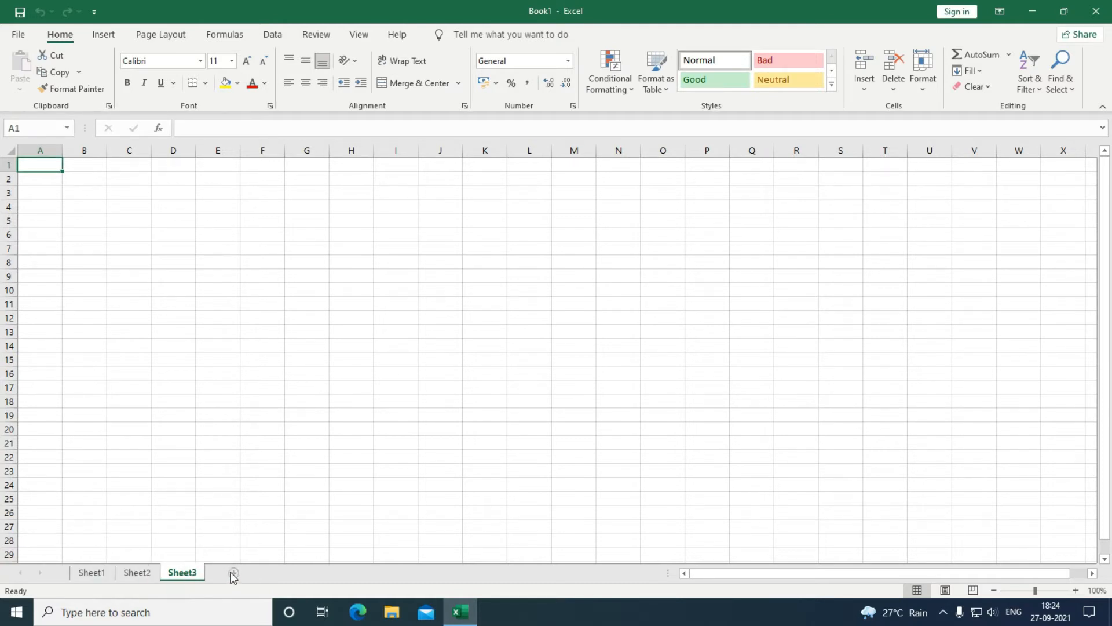
left_click(234, 572)
left_click(279, 574)
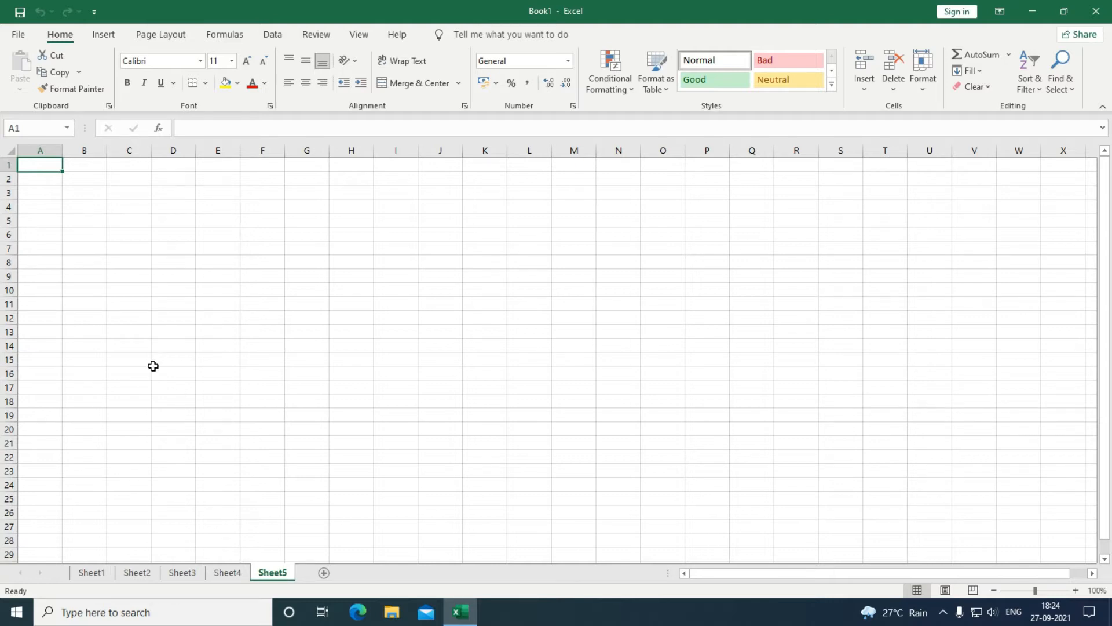
On Sheet5, select cells C9, B4, B3, then columns A through F in turn.
left_click(119, 277)
left_click(76, 204)
left_click(75, 193)
left_click(42, 150)
left_click(92, 150)
left_click(114, 150)
left_click(164, 150)
left_click(220, 150)
left_click(265, 150)
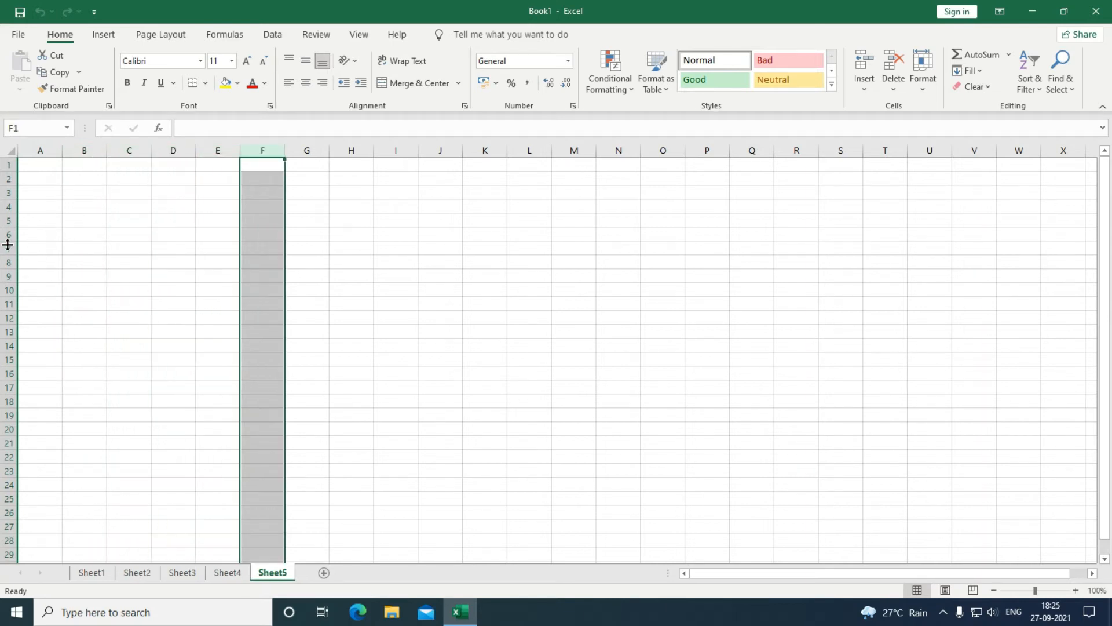
Widen column B to 14.00 and make row 9 about 70 pixels tall.
left_click(6, 276)
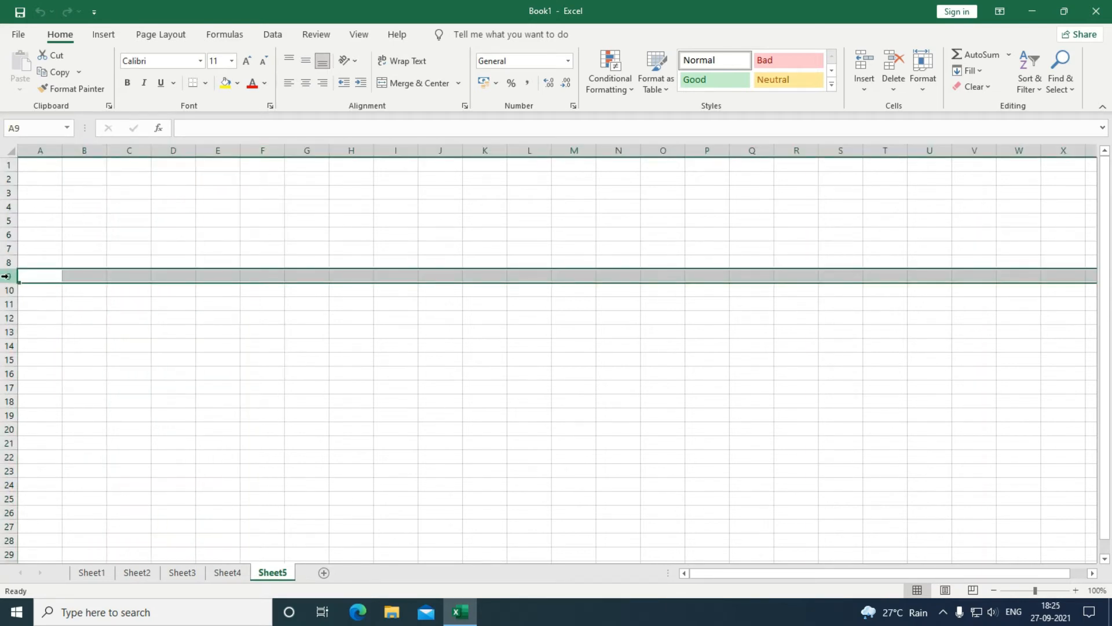
left_click_drag(106, 150, 186, 150)
left_click_drag(9, 284, 9, 308)
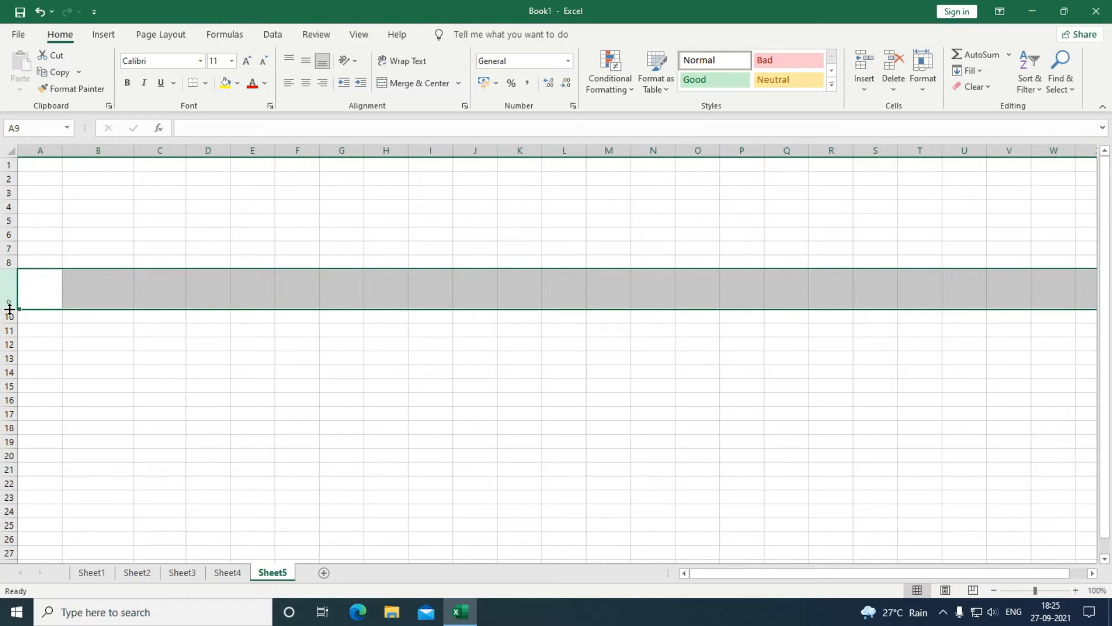
left_click(44, 150)
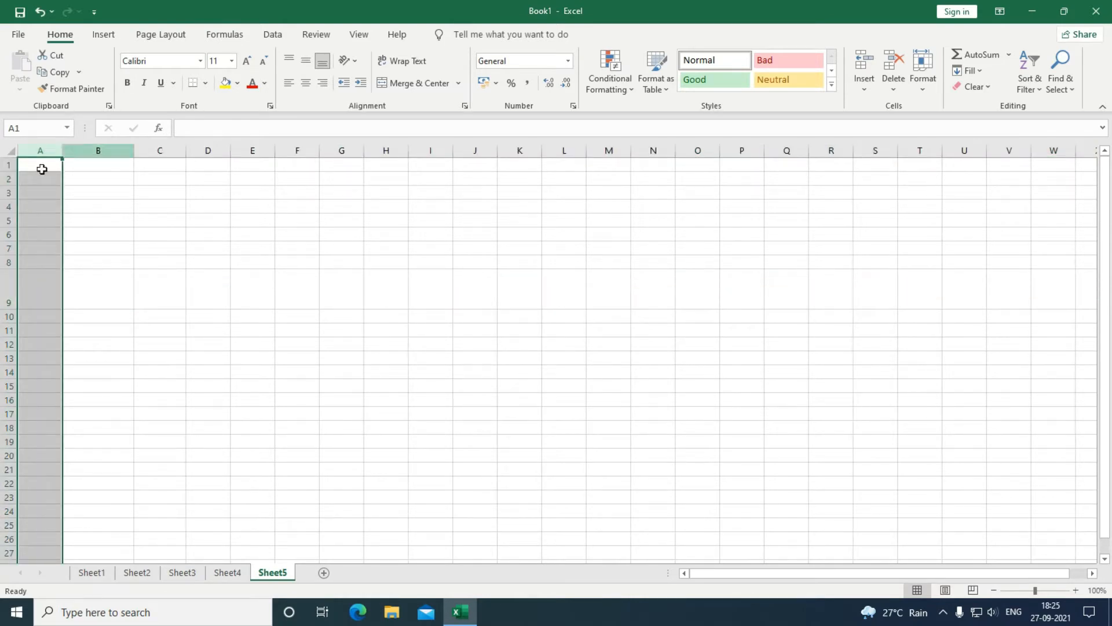
left_click(1046, 149)
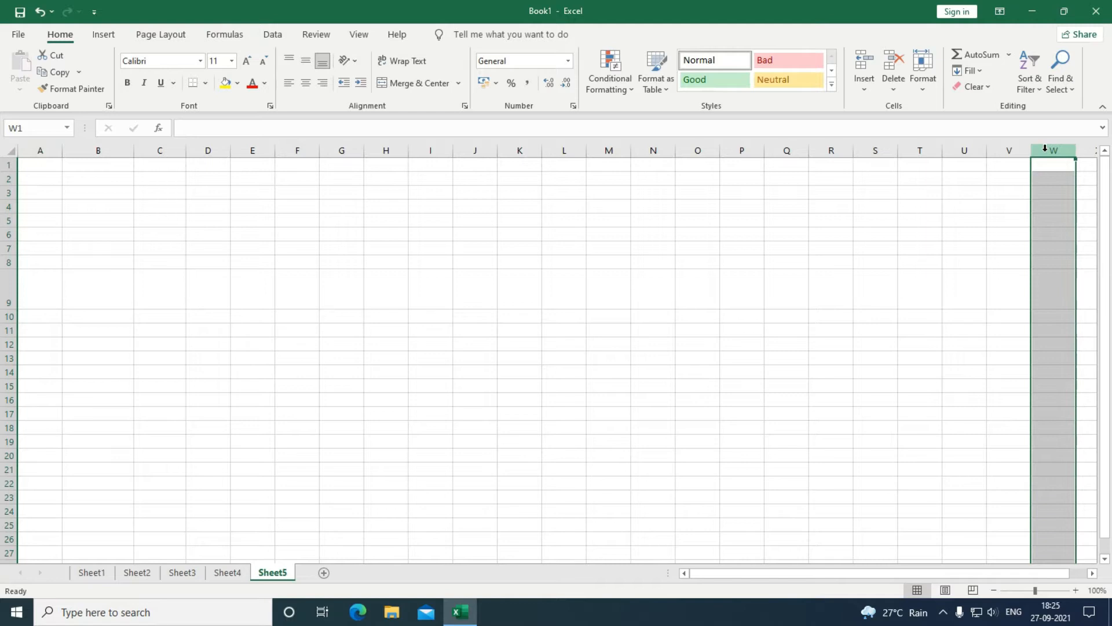
Check the sheet's limits (column XFD, row 1048576) and shrink row 9 back to near-normal height.
key("ctrl+Right")
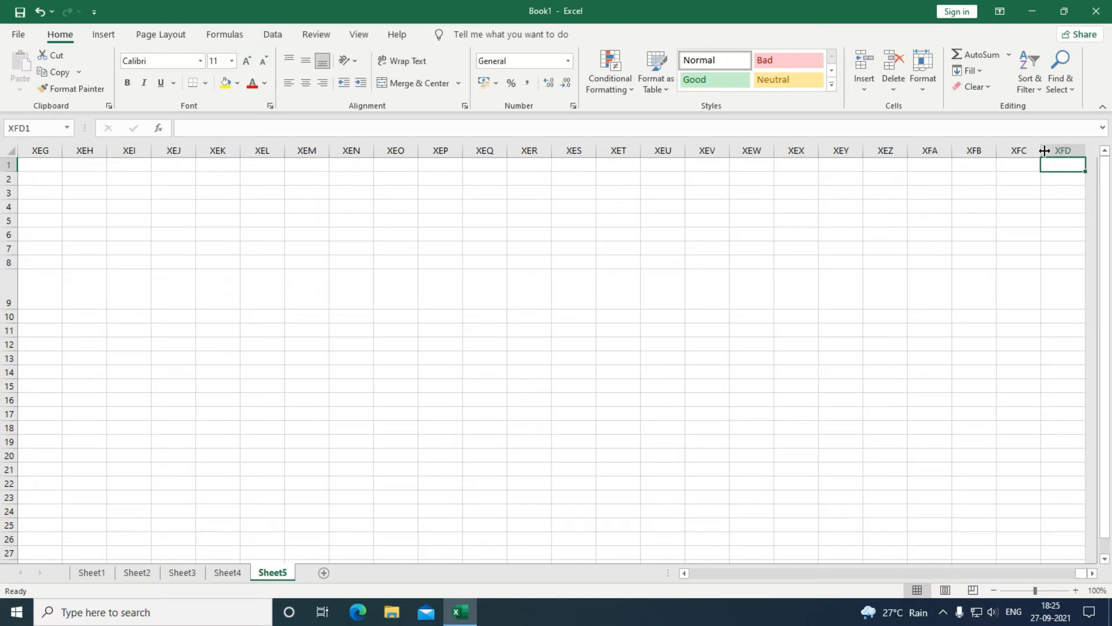
key("ctrl+Home")
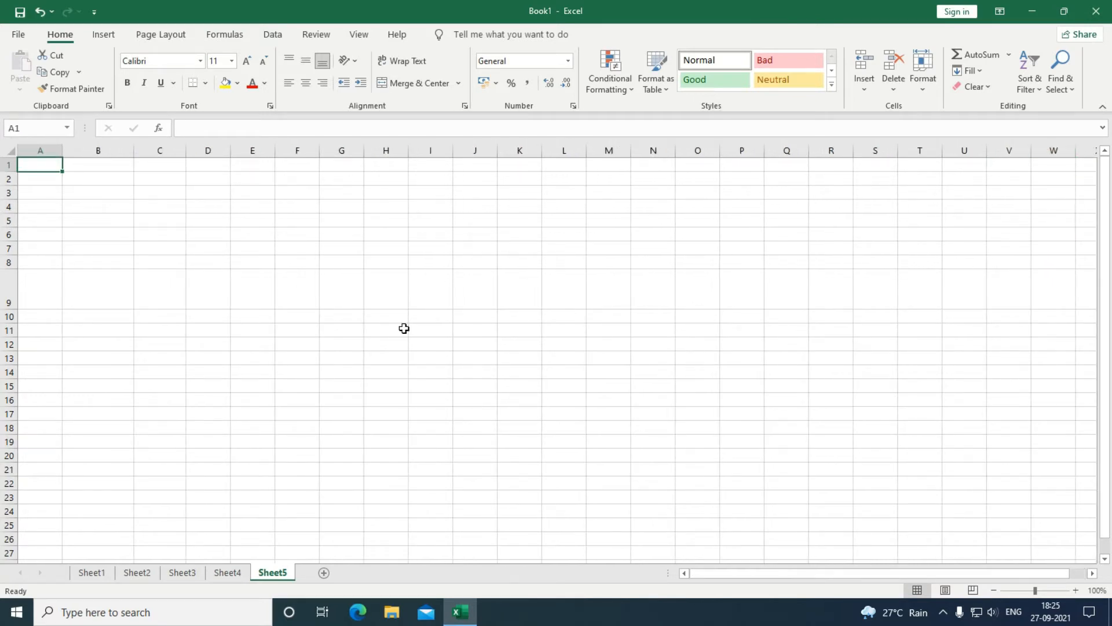
left_click_drag(15, 310, 12, 288)
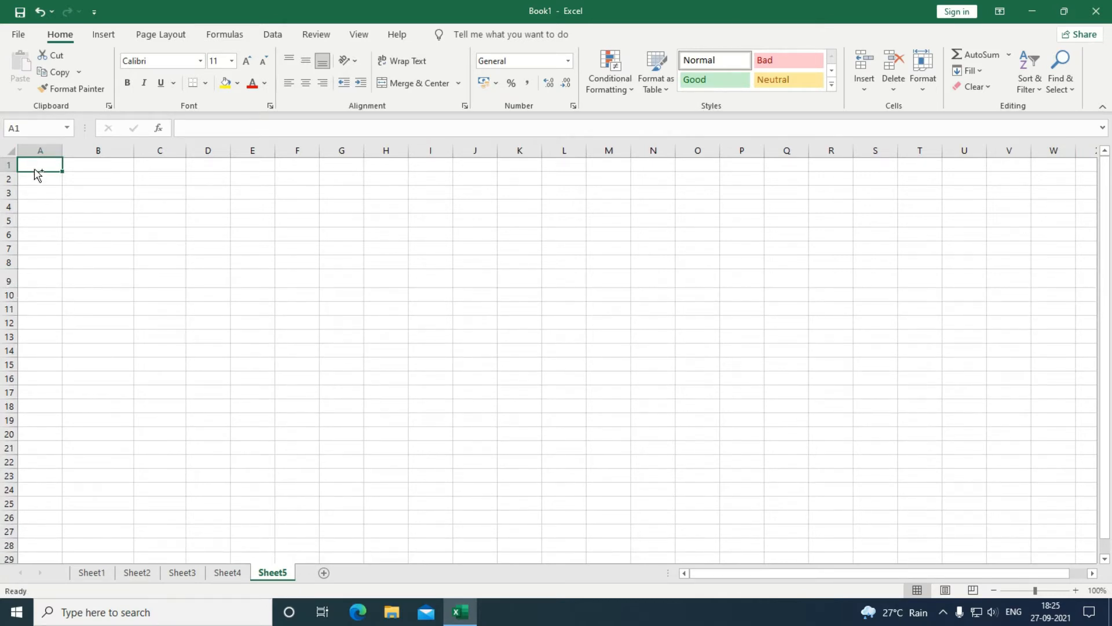
double_click(36, 171)
key("ctrl+Down")
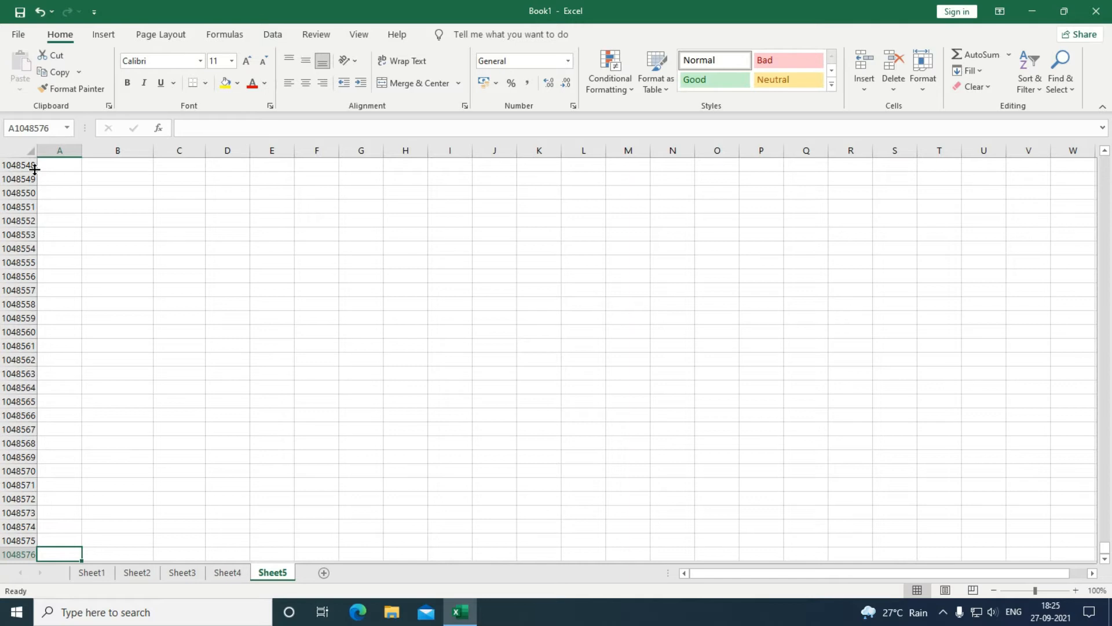
key("ctrl+Up")
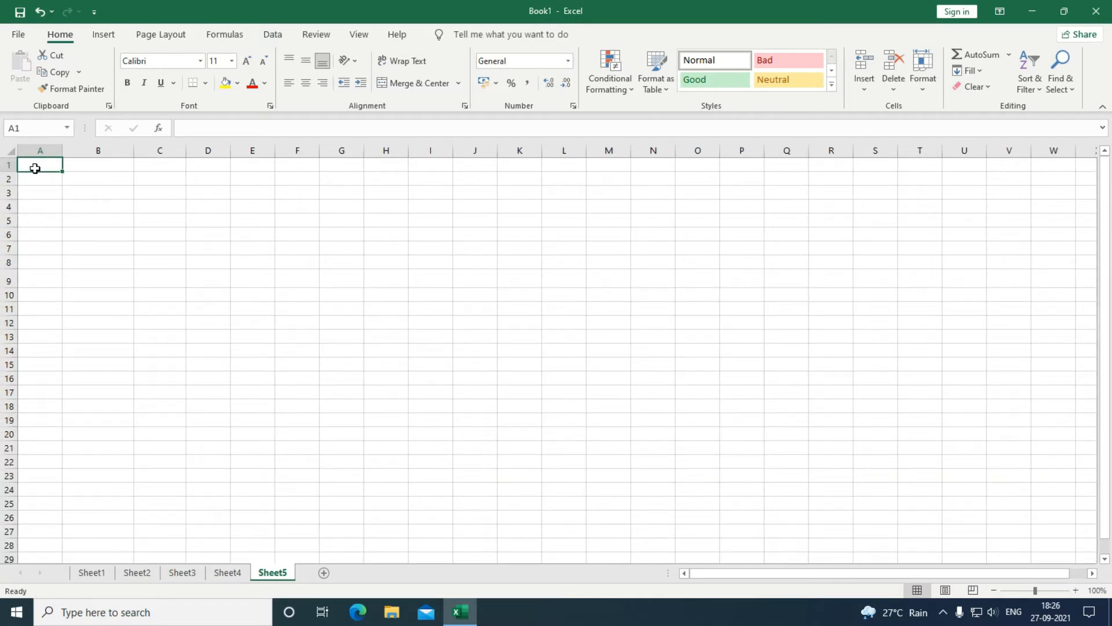
left_click(250, 234)
Fill C6:G13 with headers No, Name, Course, City, Amount and seven student records.
left_click(221, 261)
left_click(197, 229)
left_click(251, 236)
left_click(263, 273)
left_click(215, 248)
left_click(212, 223)
left_click(211, 249)
left_click(219, 222)
left_click(218, 209)
left_click(211, 247)
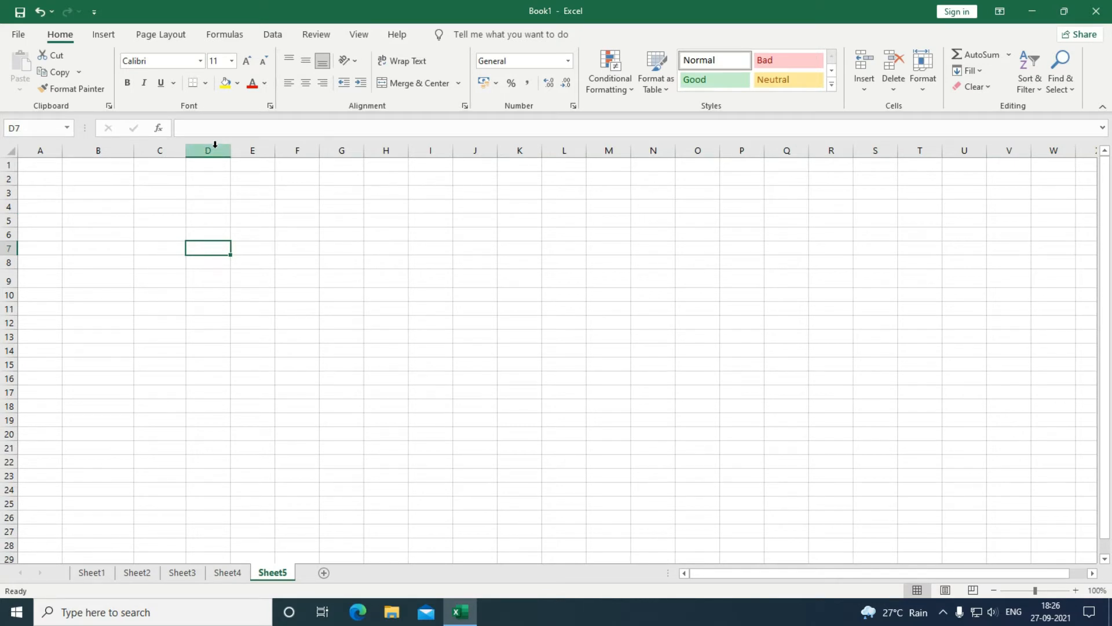
left_click(7, 249)
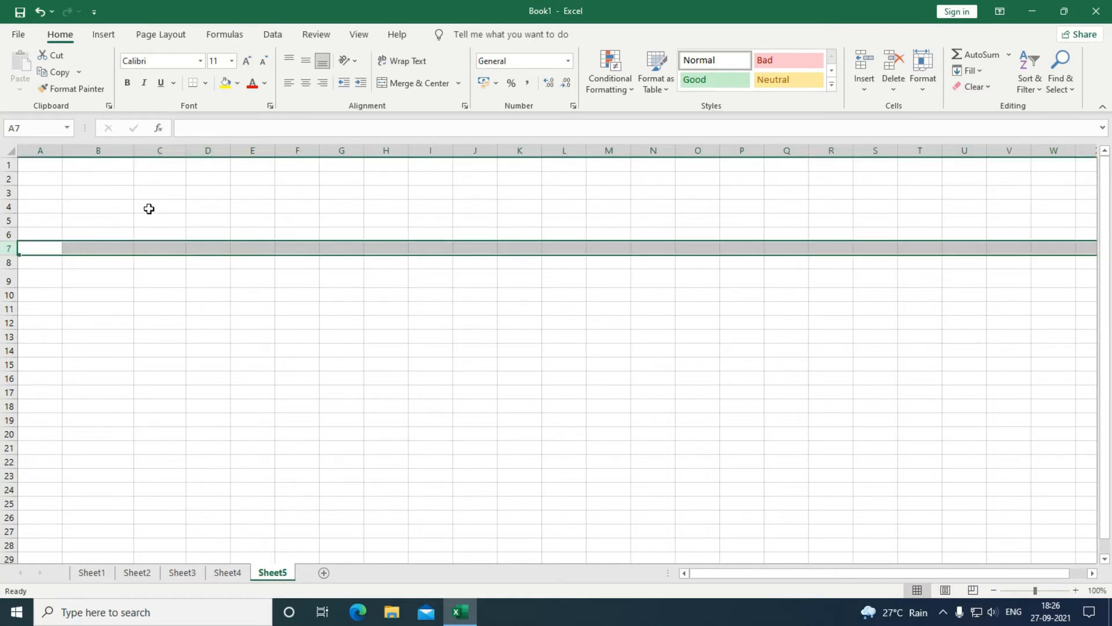
left_click(167, 204)
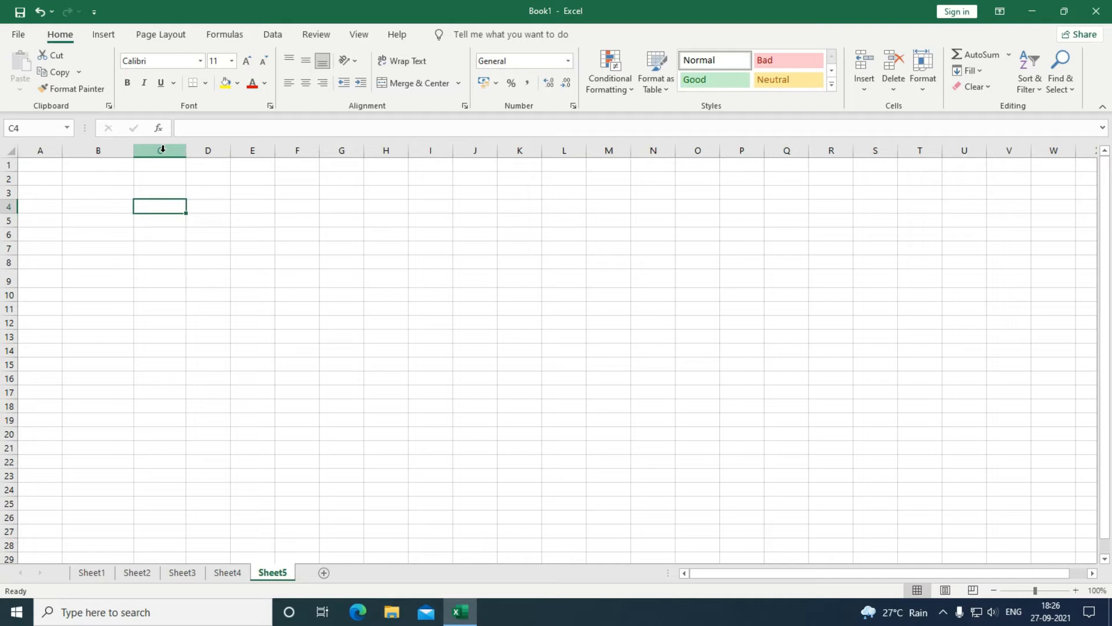
left_click(285, 309)
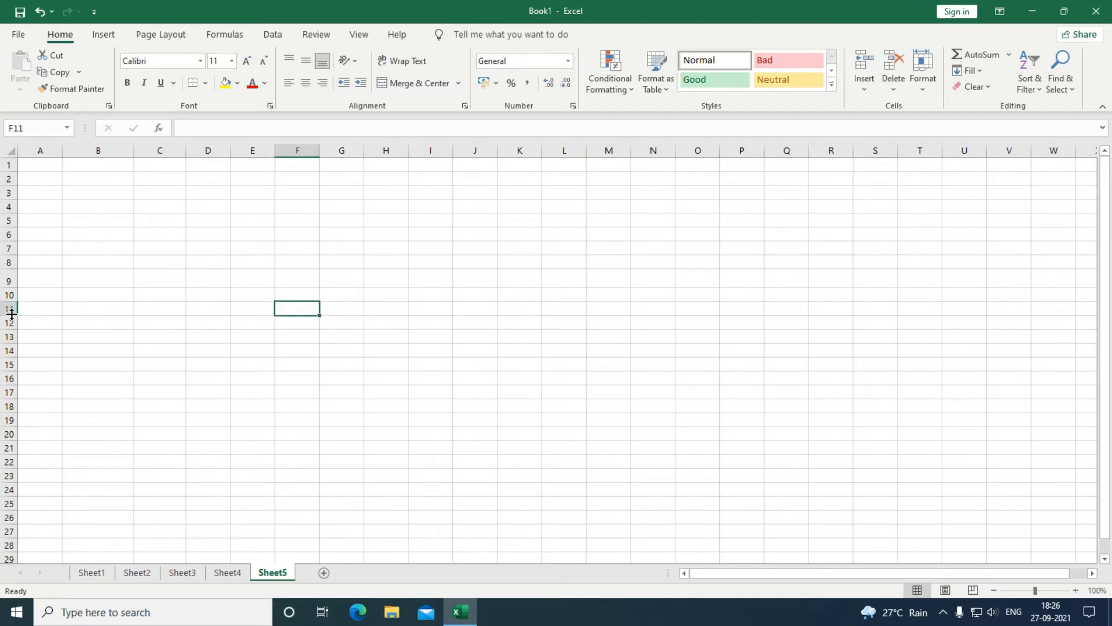
left_click(135, 259)
left_click(172, 232)
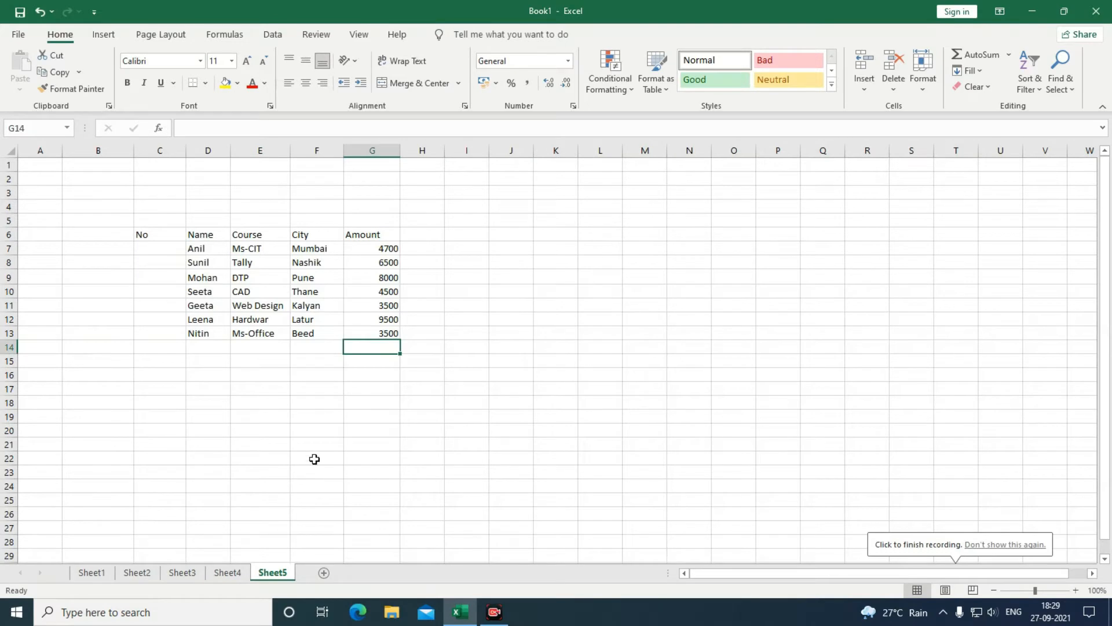
Enter 1 in C7 and fill C7:C13 as a series numbering the students 1 to 7.
left_click(160, 249)
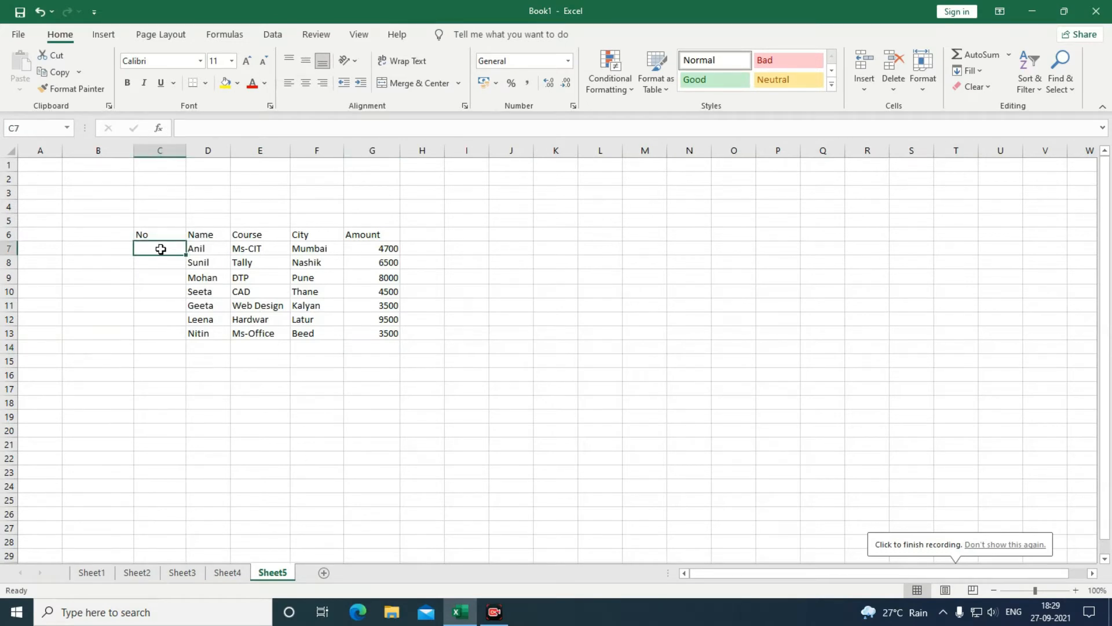
type("1")
left_click(161, 307)
left_click(174, 249)
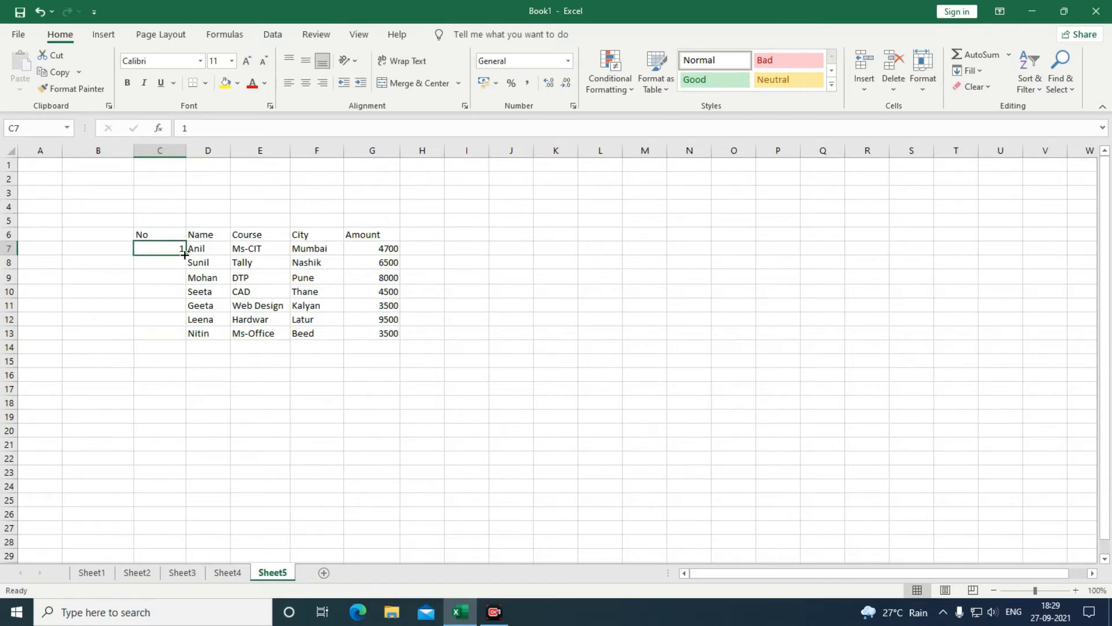
left_click_drag(187, 255, 177, 338)
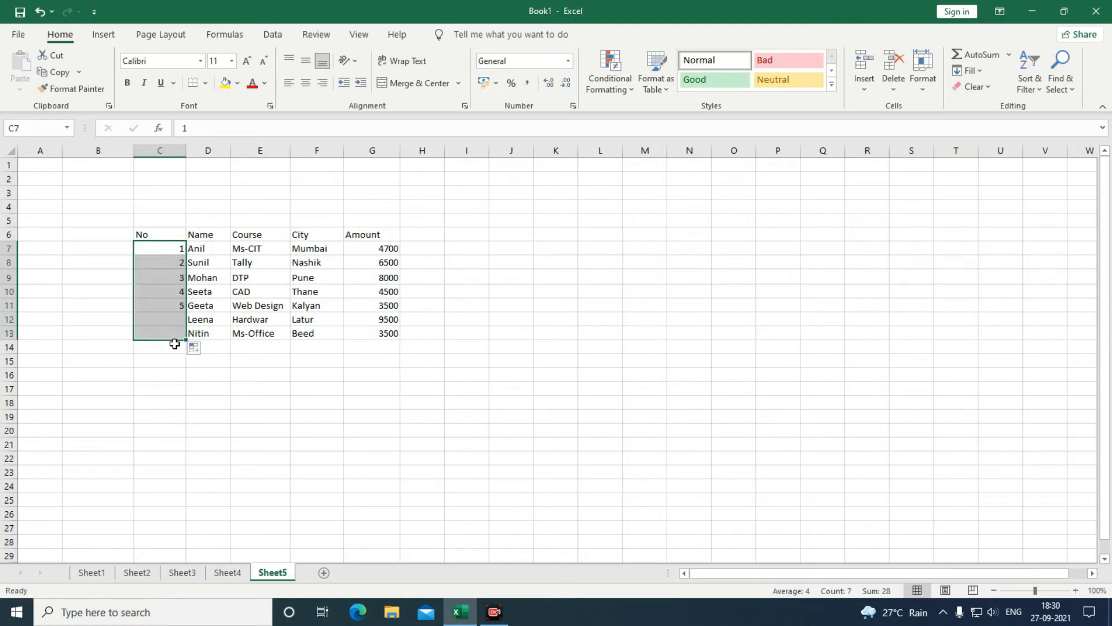
left_click(160, 394)
left_click(159, 248)
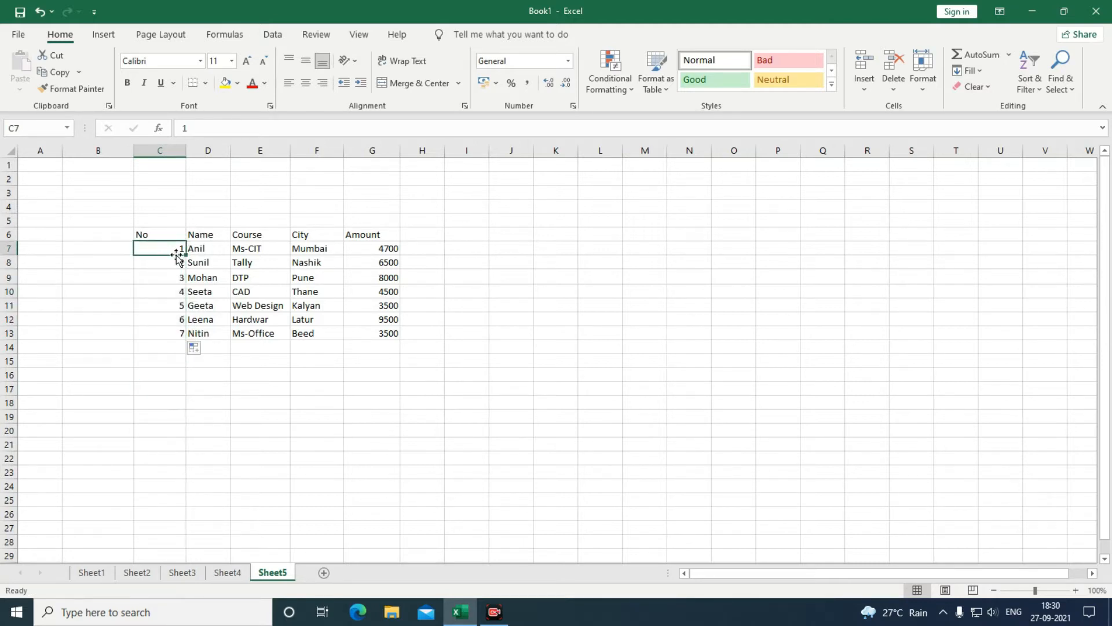
left_click_drag(187, 255, 176, 339)
left_click(167, 384)
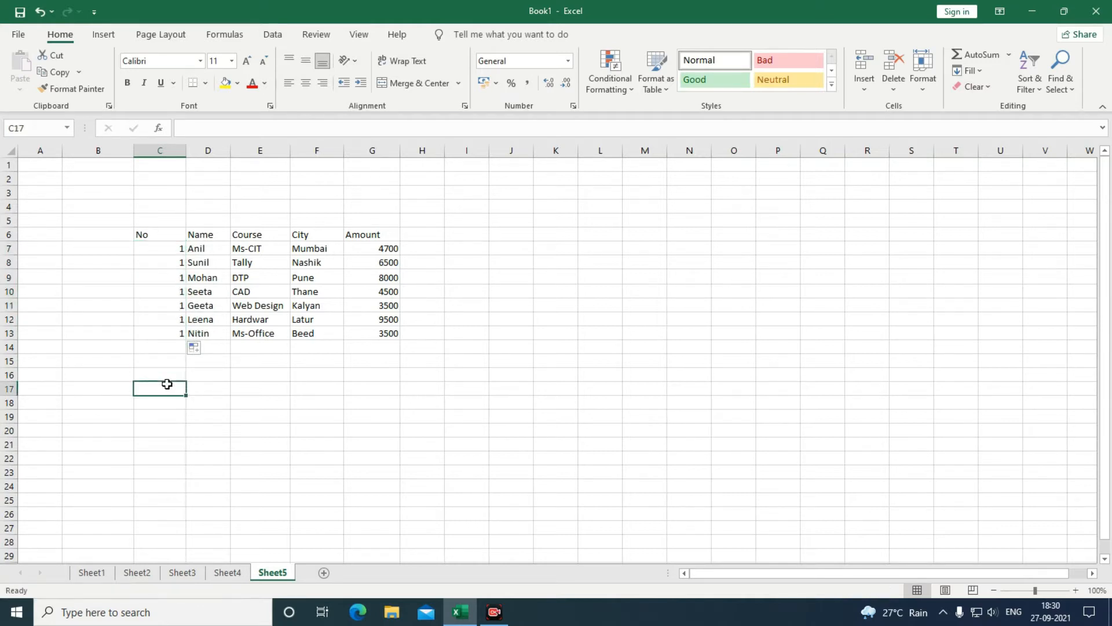
left_click(161, 250)
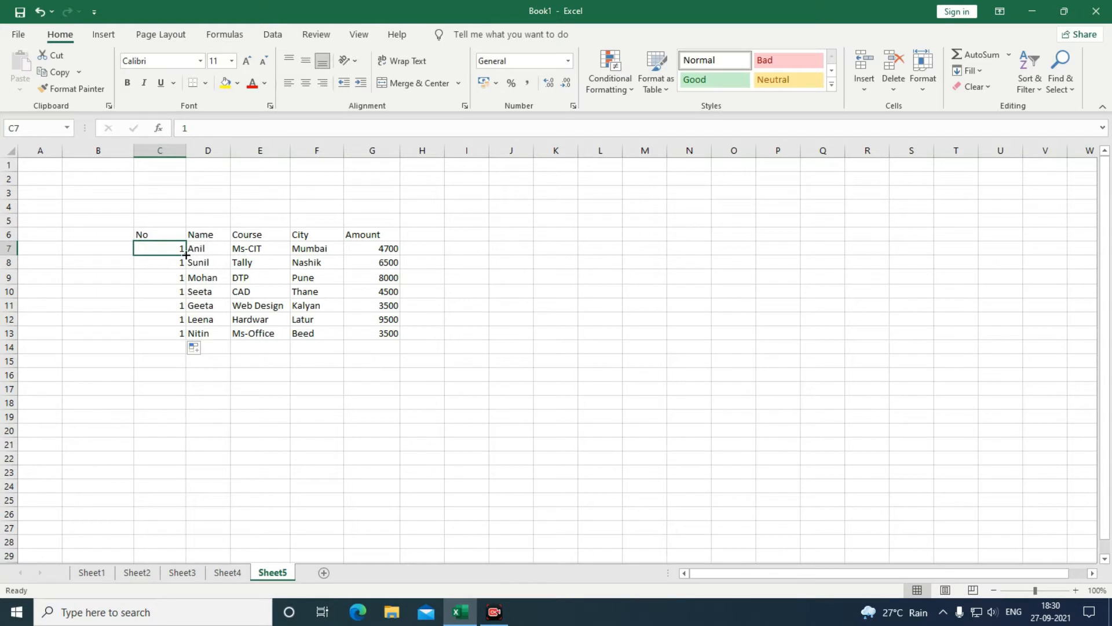
left_click_drag(186, 255, 182, 345)
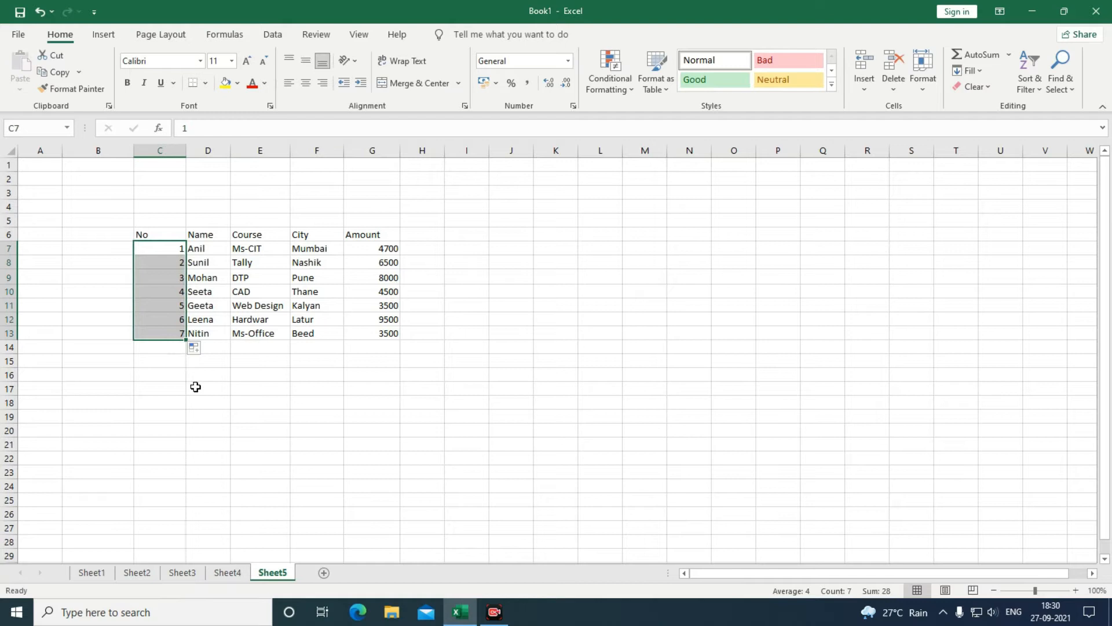
left_click(157, 387)
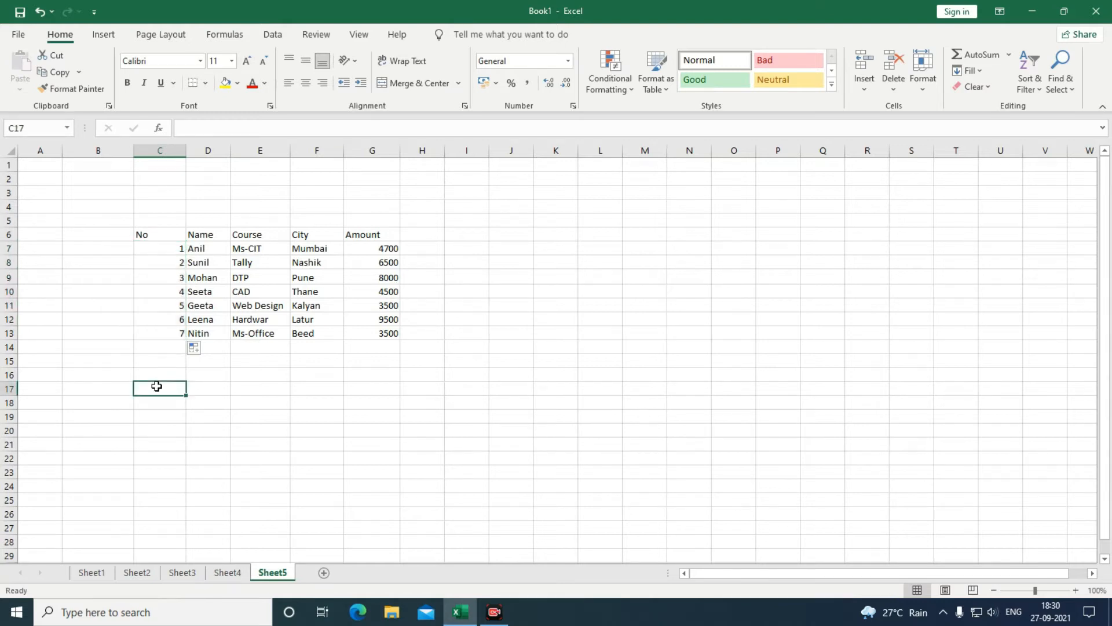
Set C6:G13 to 14-point Calibri Light and widen the Name, Course and Amount columns.
left_click_drag(145, 234, 377, 334)
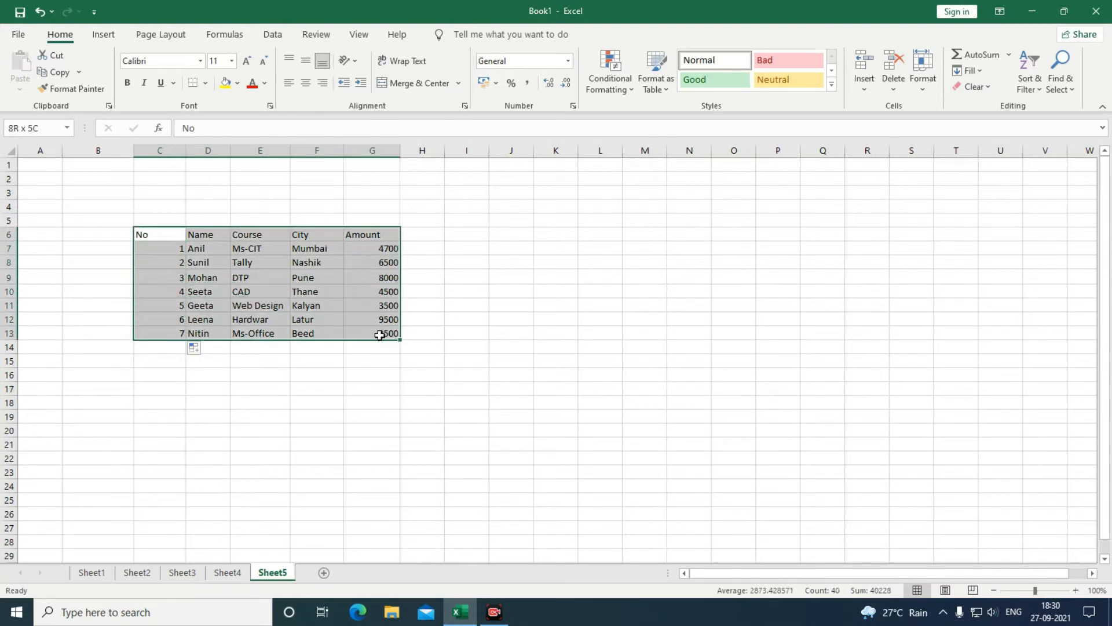
left_click(200, 62)
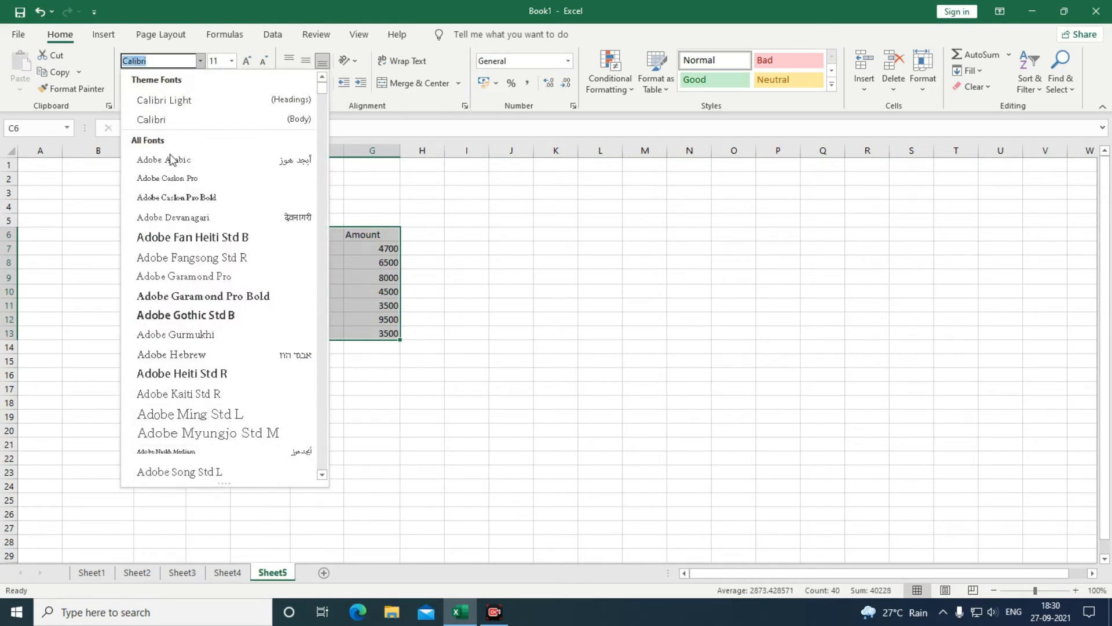
left_click(170, 101)
left_click(247, 61)
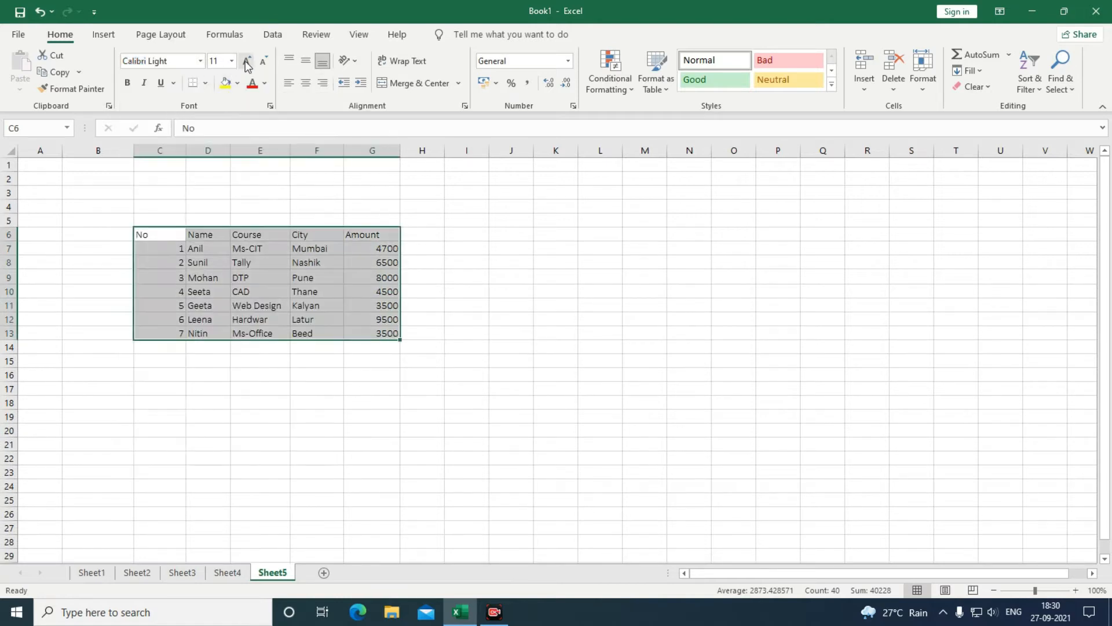
left_click(248, 61)
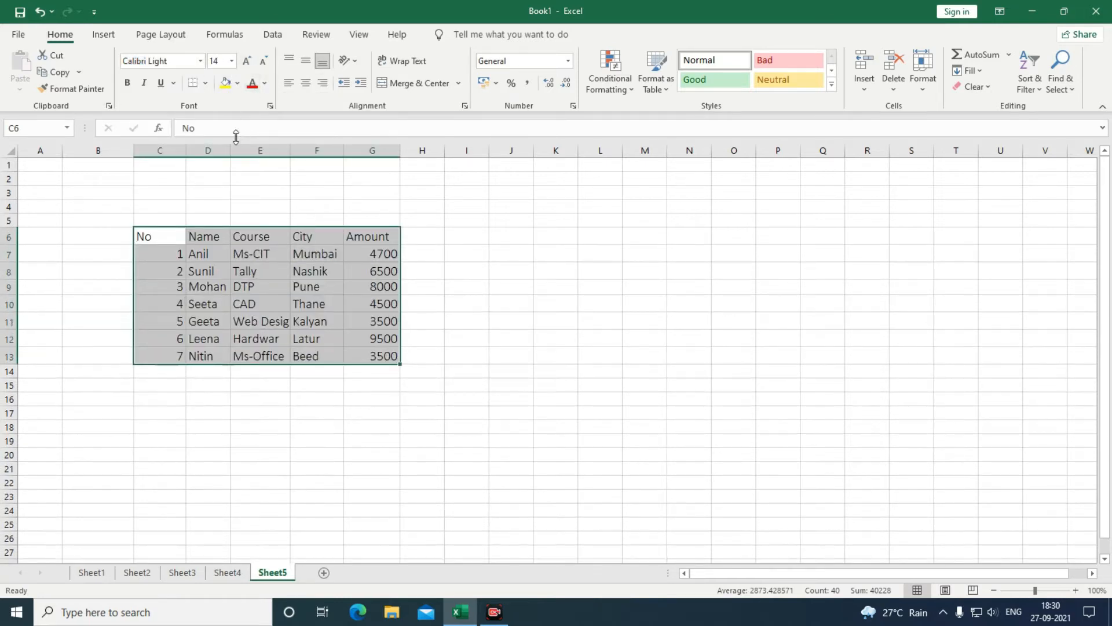
left_click_drag(229, 152, 321, 151)
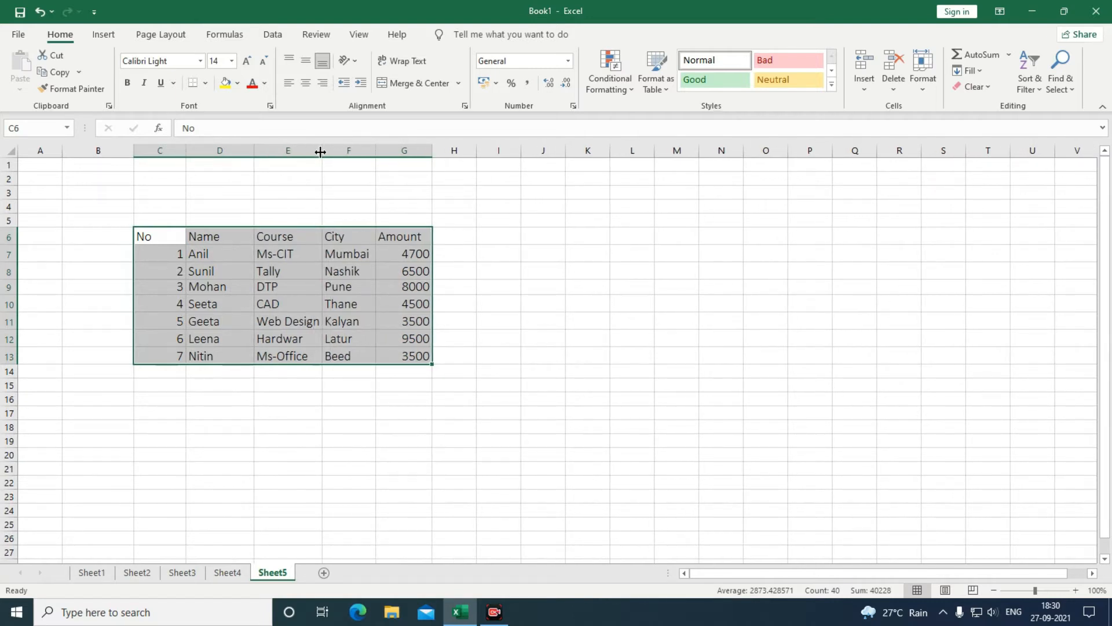
left_click_drag(432, 151, 330, 150)
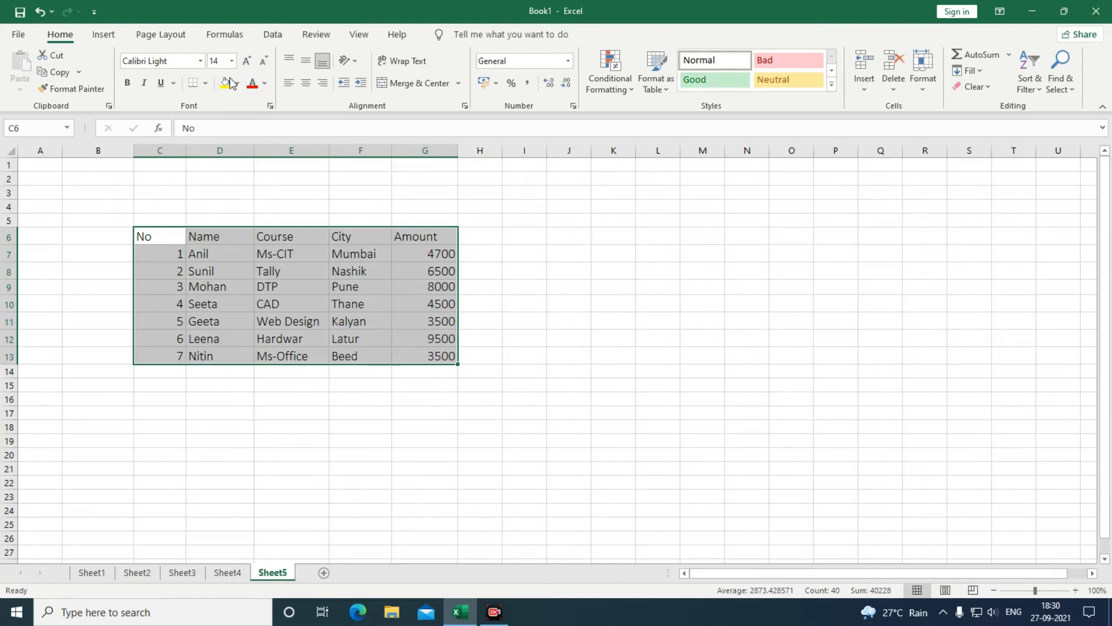
left_click(192, 284)
Bold the header labels in C6:G6 and left-align the serial numbers in C7:C13.
left_click_drag(144, 237, 432, 236)
left_click(127, 83)
left_click(144, 339)
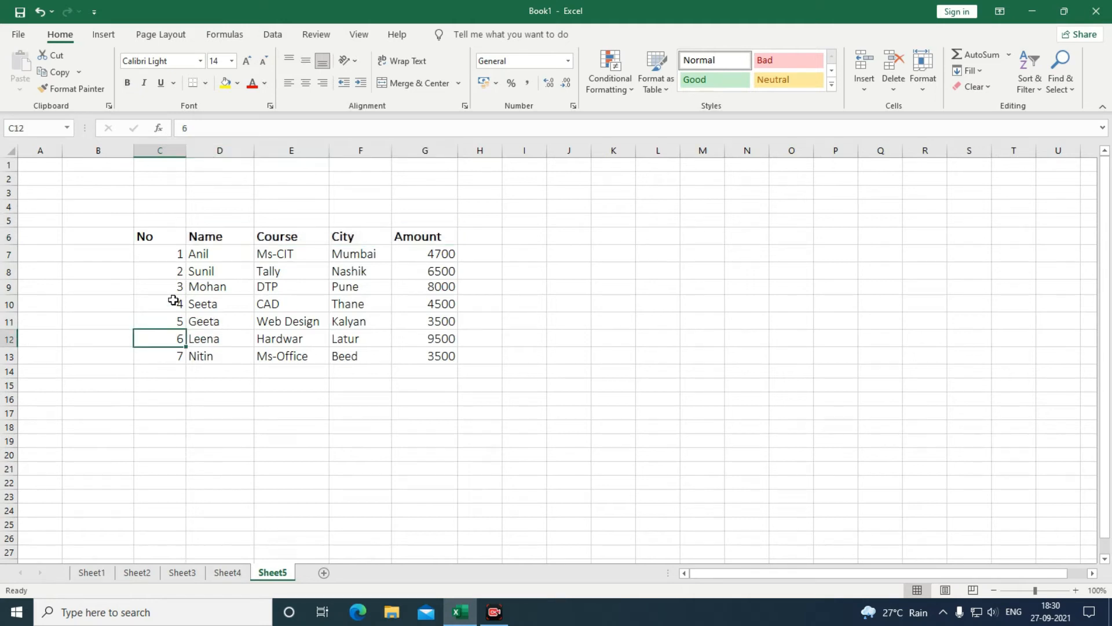
left_click_drag(172, 253, 177, 356)
left_click(288, 84)
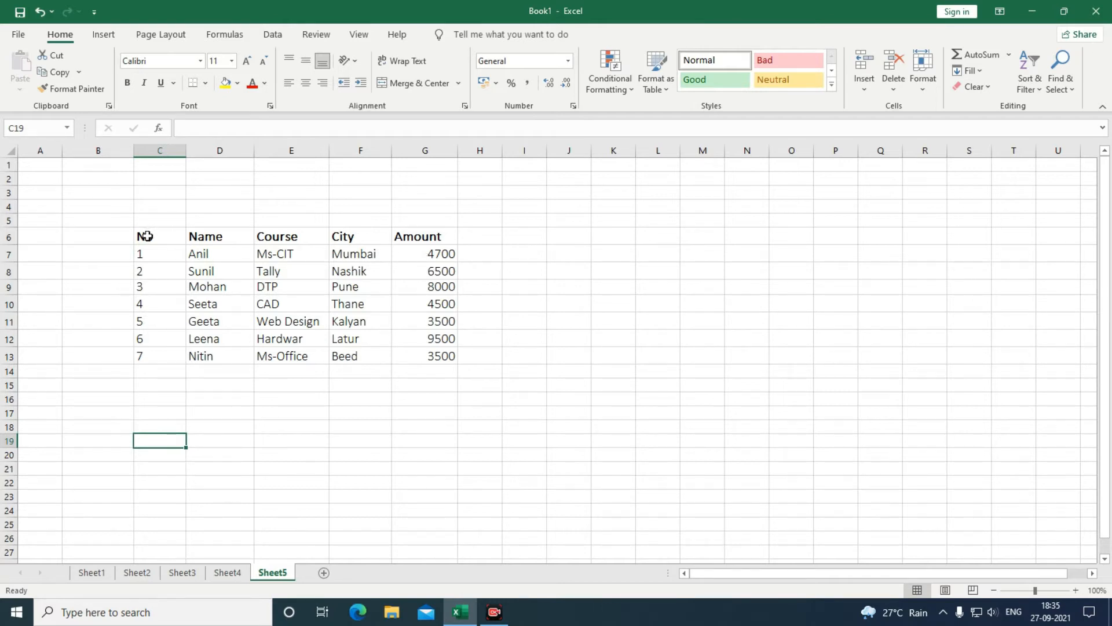
Center the C6:G6 headers, heighten row 6 and middle-align its text vertically.
left_click_drag(145, 238, 423, 238)
left_click(306, 83)
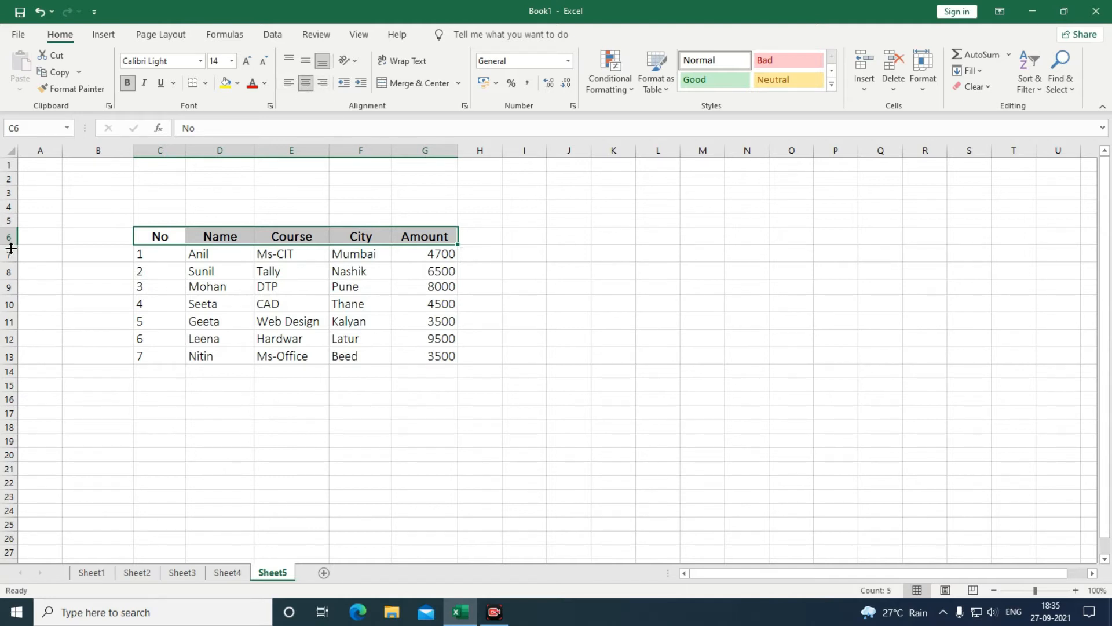
left_click_drag(11, 246, 12, 251)
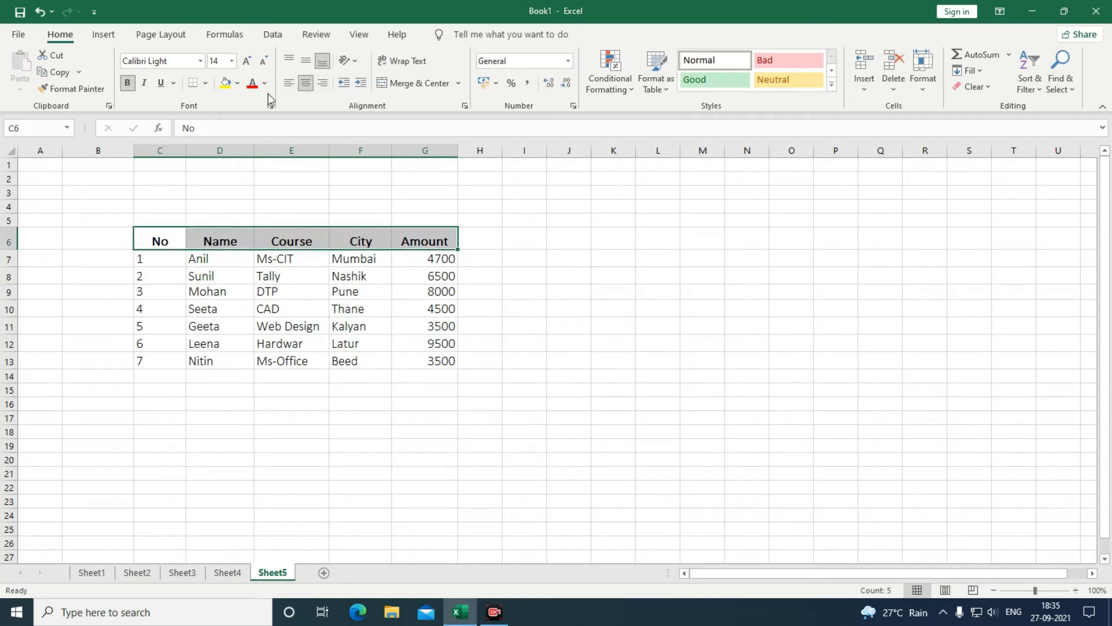
left_click(291, 64)
left_click(305, 64)
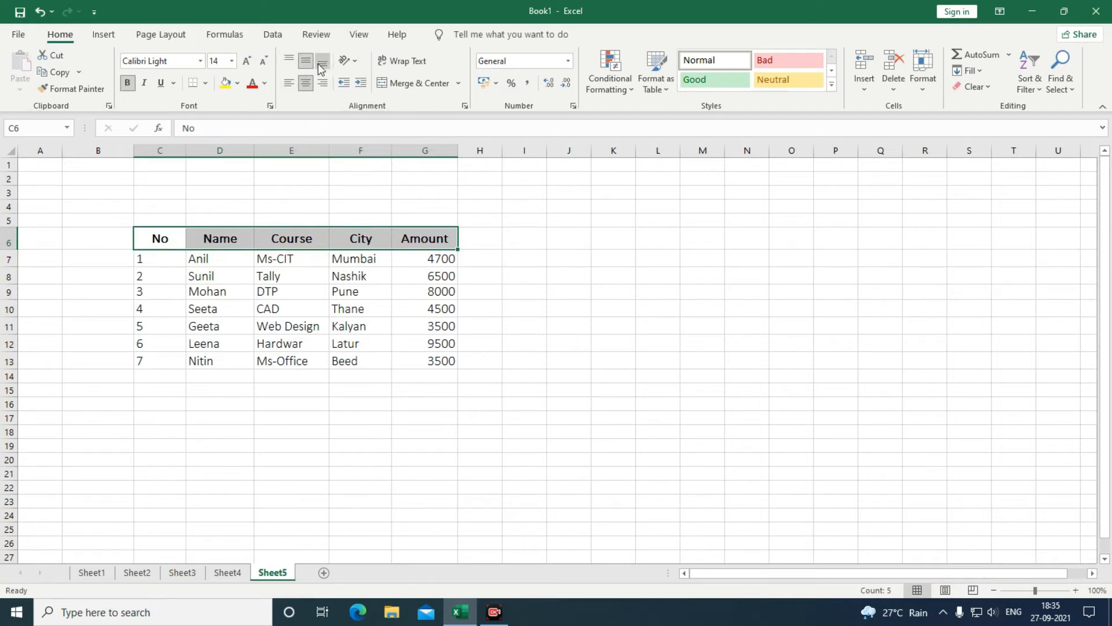
left_click(319, 65)
left_click(307, 62)
left_click(303, 278)
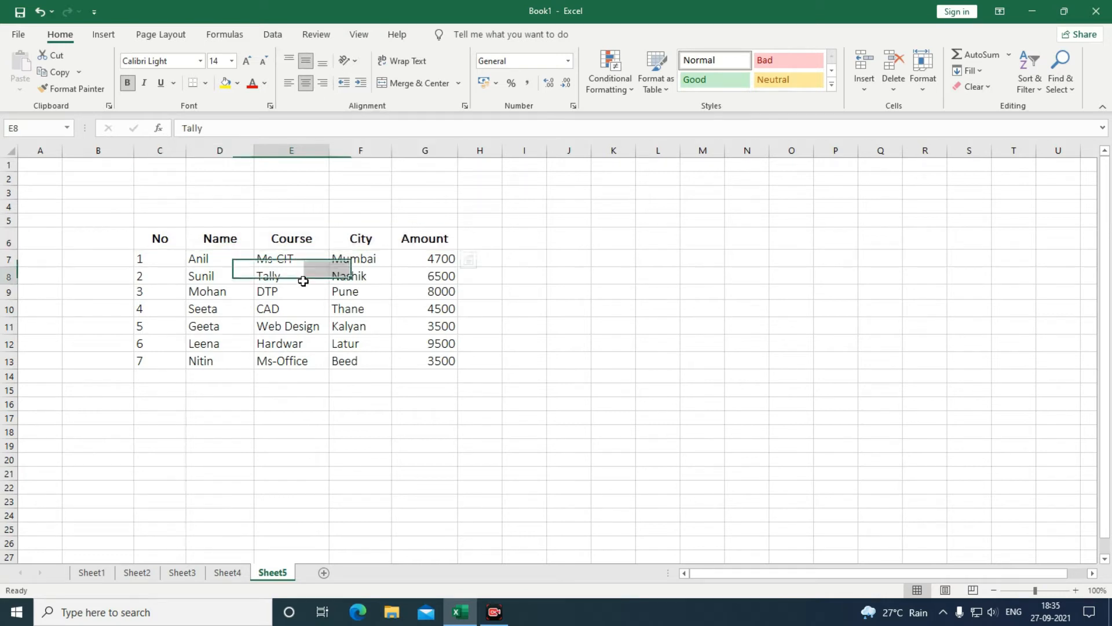
left_click(149, 241)
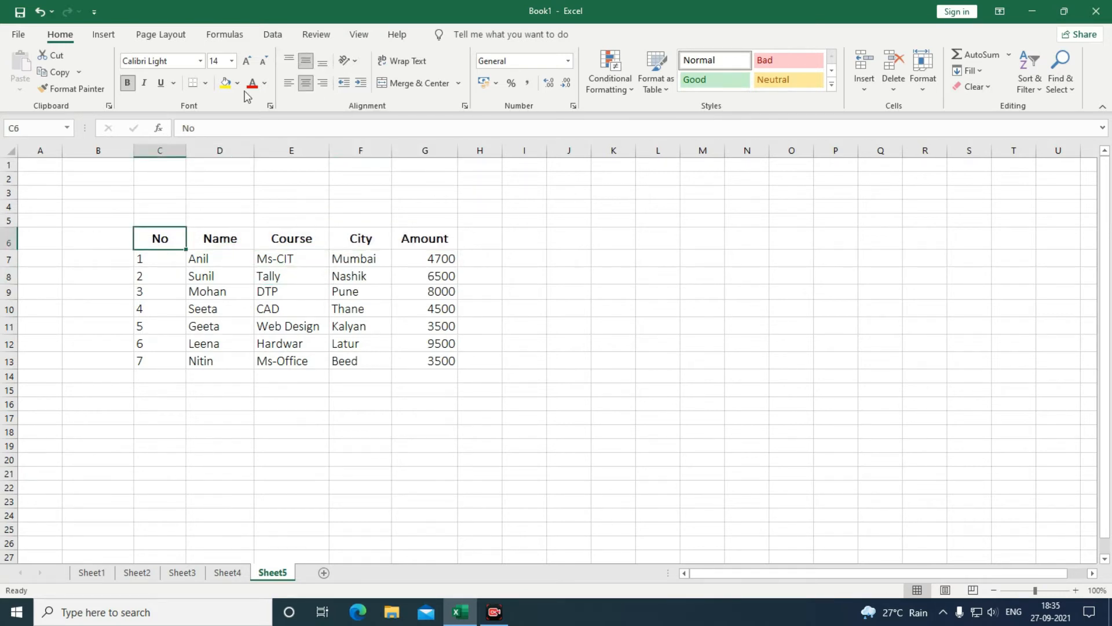
left_click(348, 60)
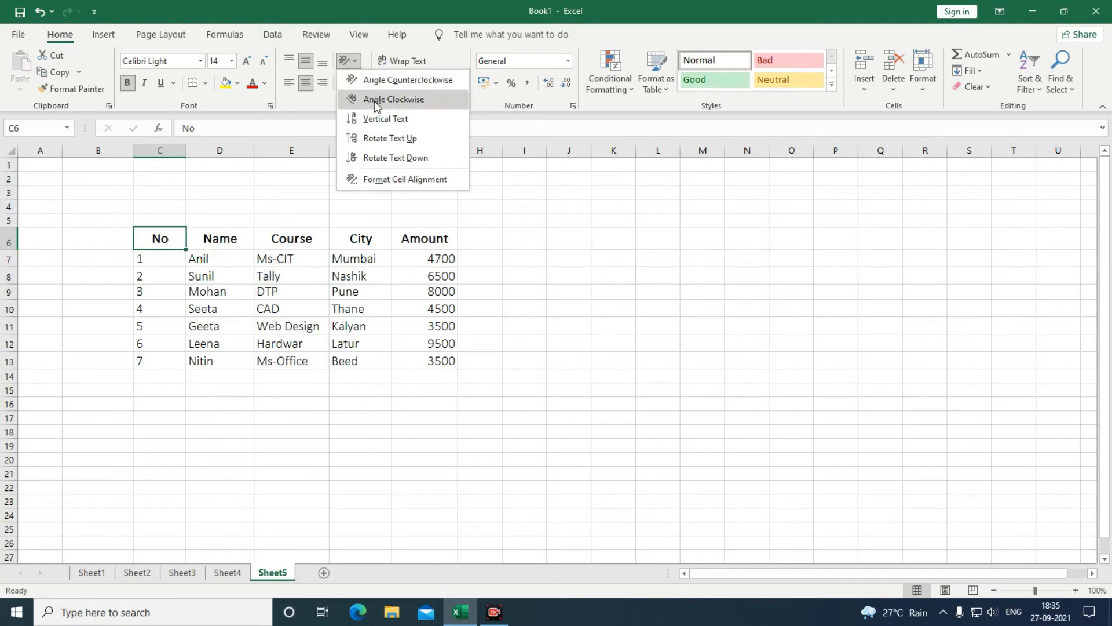
left_click(381, 119)
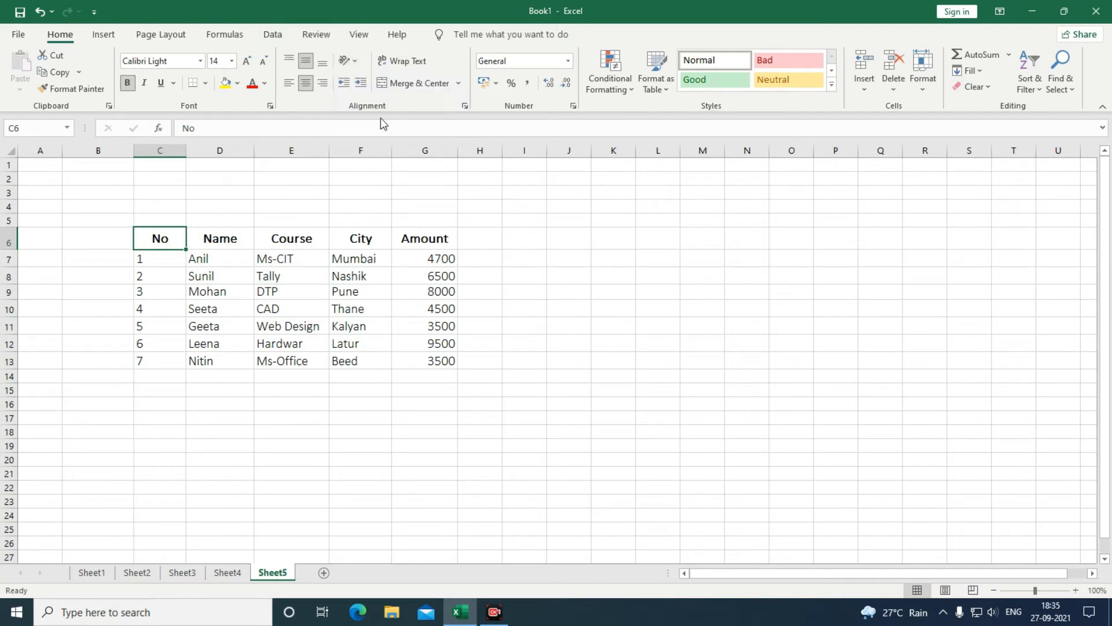
left_click(350, 61)
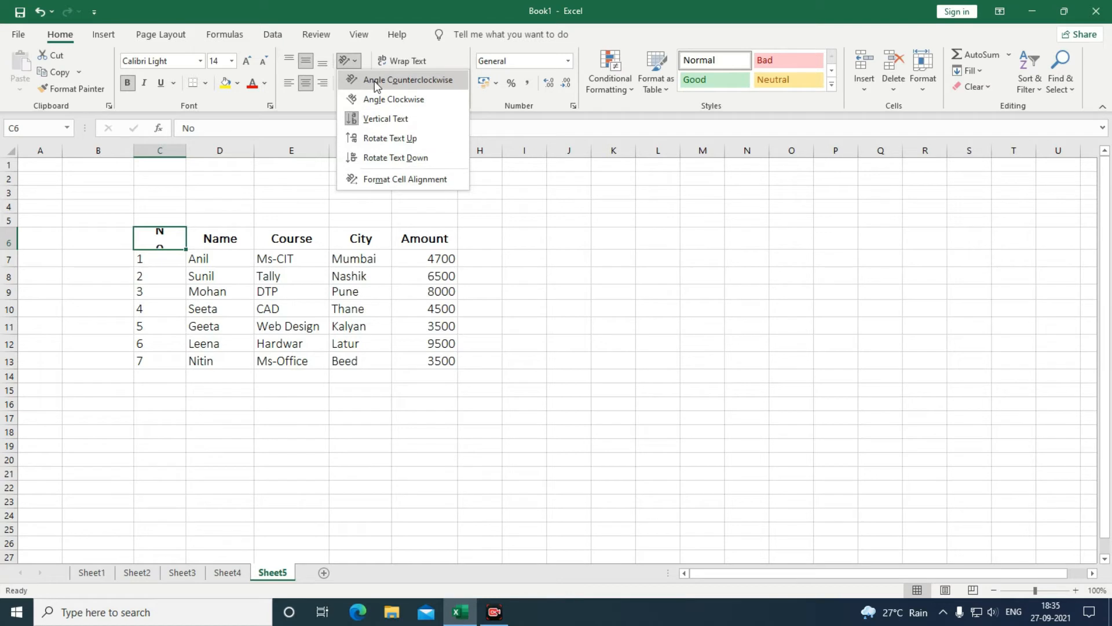
left_click(382, 80)
left_click(355, 62)
left_click(369, 99)
left_click(355, 62)
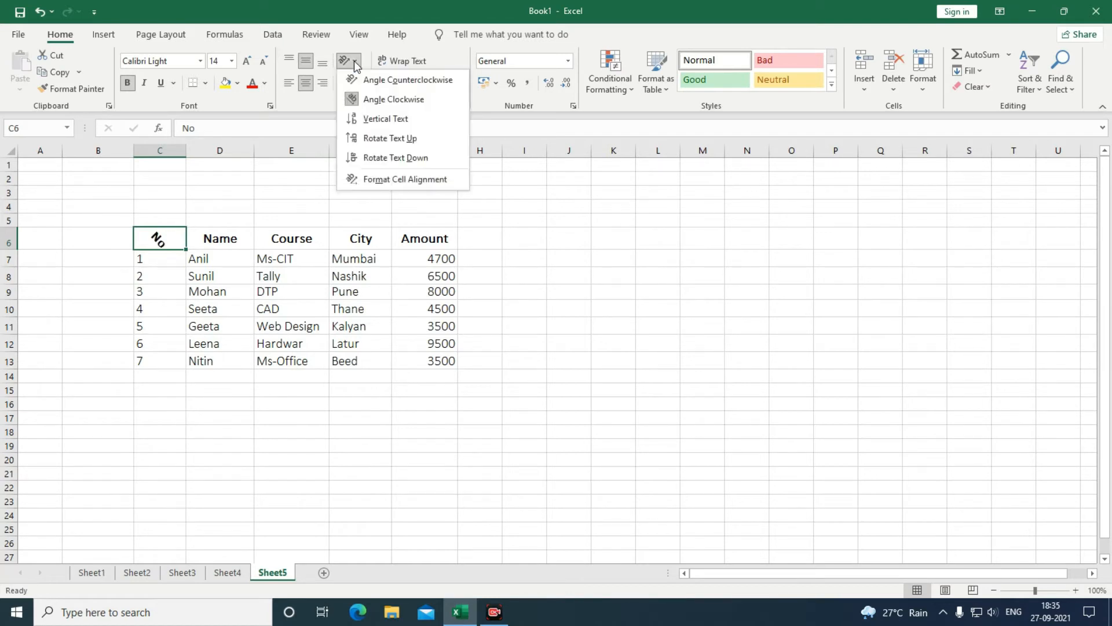
left_click(379, 139)
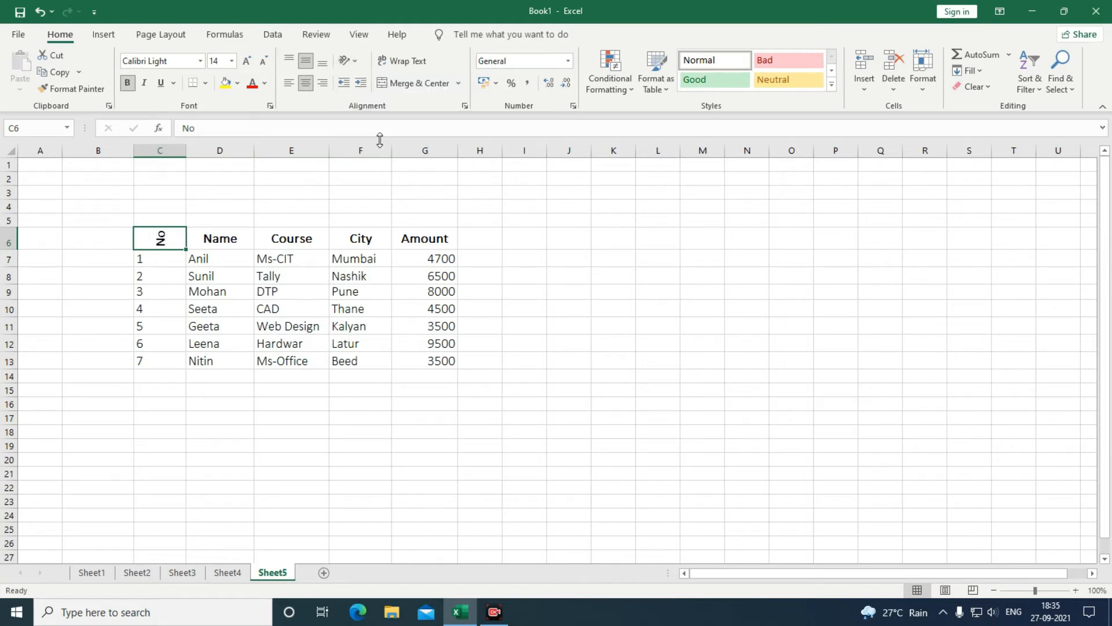
left_click(355, 61)
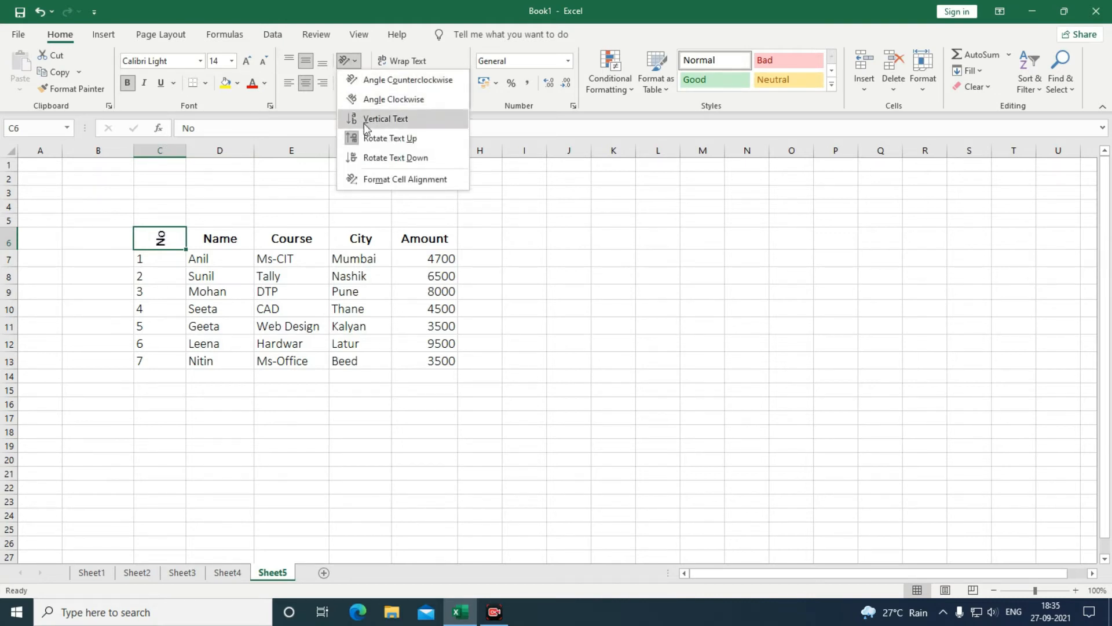
left_click(366, 155)
left_click(350, 62)
left_click(377, 179)
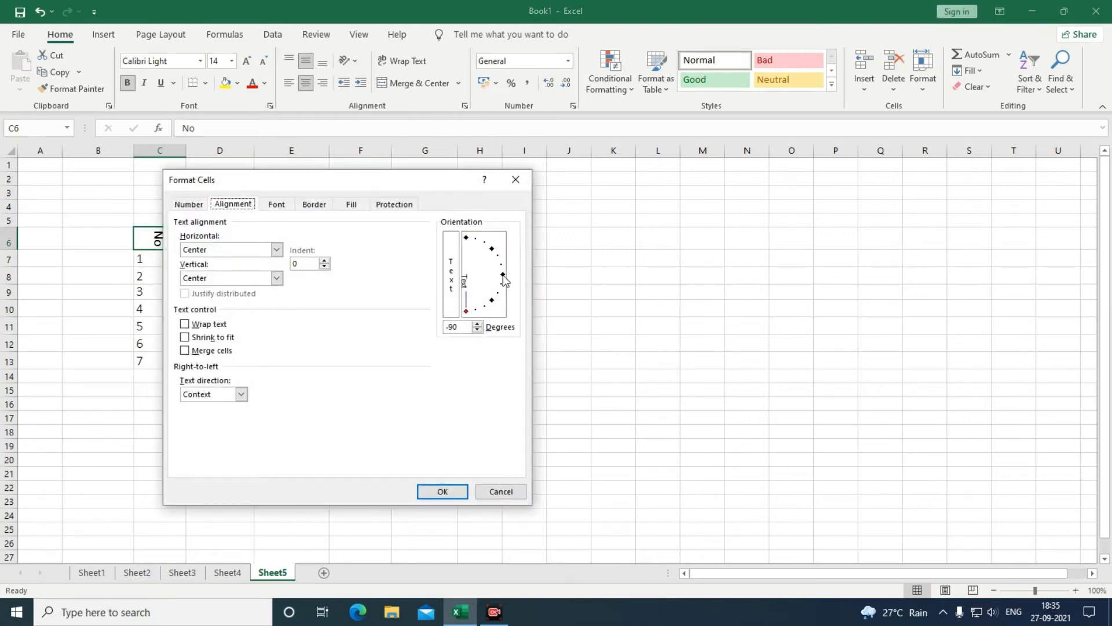
left_click(505, 276)
left_click(443, 492)
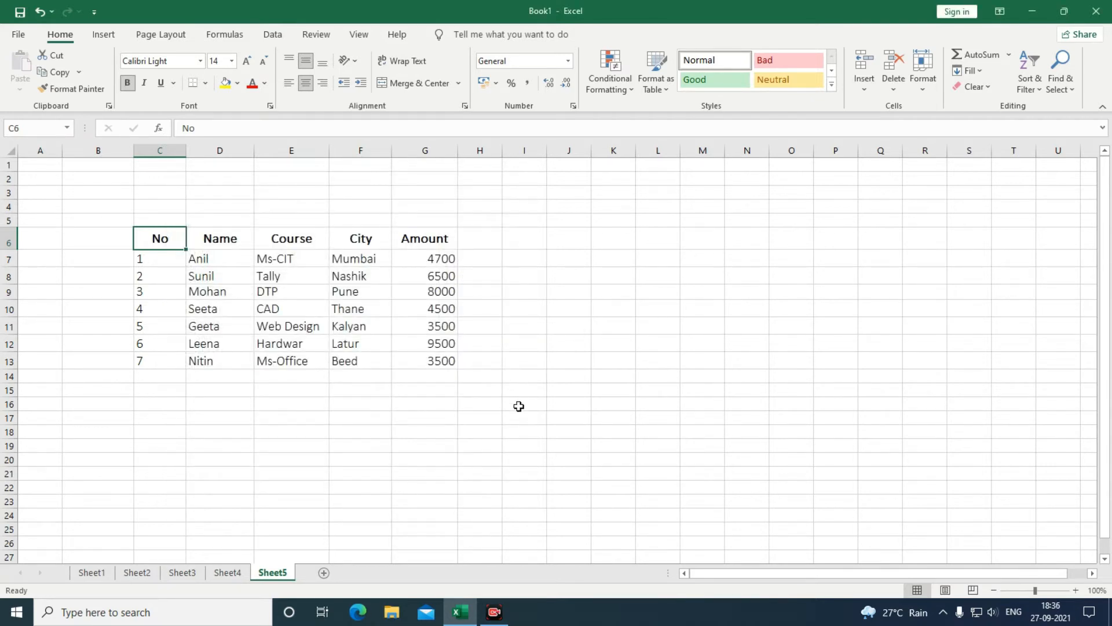
Format C6:G13 as Table1 with headers using a blue Medium table style.
left_click(518, 420)
left_click_drag(139, 239, 457, 367)
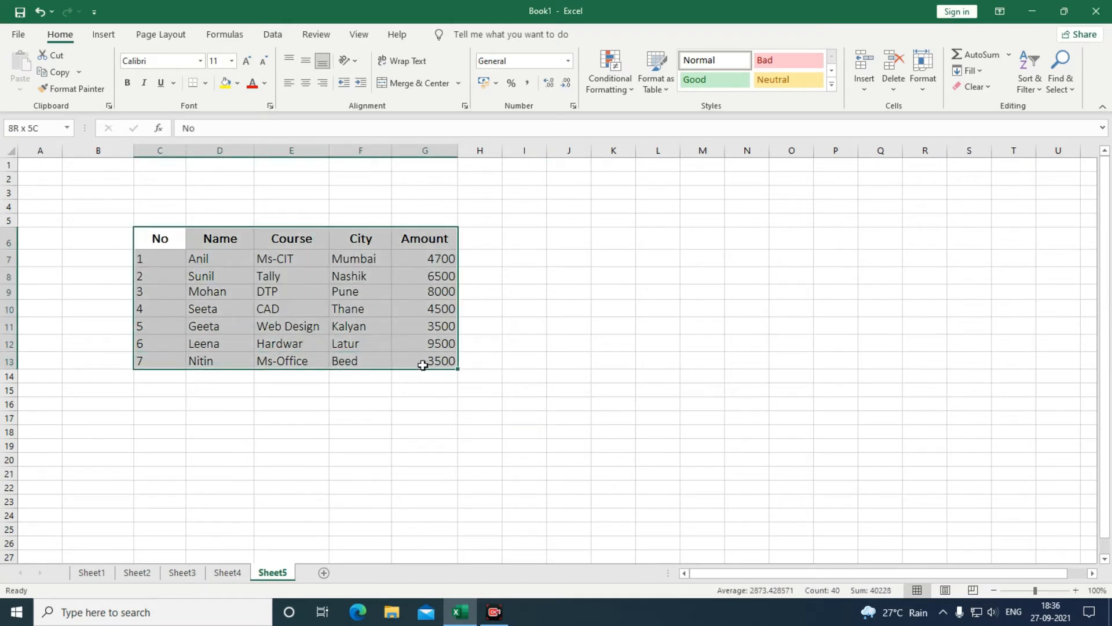
left_click(667, 88)
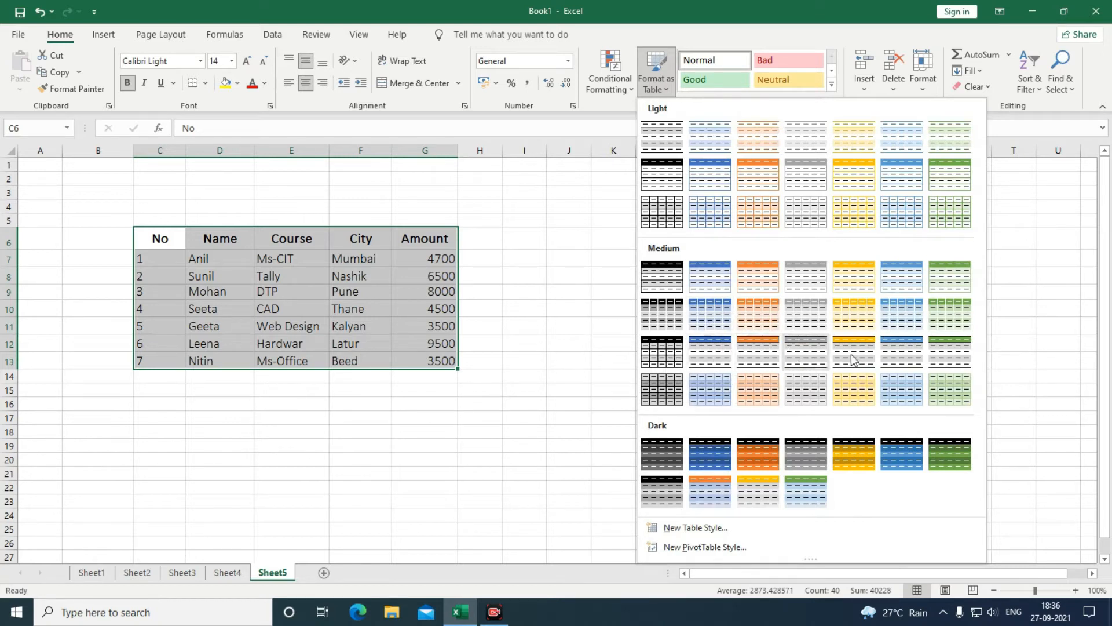
left_click(717, 359)
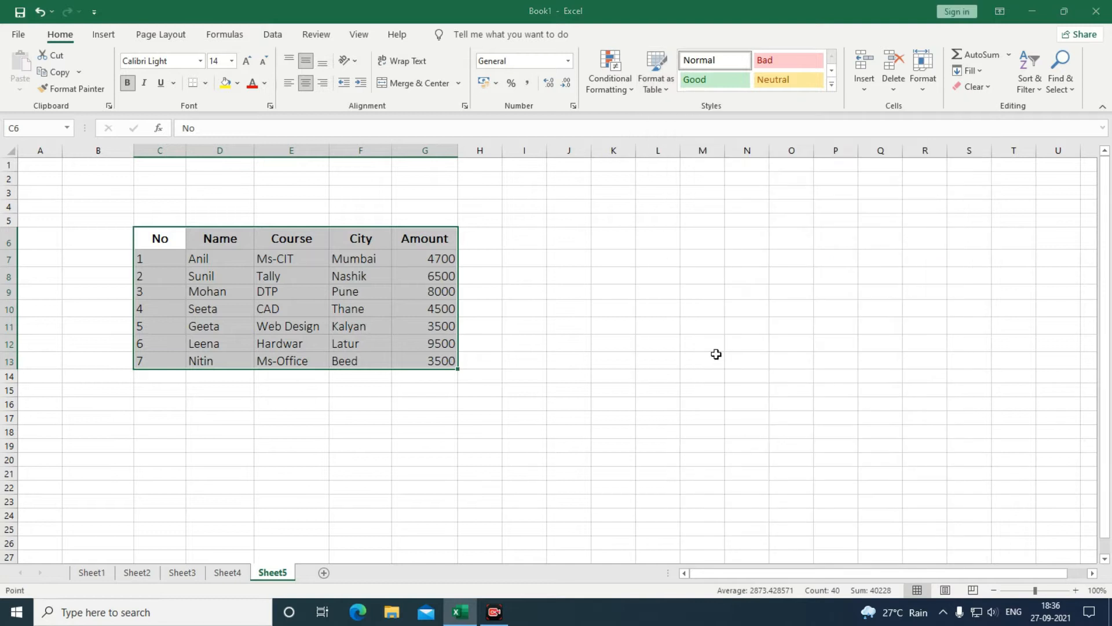
left_click(342, 392)
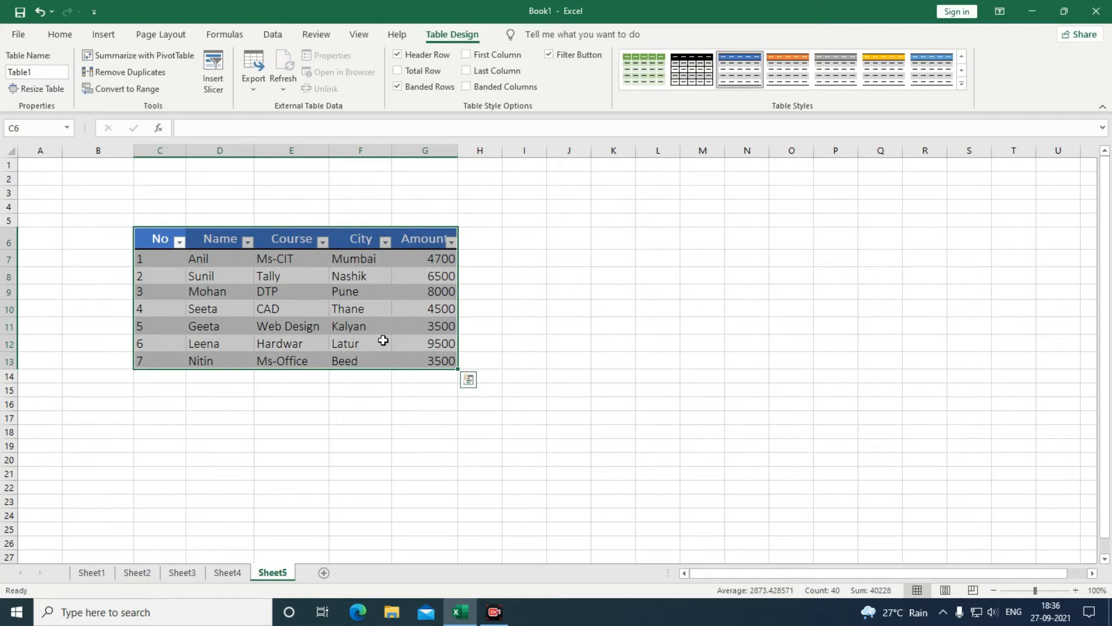
left_click(54, 36)
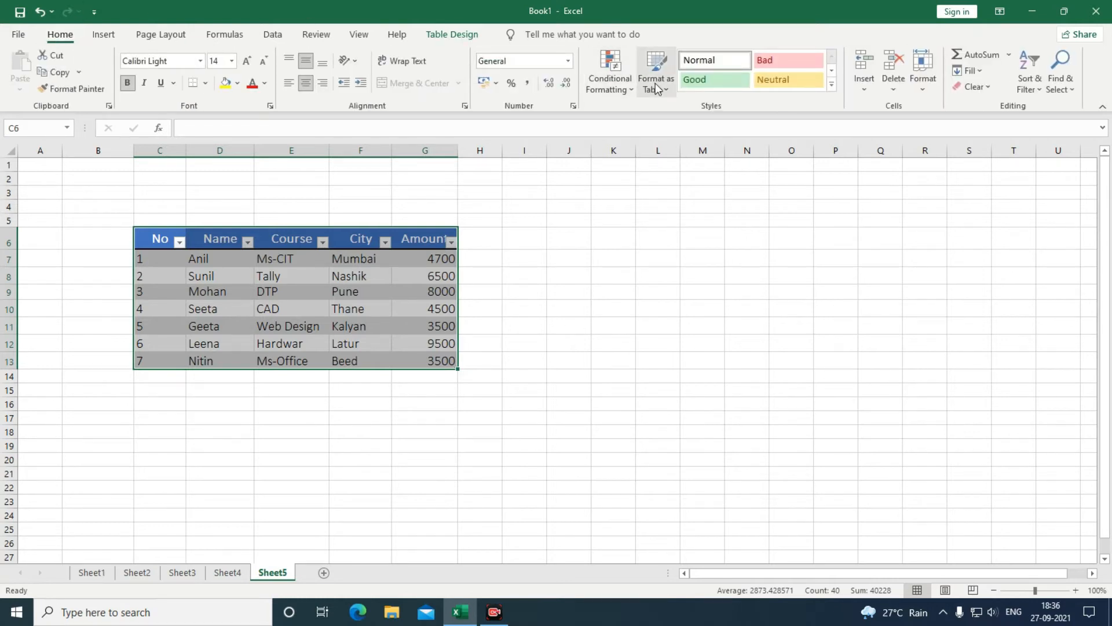
Change the font colour of the header labels in C6:G6 to blue.
left_click(524, 343)
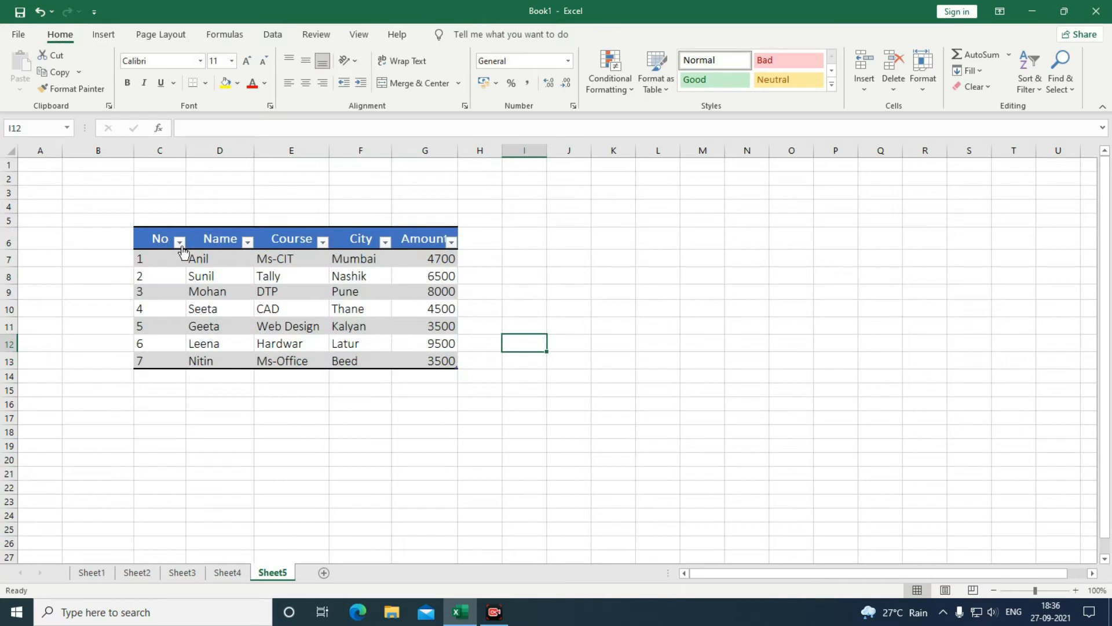
left_click_drag(154, 239, 428, 362)
left_click(237, 83)
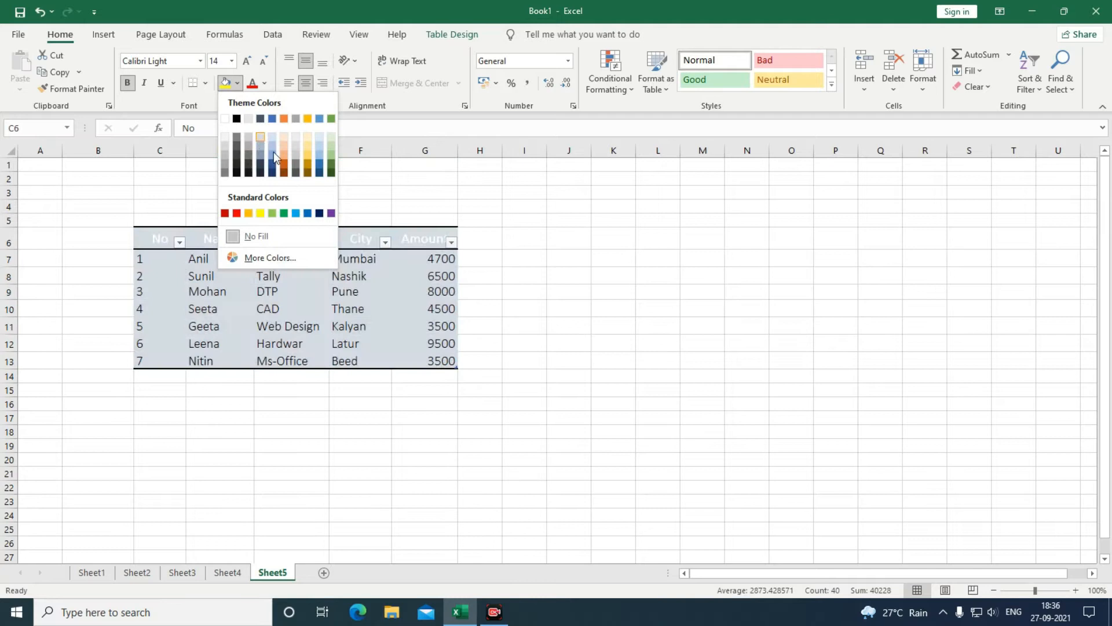
left_click(570, 298)
left_click(404, 338)
left_click_drag(156, 239, 422, 240)
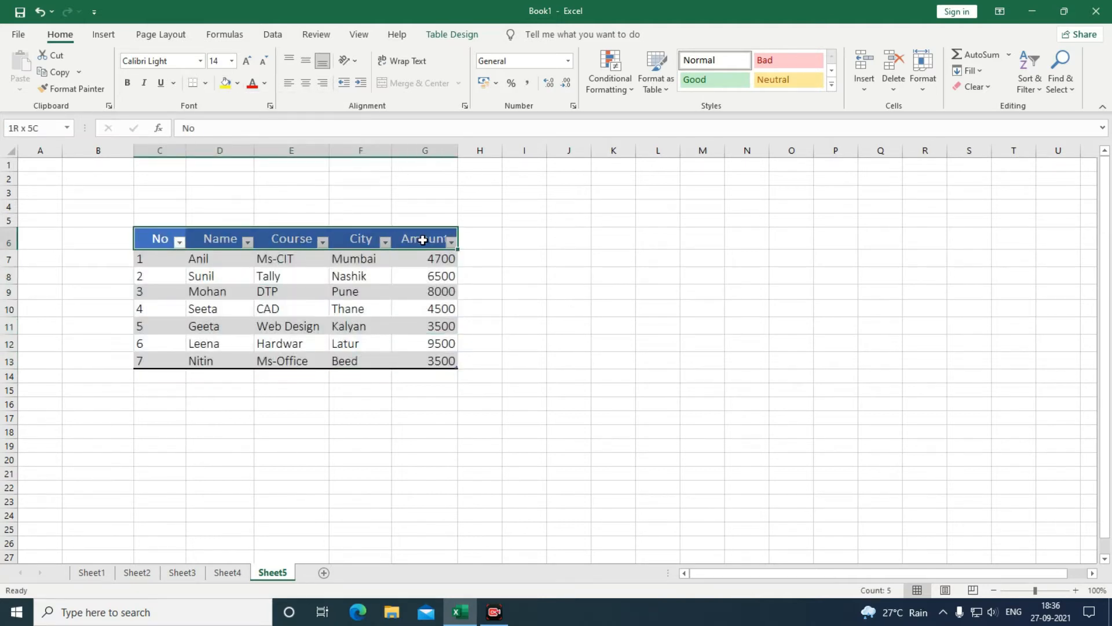
left_click(265, 82)
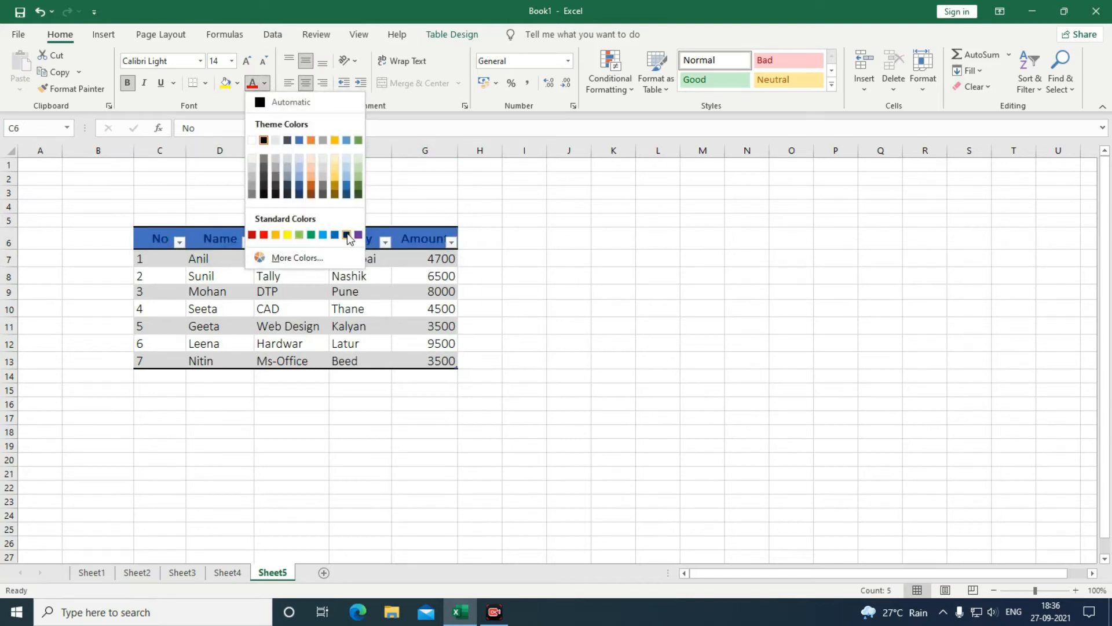
left_click(322, 236)
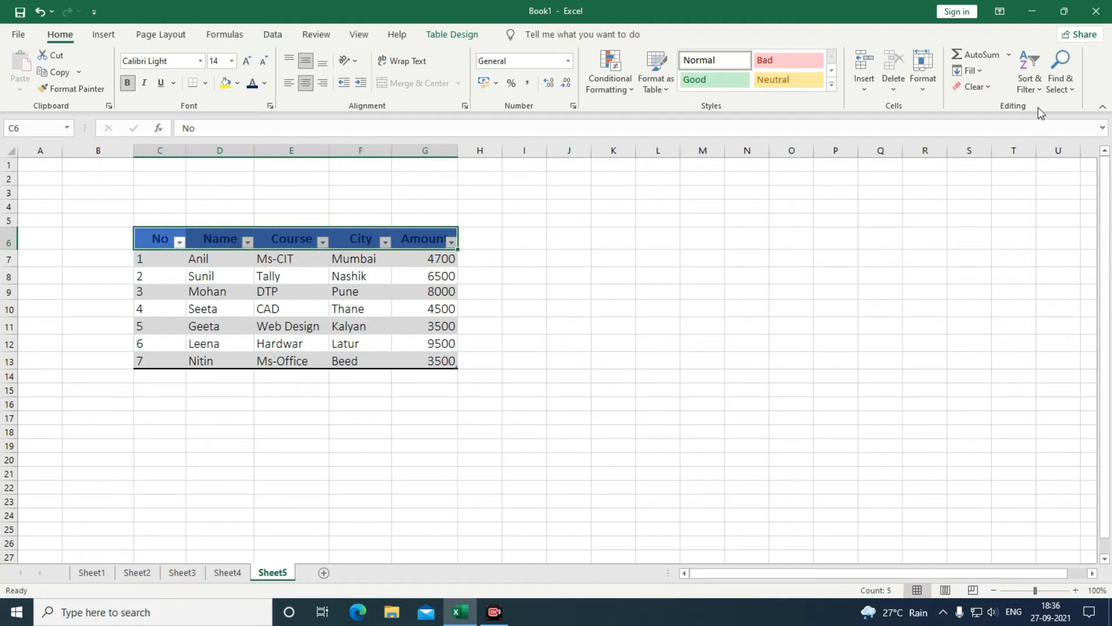
Turn off the filter arrows on the table's header row.
left_click(1032, 89)
left_click(1037, 168)
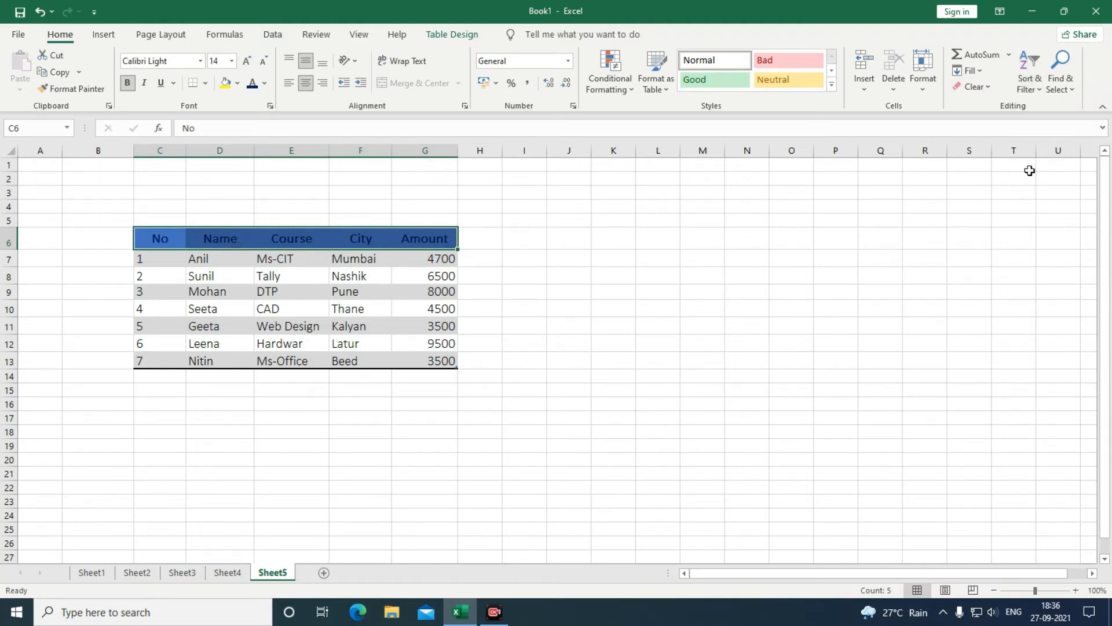
left_click(587, 358)
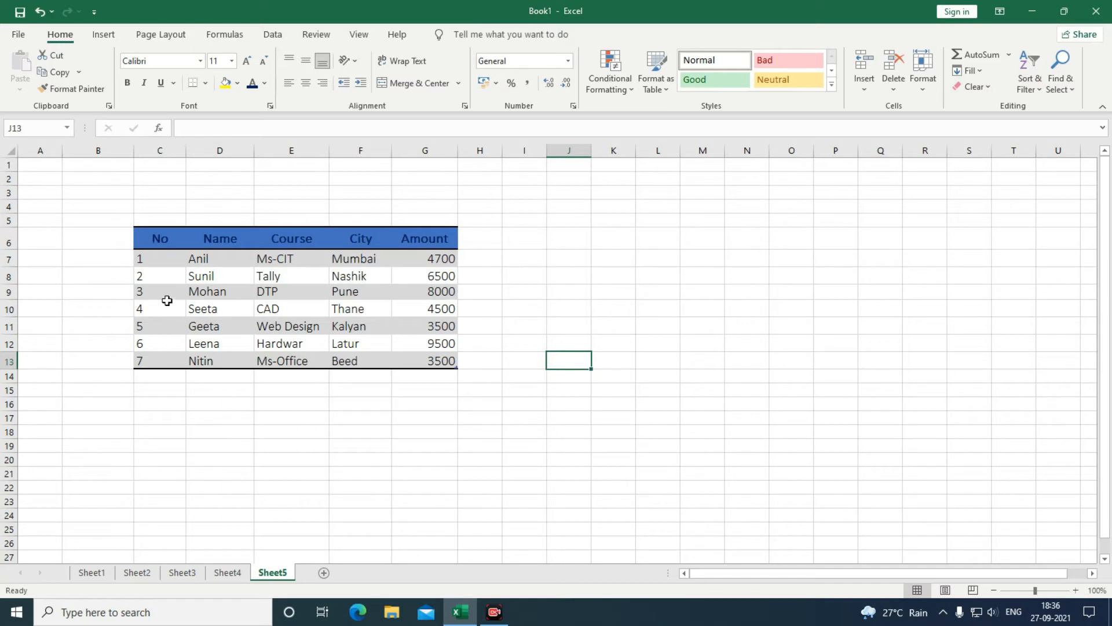
left_click(179, 341)
left_click(206, 259)
left_click_drag(207, 274, 208, 360)
left_click(362, 84)
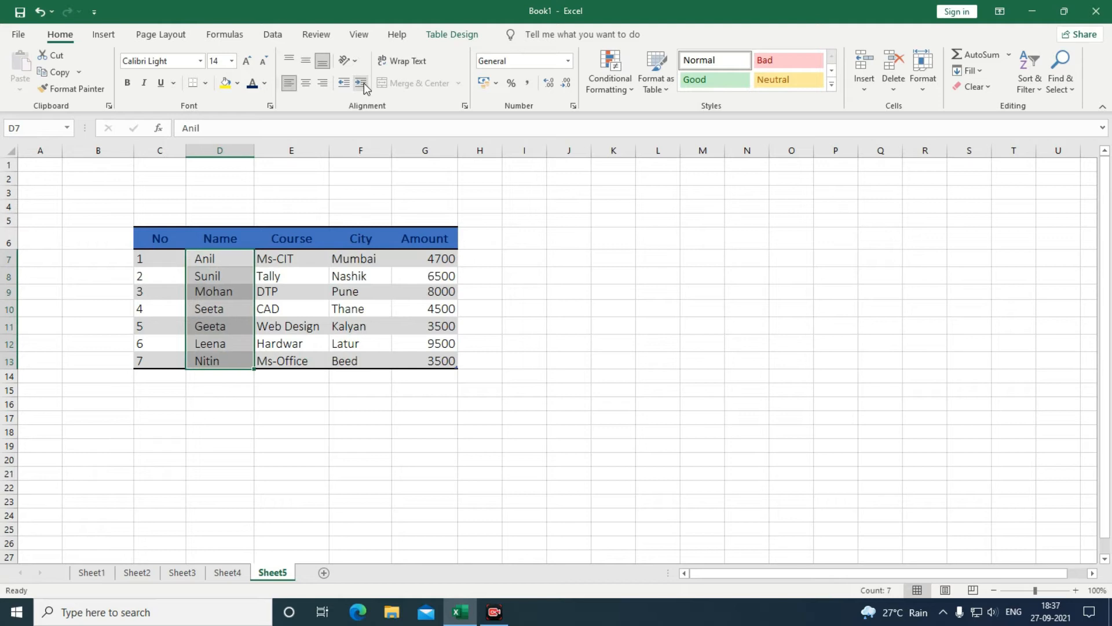
left_click(362, 84)
left_click(343, 88)
left_click(343, 88)
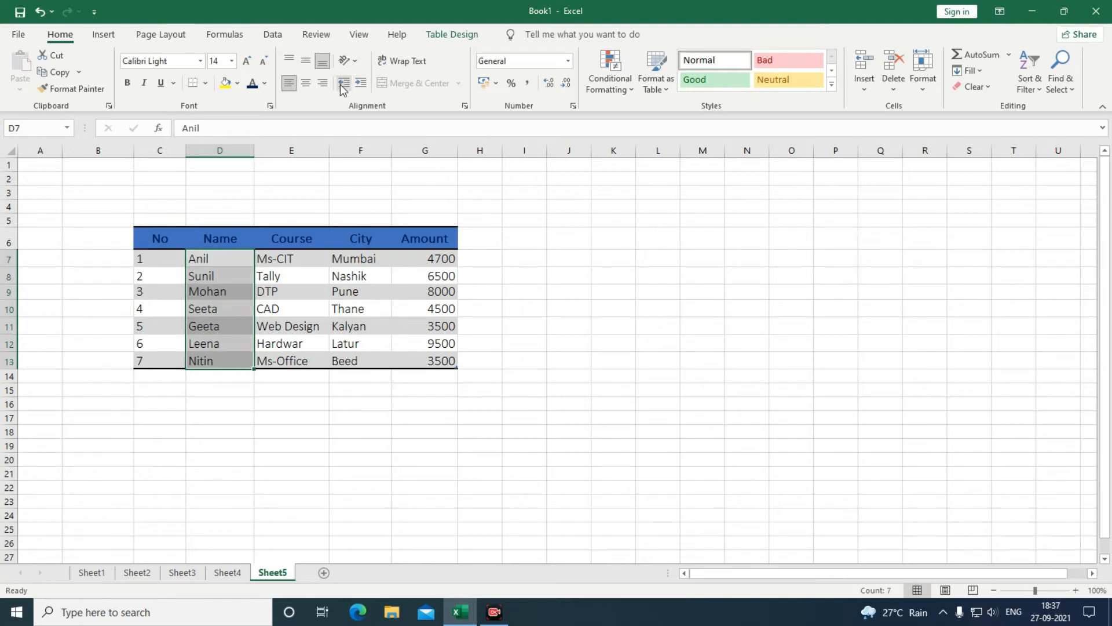
left_click(496, 308)
left_click_drag(432, 258, 436, 364)
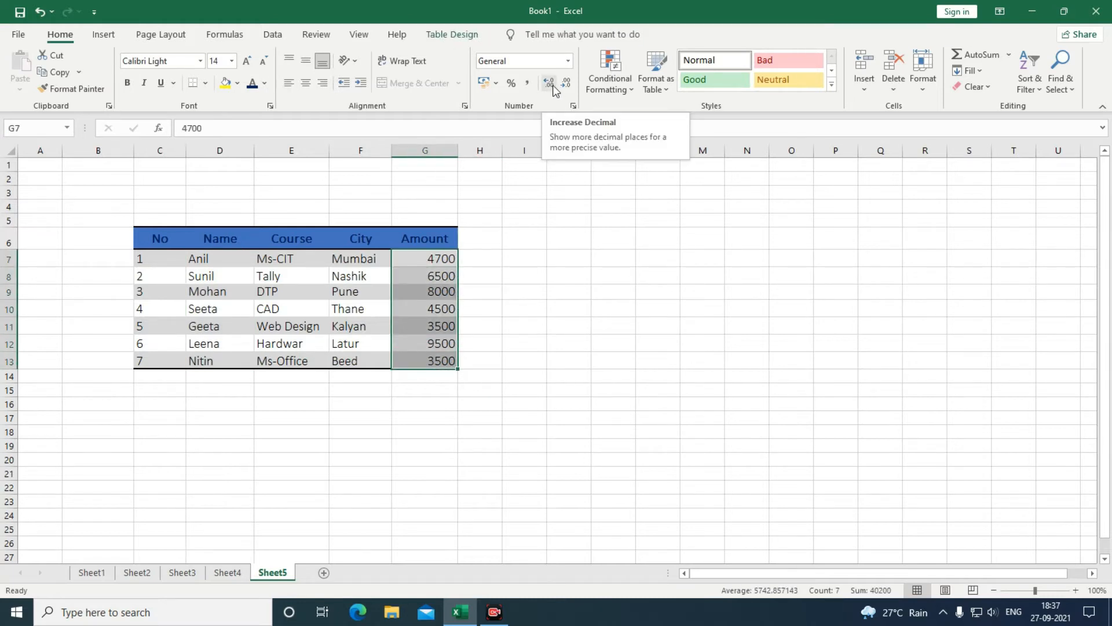
left_click(553, 87)
left_click(554, 87)
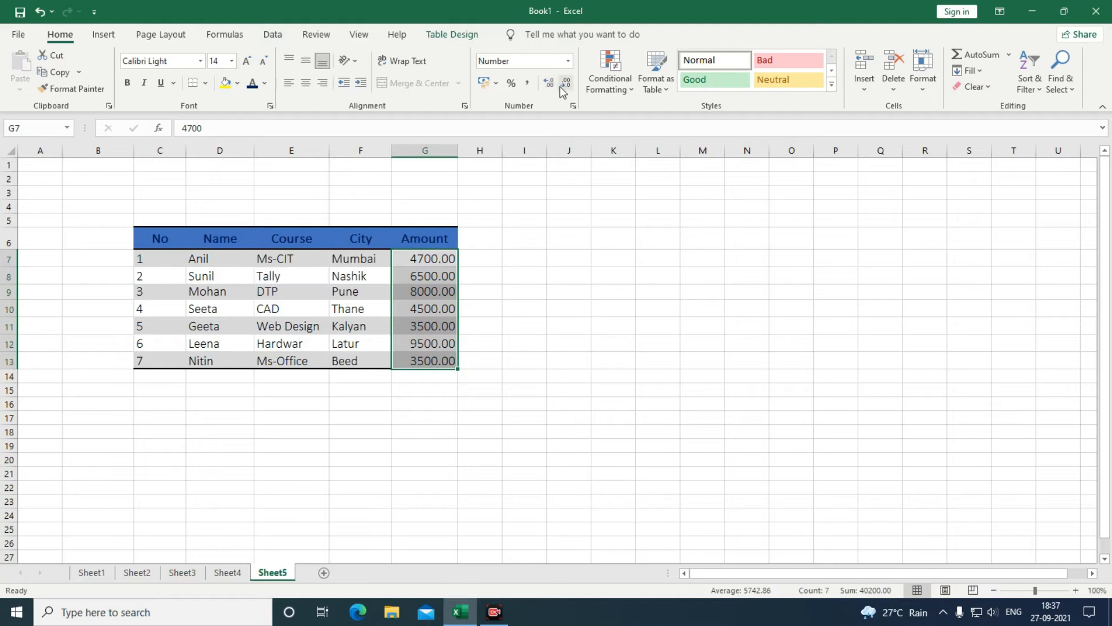
left_click(563, 87)
left_click(564, 87)
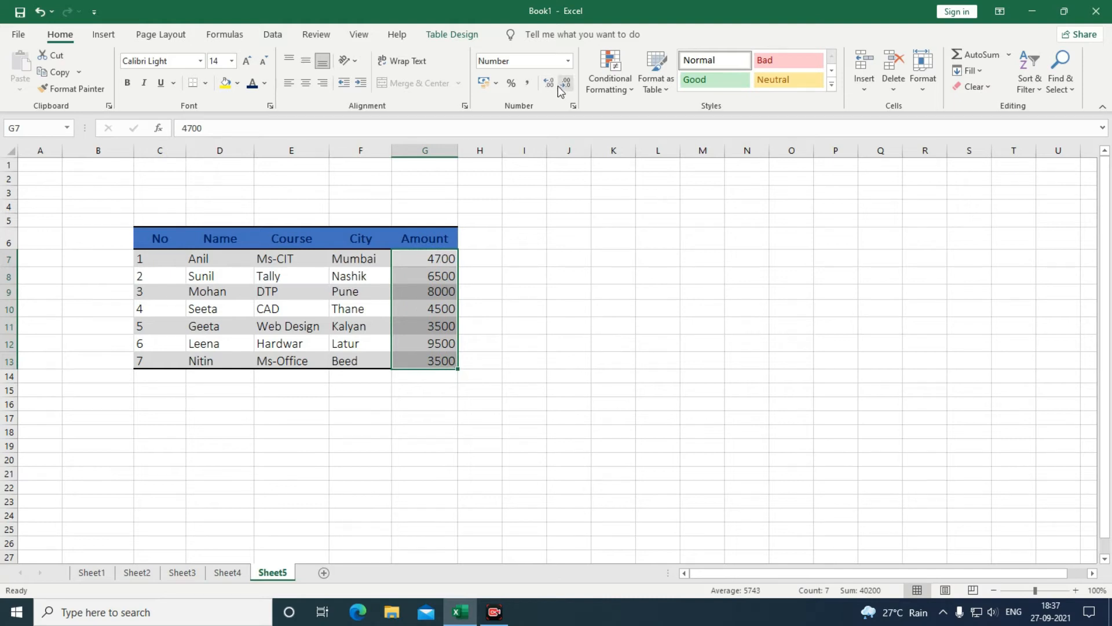
left_click(553, 86)
left_click(565, 84)
Enter 10000 in J13 and apply Comma Style for thousands separators and decimals.
left_click(565, 361)
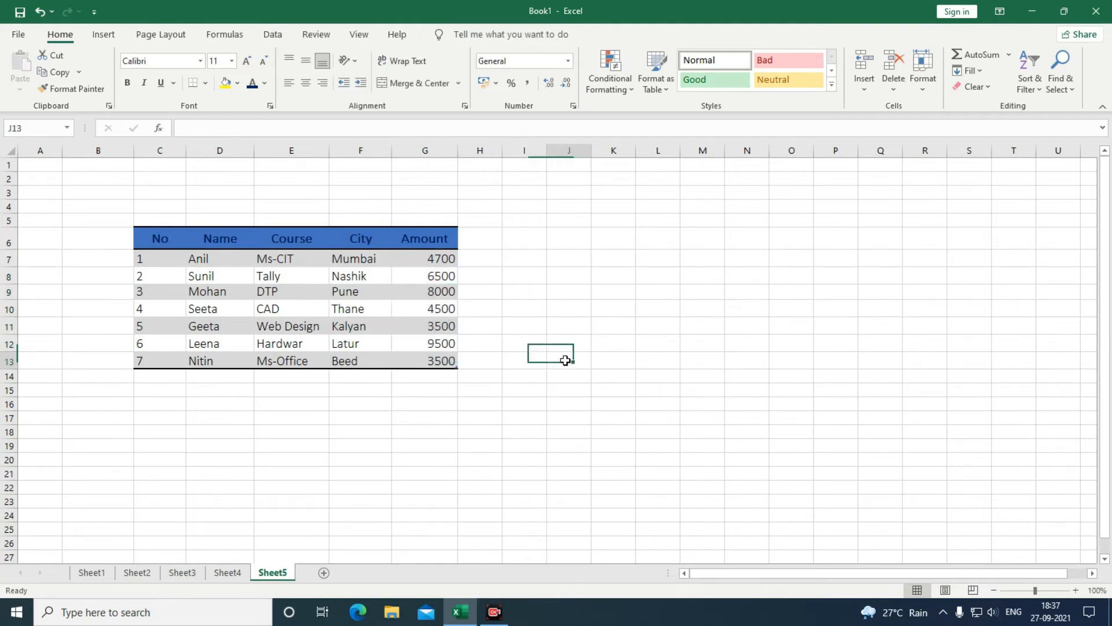
type("1000")
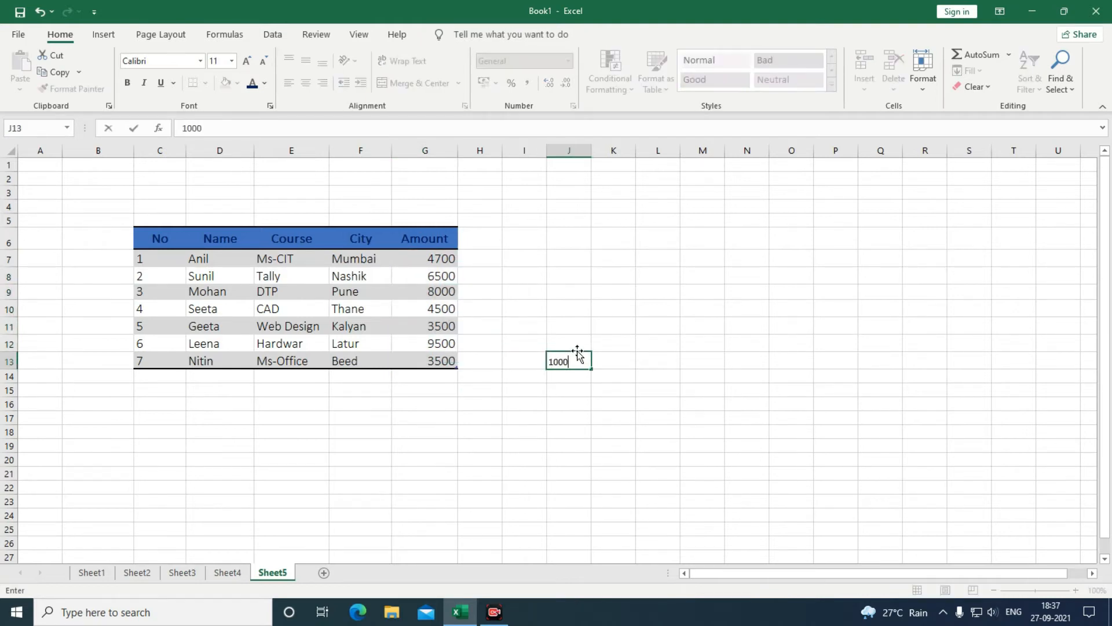
key("Return")
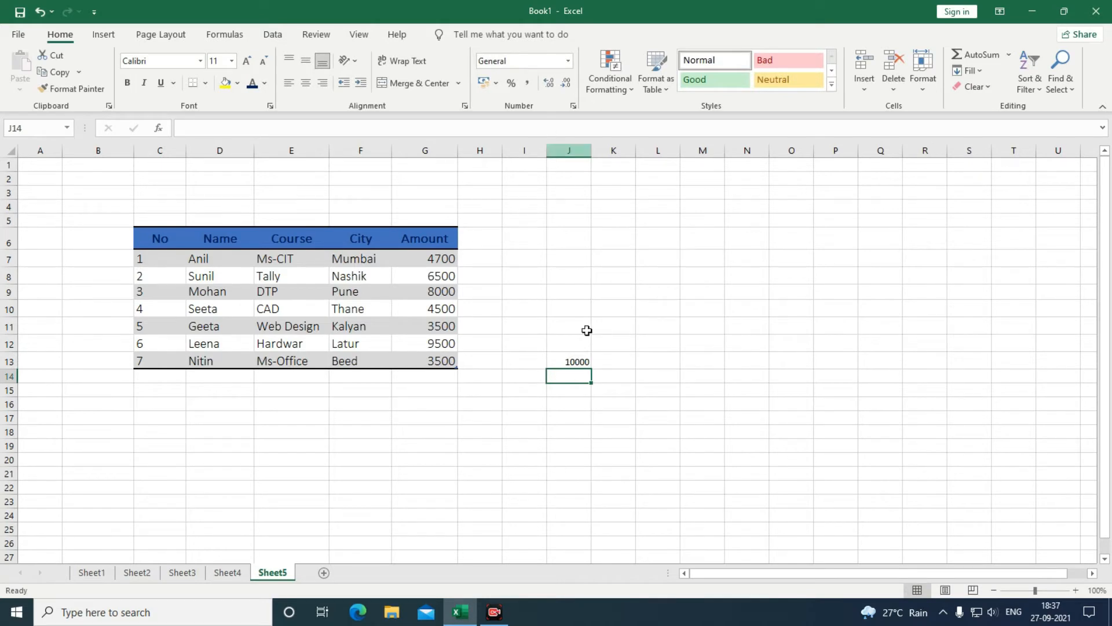
left_click(579, 356)
left_click(524, 83)
left_click(588, 450)
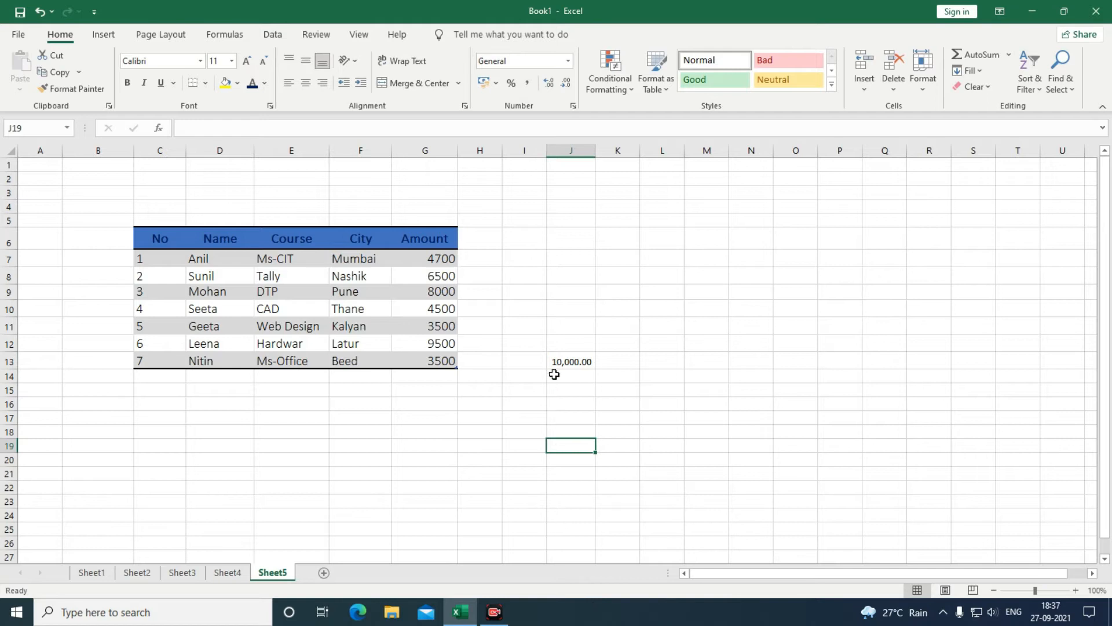
Format J13 as ₹ English (India) accounting (₹ 10,000.00), then select the Amount values in column G.
left_click(561, 368)
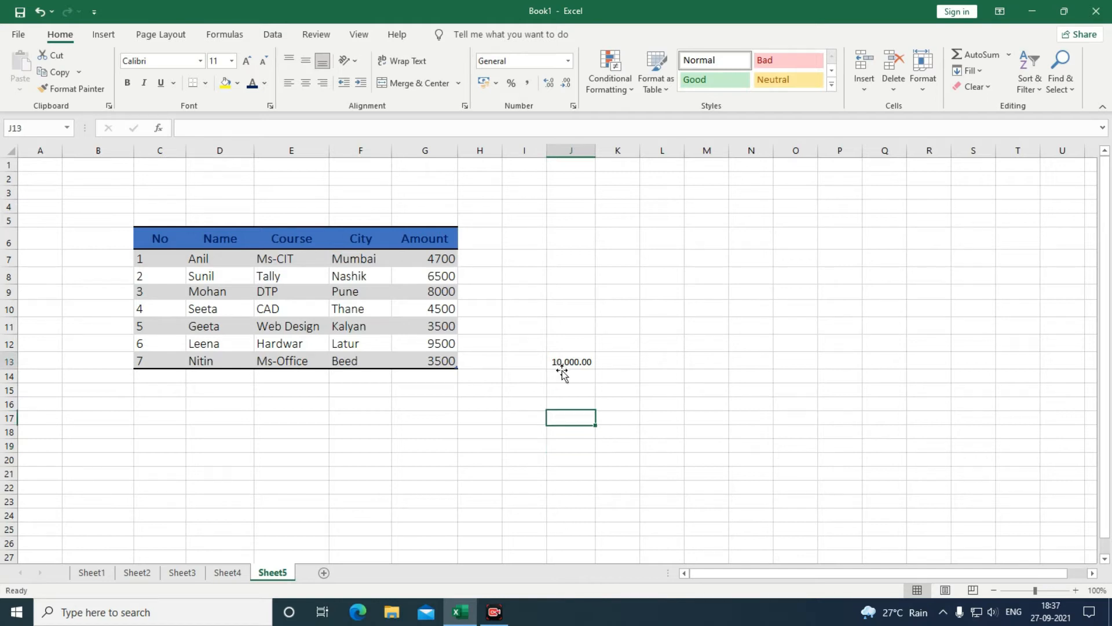
left_click(497, 84)
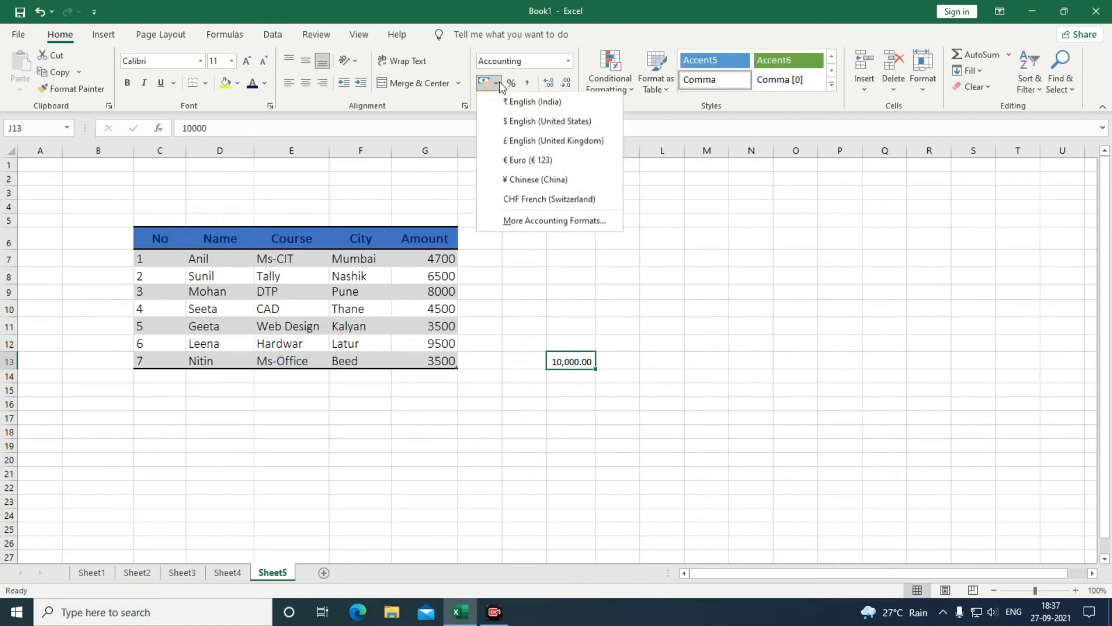
left_click(521, 104)
left_click(591, 434)
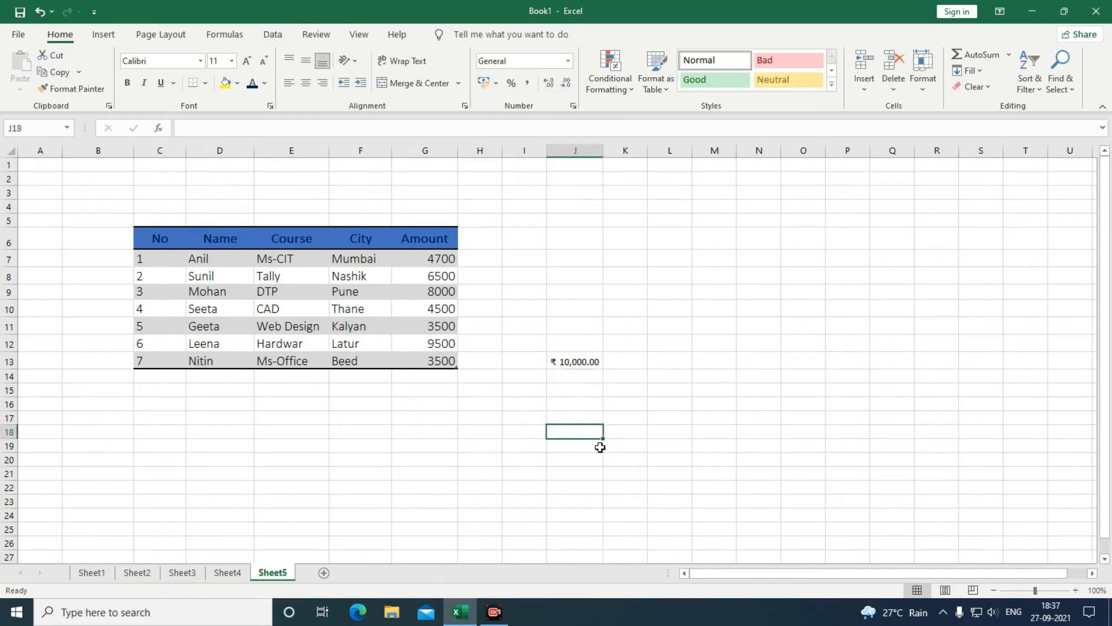
left_click(566, 362)
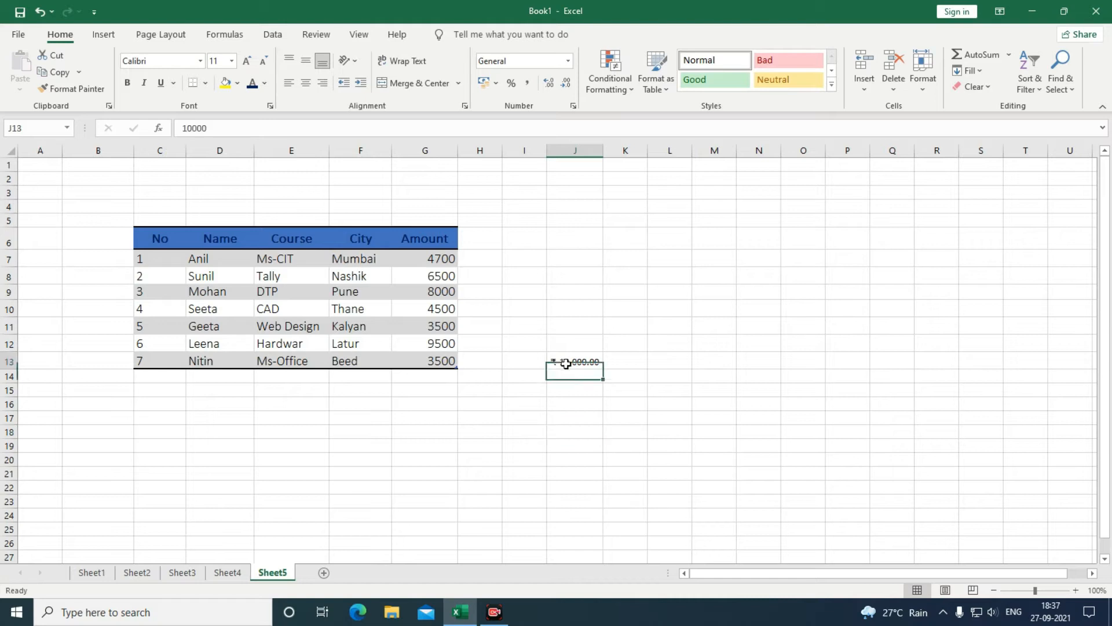
left_click_drag(428, 258, 434, 360)
Apply ₹ English (India) accounting to G7:G13, widen column G, and delete J13's test value.
left_click(497, 84)
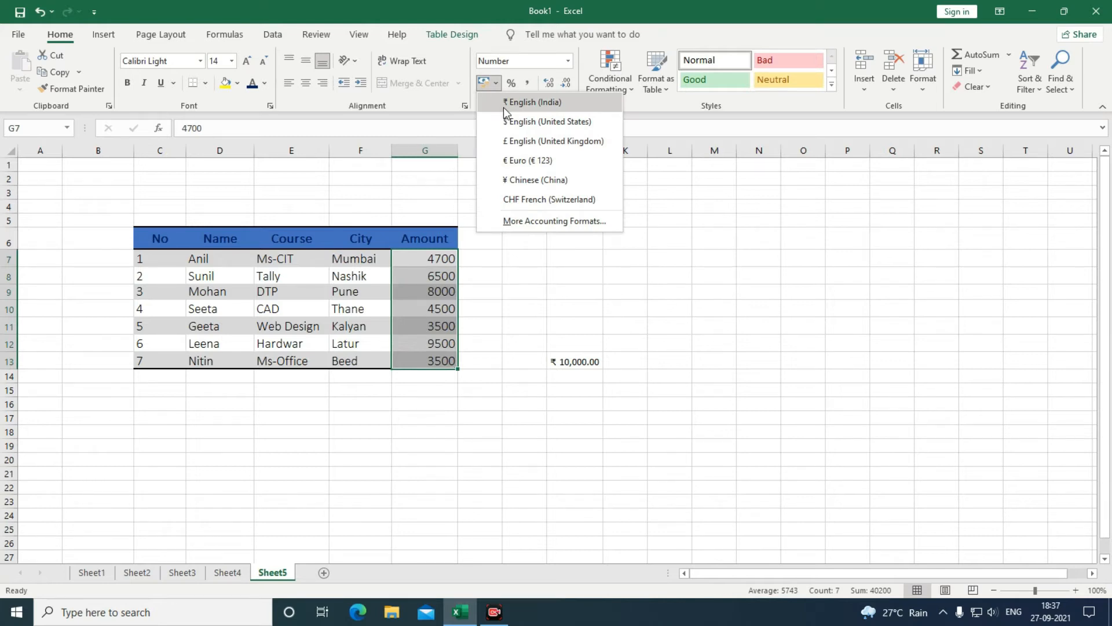
left_click(503, 107)
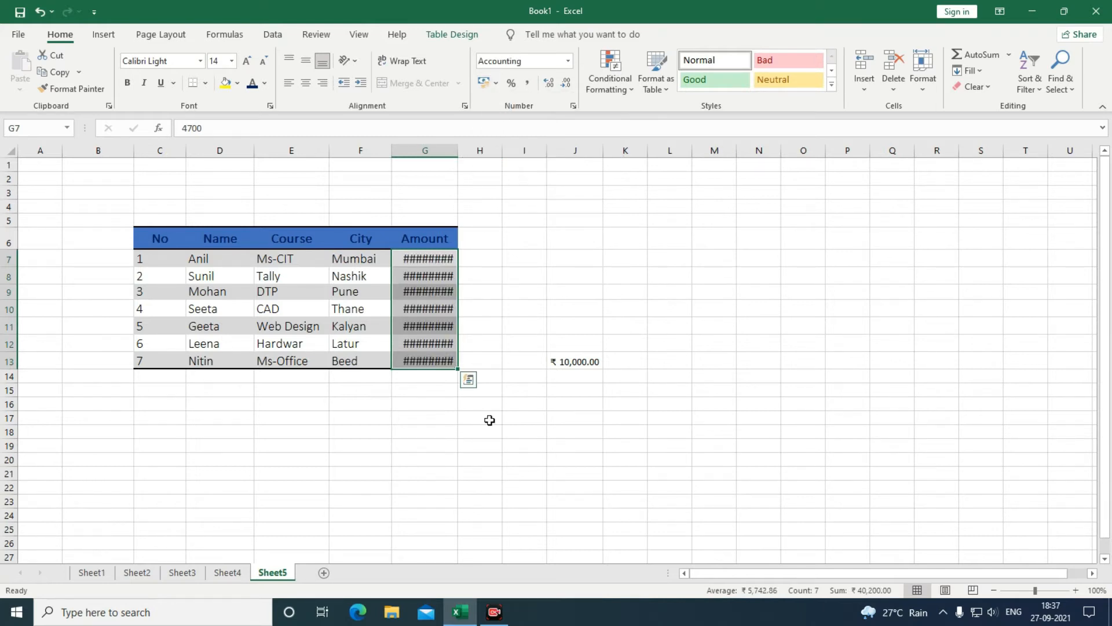
left_click(472, 430)
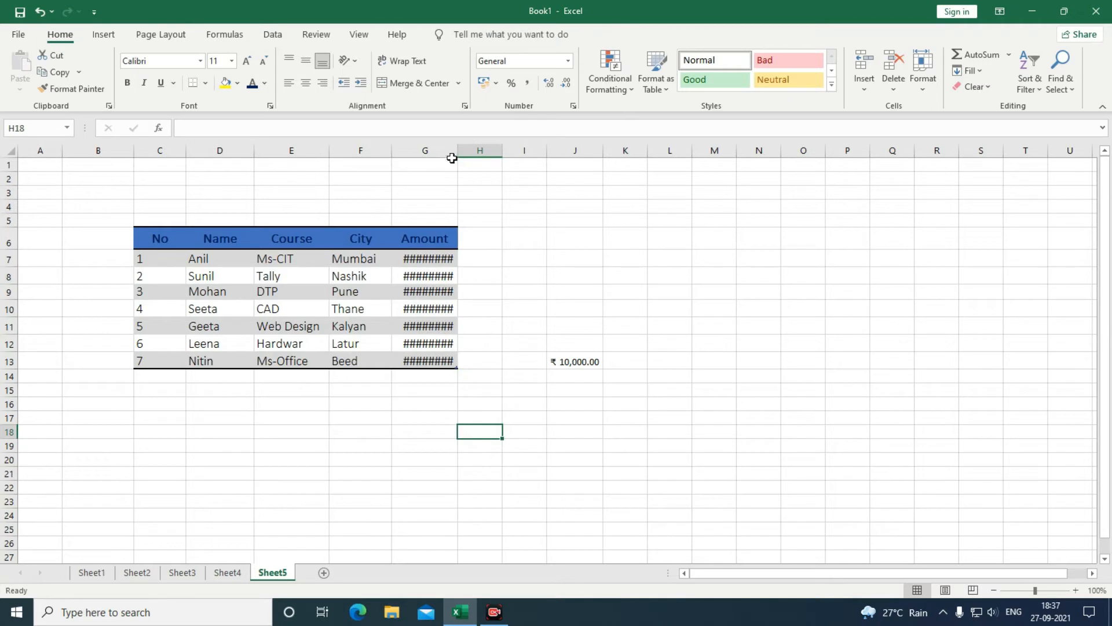
left_click_drag(458, 152, 476, 152)
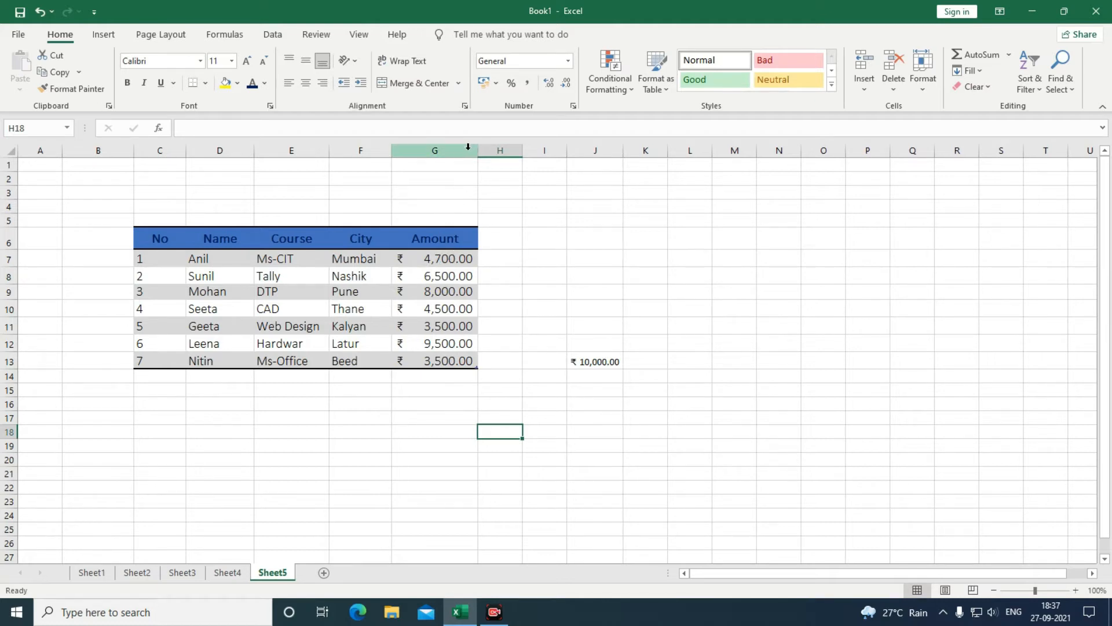
mouse_move(477, 151)
left_mouse_down()
mouse_move(449, 153)
mouse_move(483, 154)
left_mouse_up()
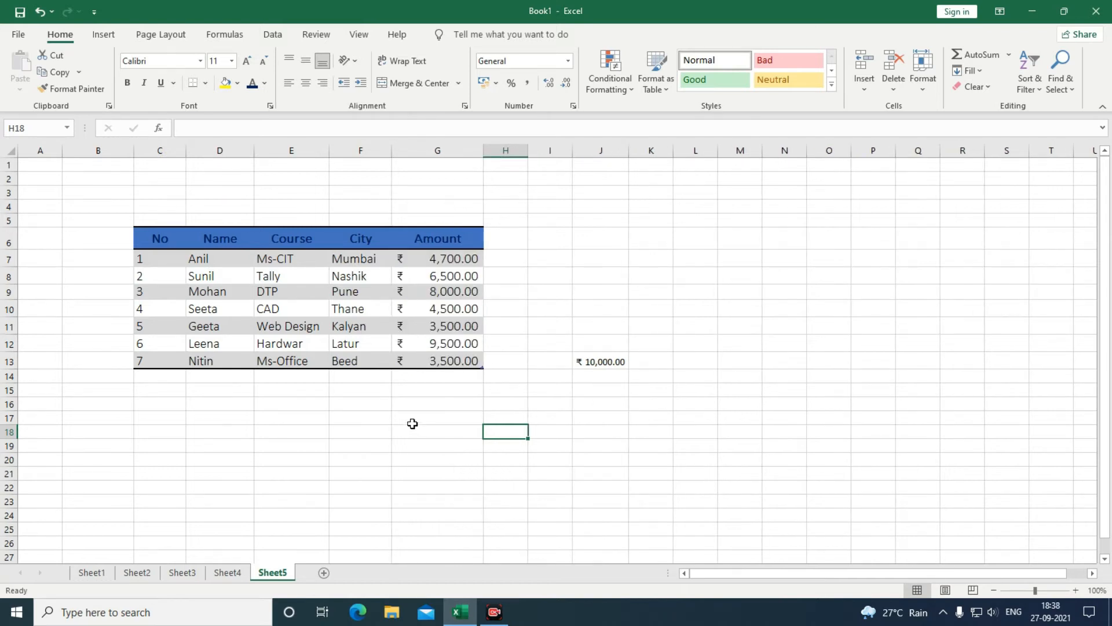
left_click(587, 365)
key("Delete")
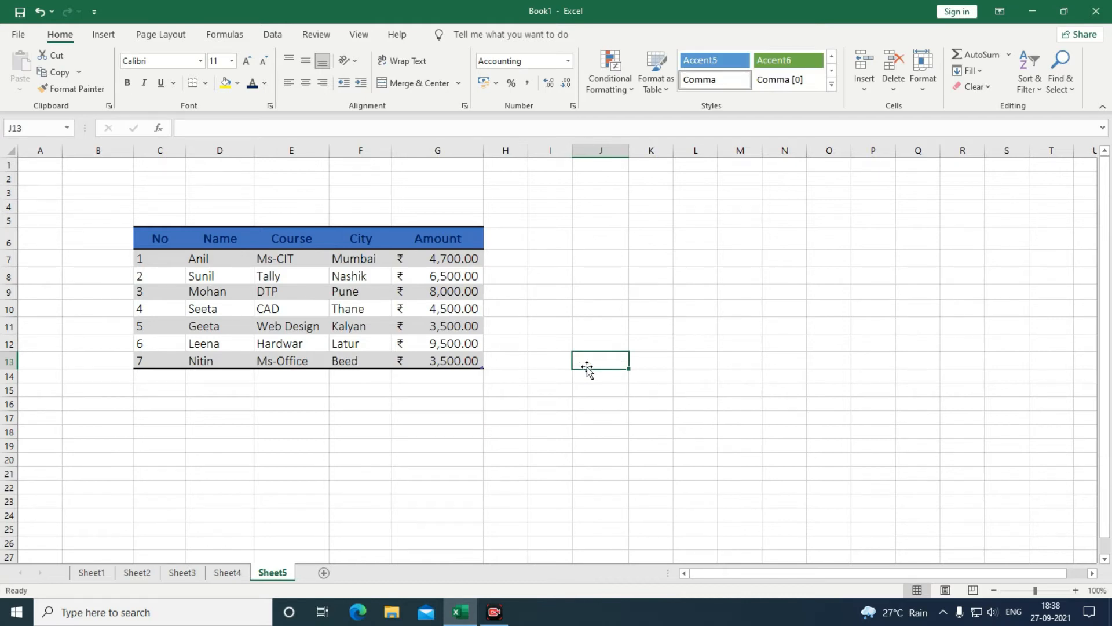
left_click(400, 403)
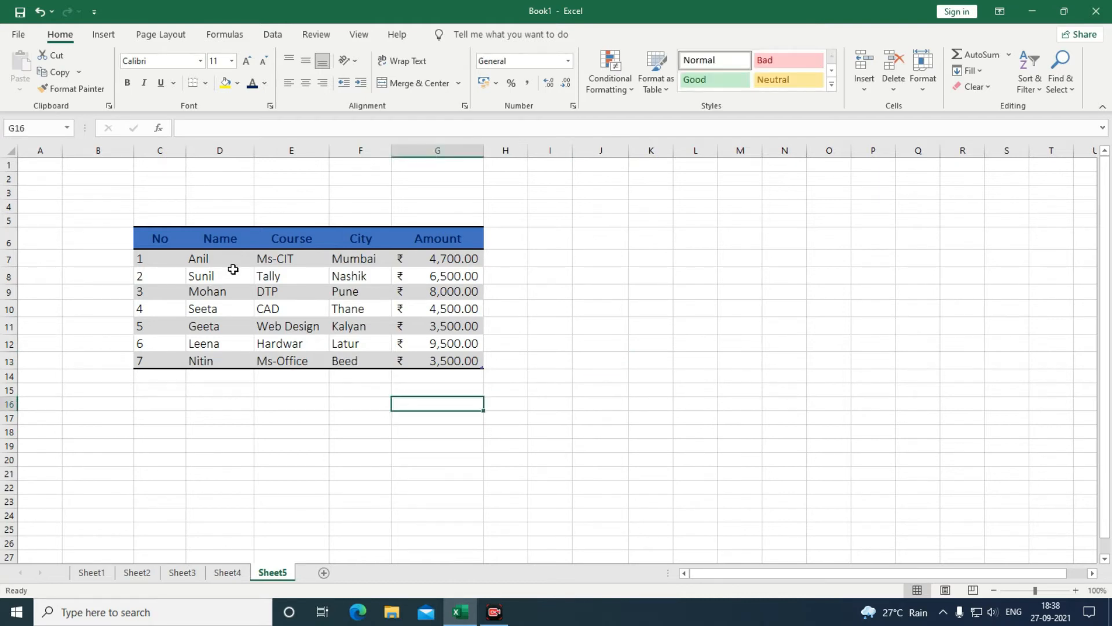
left_click(174, 272)
left_click(175, 258)
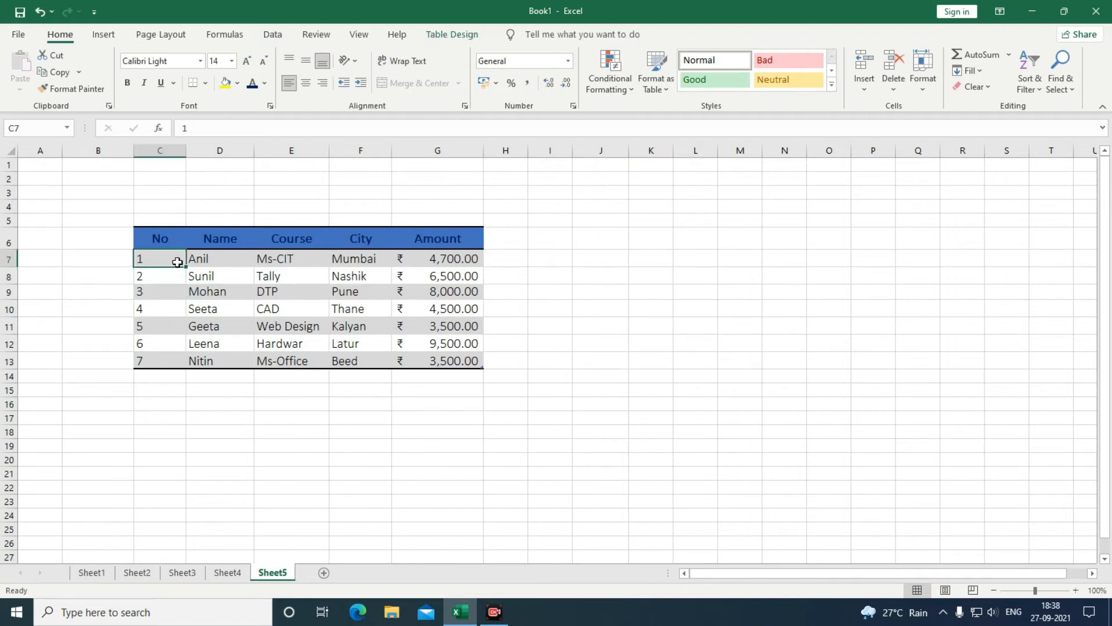
left_click(867, 91)
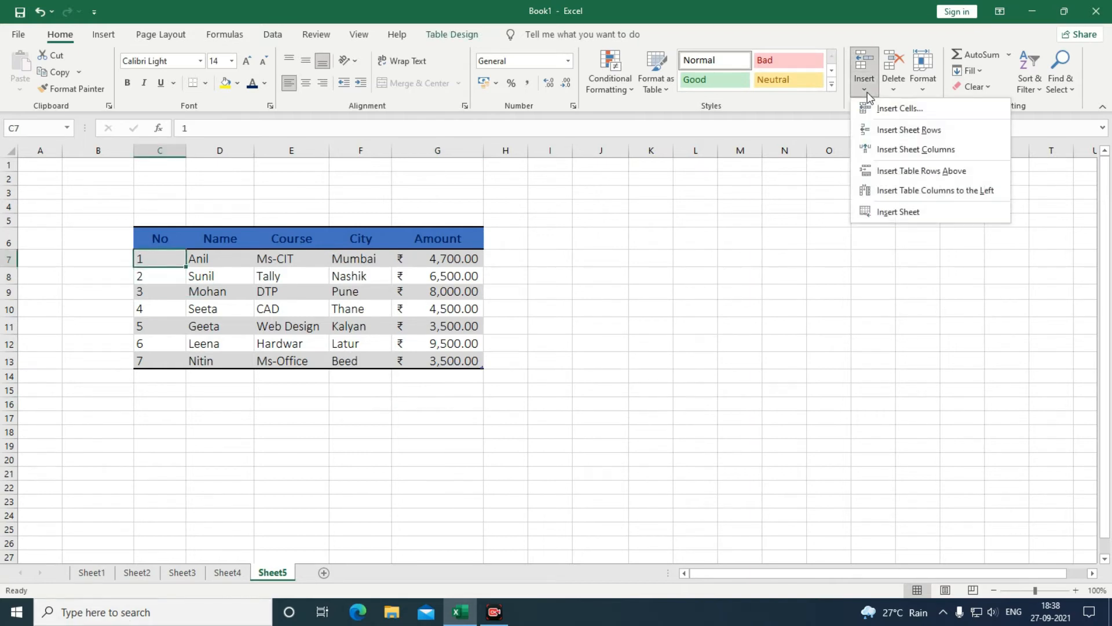
left_click(882, 131)
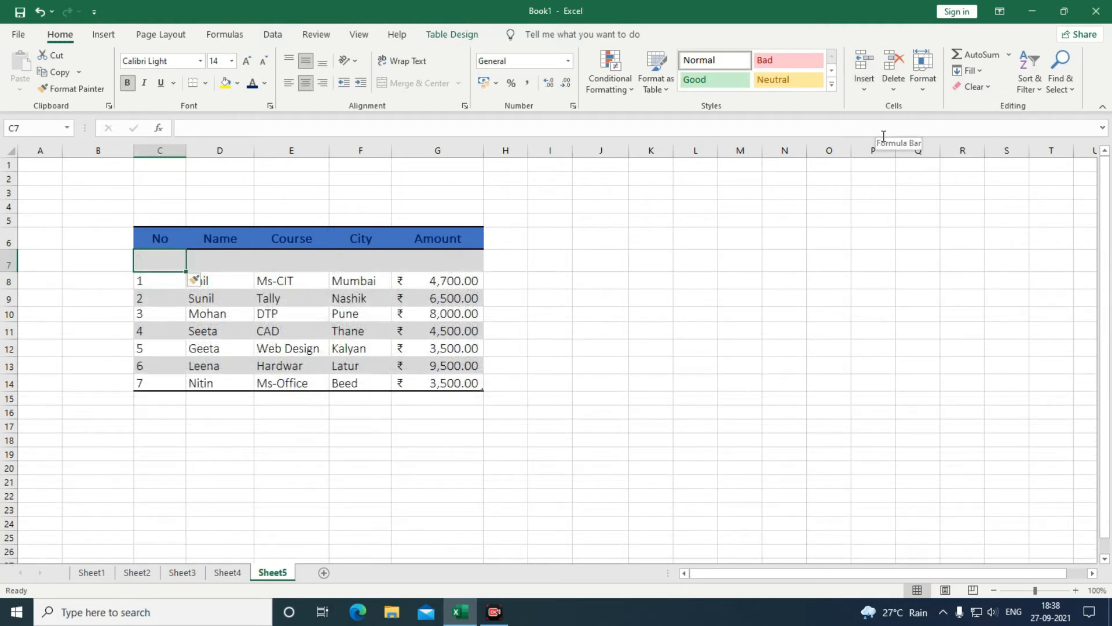
key("ctrl+z")
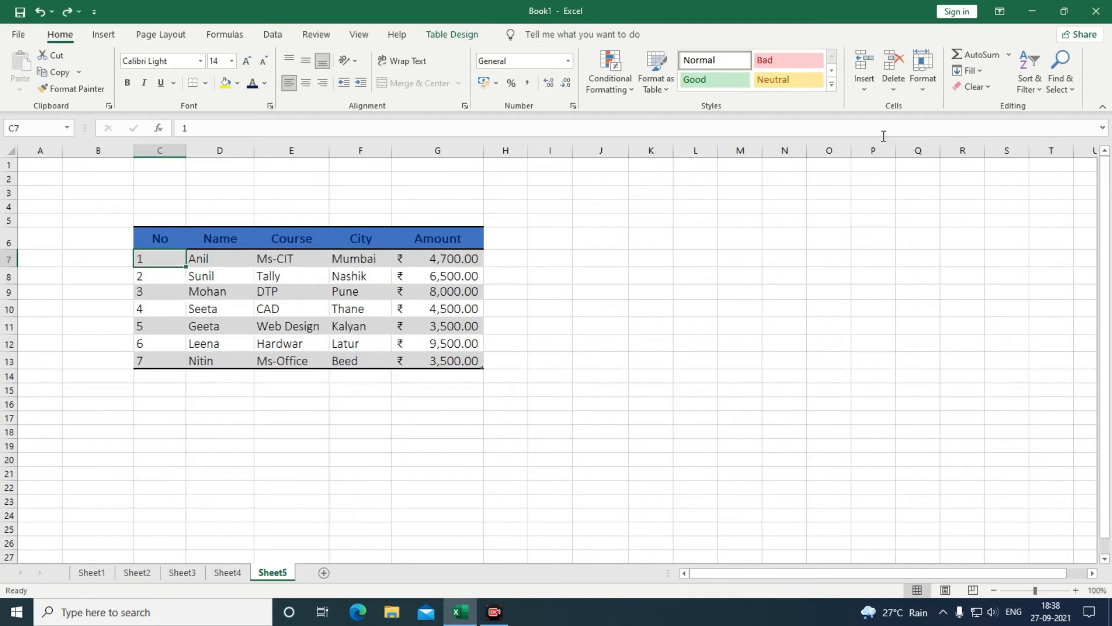
left_click(867, 95)
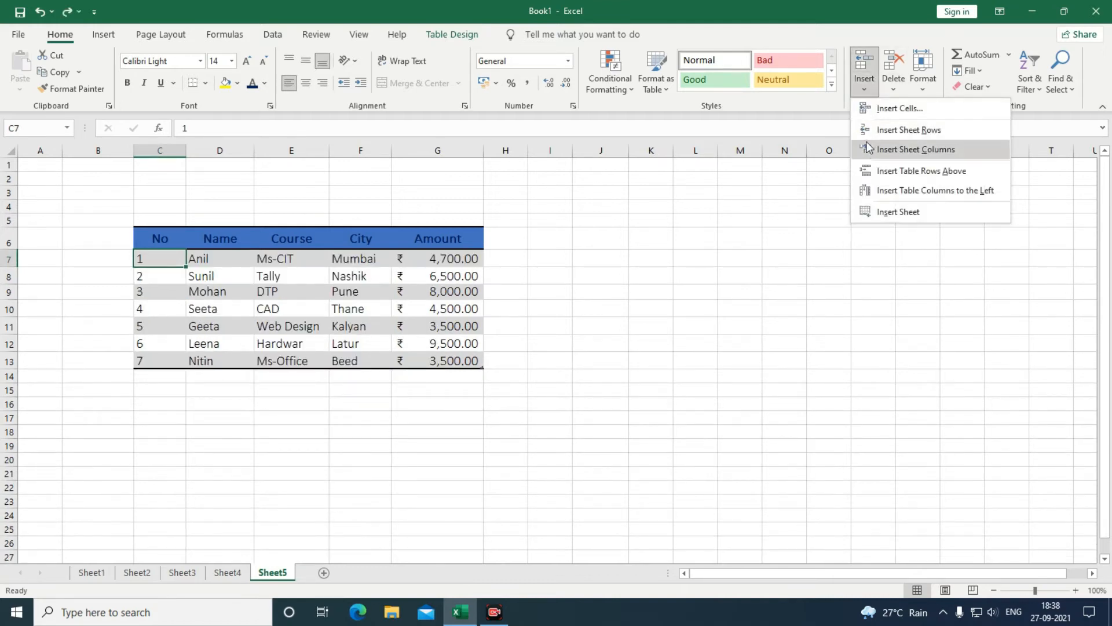
left_click(867, 145)
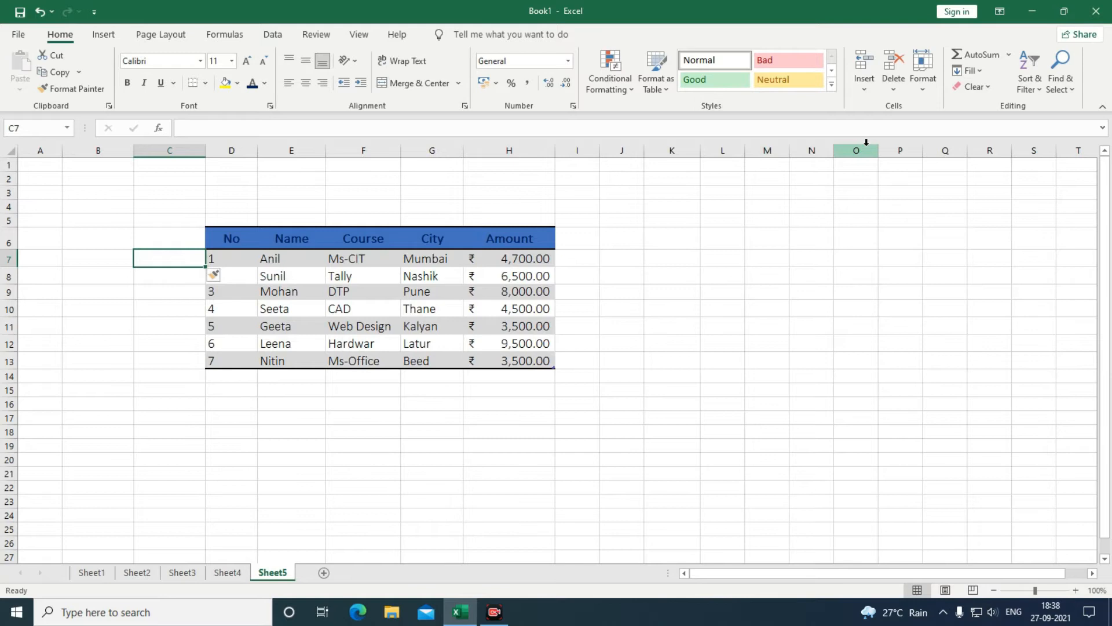
key("ctrl+z")
left_click(865, 90)
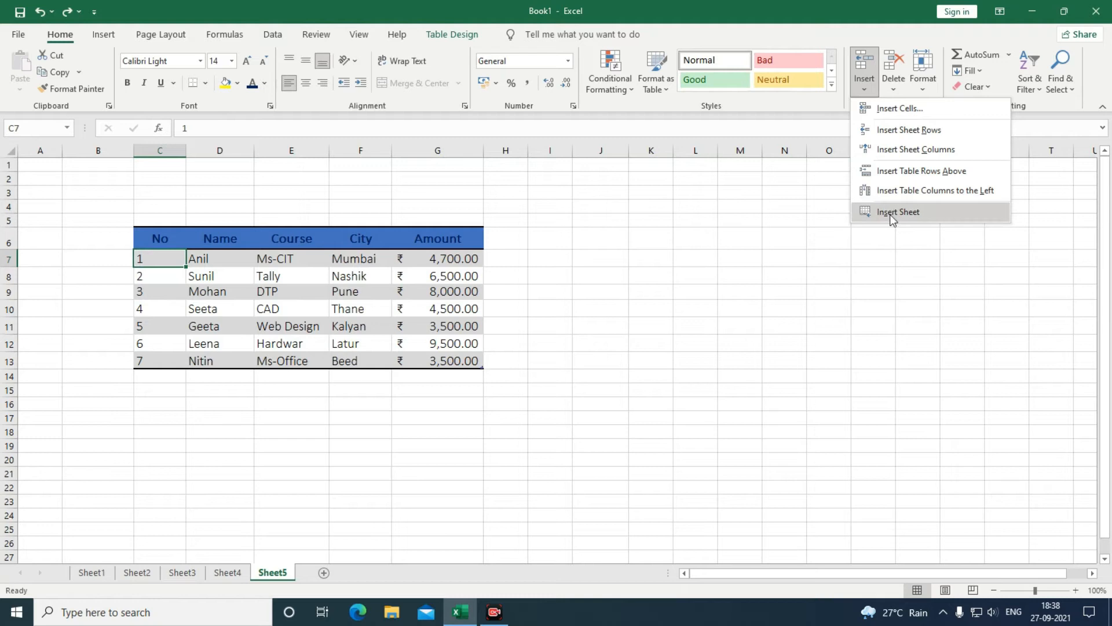
left_click(628, 297)
left_click(165, 292)
left_click(213, 276)
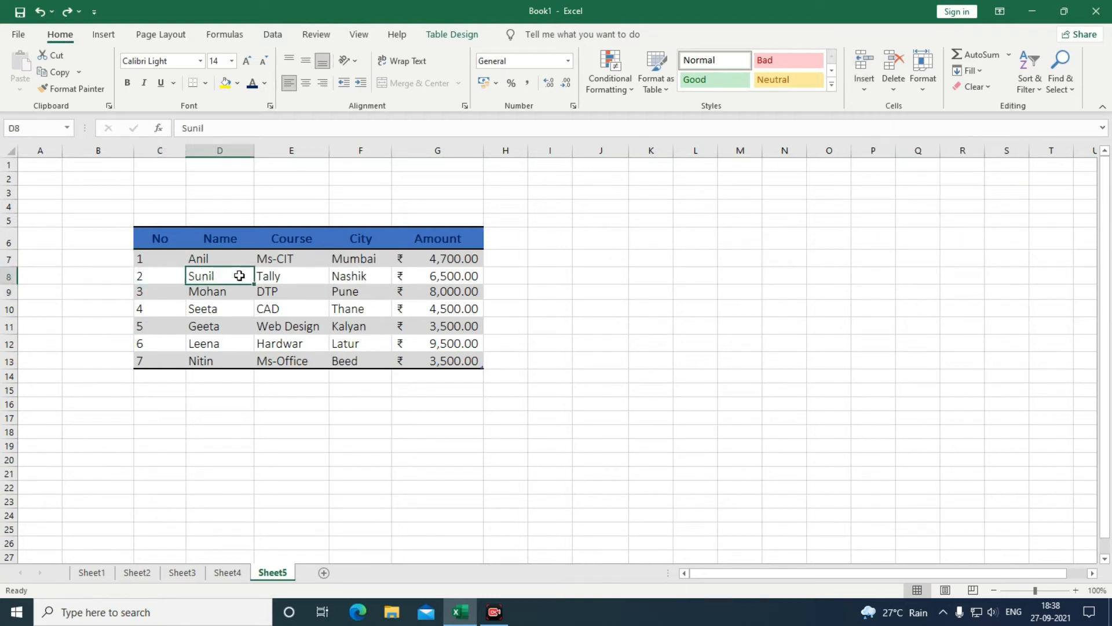
left_click(281, 279)
left_click(173, 273)
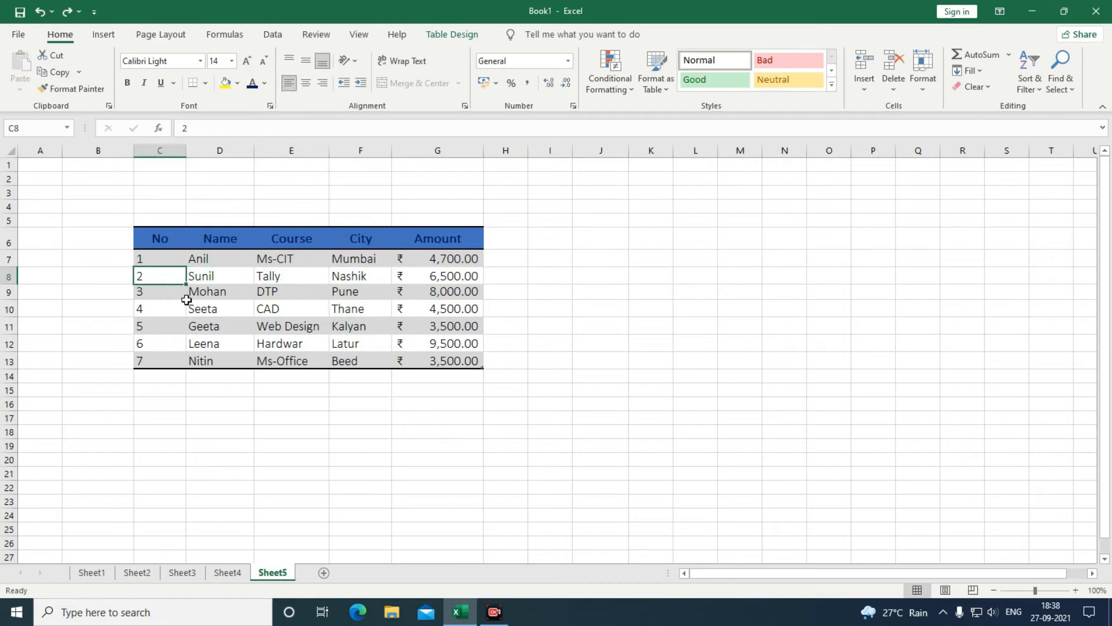
left_click(894, 87)
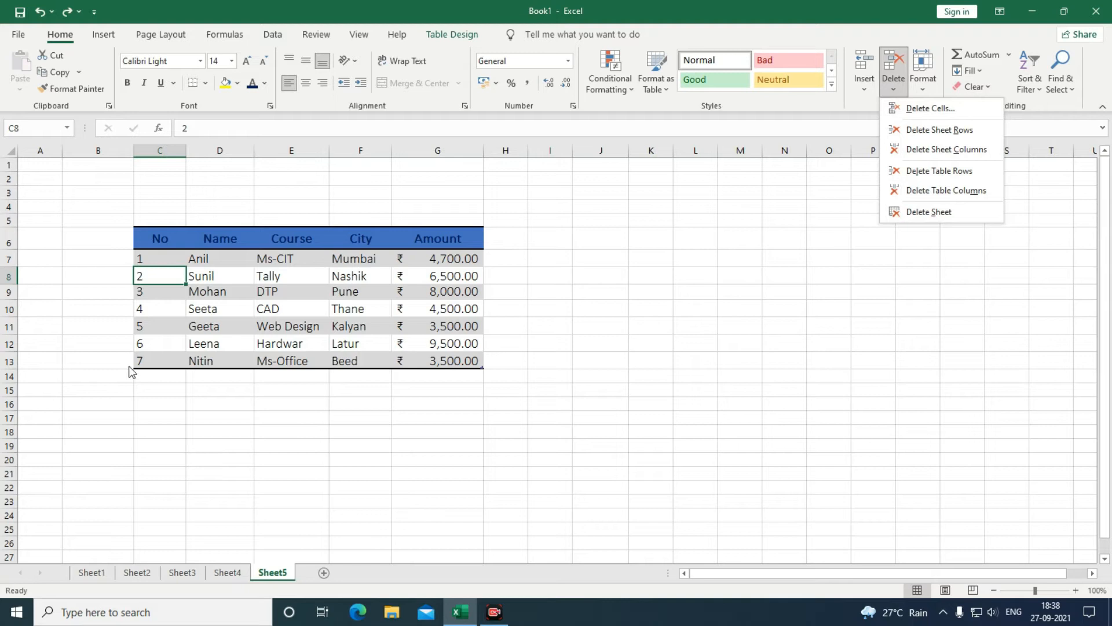
left_click(93, 362)
left_click(159, 363)
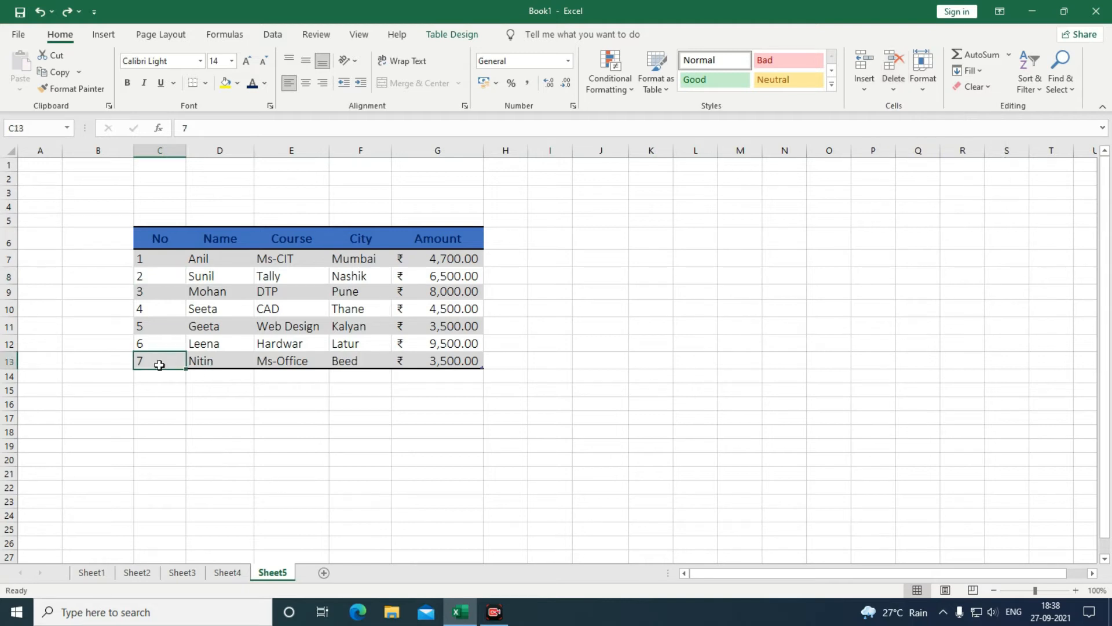
left_click(887, 87)
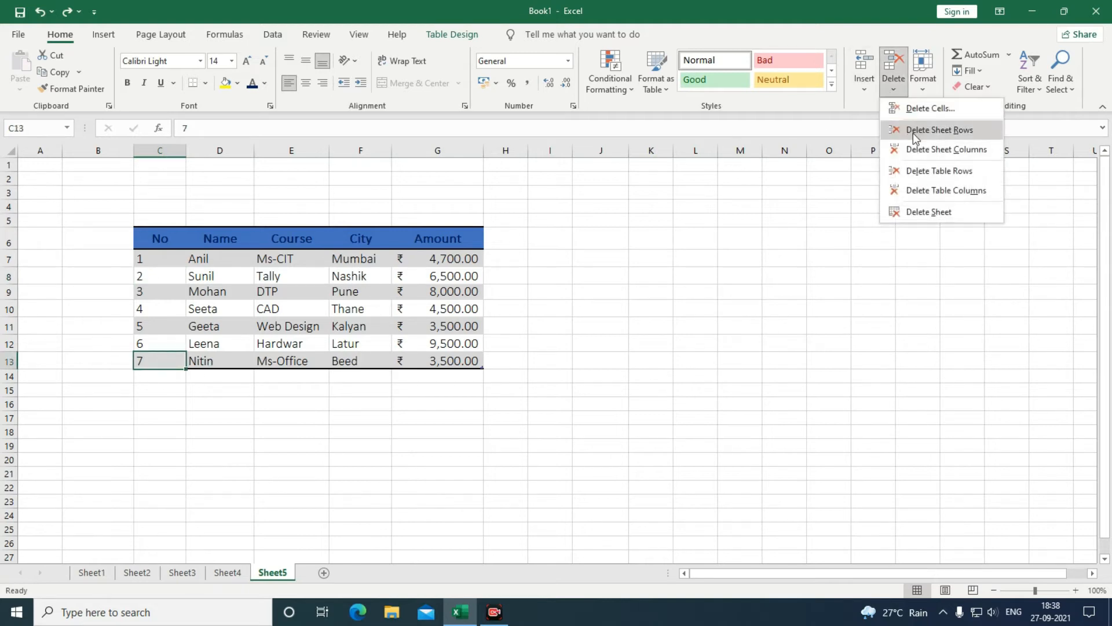
left_click(913, 132)
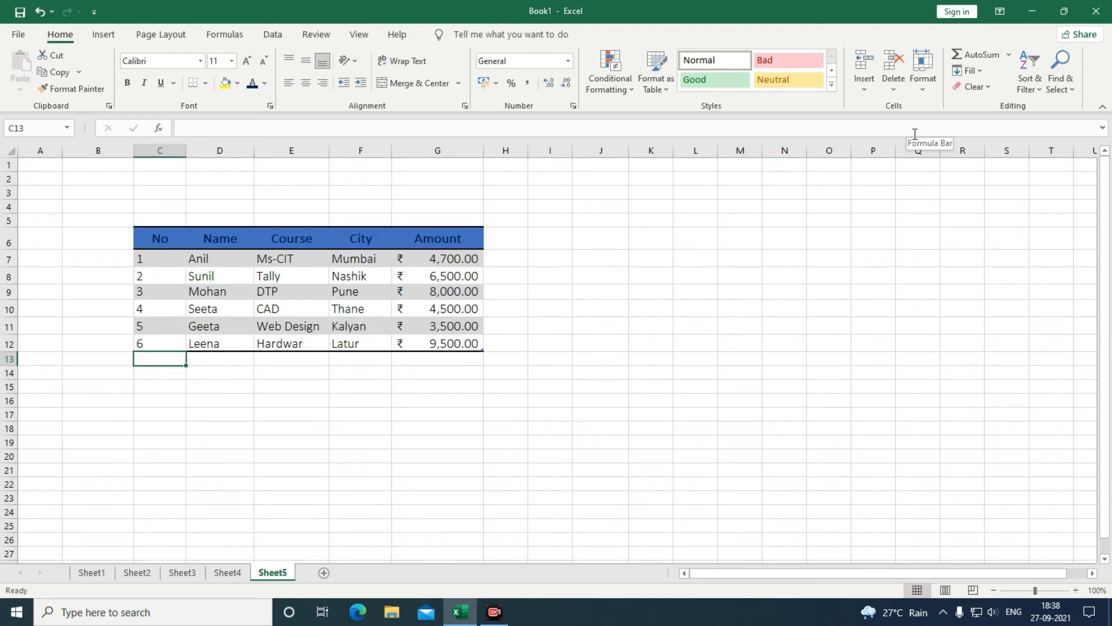
key("ctrl+z")
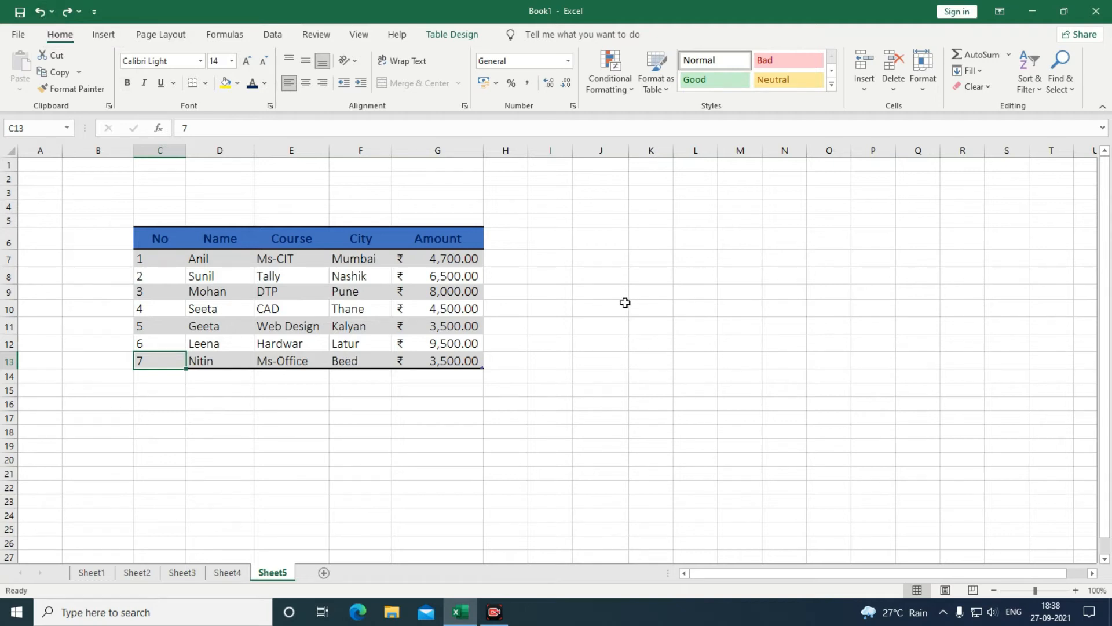
left_click(429, 150)
left_click(892, 90)
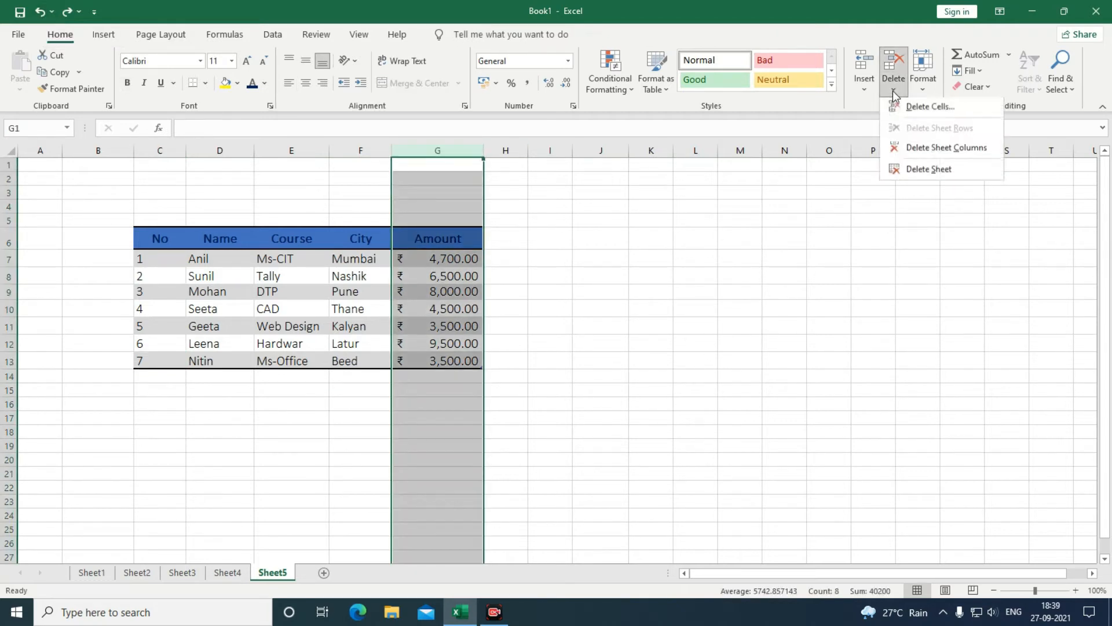
left_click(911, 151)
left_click(699, 303)
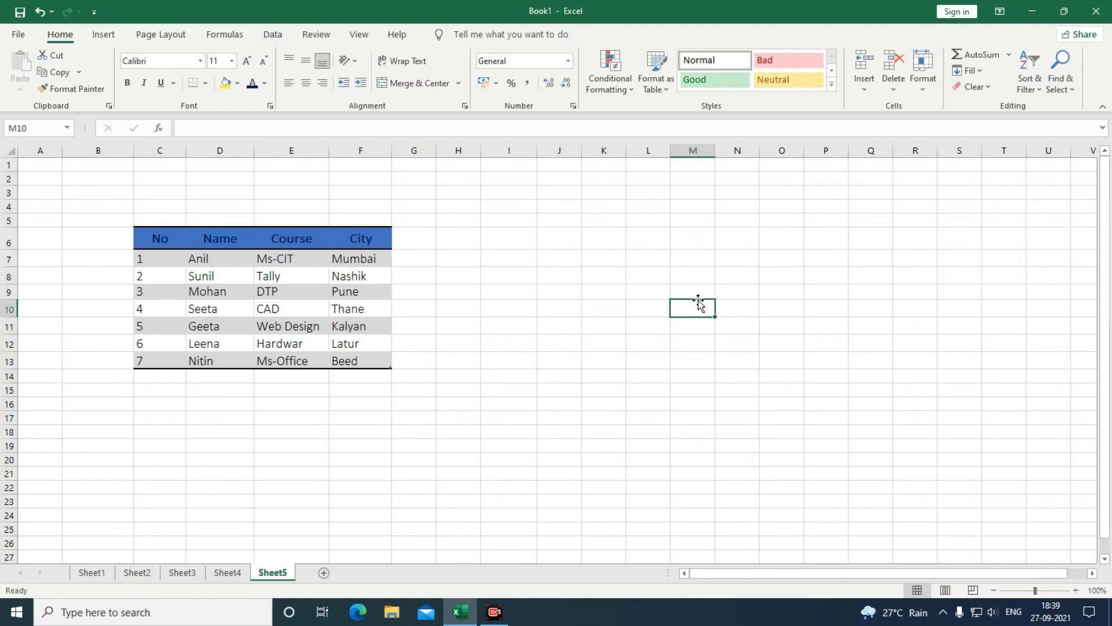
left_click(40, 13)
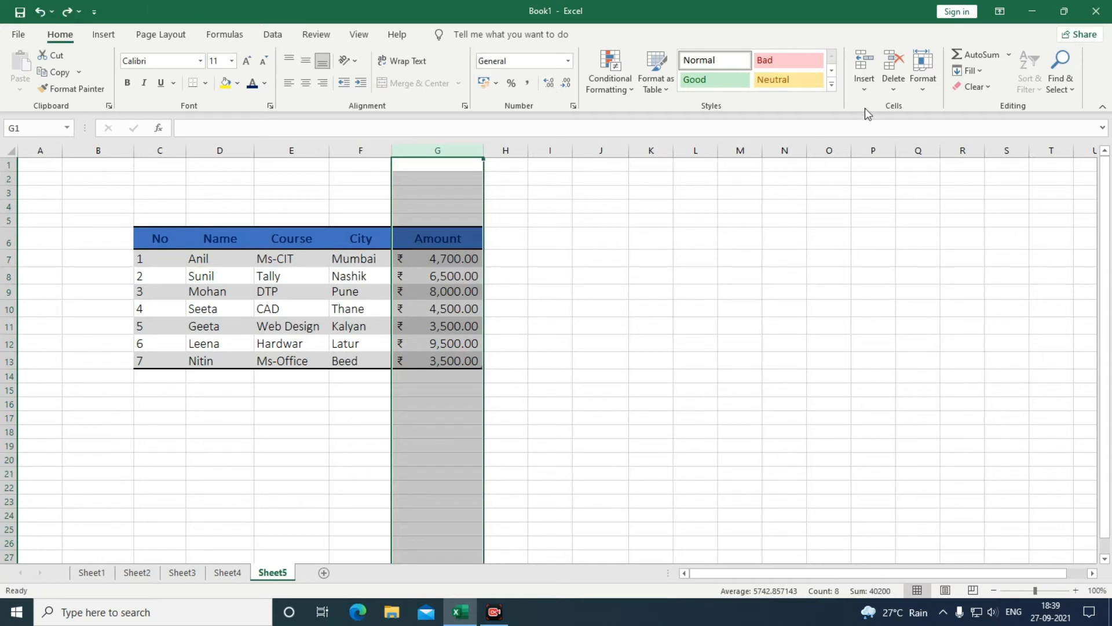
left_click(863, 93)
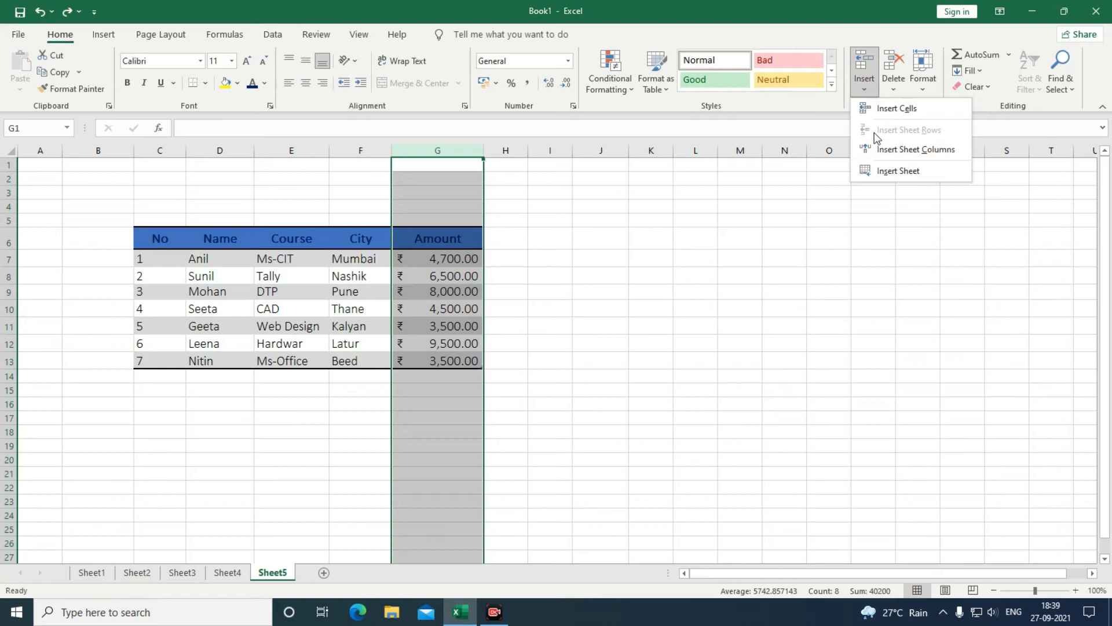
left_click(894, 86)
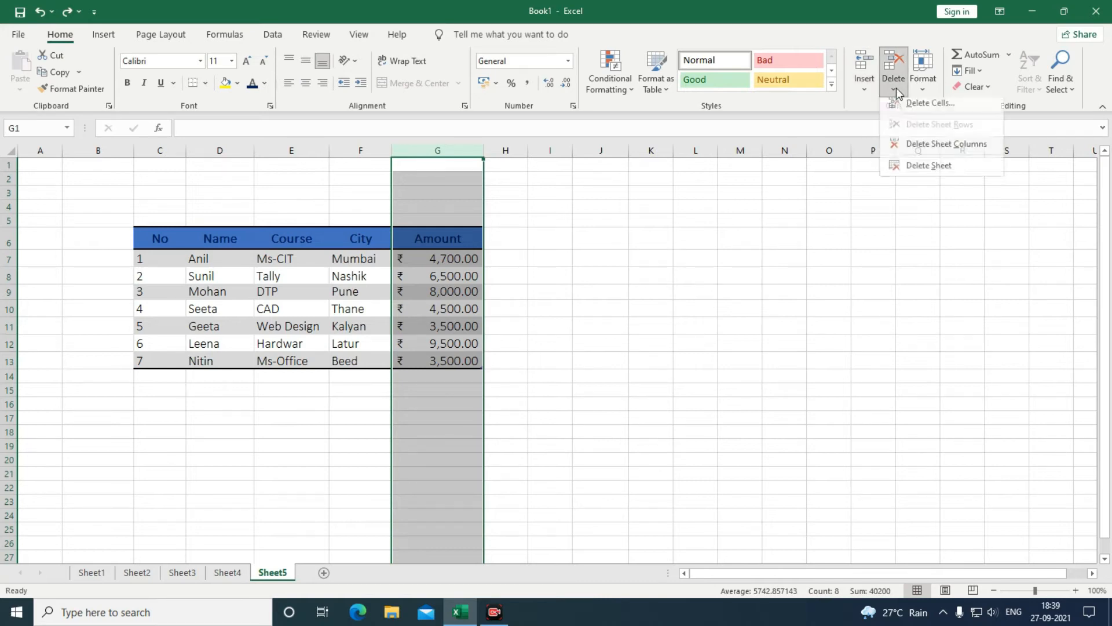
left_click(868, 88)
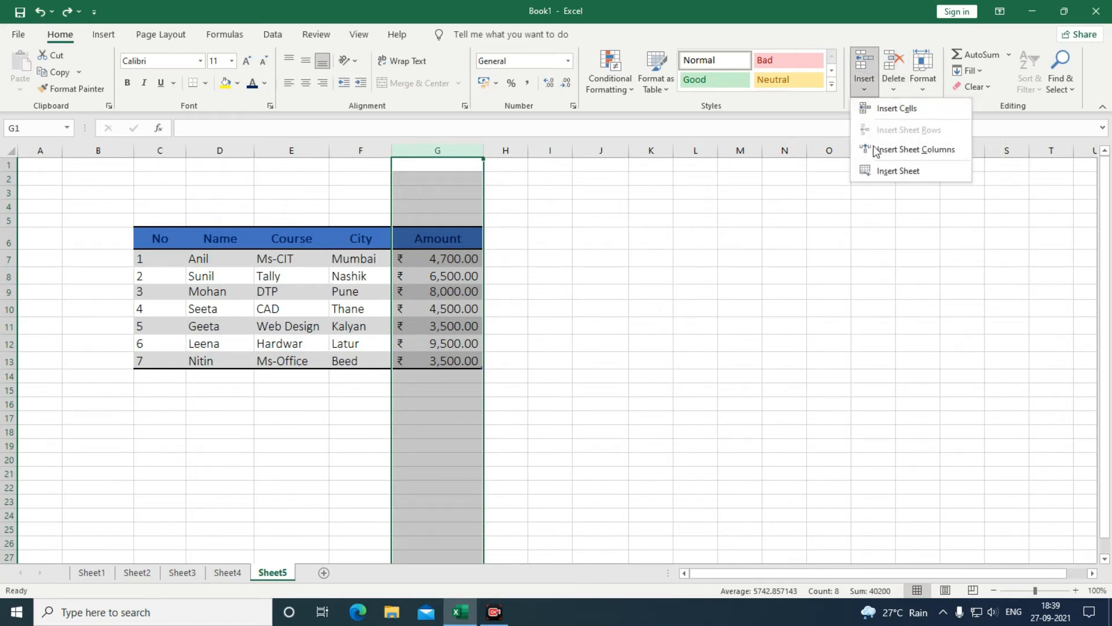
left_click(892, 88)
left_click(894, 88)
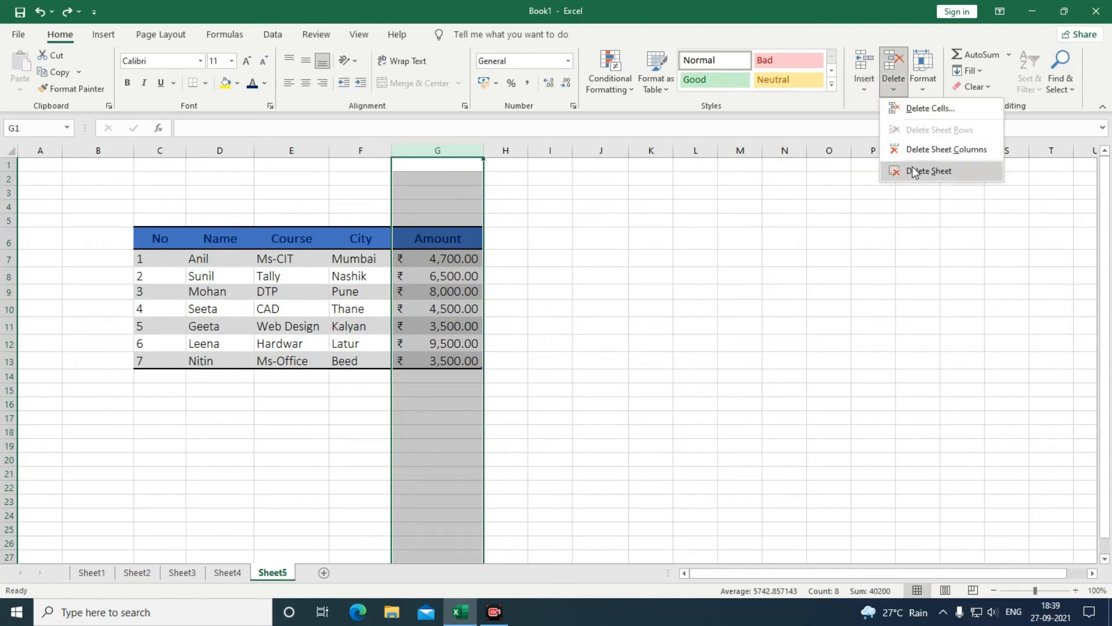
left_click(859, 269)
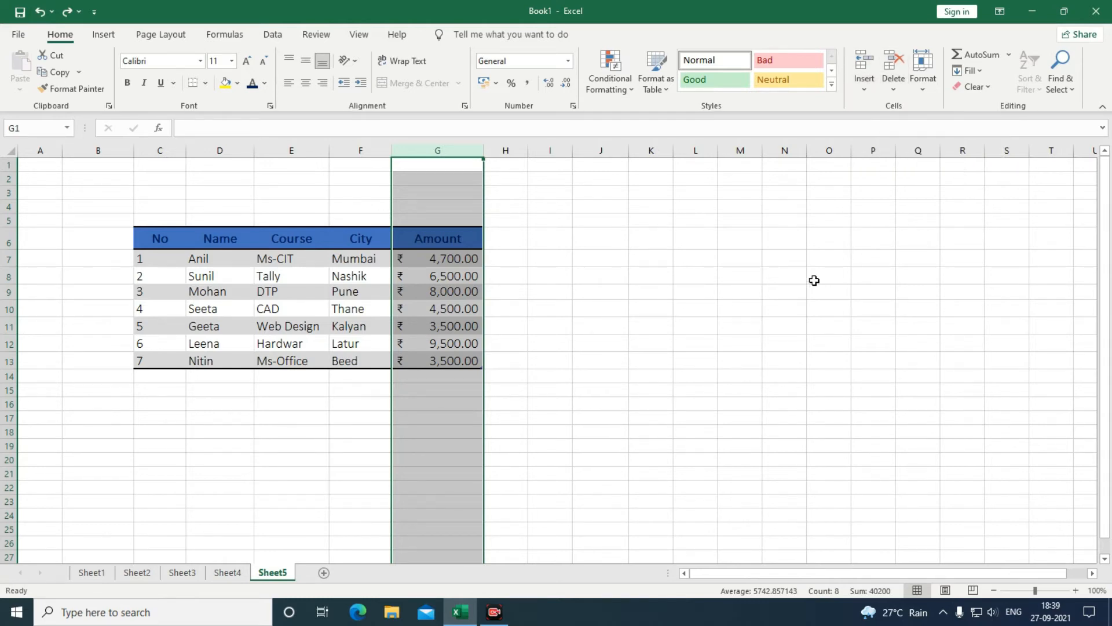
left_click(691, 373)
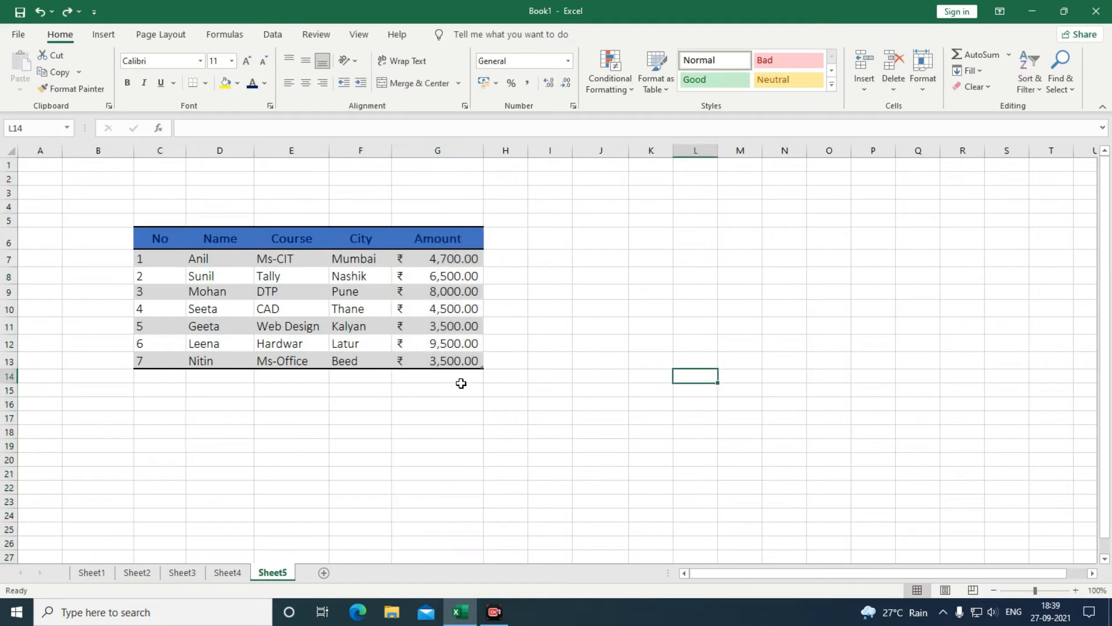
left_click(437, 364)
left_click(446, 375)
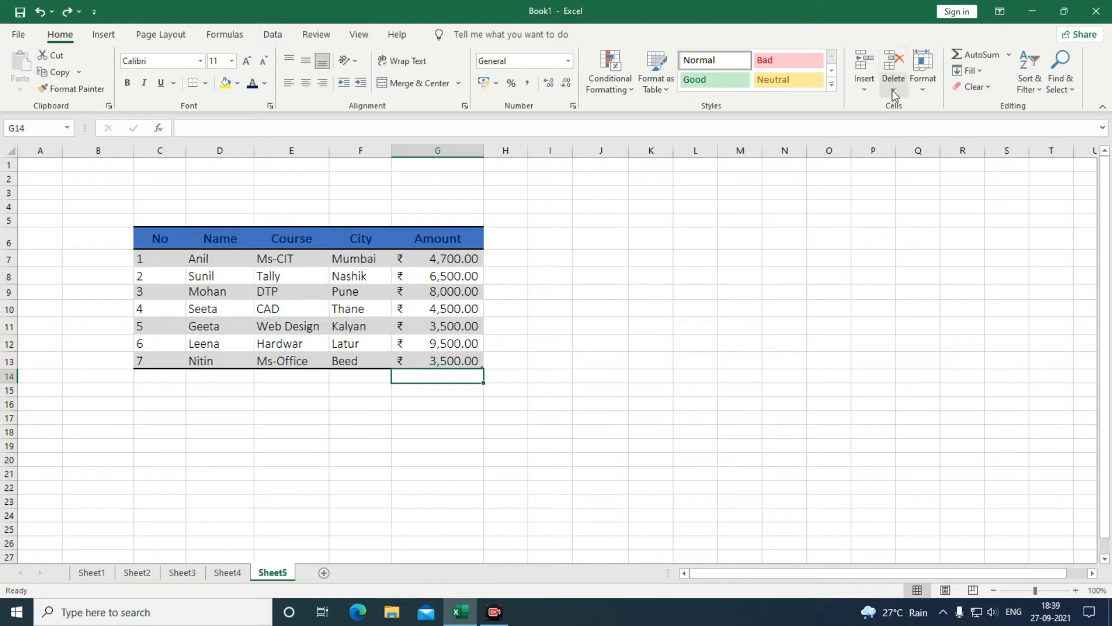
left_click(472, 360)
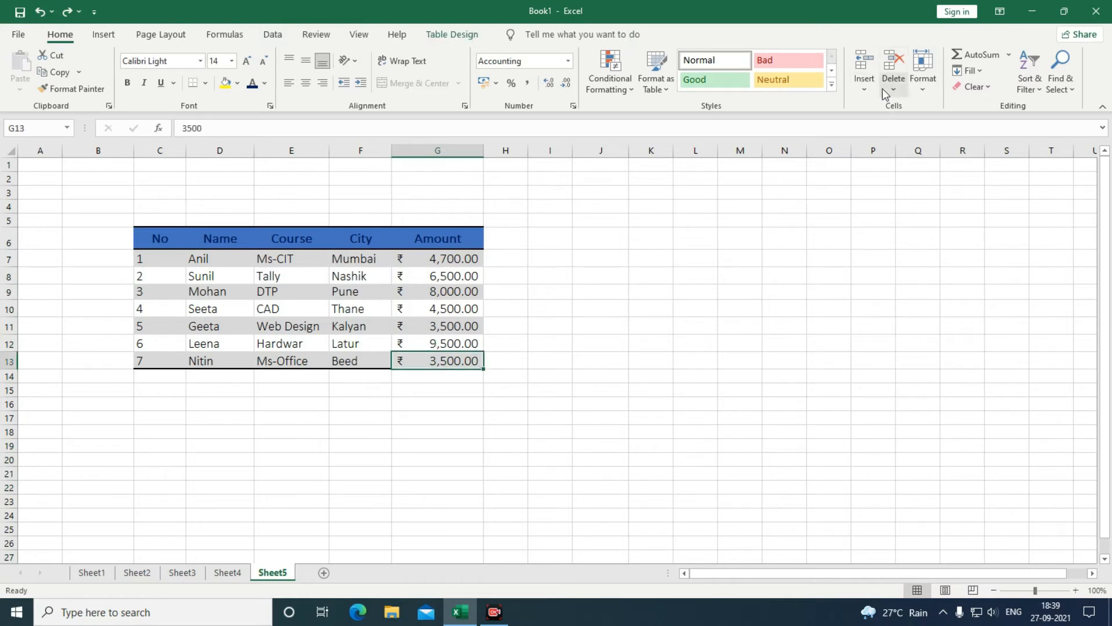
Insert a table row below the last student and AutoSum the Amount column into G14 (₹ 40,200.00).
left_click(860, 90)
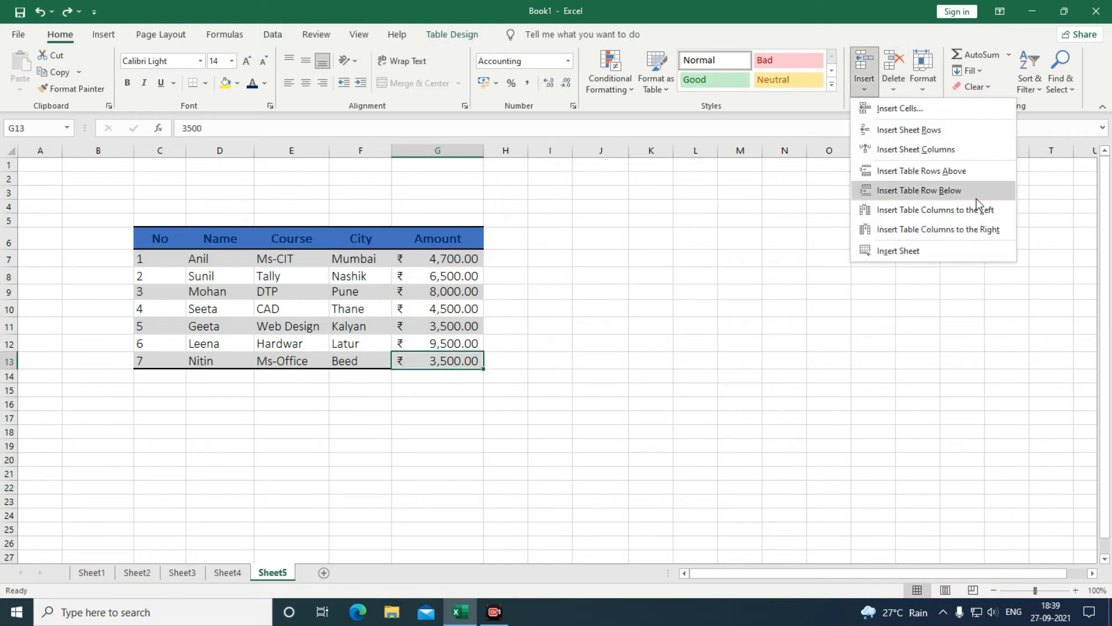
left_click(925, 191)
left_click(678, 394)
left_click(455, 383)
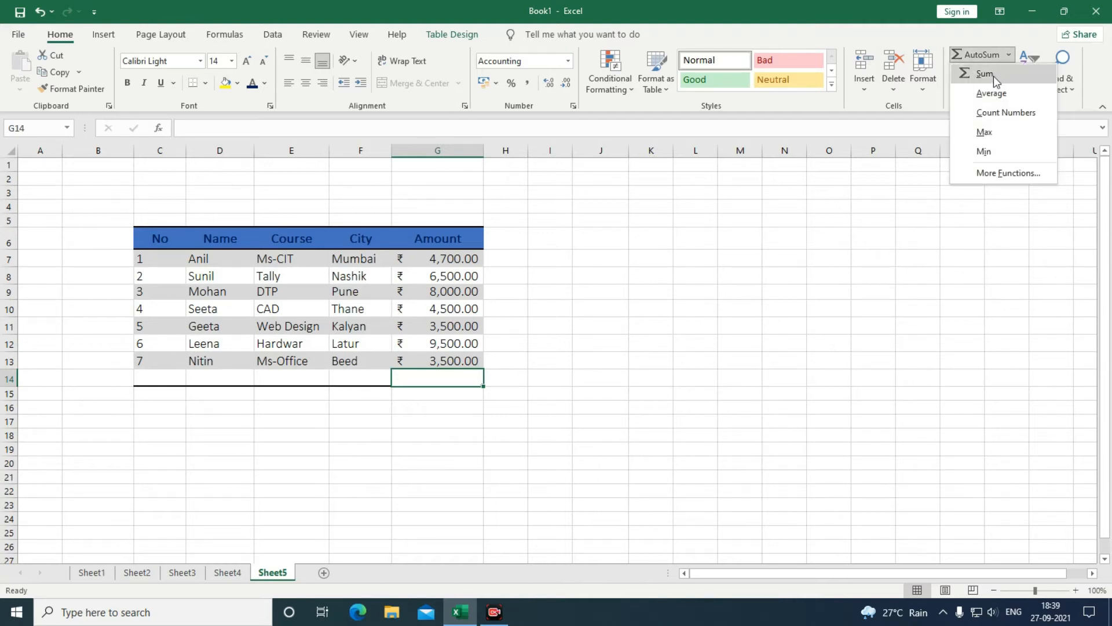
left_click(986, 74)
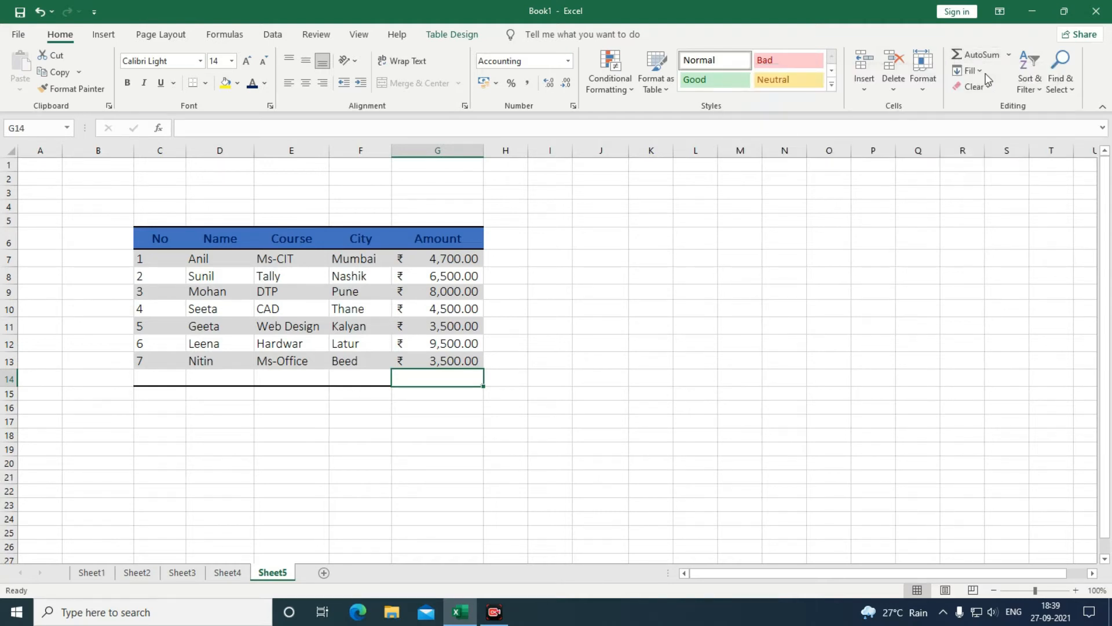
left_click(489, 421)
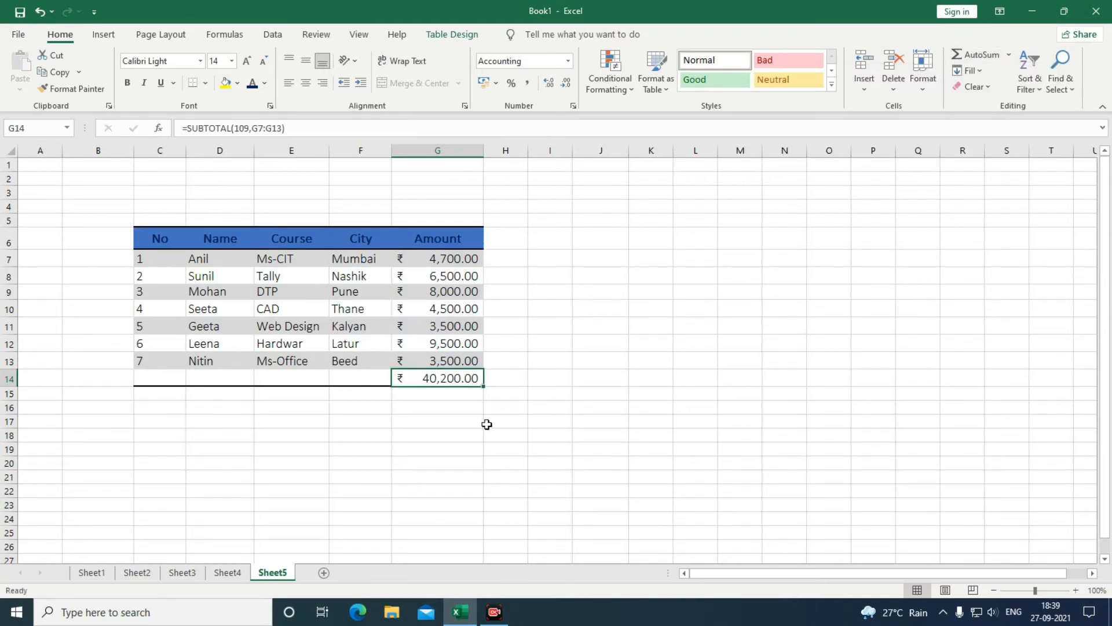
Make the ₹ 40,200.00 total in G14 bold.
left_click(433, 382)
left_click(127, 82)
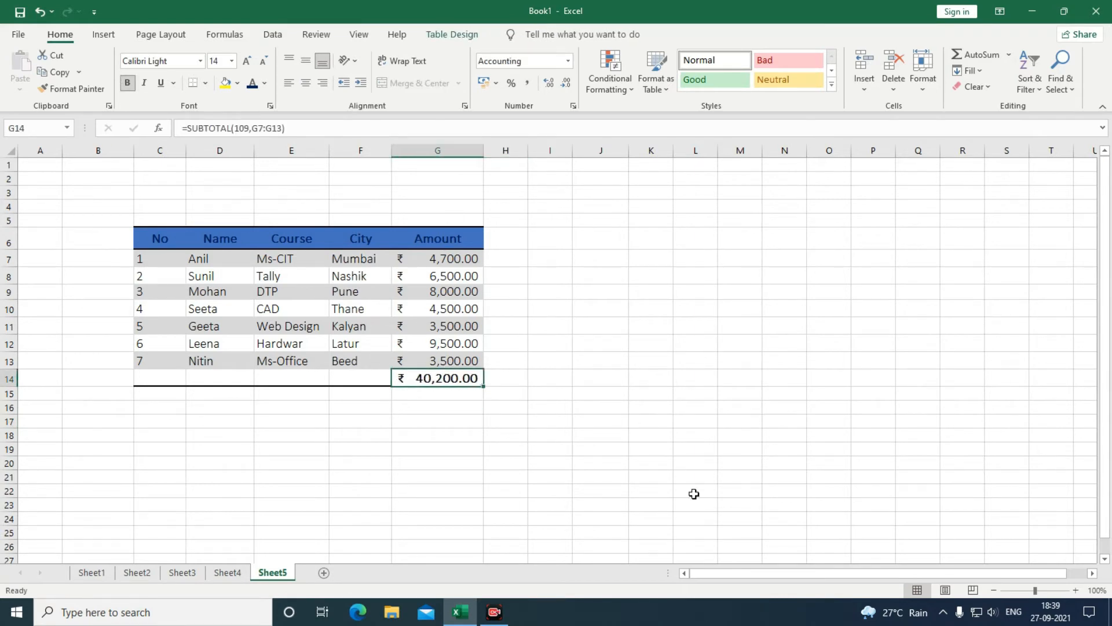
left_click(1009, 57)
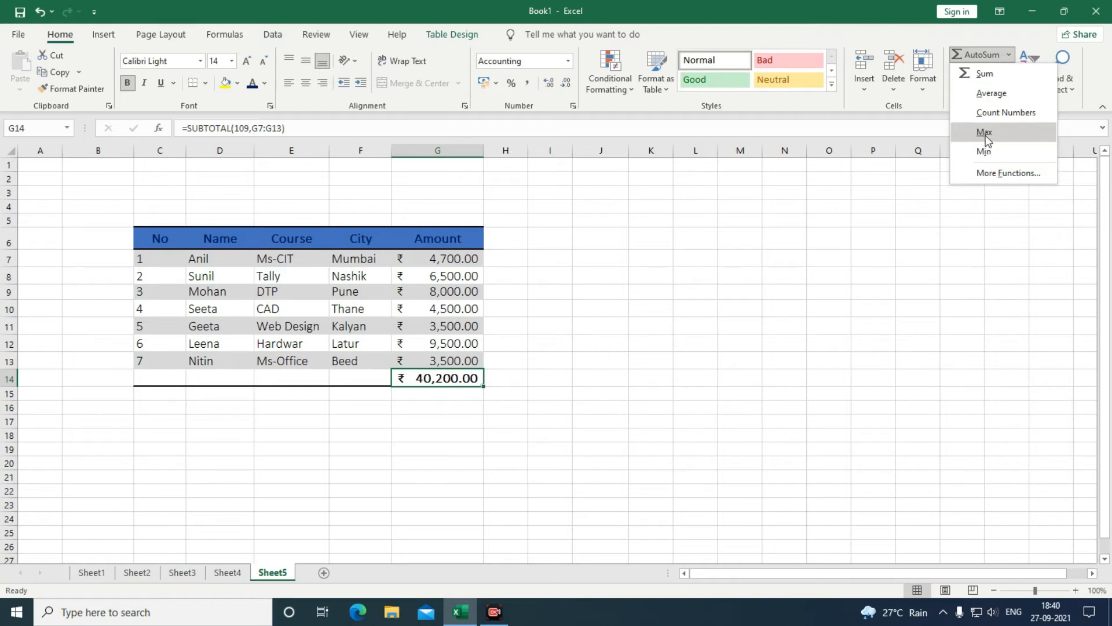
left_click(486, 398)
Put a MAX formula over G7:G13 in G15, showing the highest fee ₹ 9,500.00.
left_click(452, 405)
left_click_drag(443, 259, 446, 359)
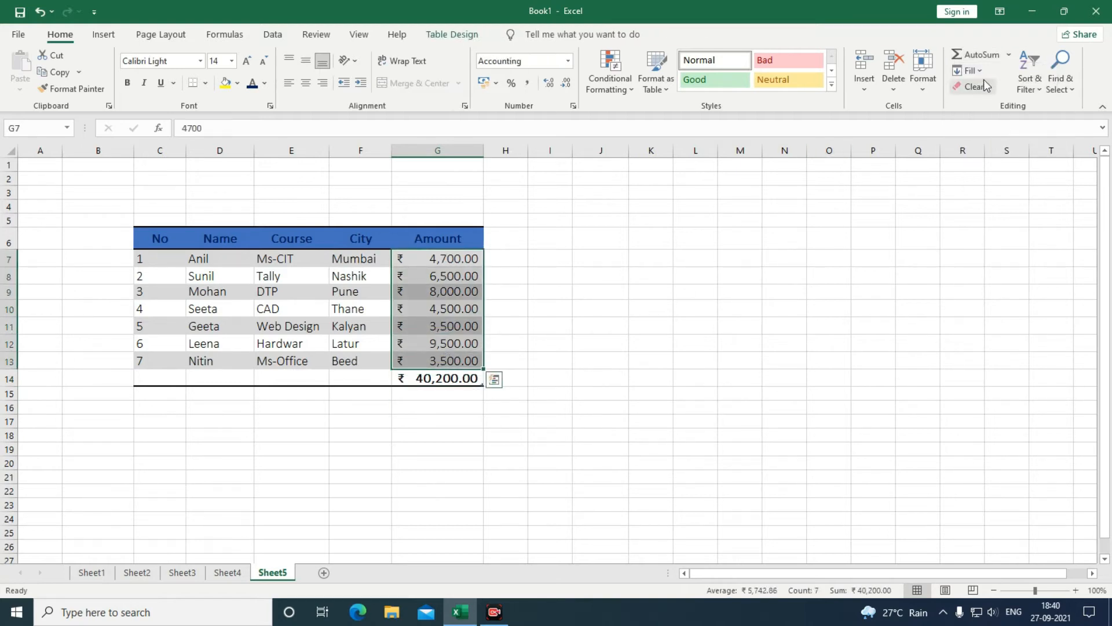
left_click(1011, 56)
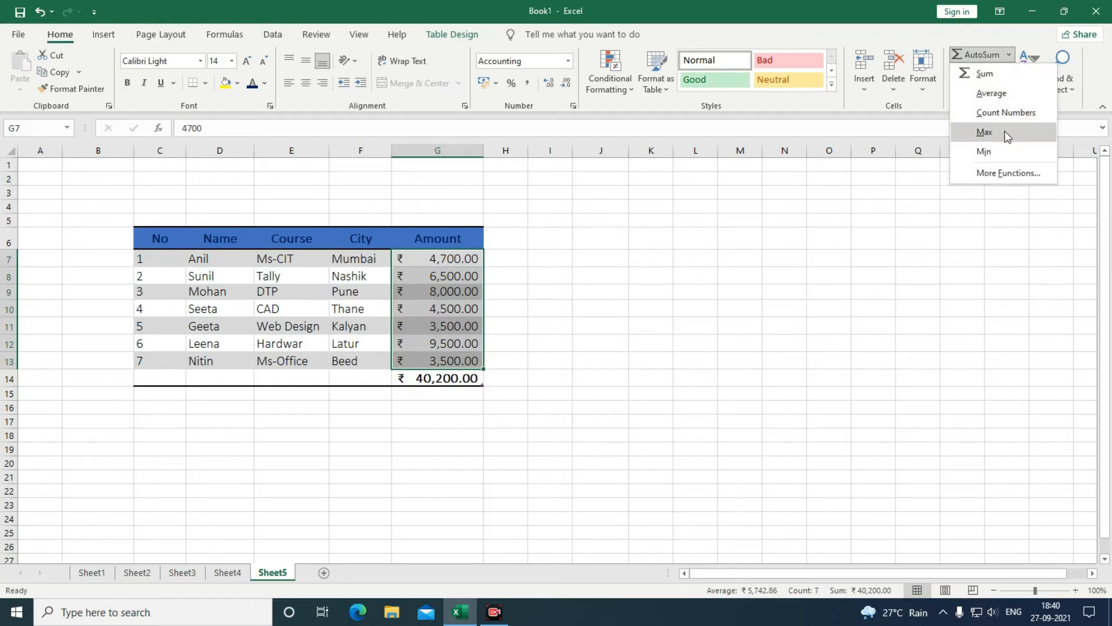
left_click(995, 133)
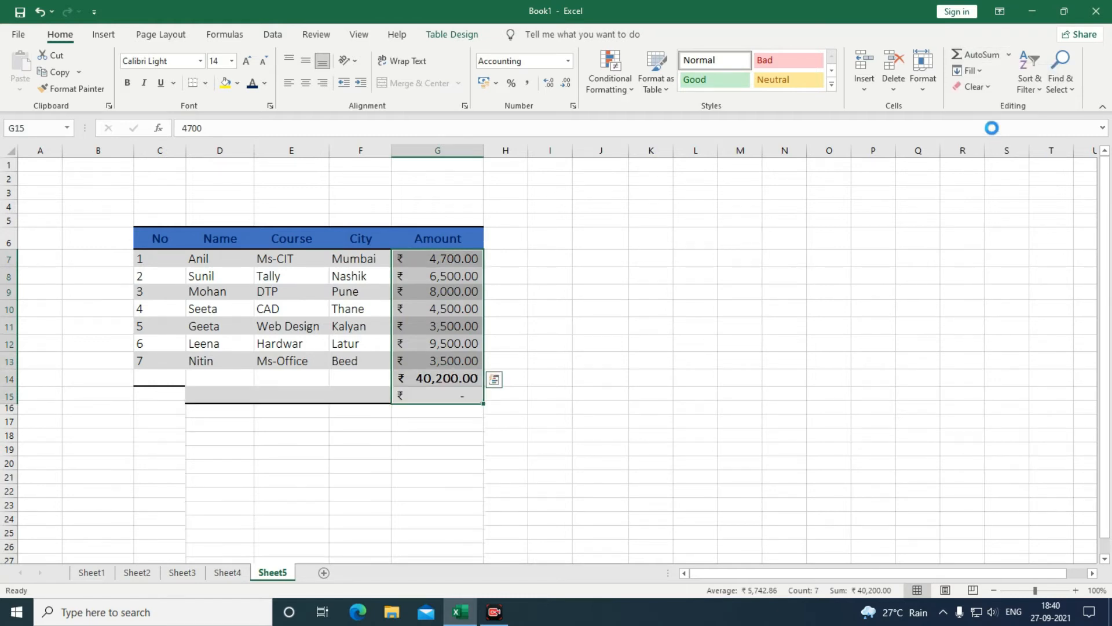
left_click(458, 439)
left_click(436, 397)
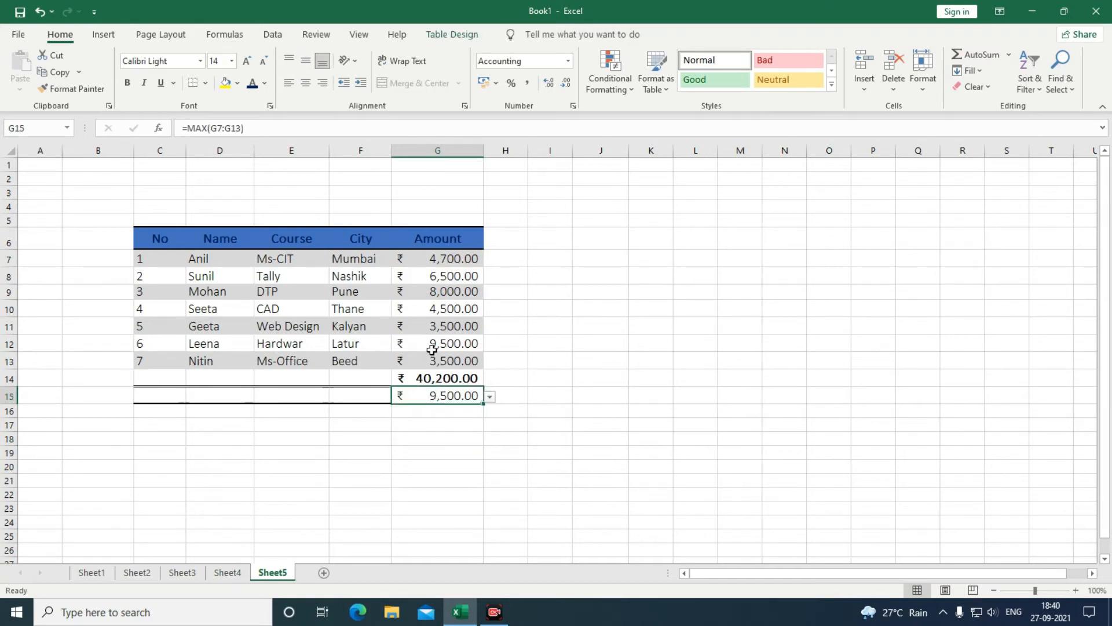
Add a MIN formula over the Amount values G7:G13 in cell G16.
left_click(419, 415)
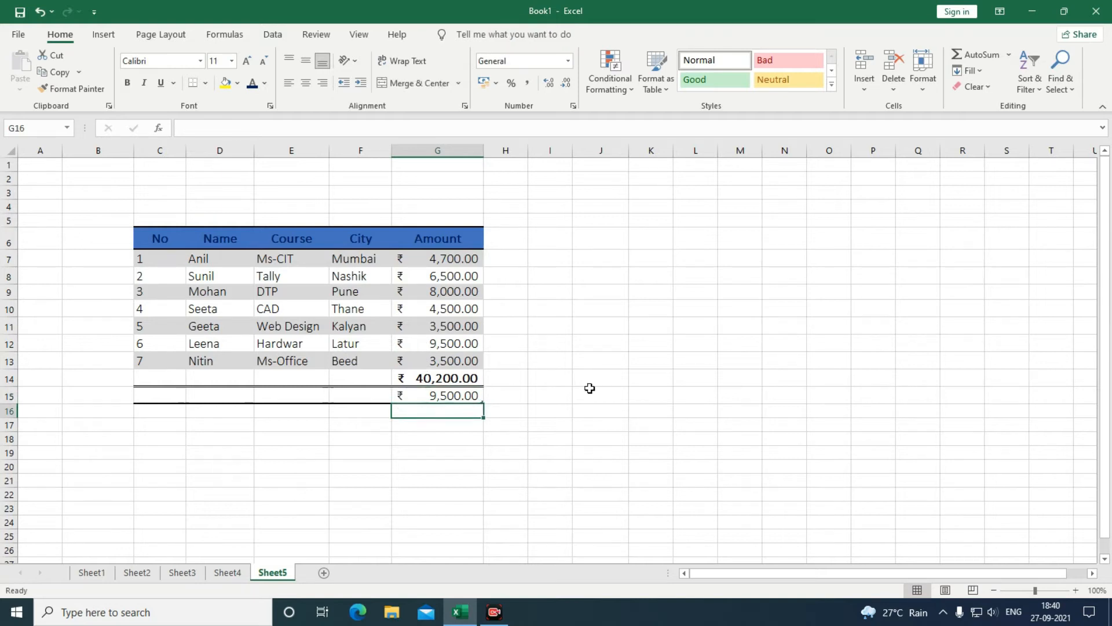
left_click(1009, 54)
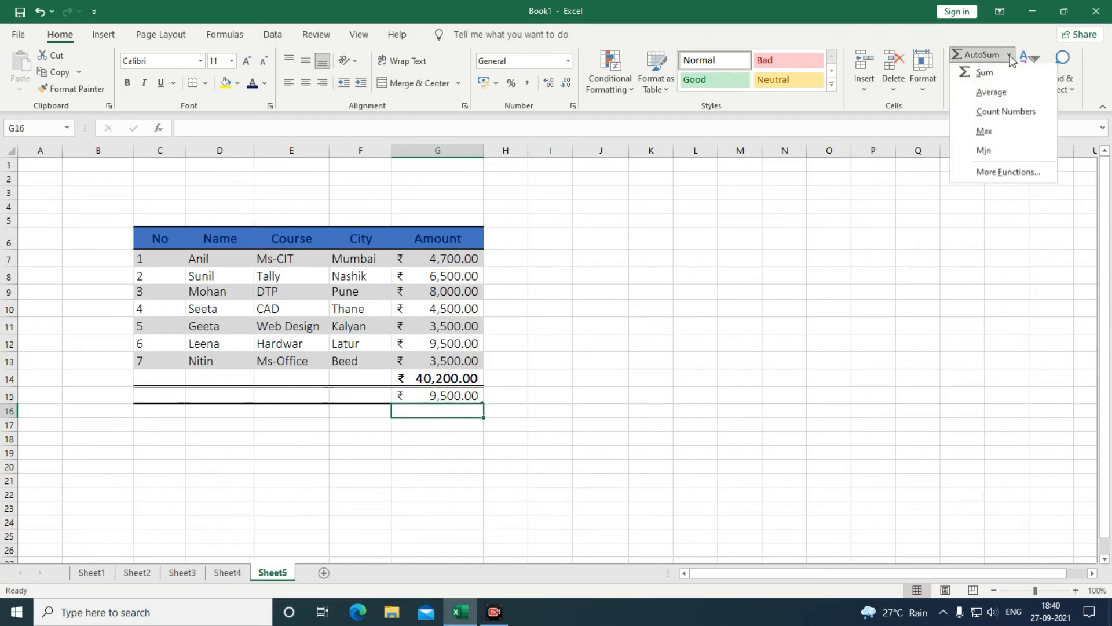
left_click(993, 154)
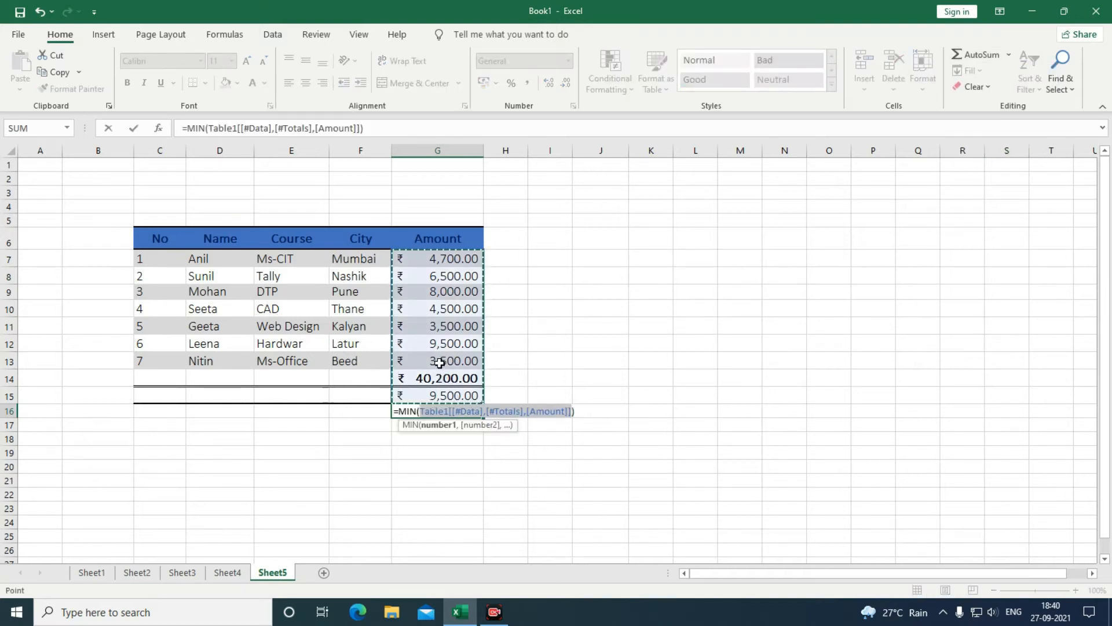
left_click_drag(423, 258, 432, 355)
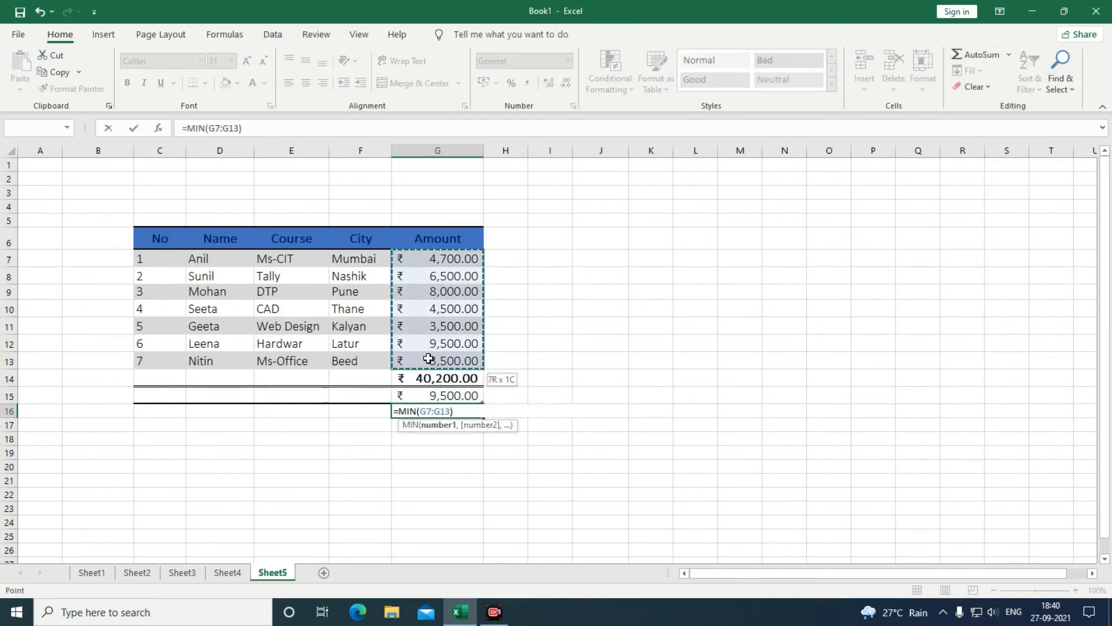
key("Return")
key("Return")
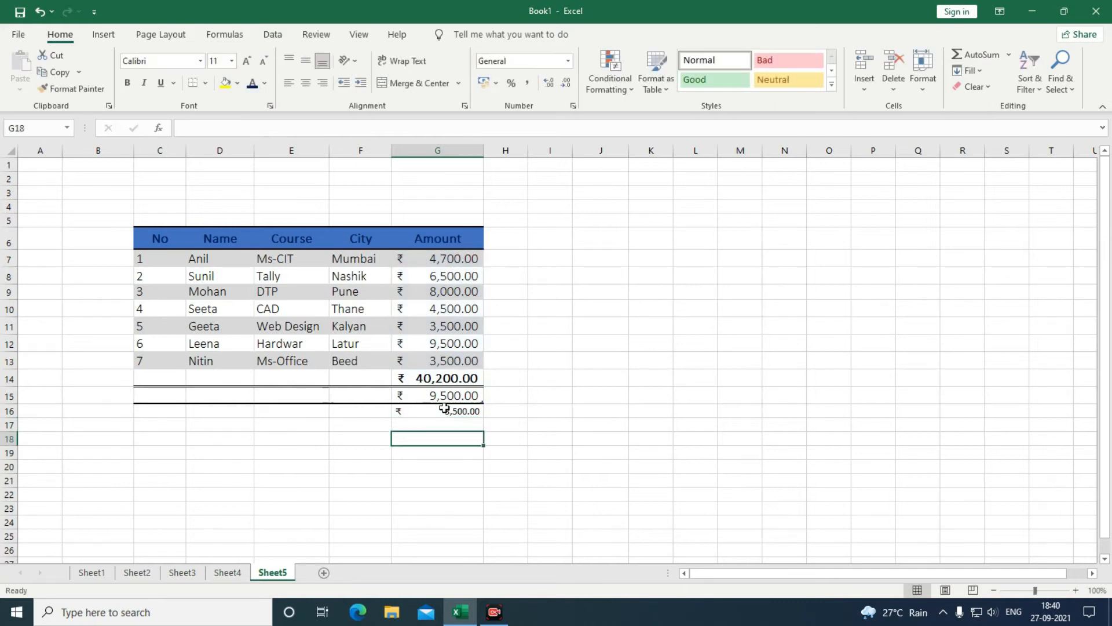
left_click(443, 406)
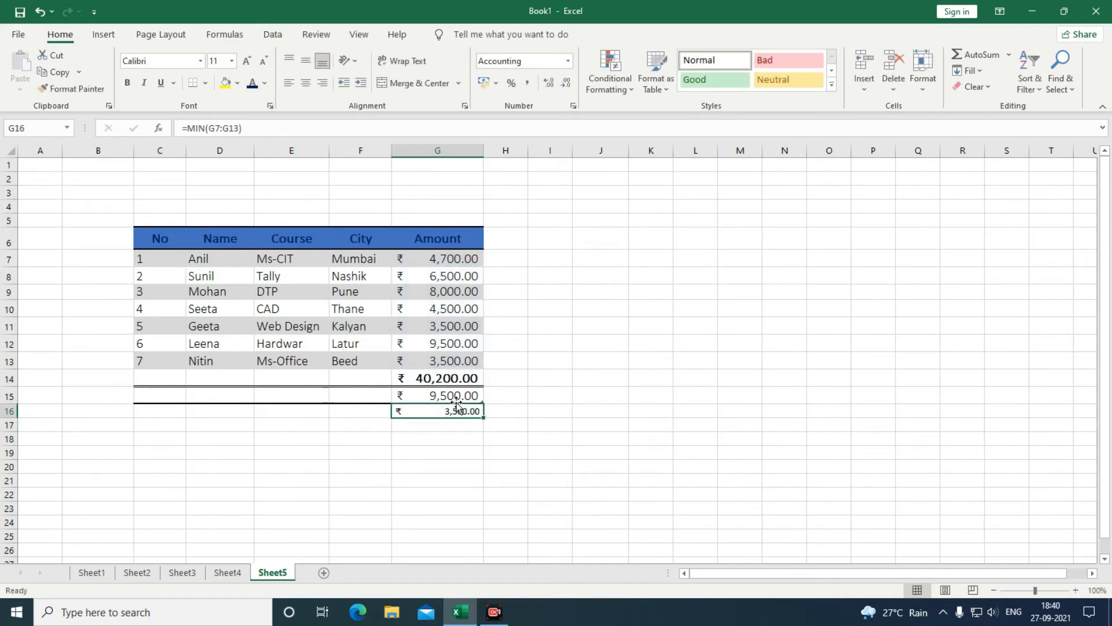
Undo the MIN and MAX results so only the 40,200.00 total remains under the table.
key("ctrl+z")
key("ctrl+z")
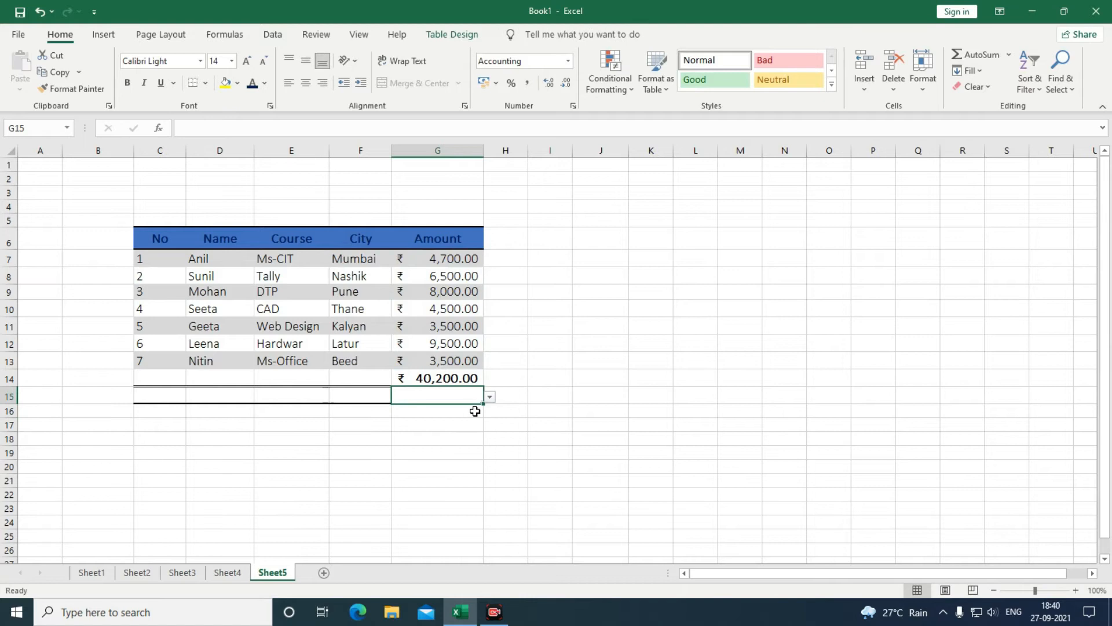
key("ctrl+y")
key("ctrl+y")
key("ctrl+z")
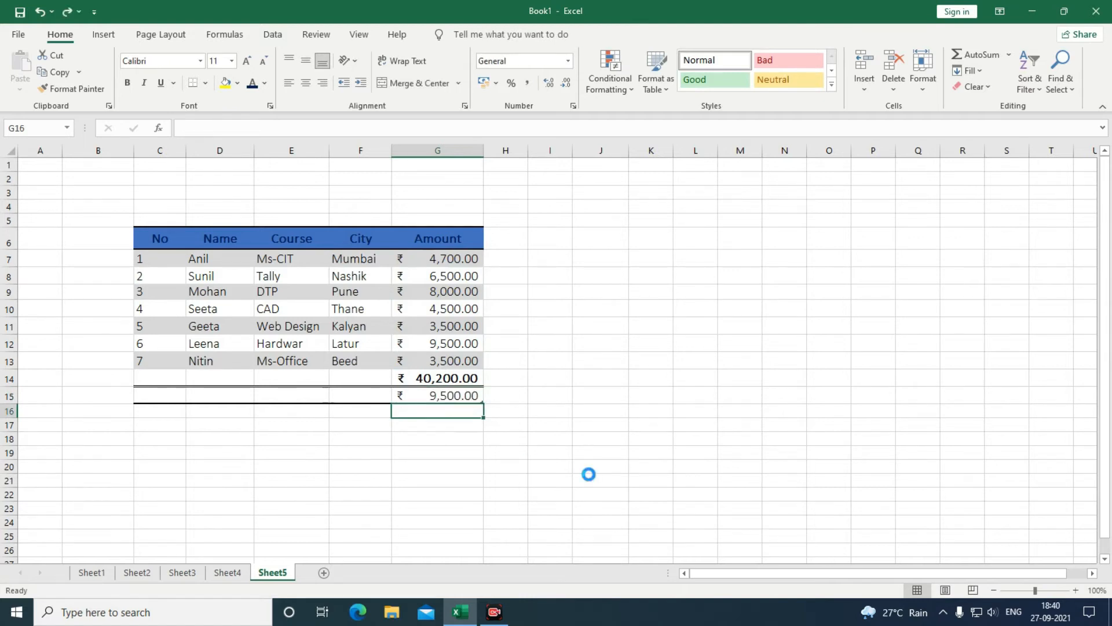
key("ctrl+z")
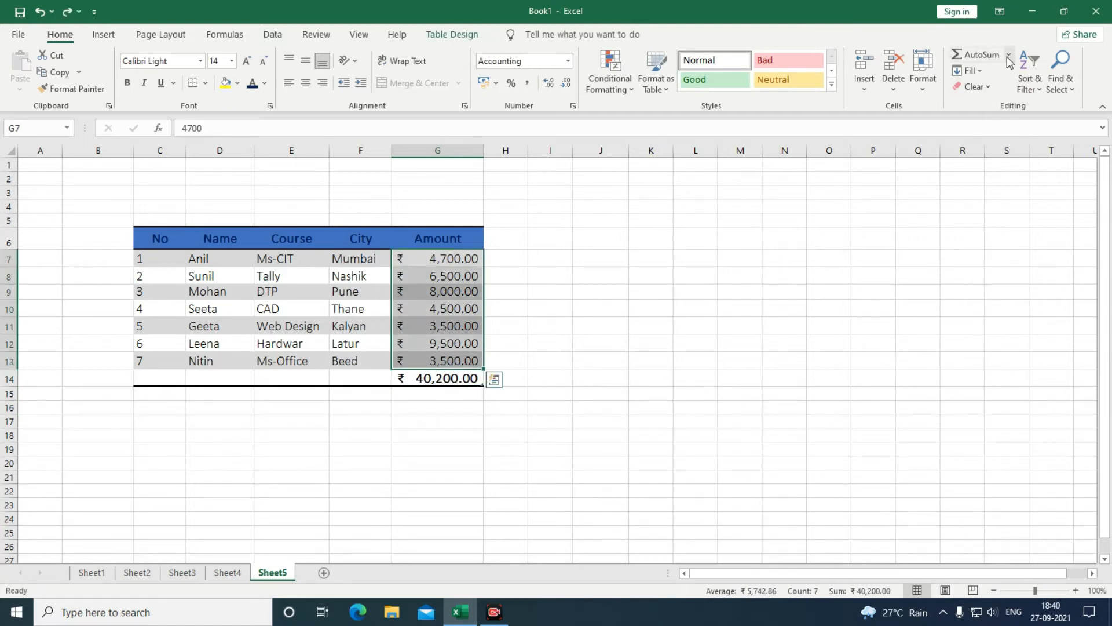
left_click(1009, 54)
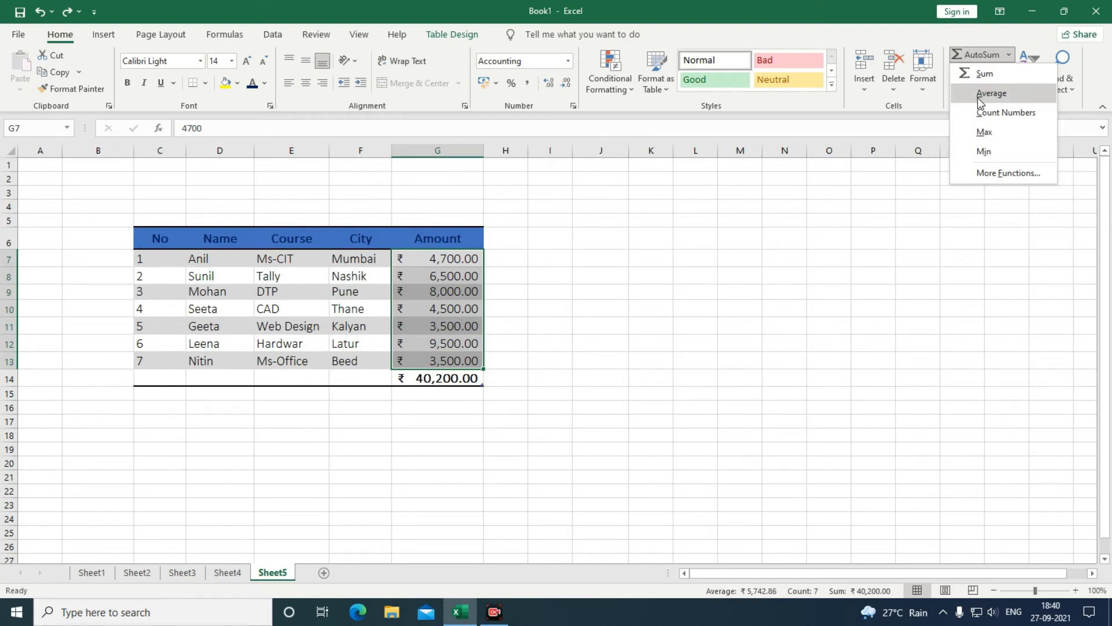
left_click(604, 338)
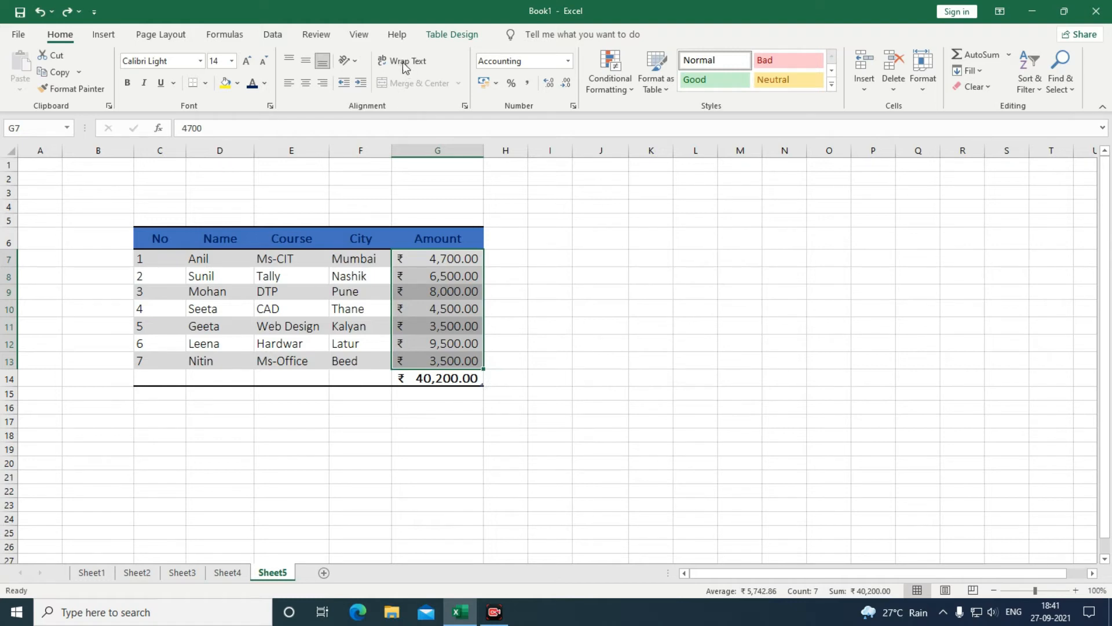
left_click(598, 421)
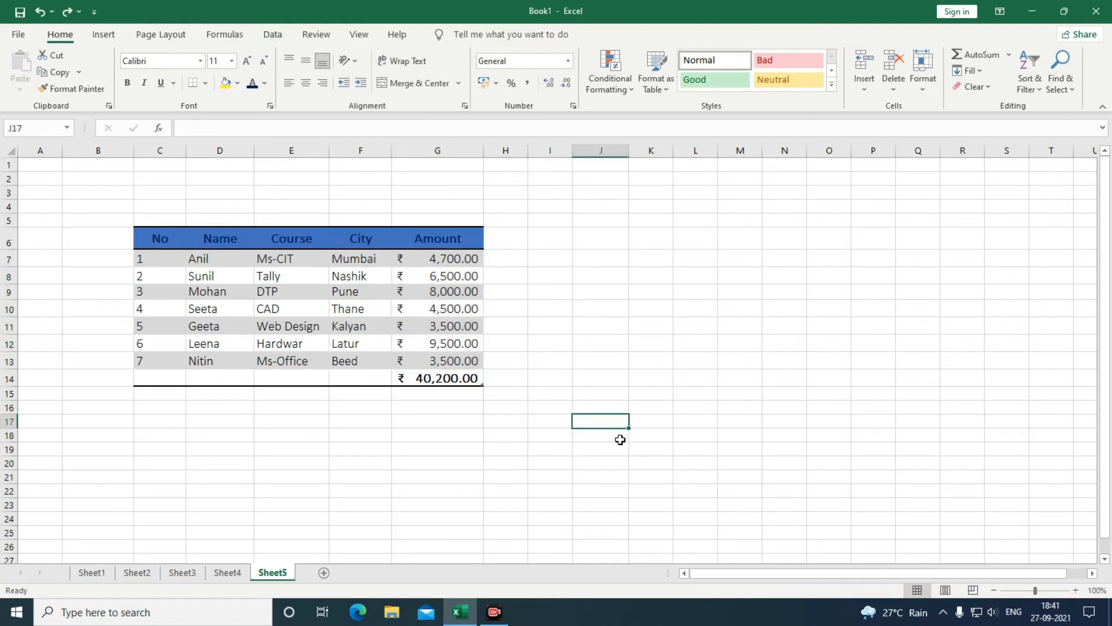
Type 'institetue of career computer Education' into cell J17.
type("institeu")
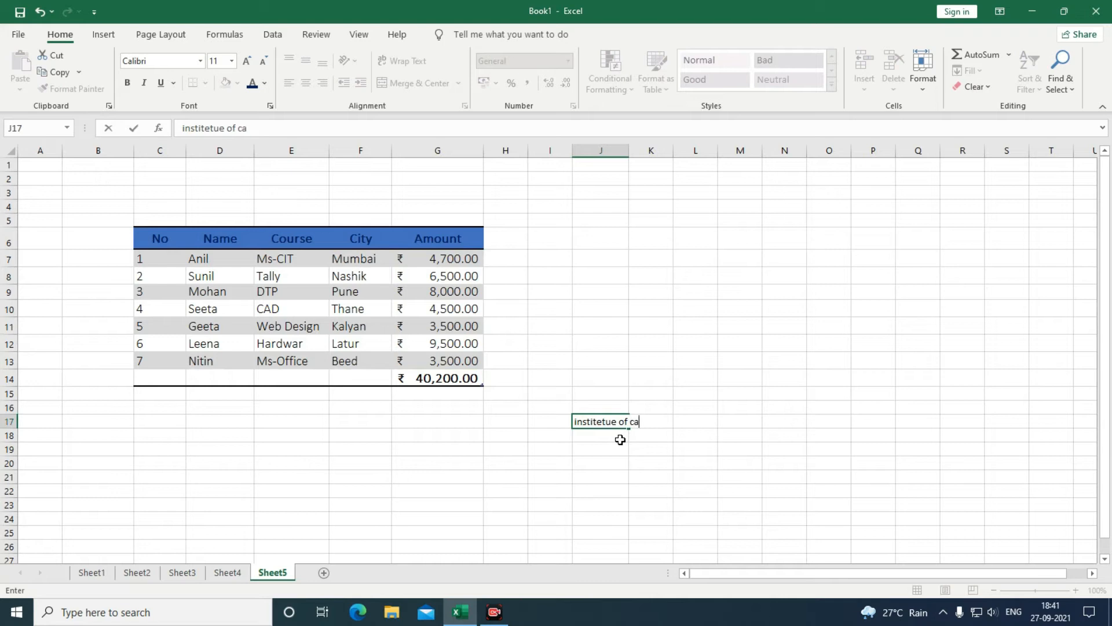
type("reer computer Education")
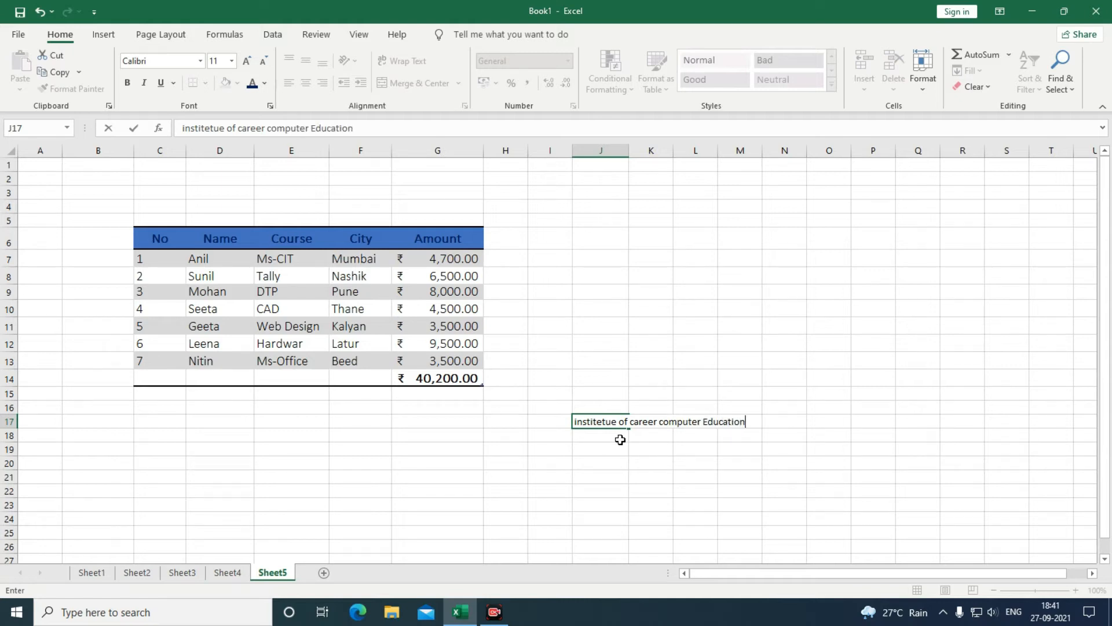
key("Return")
left_click(607, 423)
Widen column J and try Wrap Text, leaving the title on one line.
left_click_drag(631, 148, 637, 149)
left_click(406, 60)
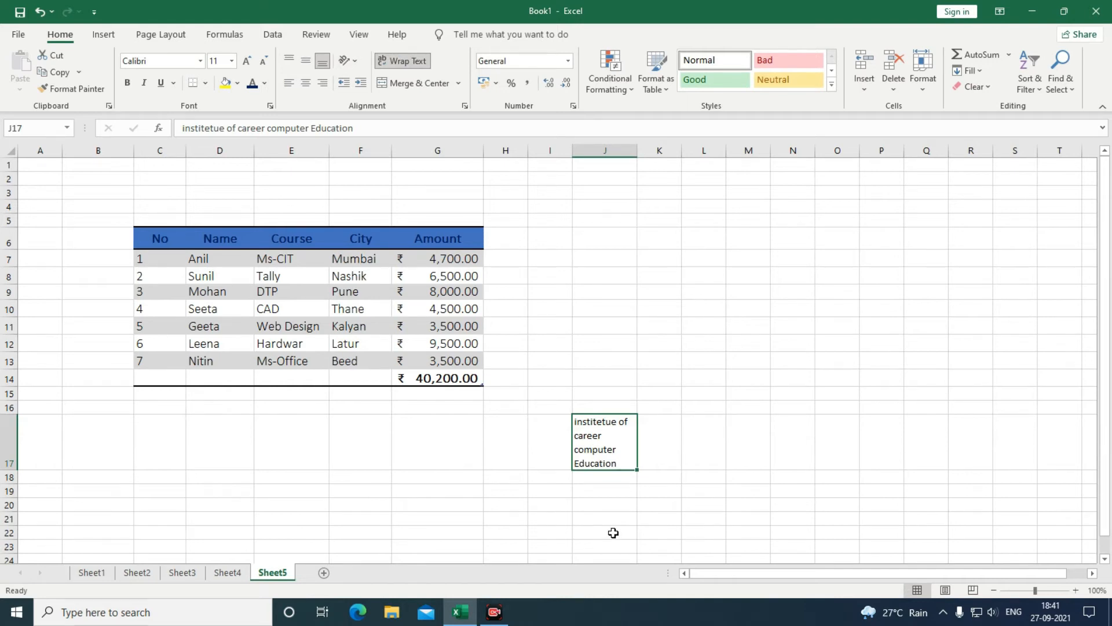
left_click(405, 60)
left_click(608, 475)
left_click(593, 417)
left_click(653, 424)
left_click(705, 422)
left_click(757, 425)
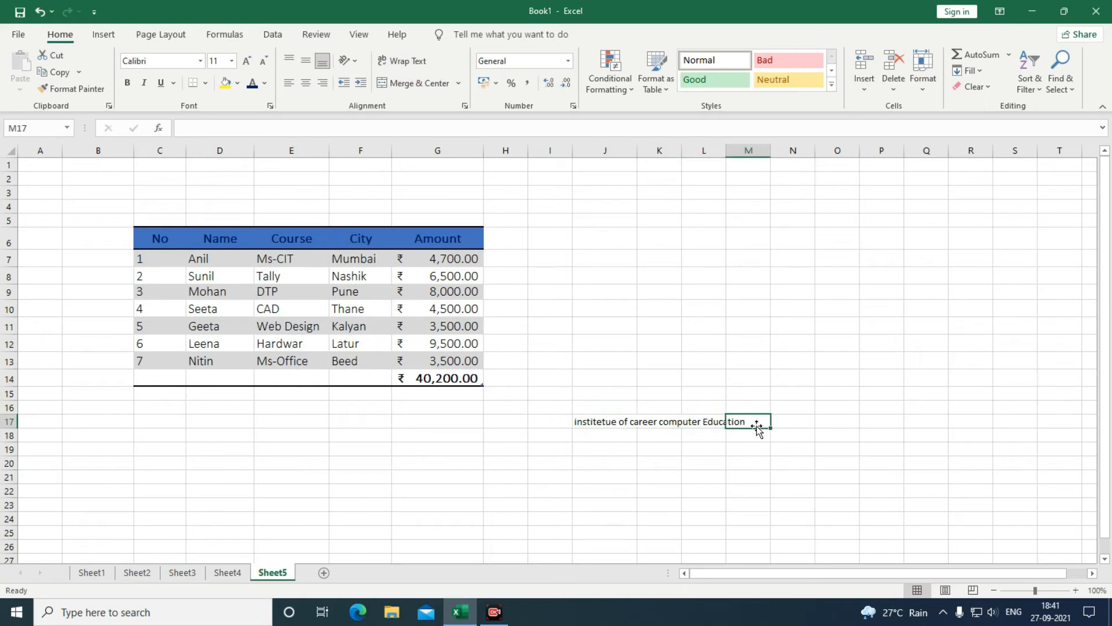
left_click(594, 417)
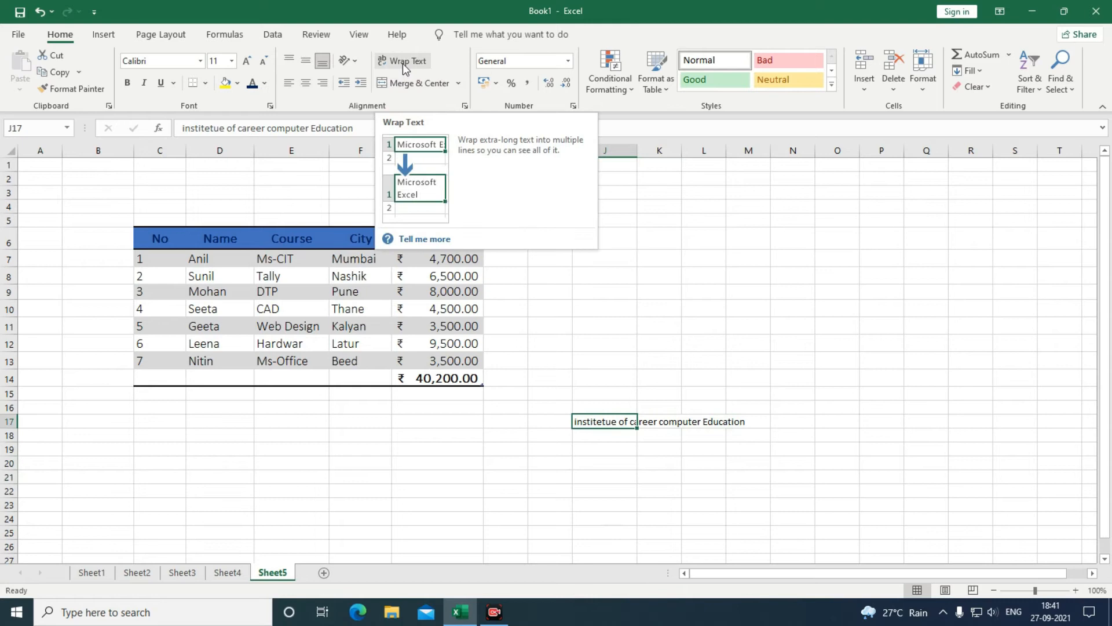
left_click(404, 65)
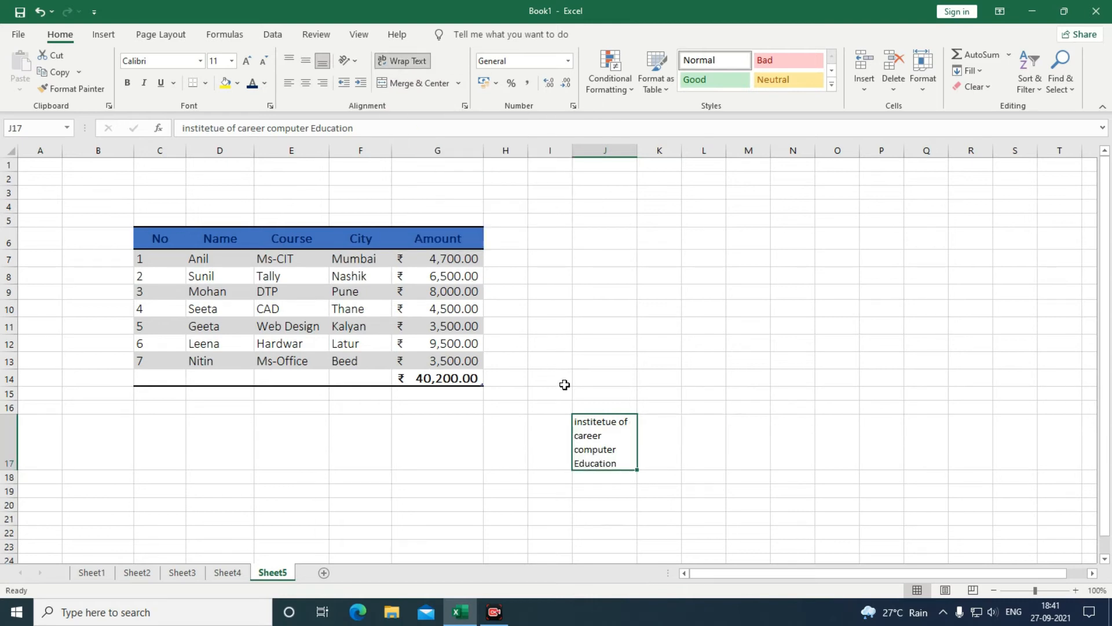
left_click(400, 61)
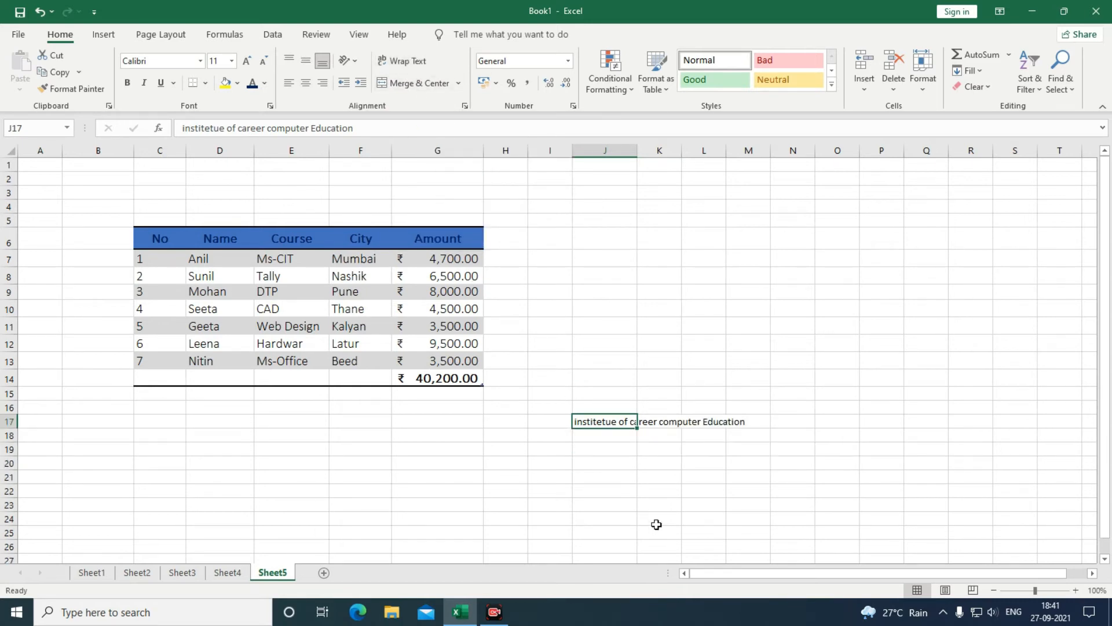
Move the title from J17 to C5 and merge and centre it across C5:G5.
key("ctrl+c")
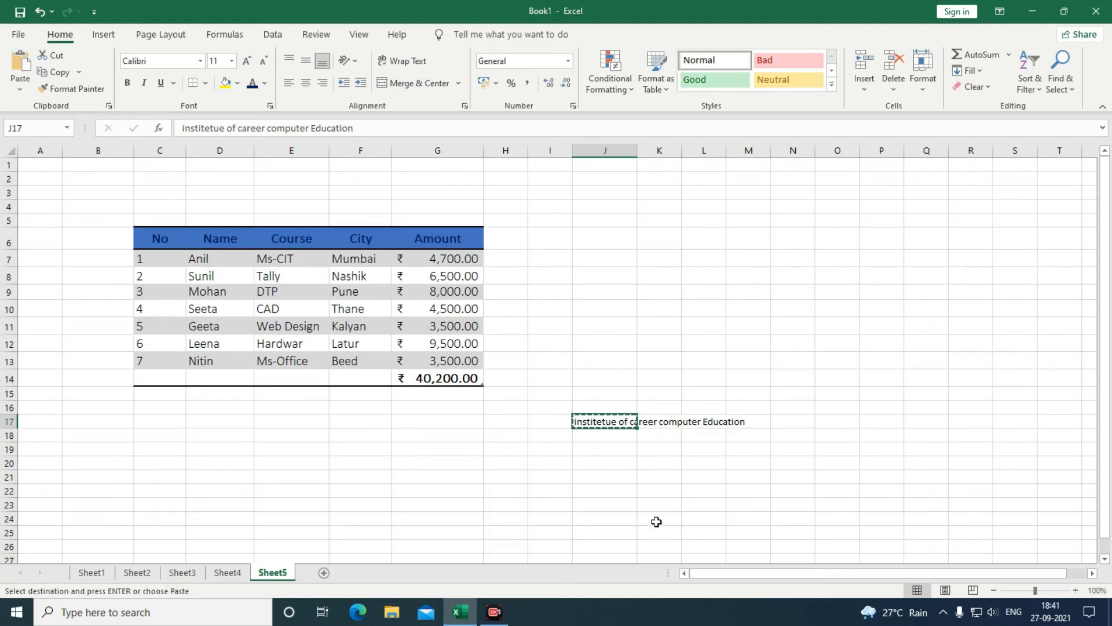
key("Escape")
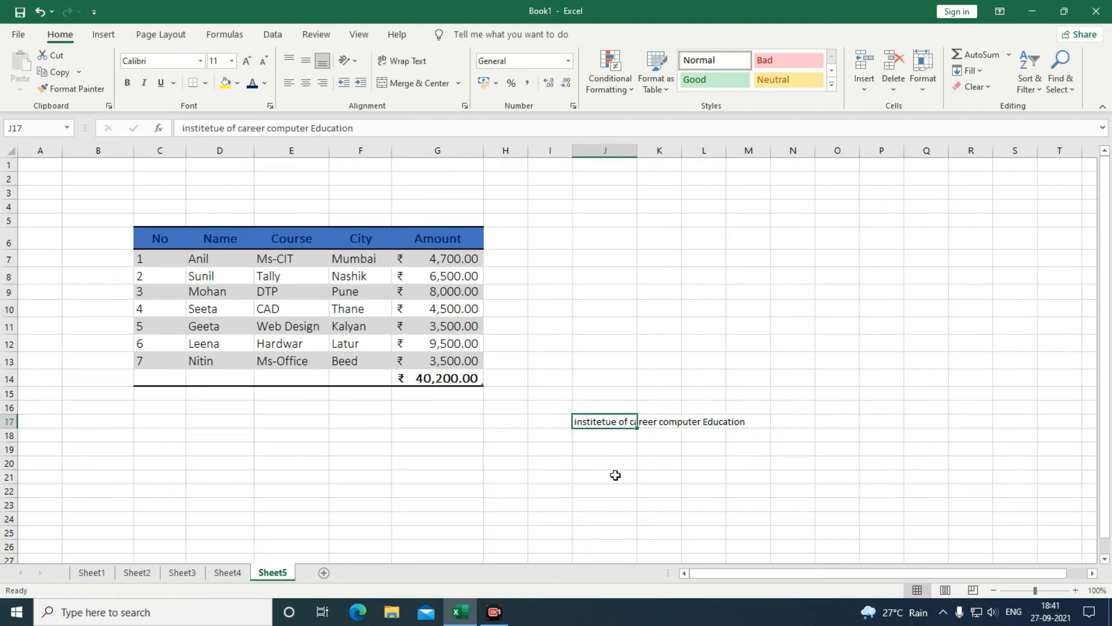
left_click(55, 60)
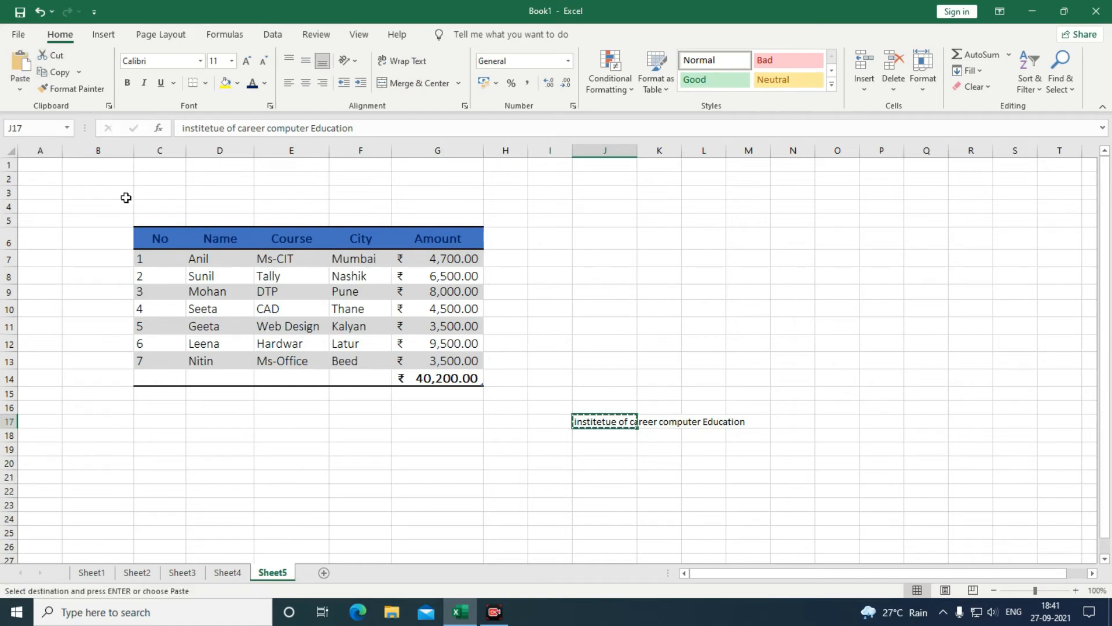
left_click(148, 219)
left_click(20, 67)
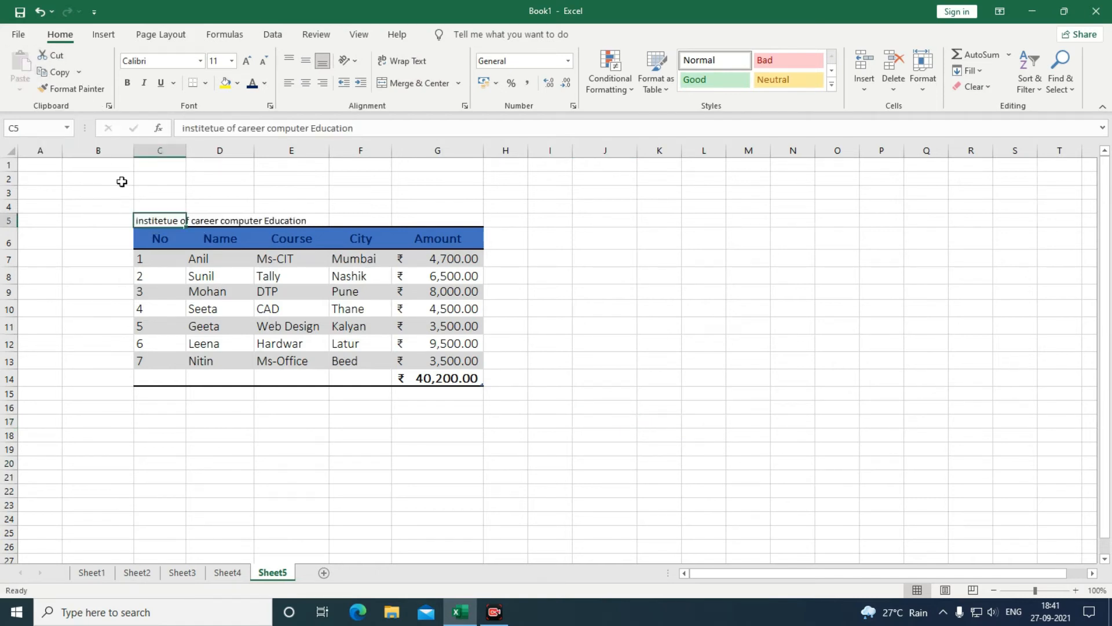
left_click(87, 307)
left_click_drag(142, 219, 425, 221)
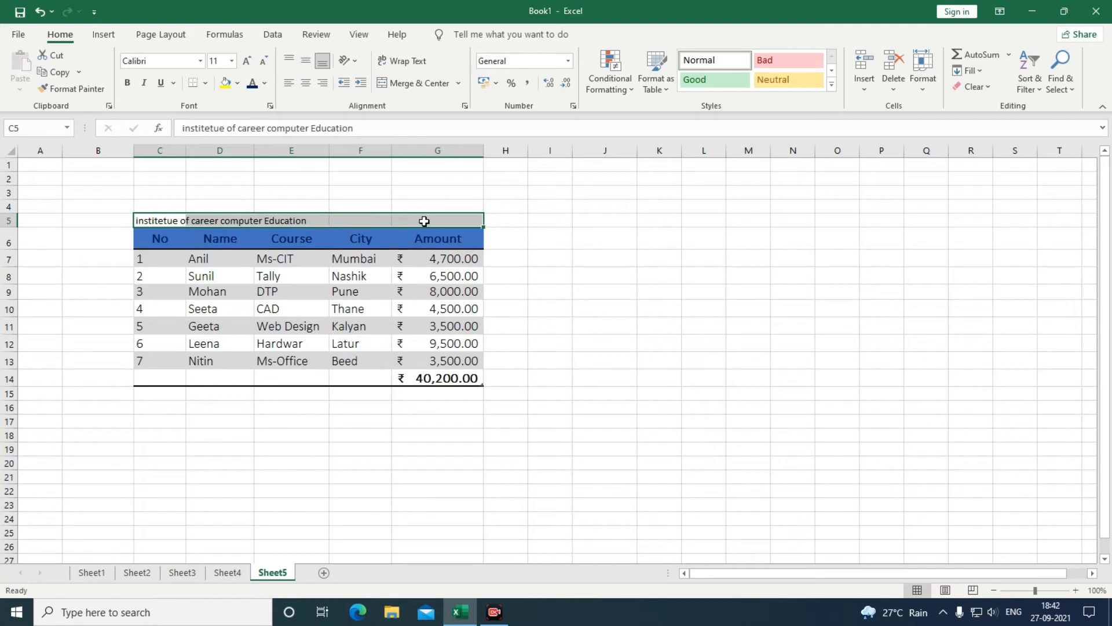
left_click(419, 84)
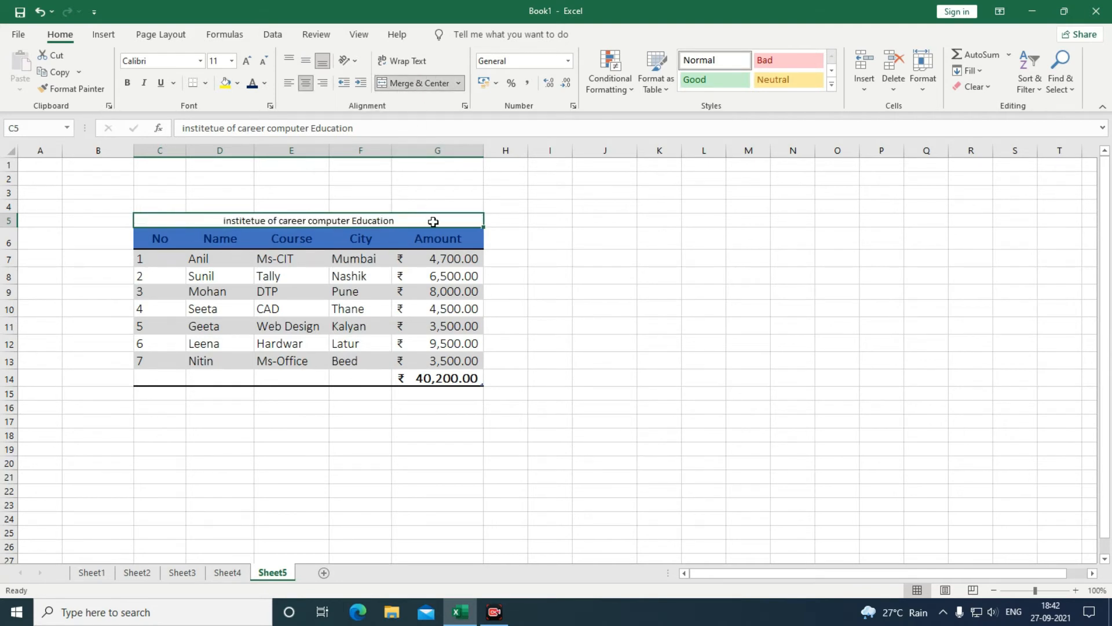
Capitalise the title to read 'Institetue of Career Computer Education'.
double_click(223, 220)
left_click_drag(223, 221, 227, 222)
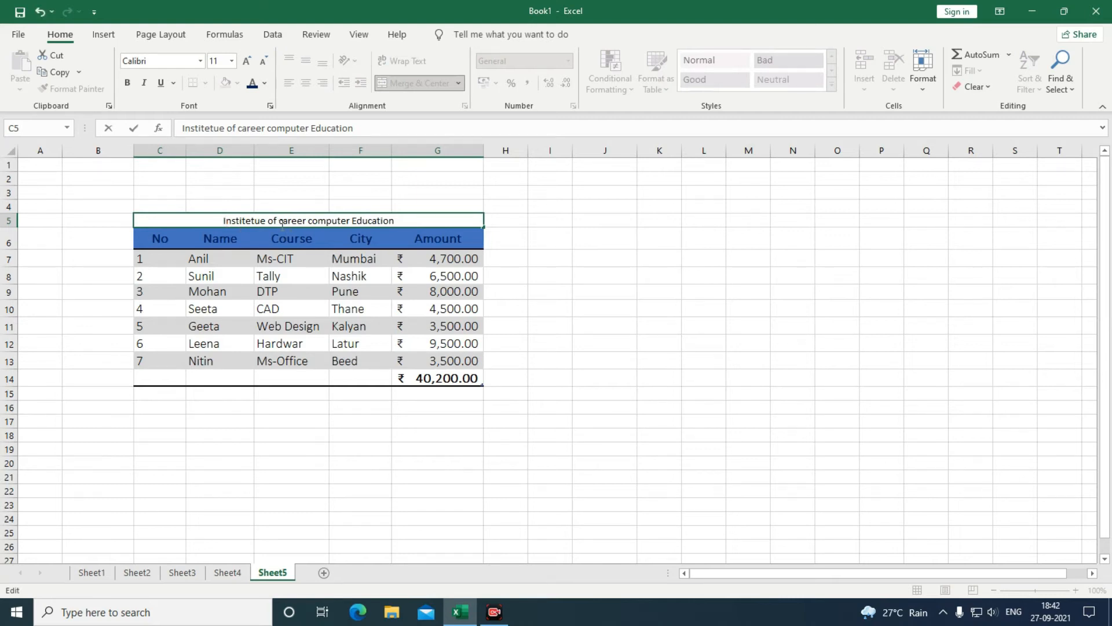
left_click_drag(282, 221, 279, 221)
type("C")
left_click_drag(313, 221, 309, 221)
type("C")
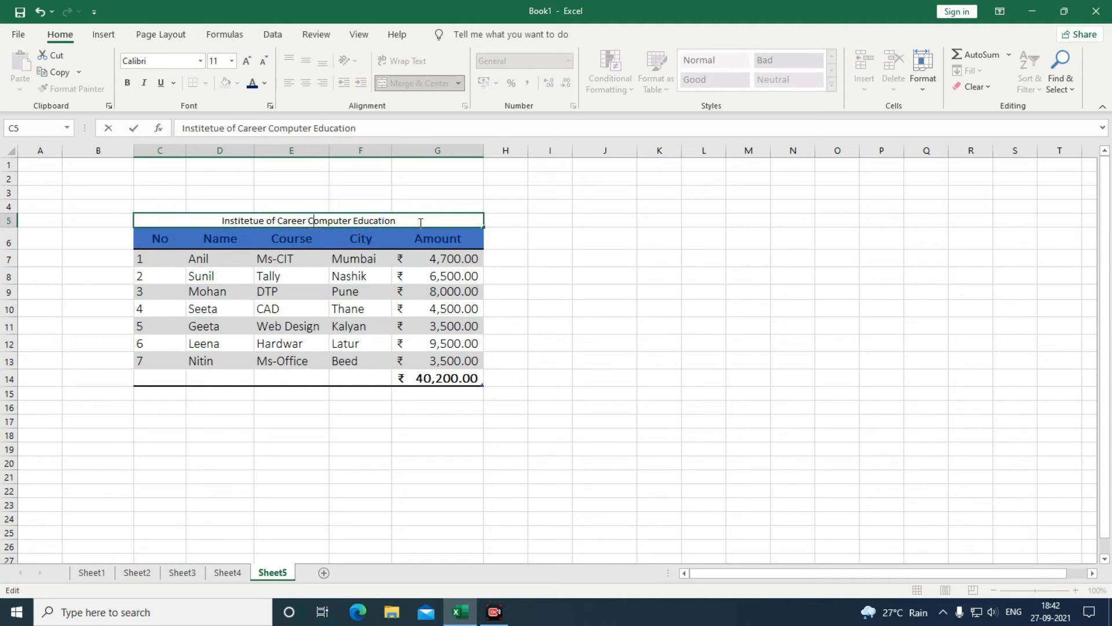
Enlarge the title to 14 point and make it bold.
left_click_drag(396, 220, 221, 220)
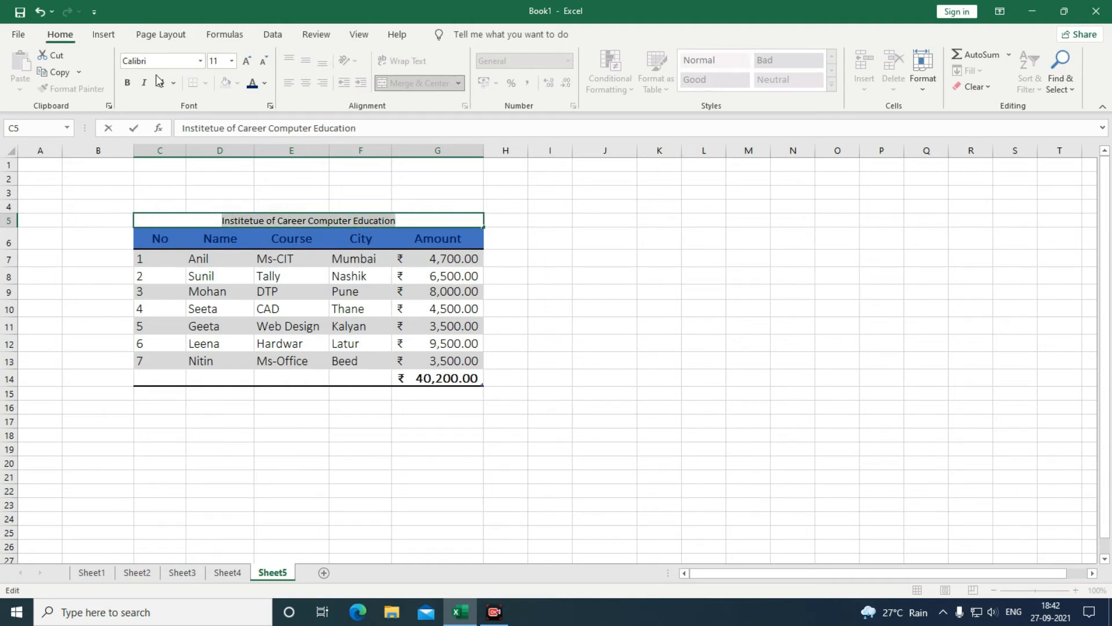
left_click(247, 61)
left_click(247, 60)
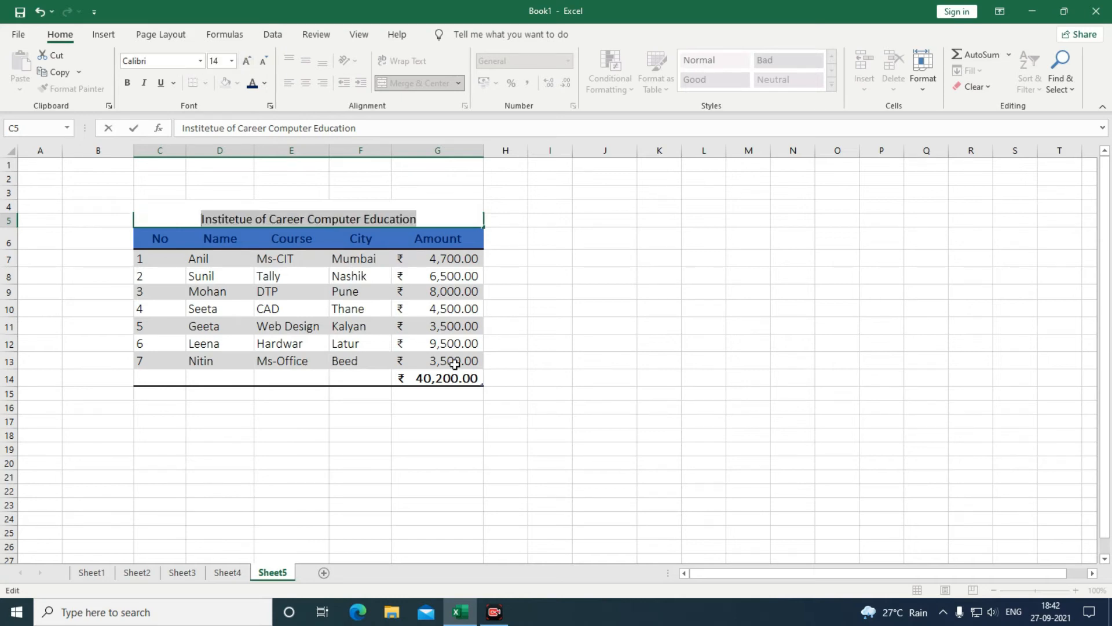
left_click(524, 423)
left_click(603, 478)
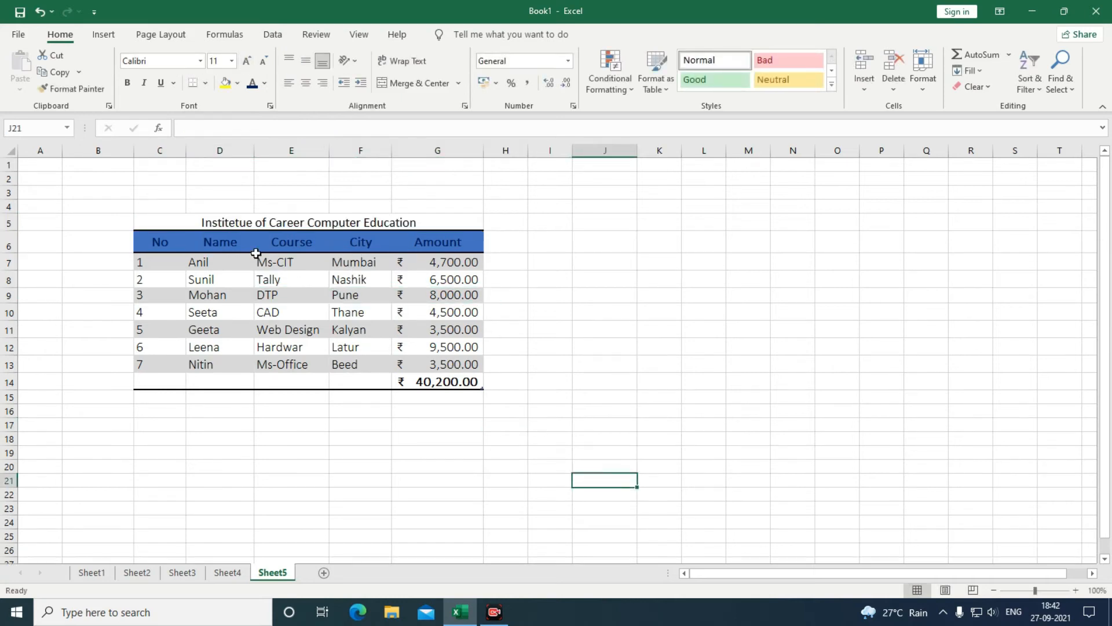
left_click(175, 222)
left_click(128, 84)
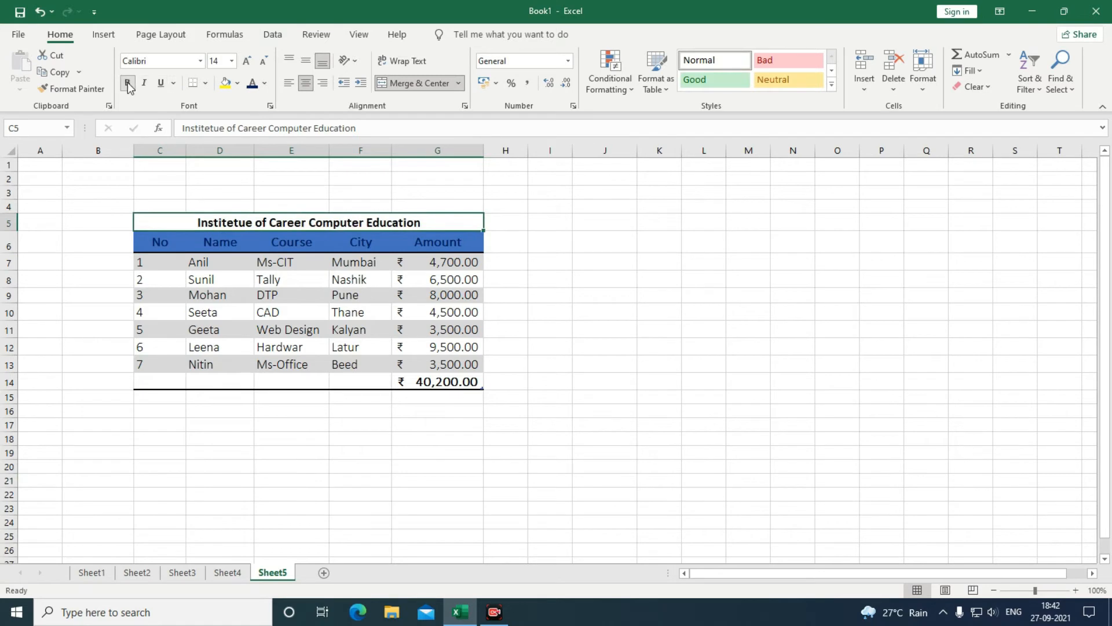
Copy the merged title via J18 into C18, spanning C18:G18 below the table.
left_click(370, 483)
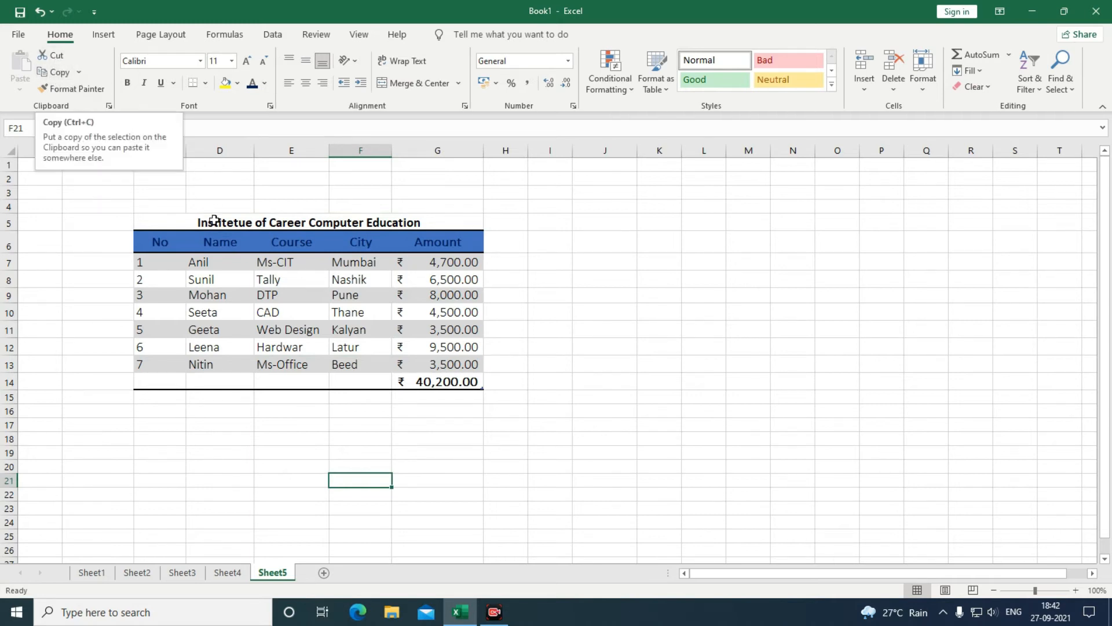
left_click(184, 214)
left_click(55, 72)
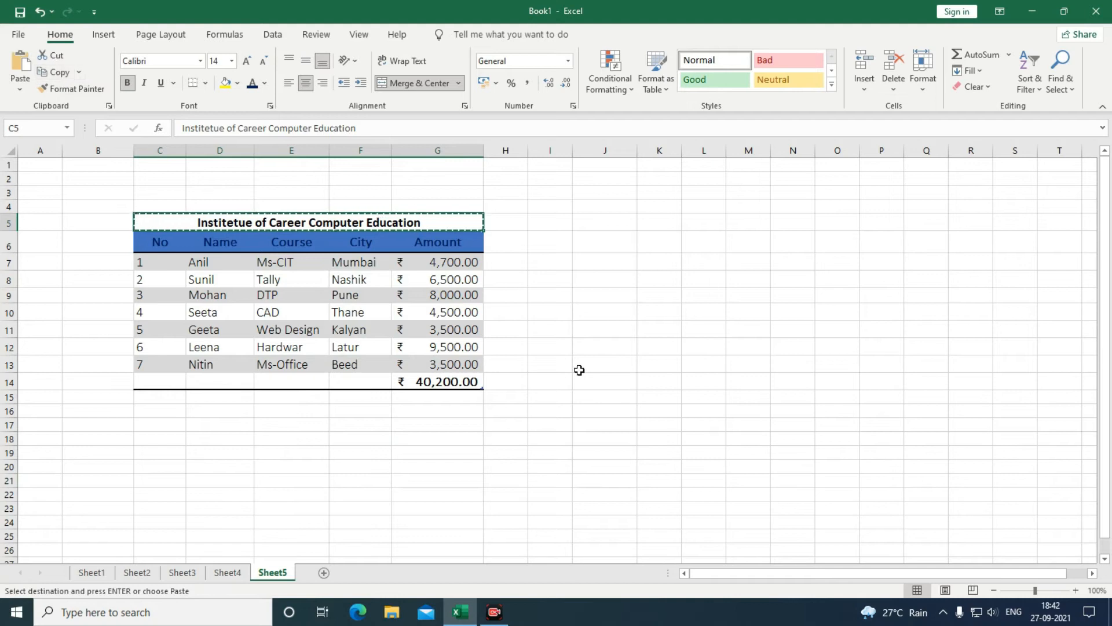
left_click(610, 440)
left_click(21, 66)
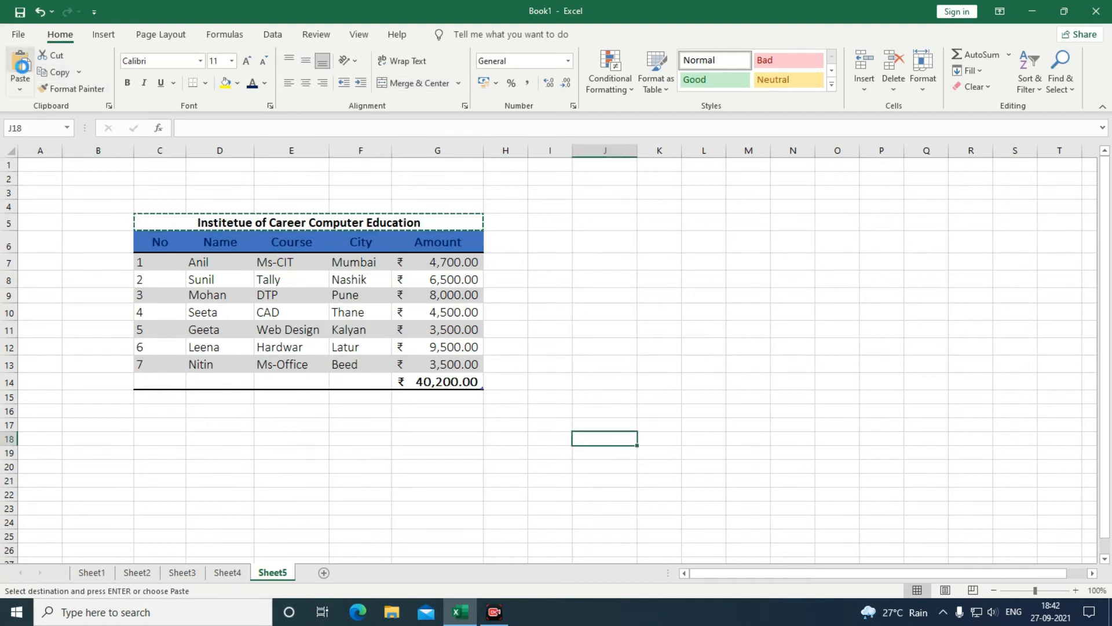
left_click(441, 498)
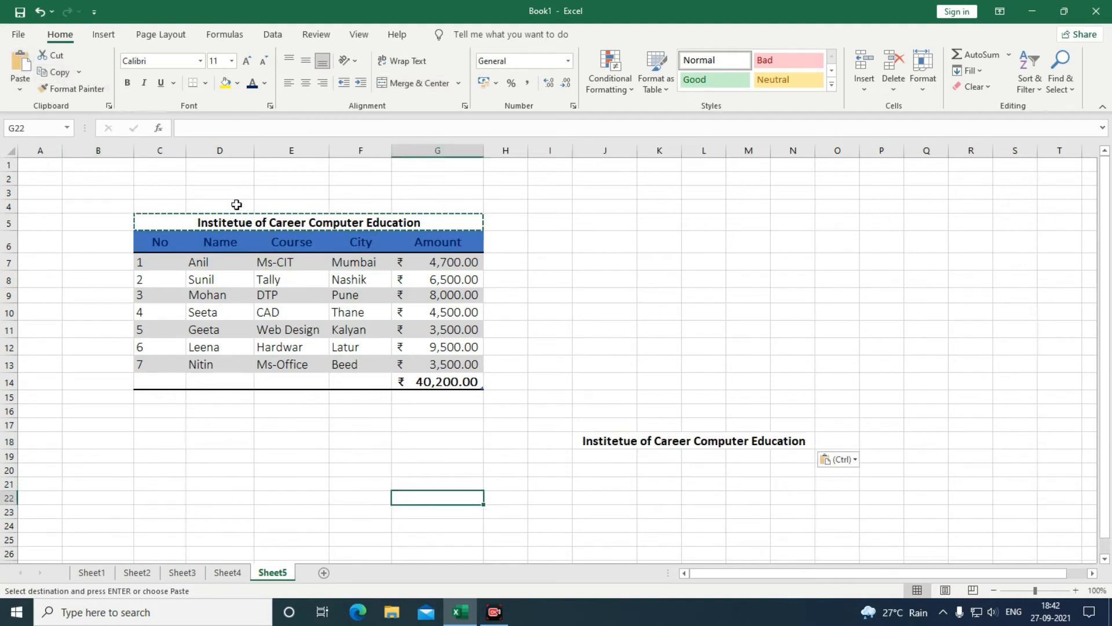
left_click(601, 443)
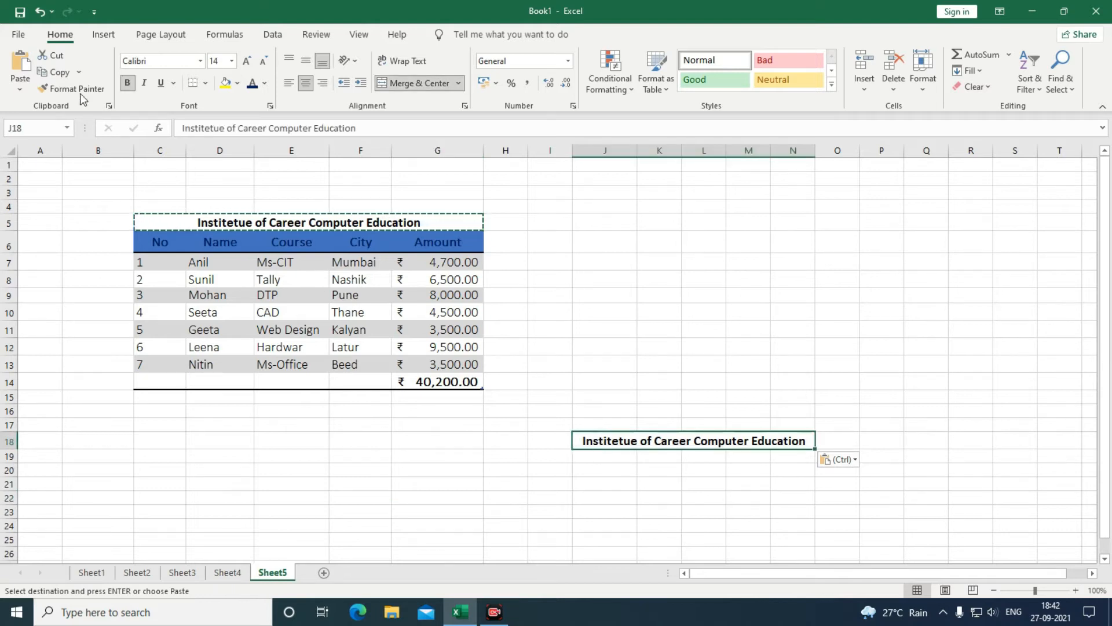
left_click(55, 53)
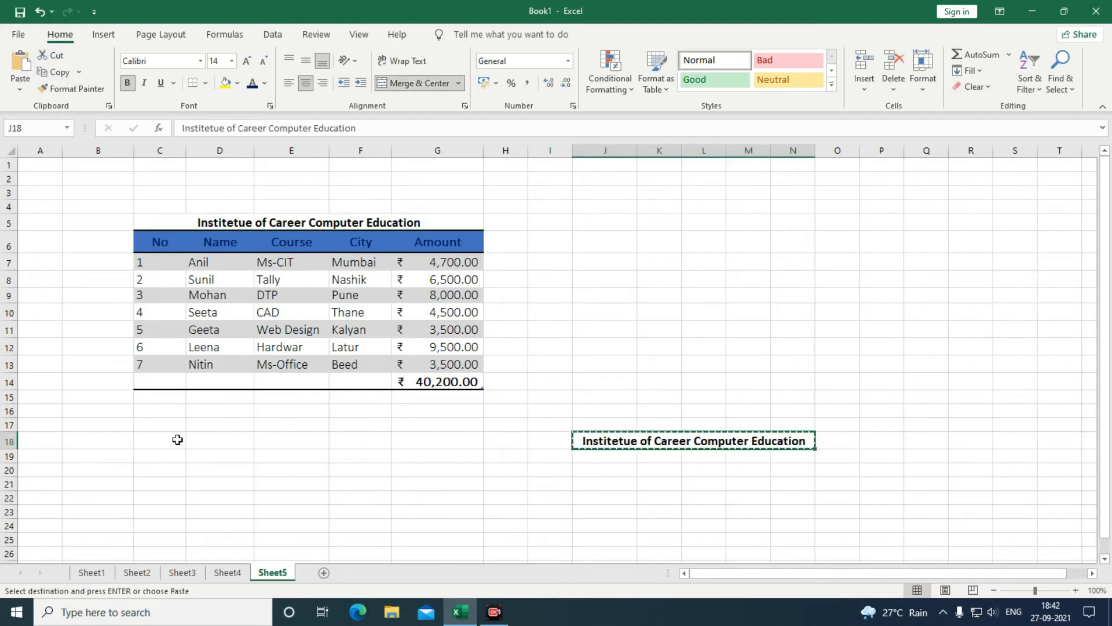
left_click(157, 439)
left_click(21, 65)
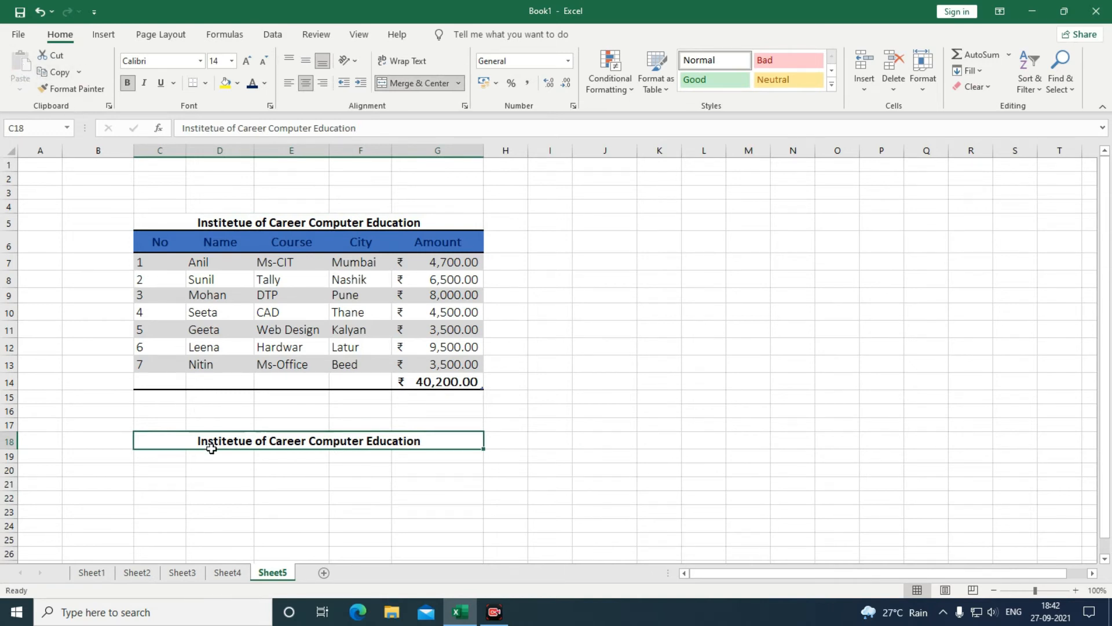
left_click(235, 499)
left_click(157, 246)
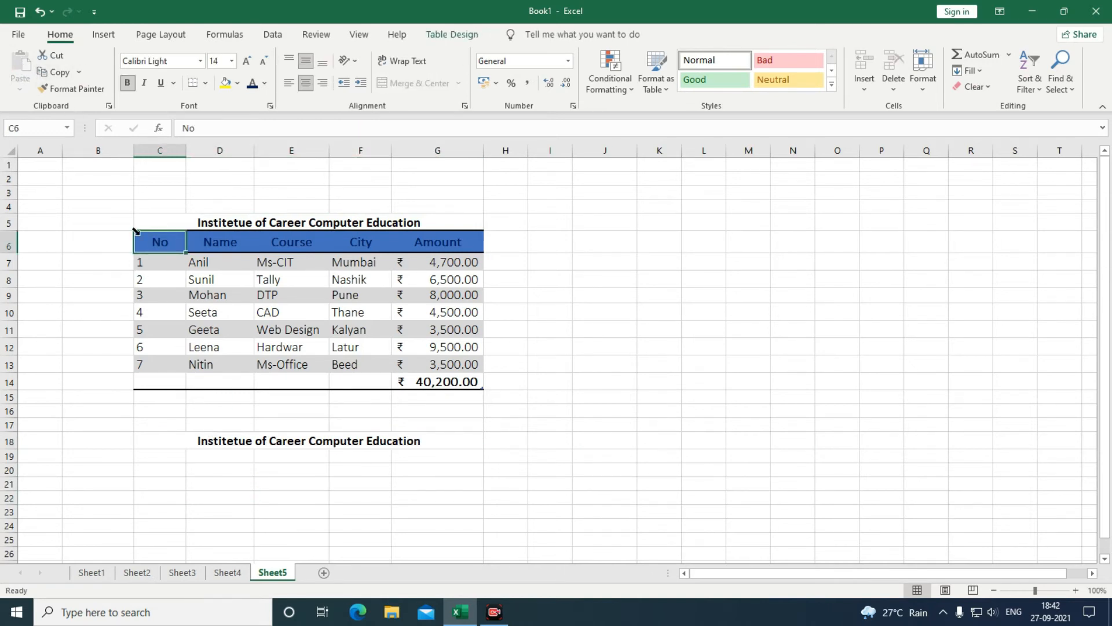
Paint the No header's formatting onto the row 18 title and merge it across C18:G18.
left_click(65, 88)
left_click_drag(202, 441, 202, 441)
left_click(258, 538)
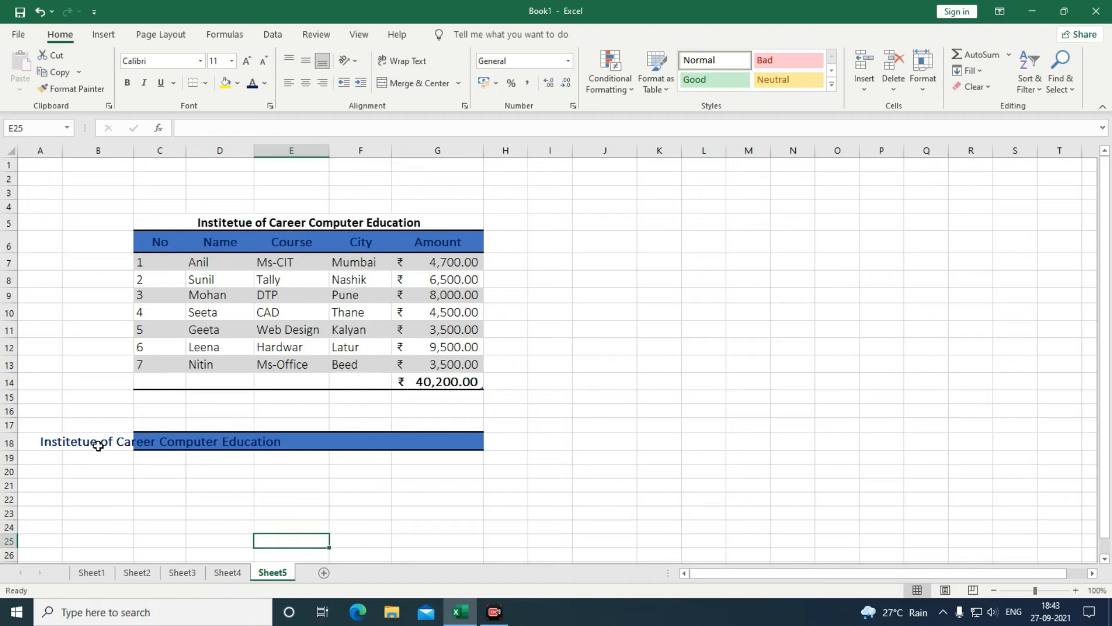
left_click(153, 446)
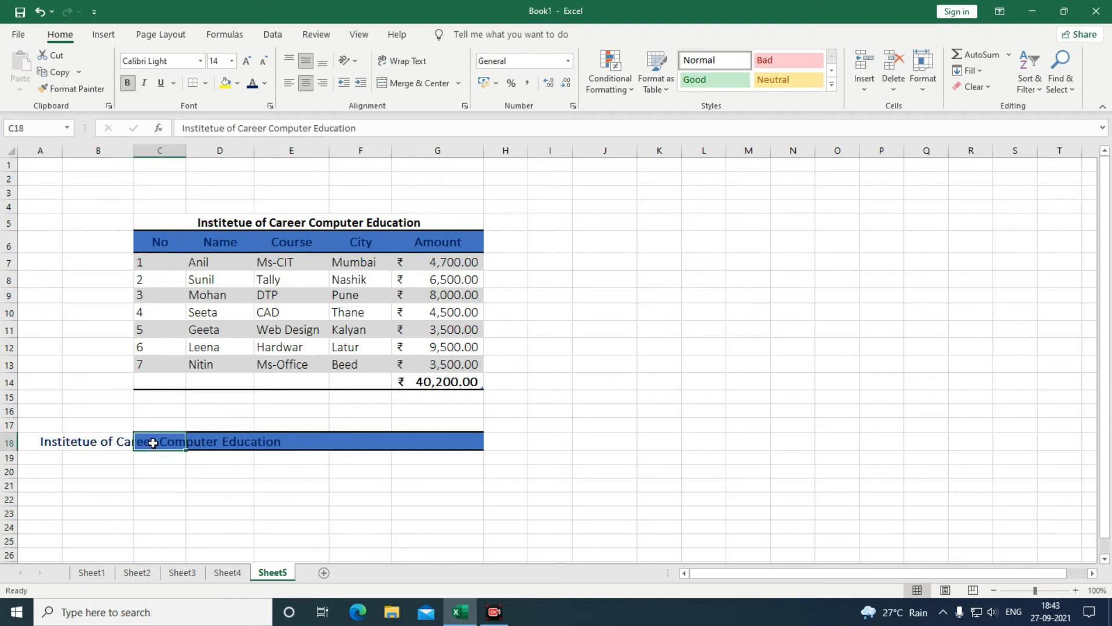
left_click_drag(154, 443, 427, 445)
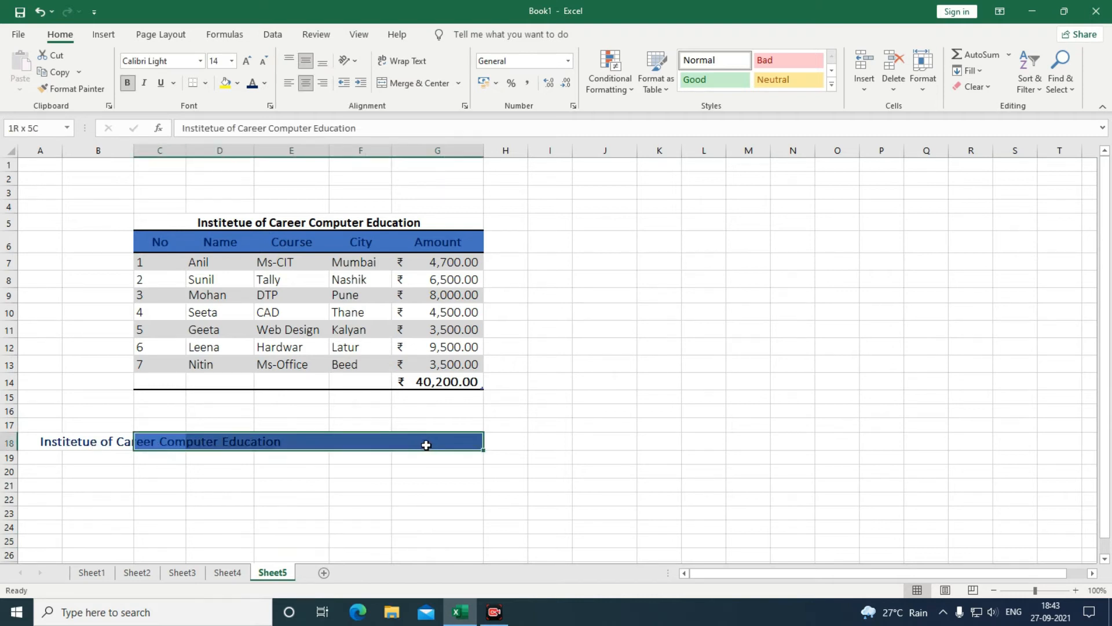
left_click(427, 82)
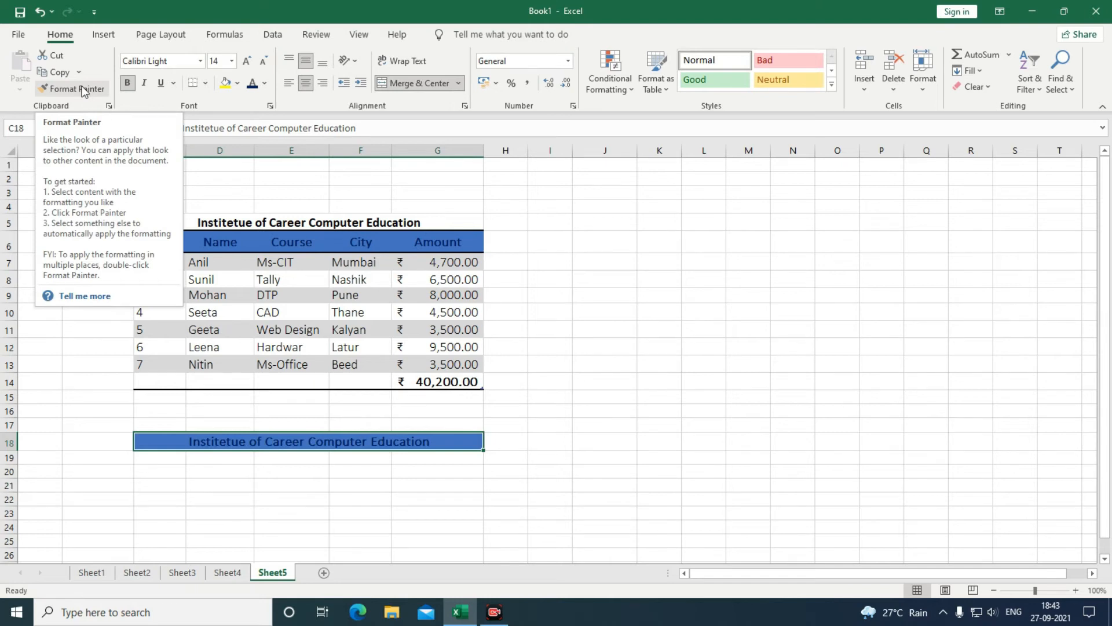
Undo those formatting changes and unmerge the row 18 title so it sits left-aligned in C18.
left_click(200, 250)
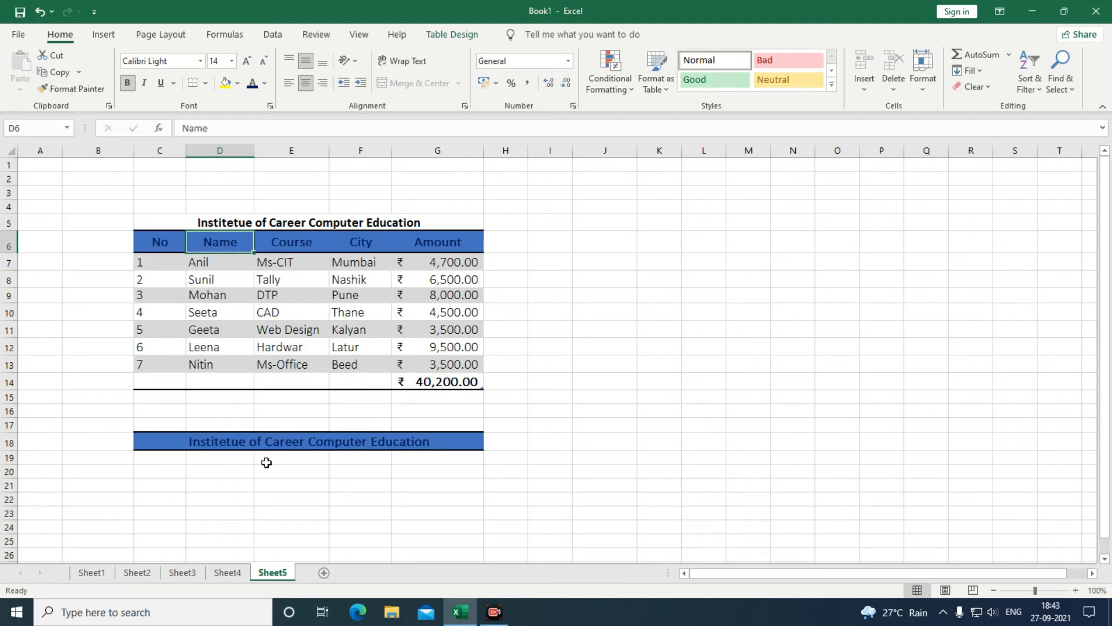
left_click(259, 443)
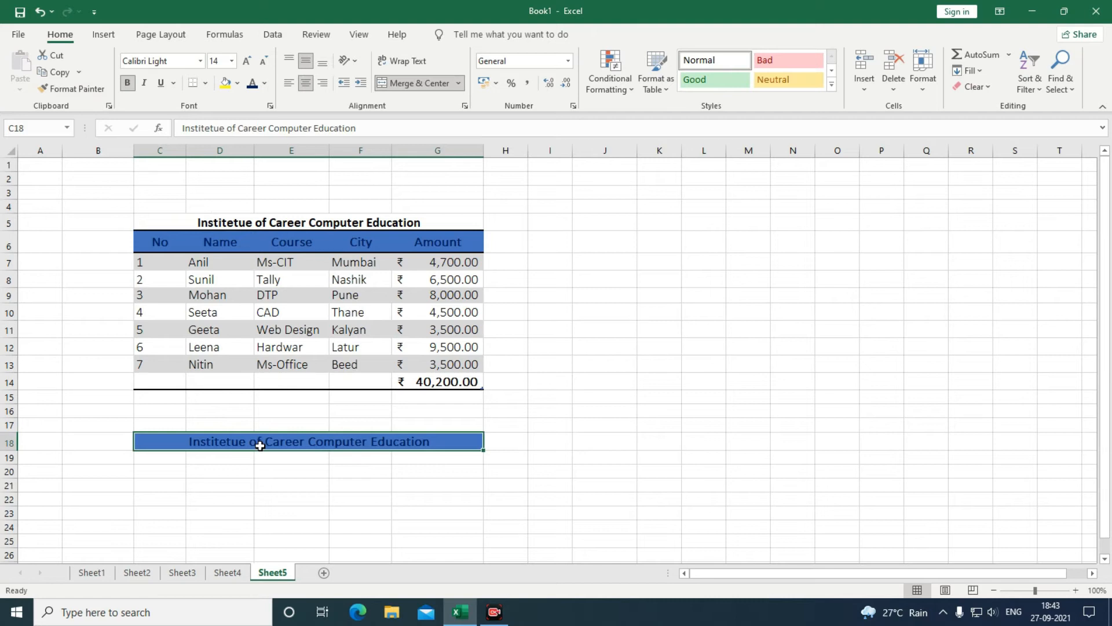
key("ctrl+z")
key("ctrl+z")
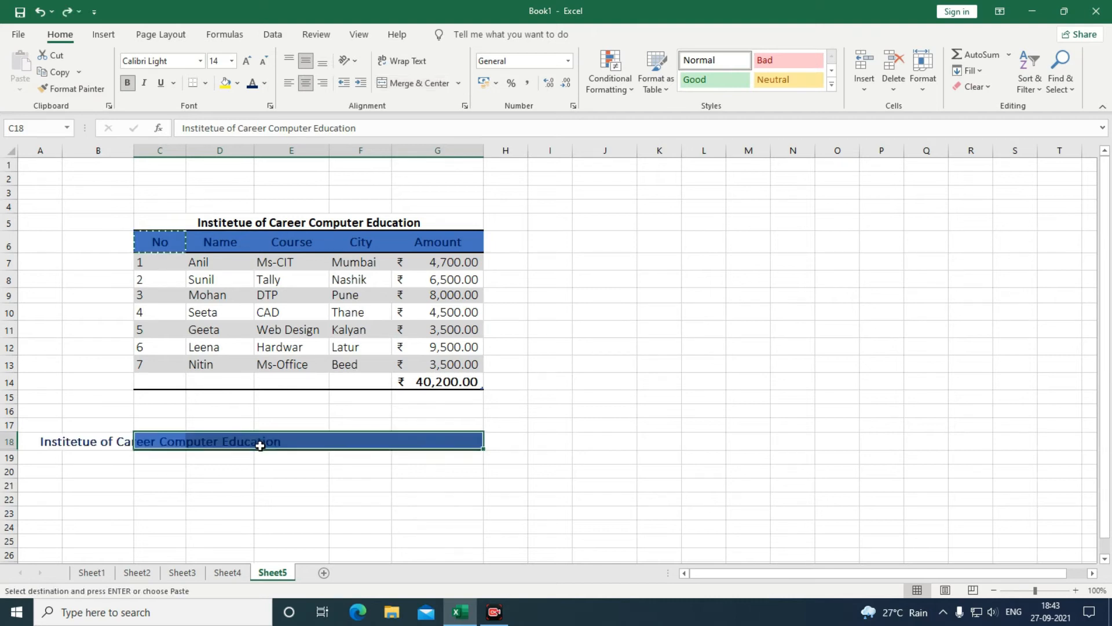
left_click(274, 523)
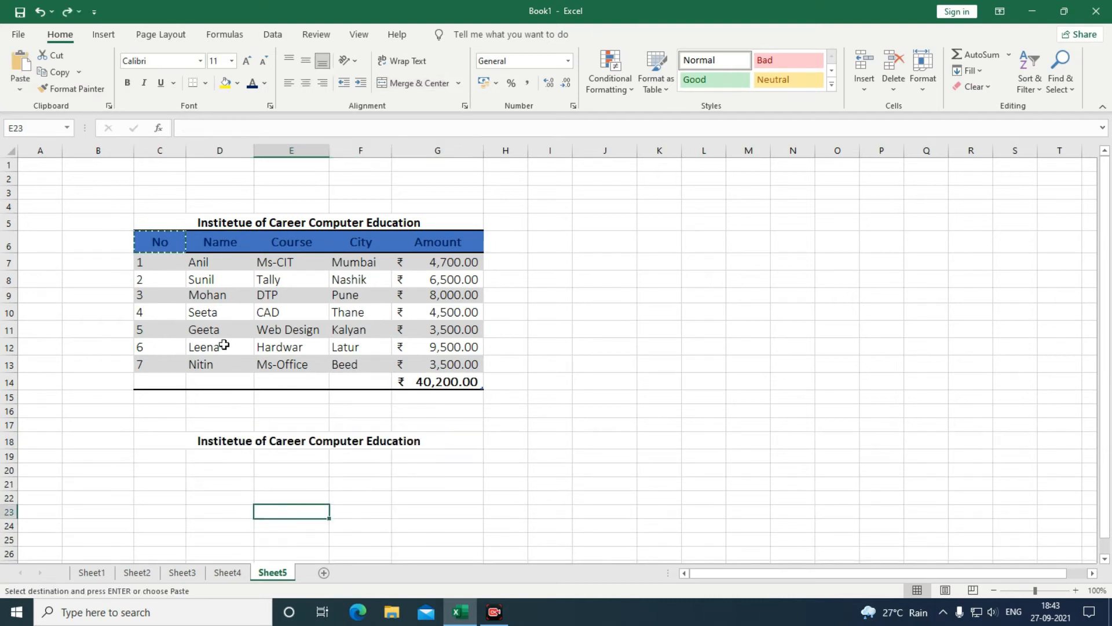
left_click(226, 243)
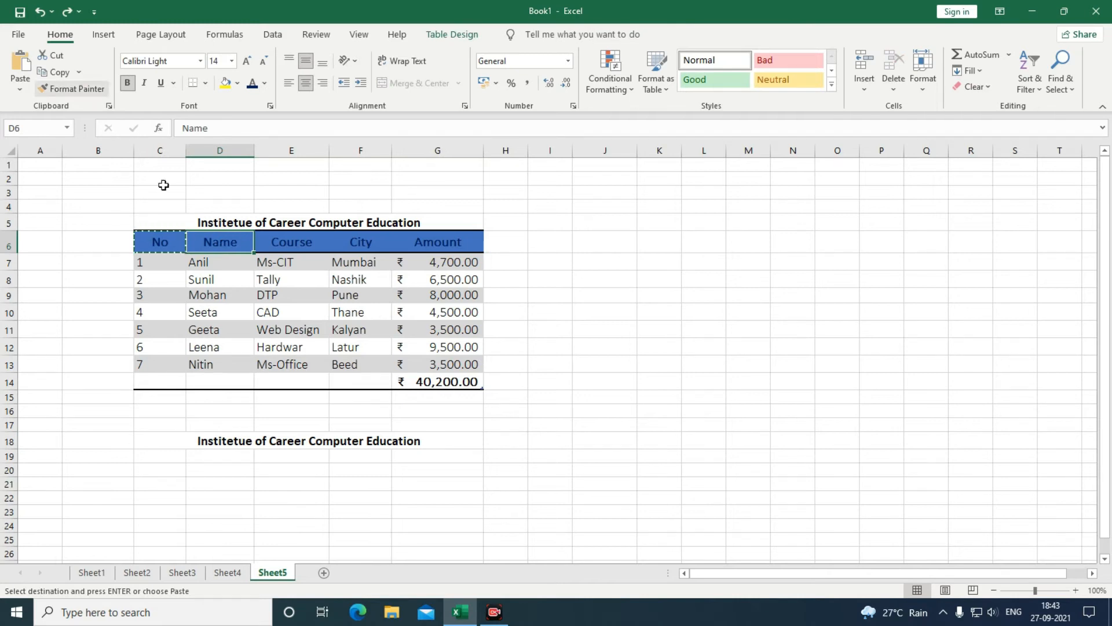
left_click(74, 90)
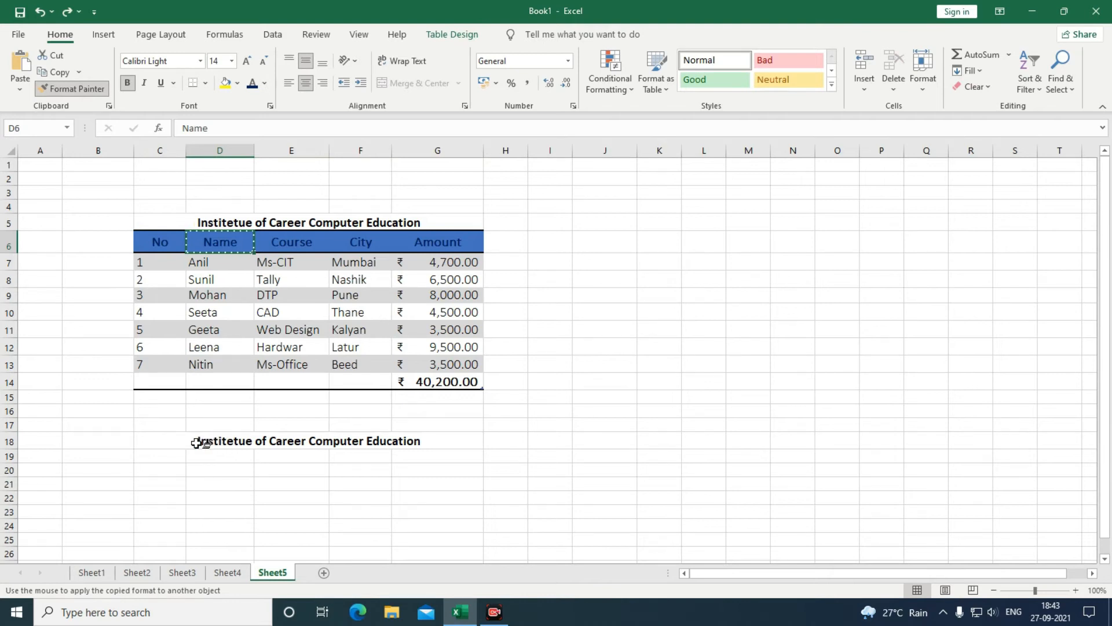
left_click(196, 443)
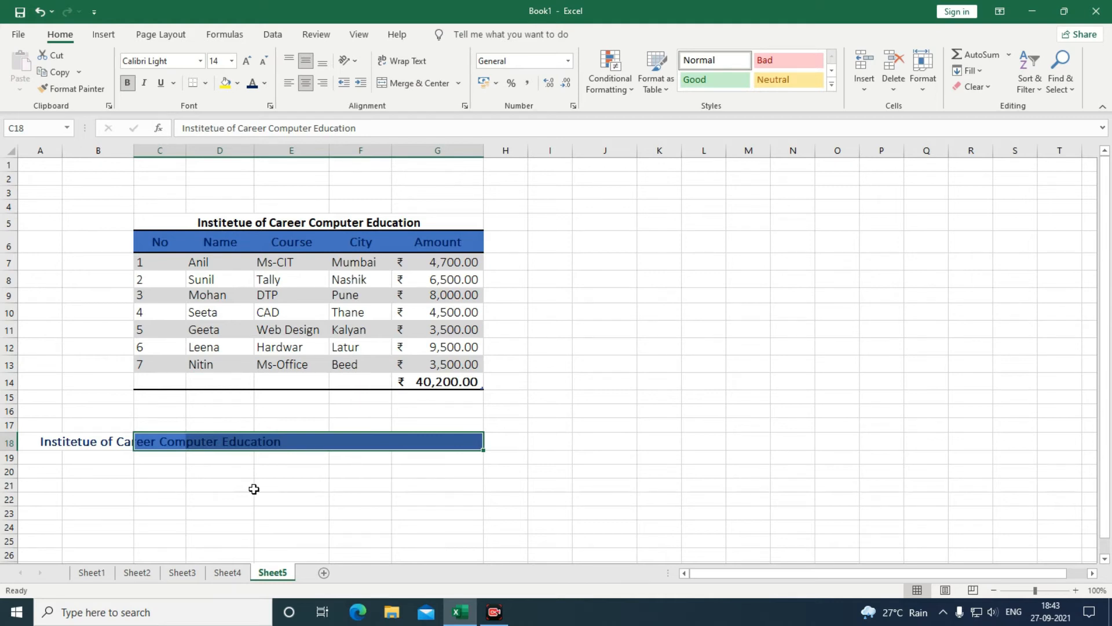
key("ctrl+z")
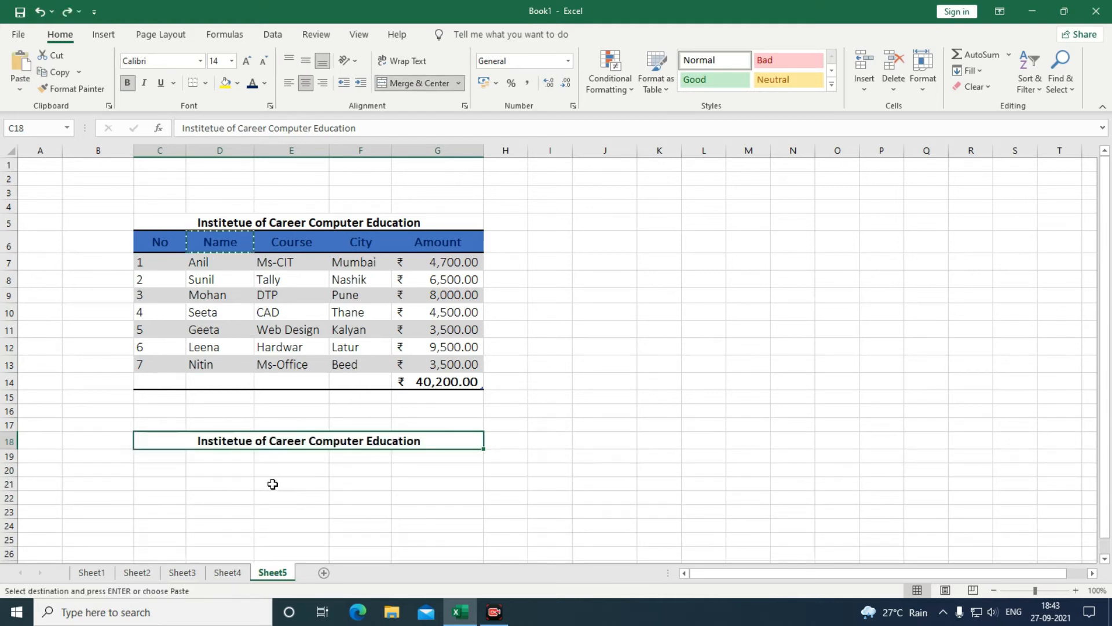
left_click(399, 87)
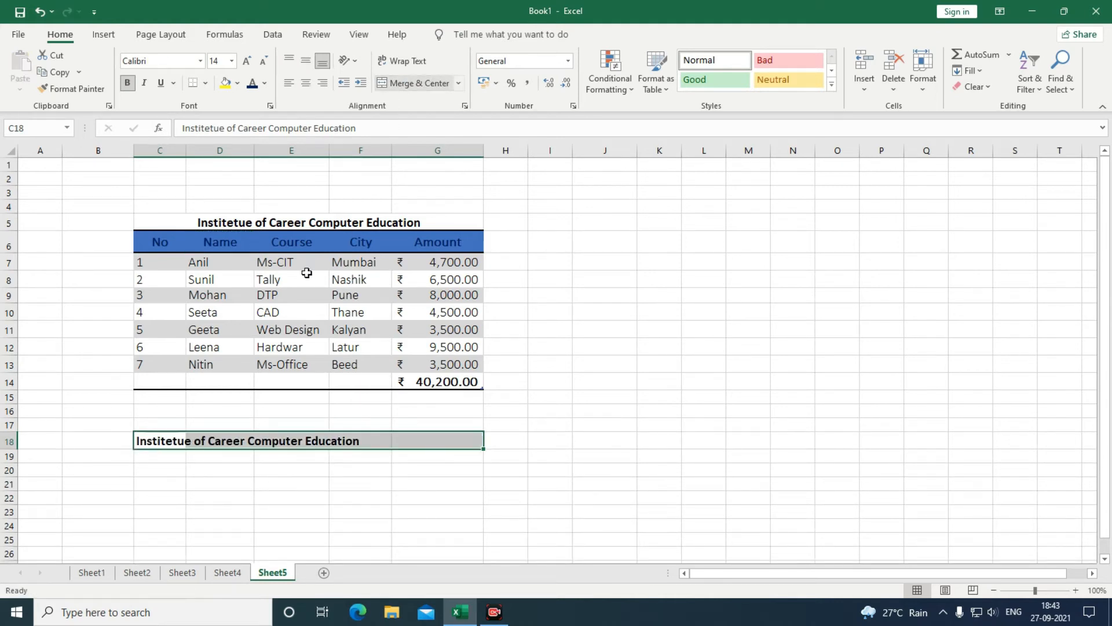
left_click(226, 500)
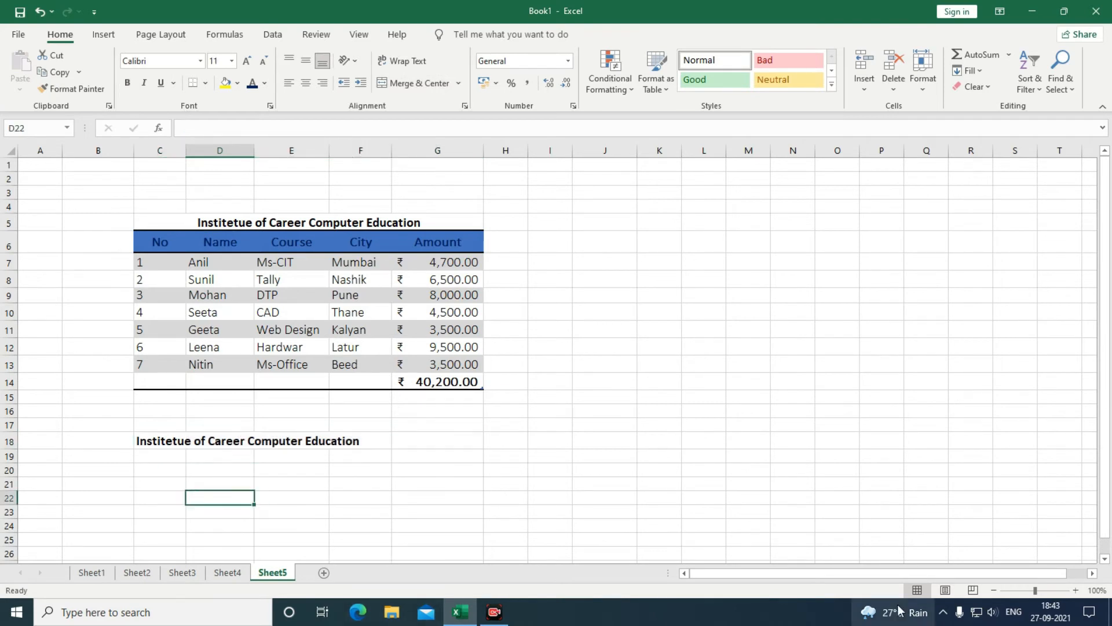
mouse_move(899, 610)
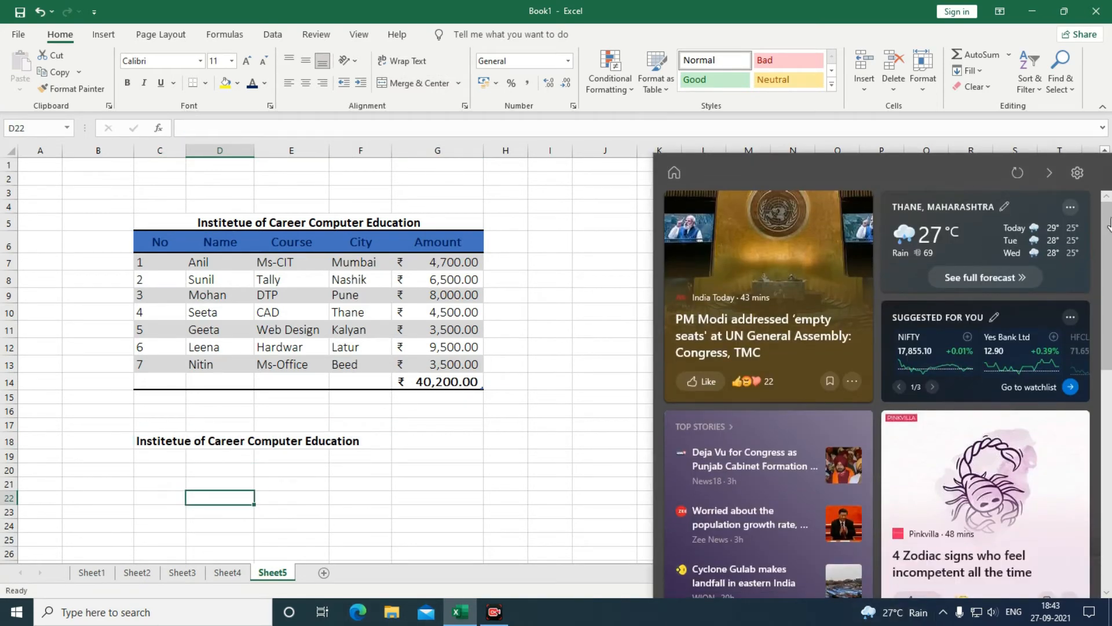
left_click(1050, 176)
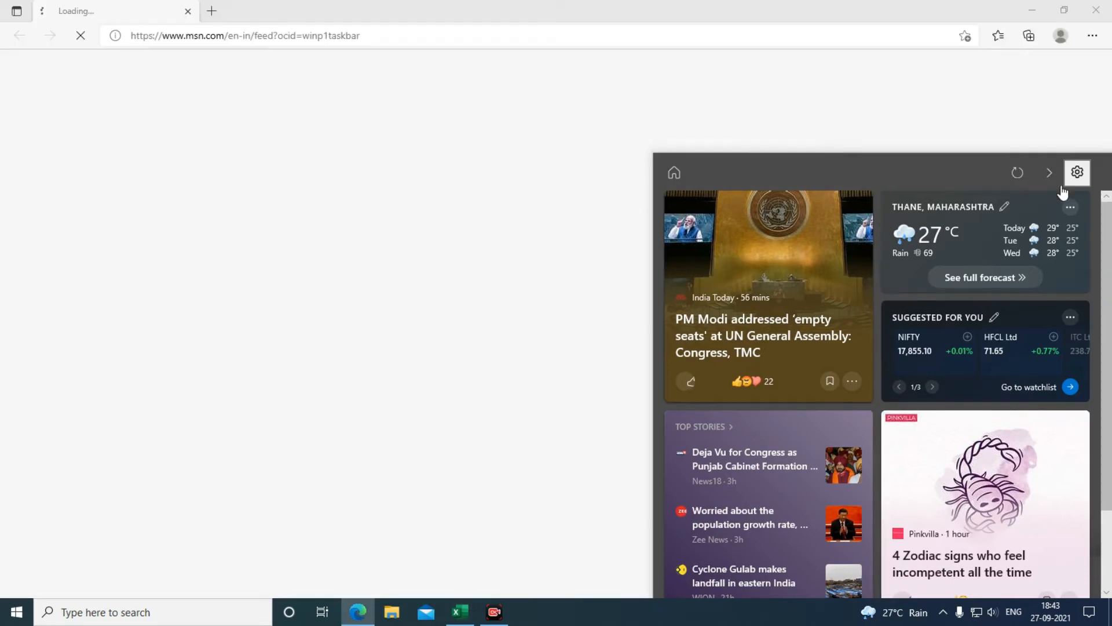
left_click(1090, 18)
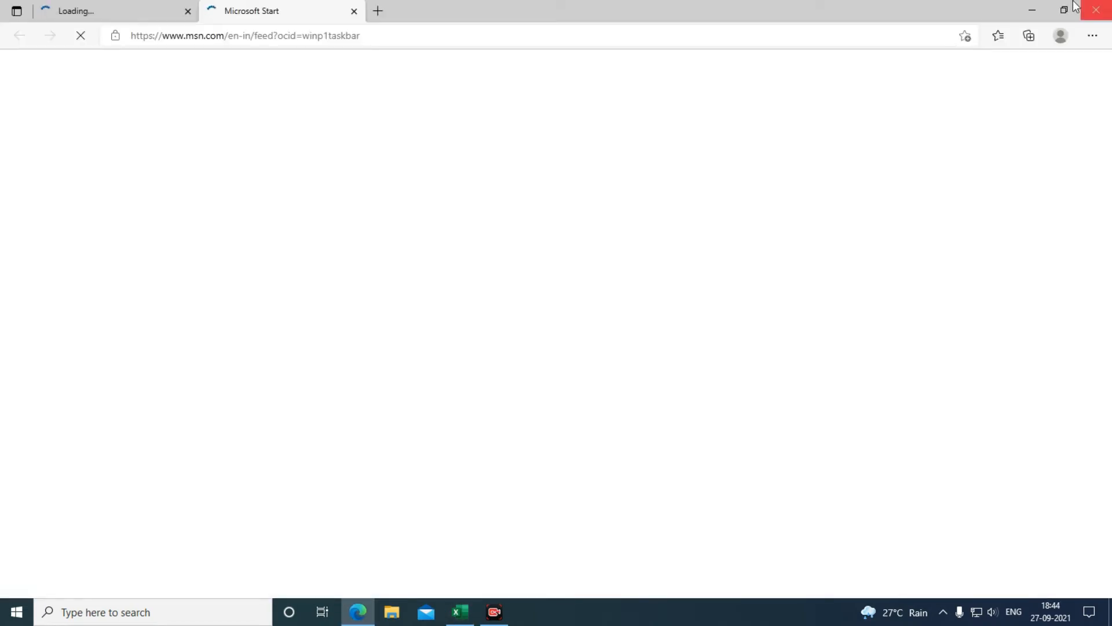
left_click(1098, 9)
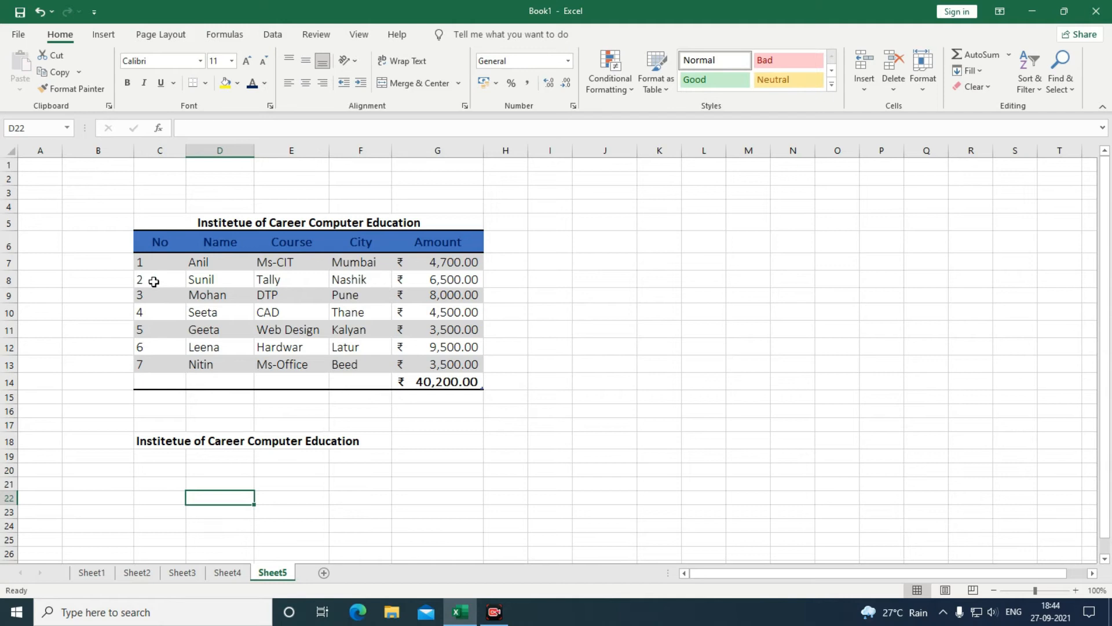
Give every cell of the table C6:G13 All Borders.
left_click(209, 85)
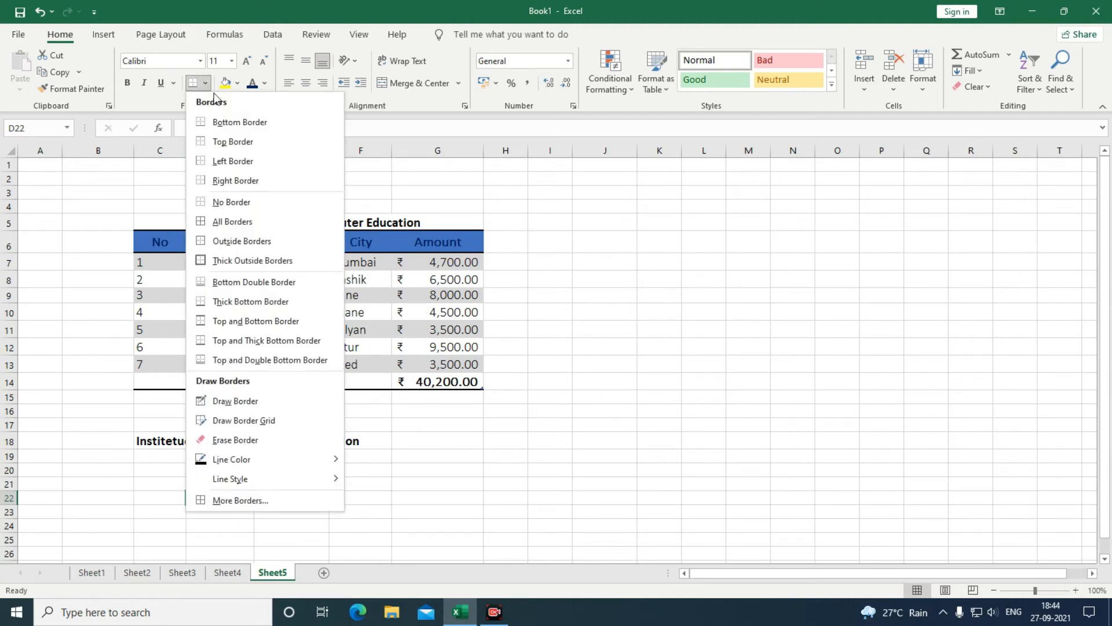
left_click(557, 294)
left_click_drag(158, 242, 360, 362)
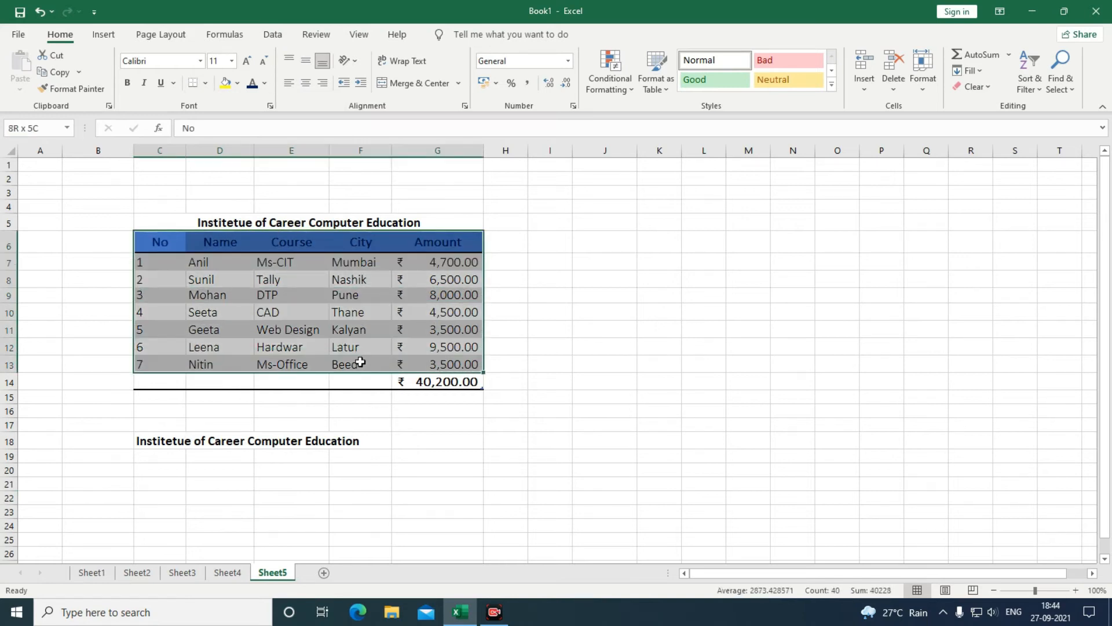
left_click(206, 83)
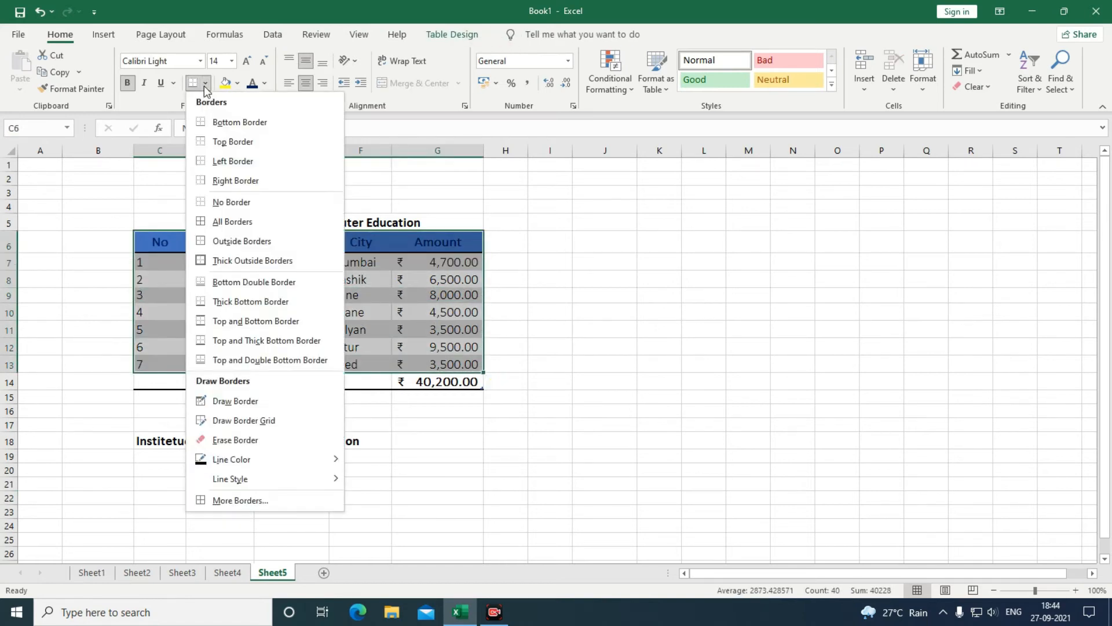
left_click(214, 223)
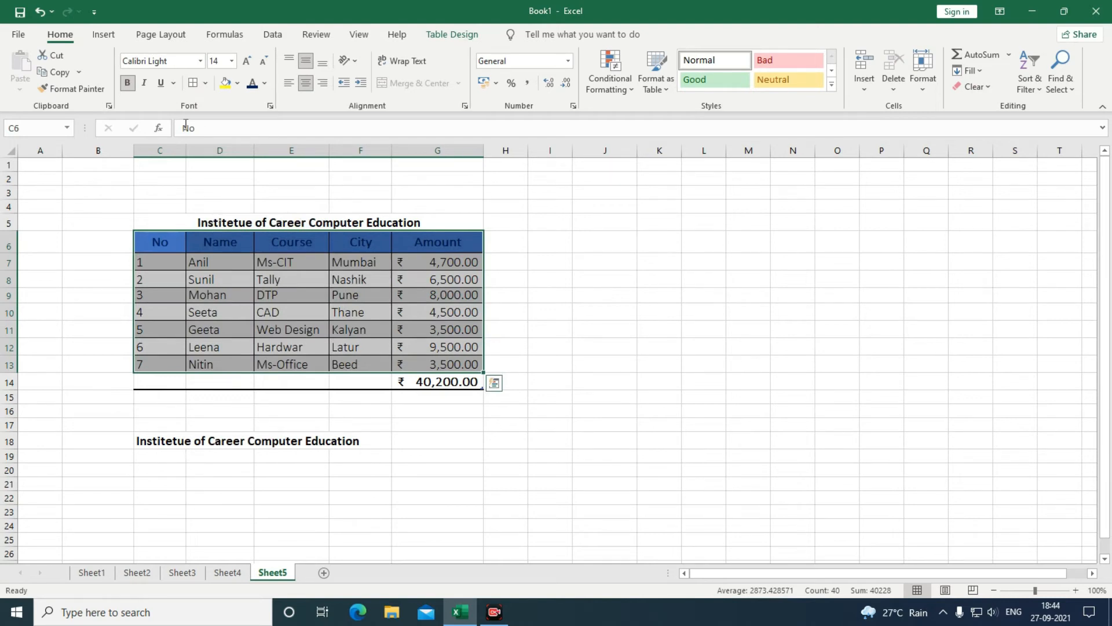
Add a thick outside border around the table and pick a double line style.
left_click(205, 83)
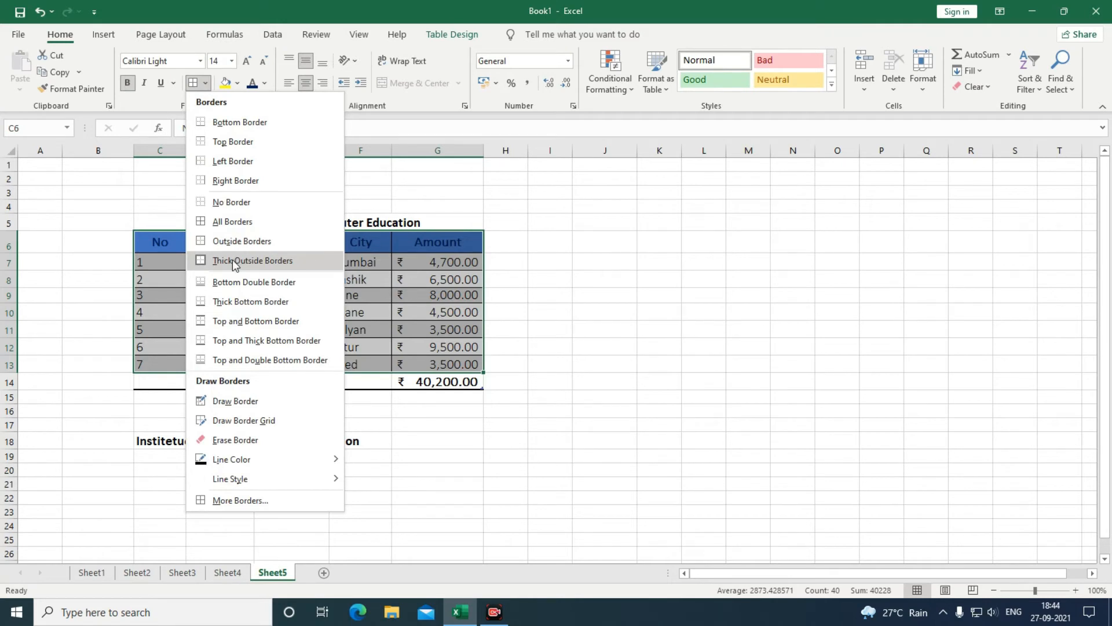
left_click(214, 262)
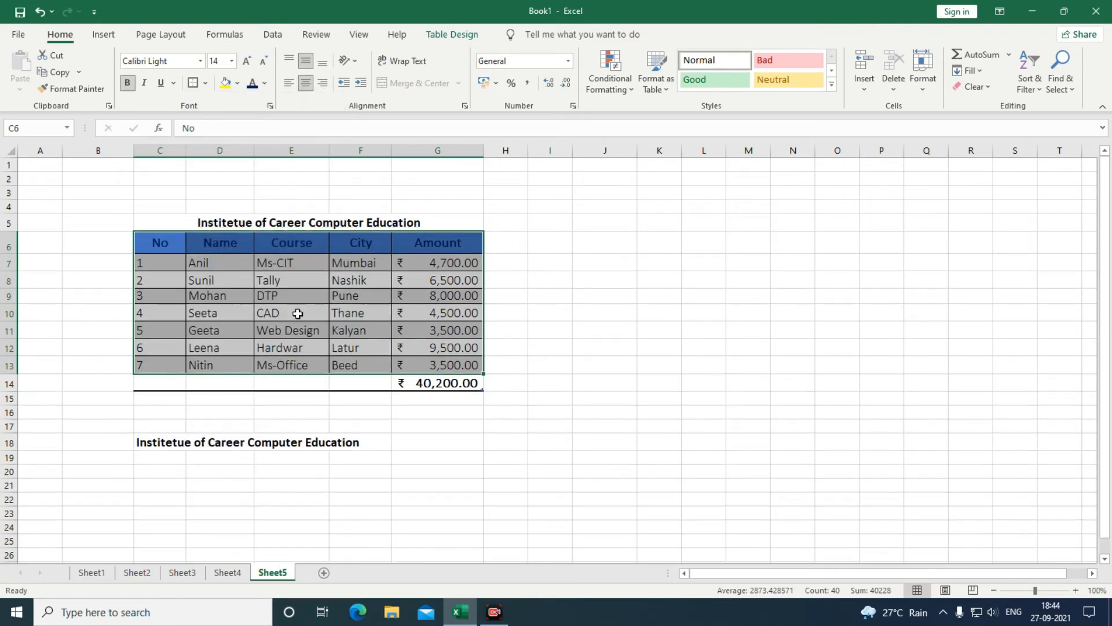
left_click(204, 83)
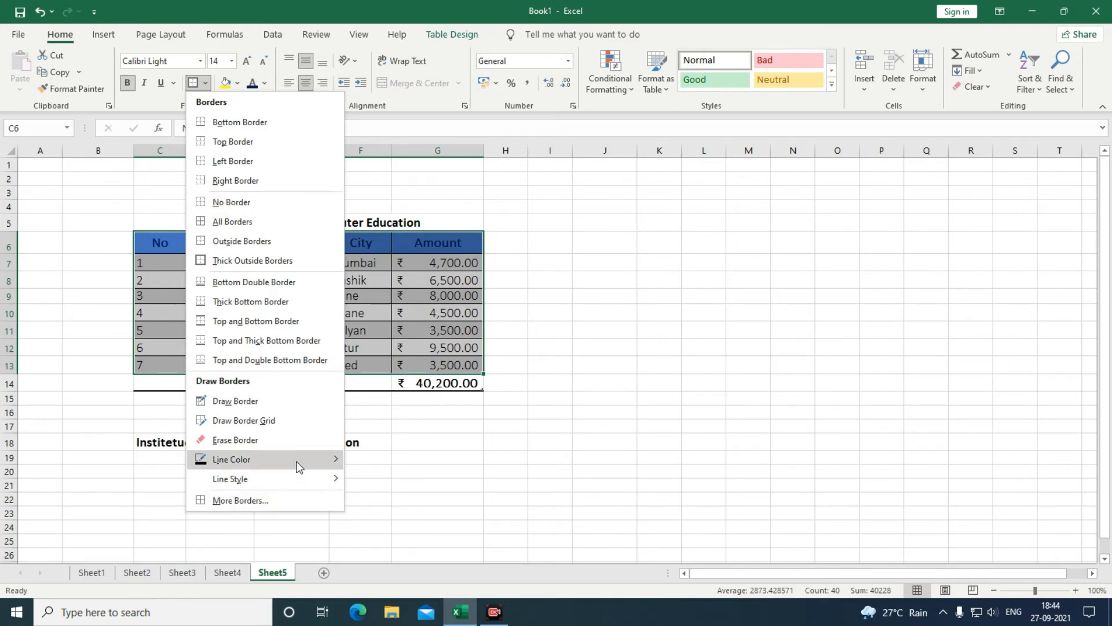
mouse_move(299, 467)
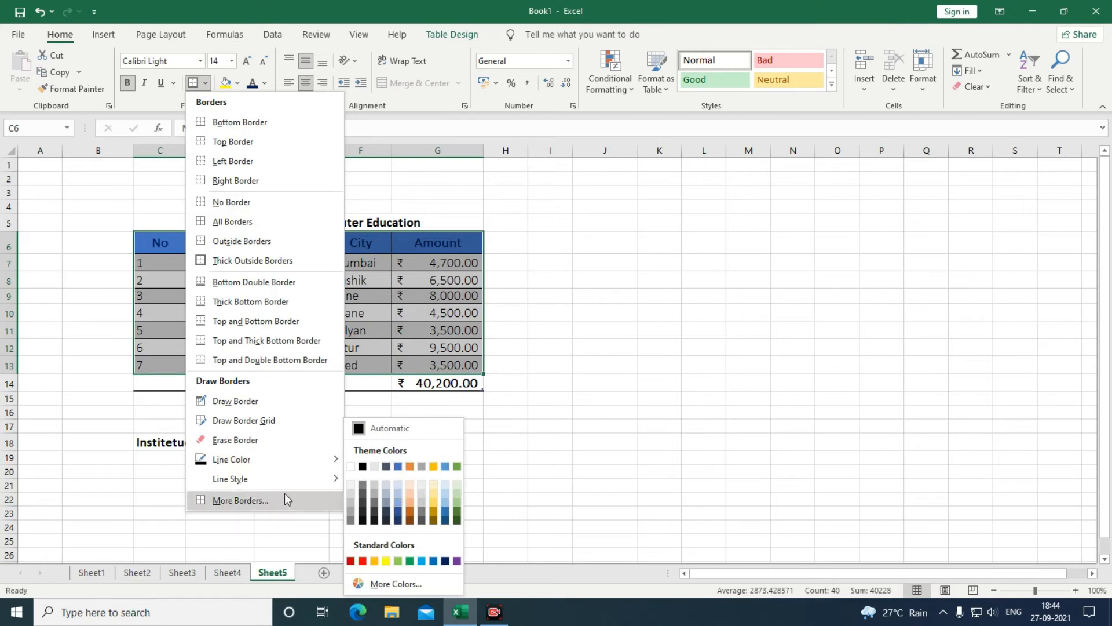
mouse_move(284, 487)
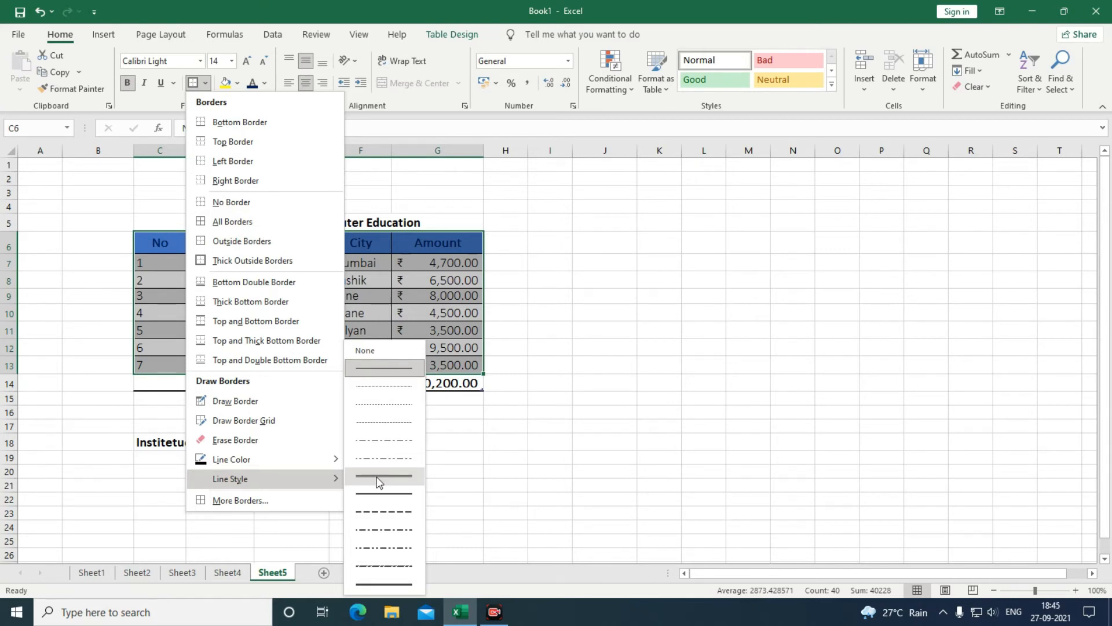
left_click(379, 483)
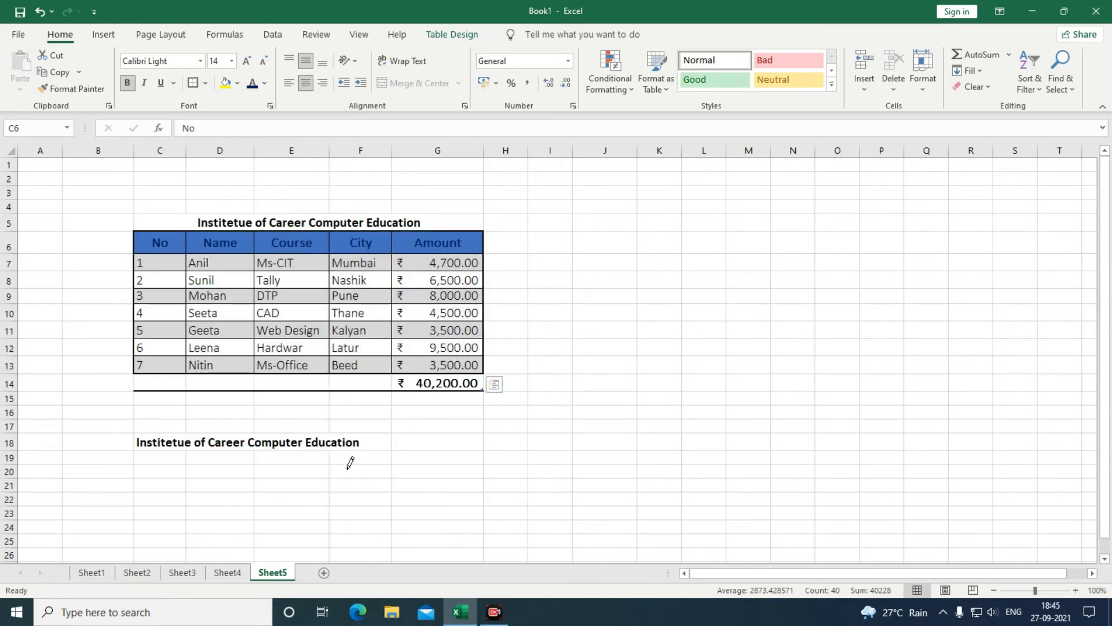
Reapply All Borders to every cell of the C6:G13 table.
left_click(205, 84)
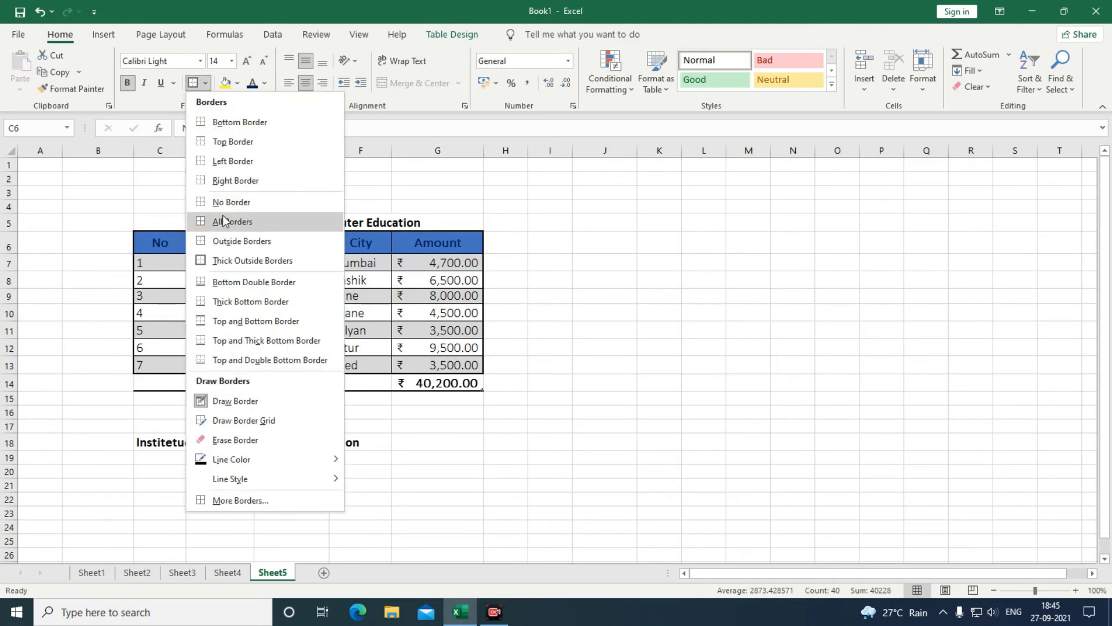
left_click(223, 220)
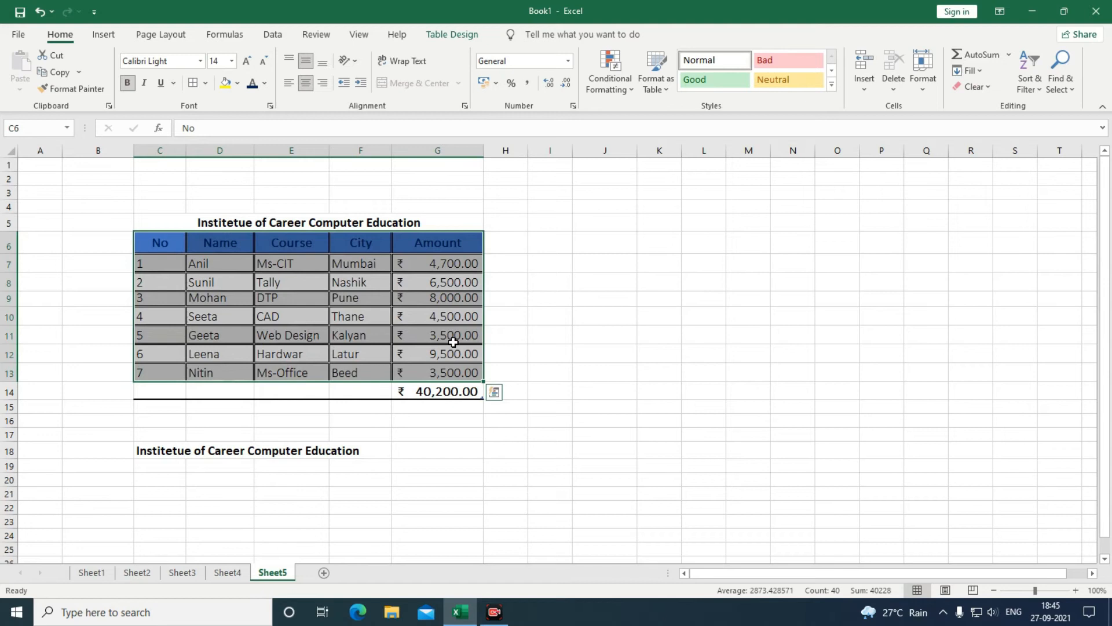
left_click(453, 341)
Add thin-line borders to rows C6:G8, then select the header row C6:G6.
left_click_drag(148, 242, 335, 369)
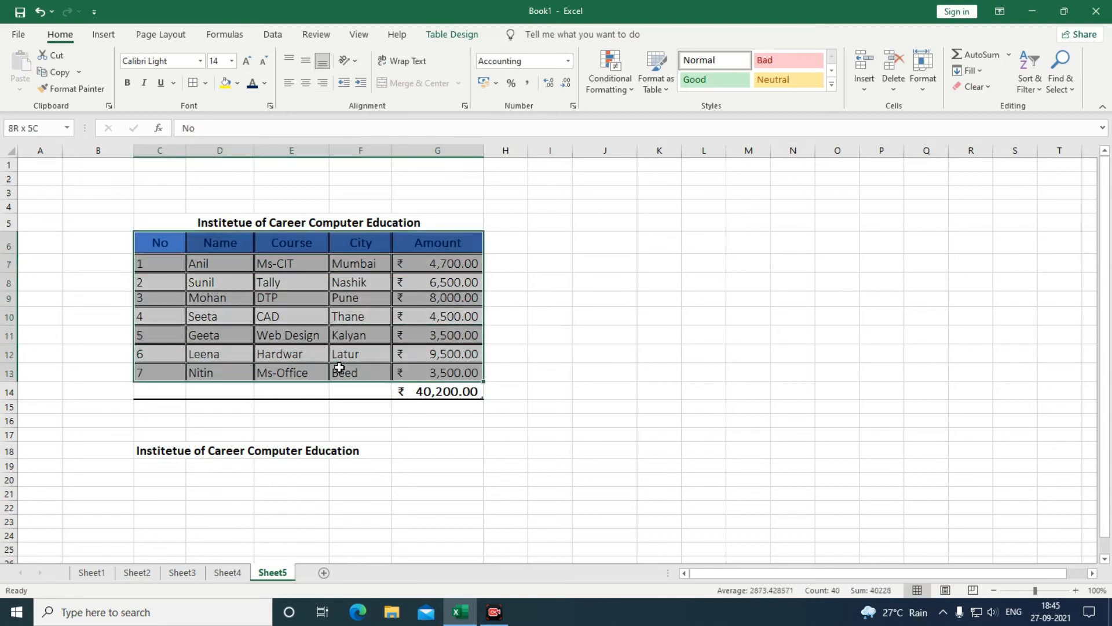
left_click(207, 83)
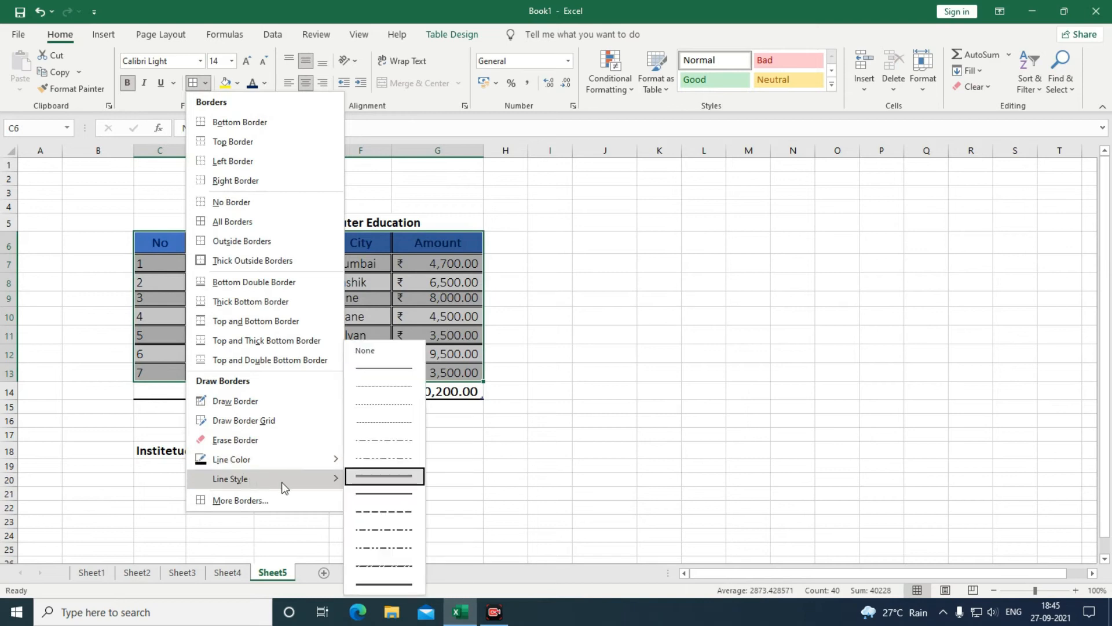
left_click(370, 493)
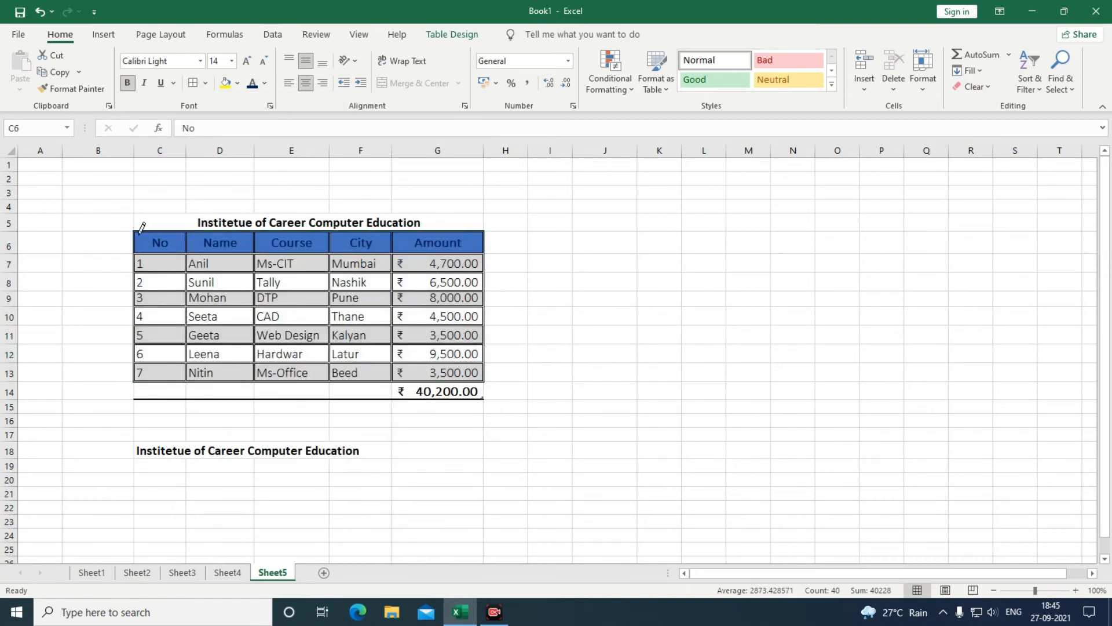
left_click(194, 83)
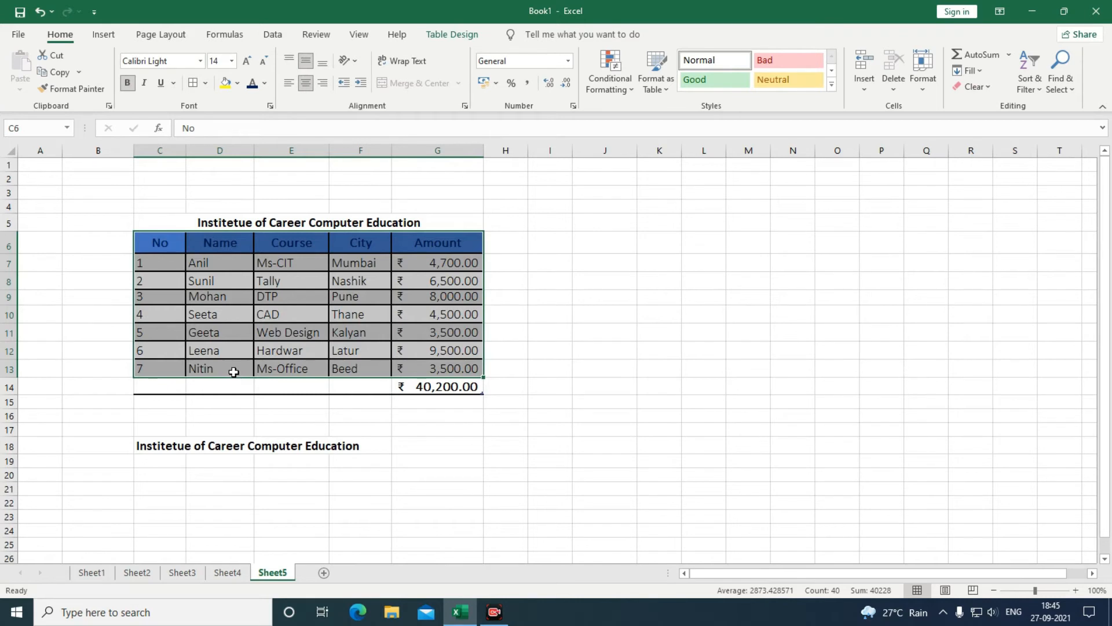
left_click(246, 312)
left_click_drag(164, 238, 438, 242)
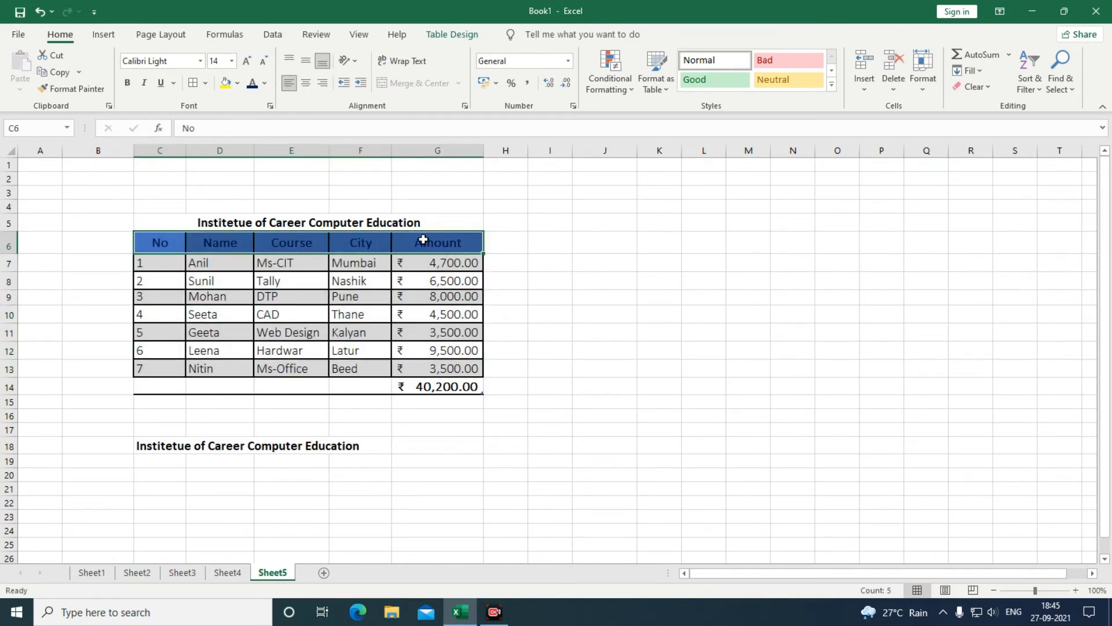
Format C6:G13 as a table using Blue, Table Style Medium 13.
left_click(237, 83)
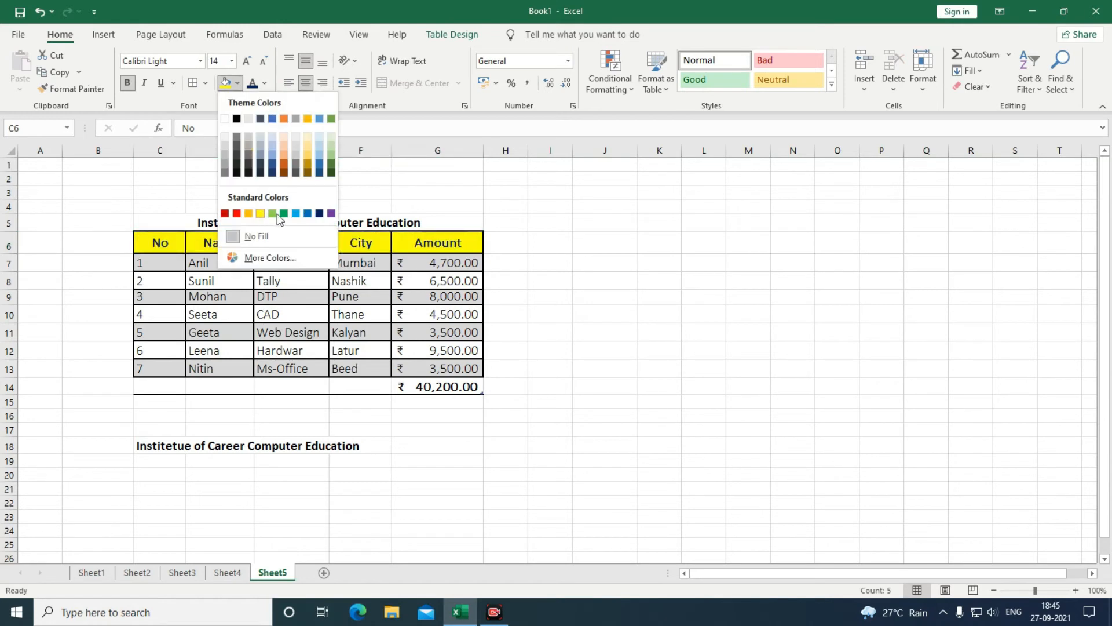
left_click(560, 305)
left_click(244, 279)
left_click_drag(160, 243, 451, 369)
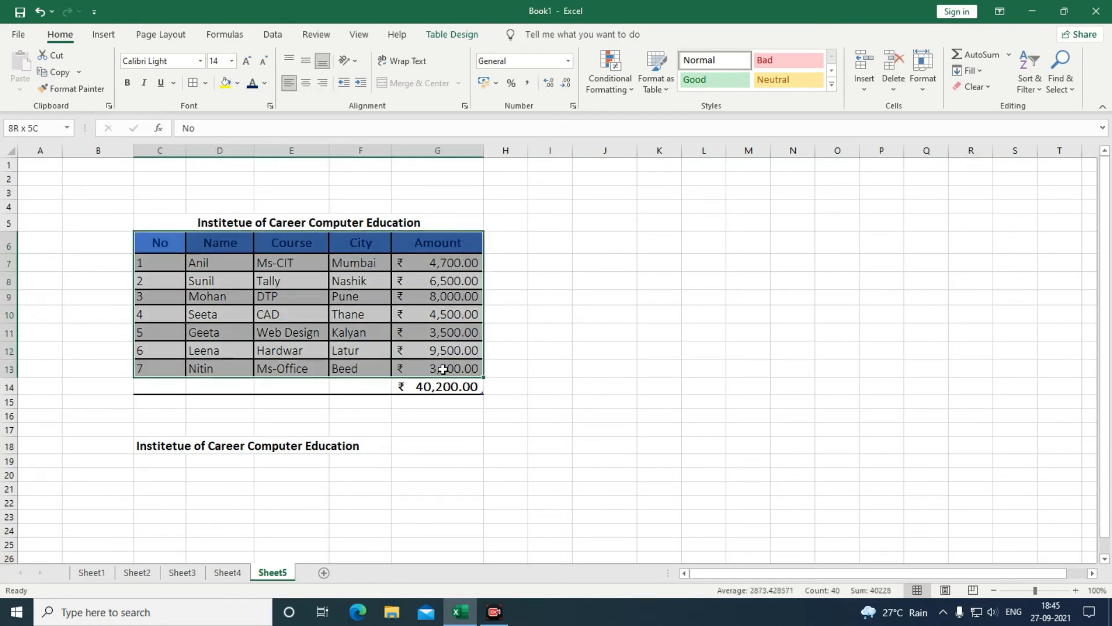
left_click(659, 92)
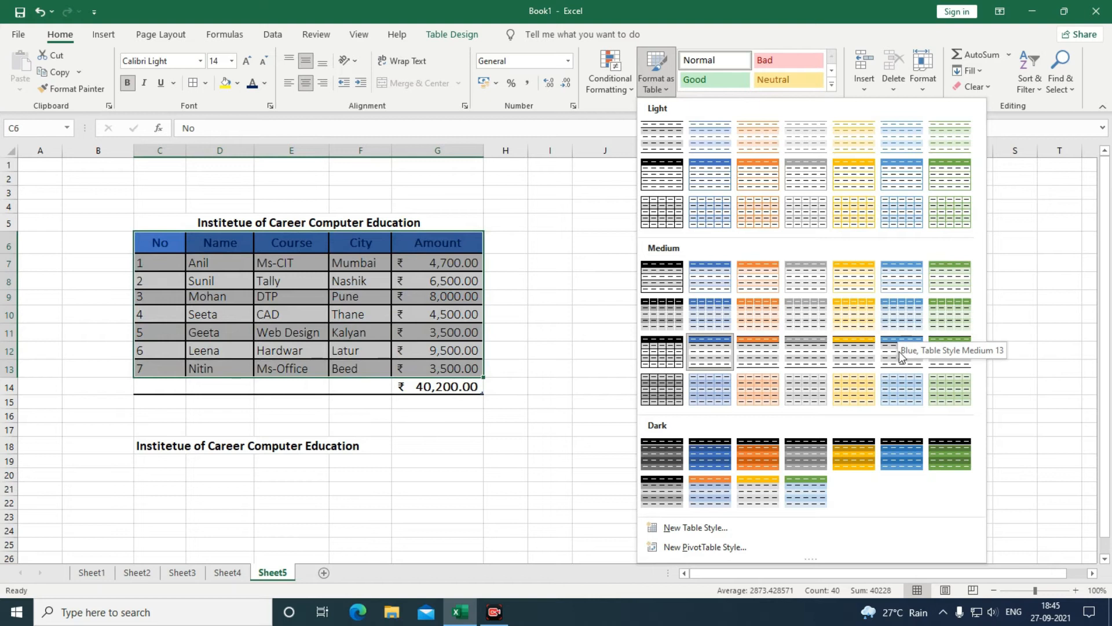
left_click(900, 351)
left_click(766, 328)
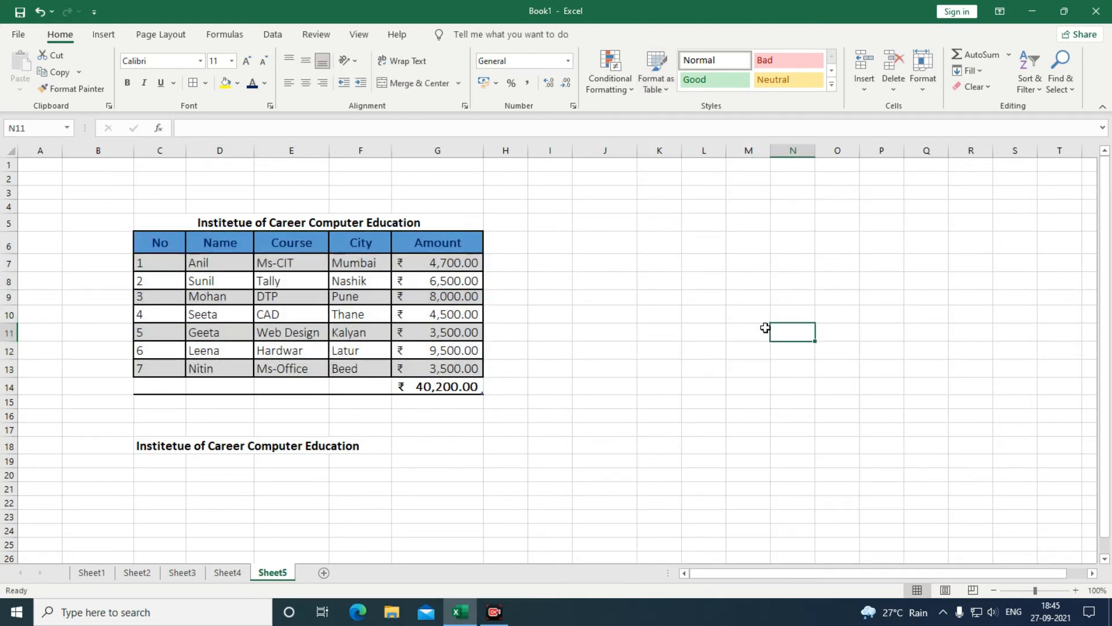
Select row 6 and set its row height to 30.
left_click(919, 93)
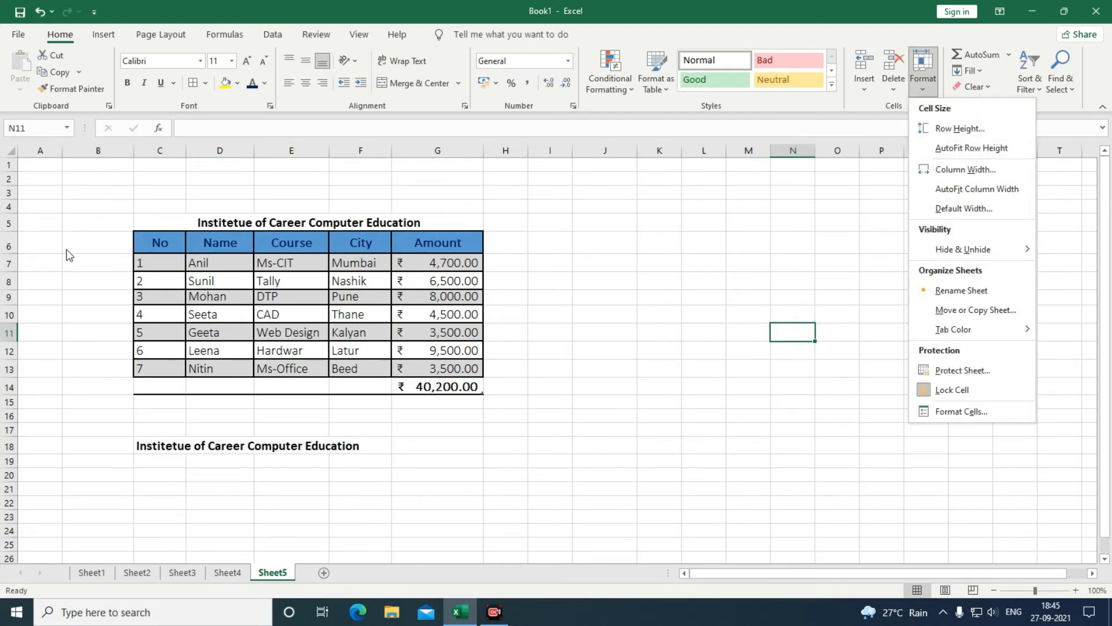
left_click(10, 245)
left_click(11, 245)
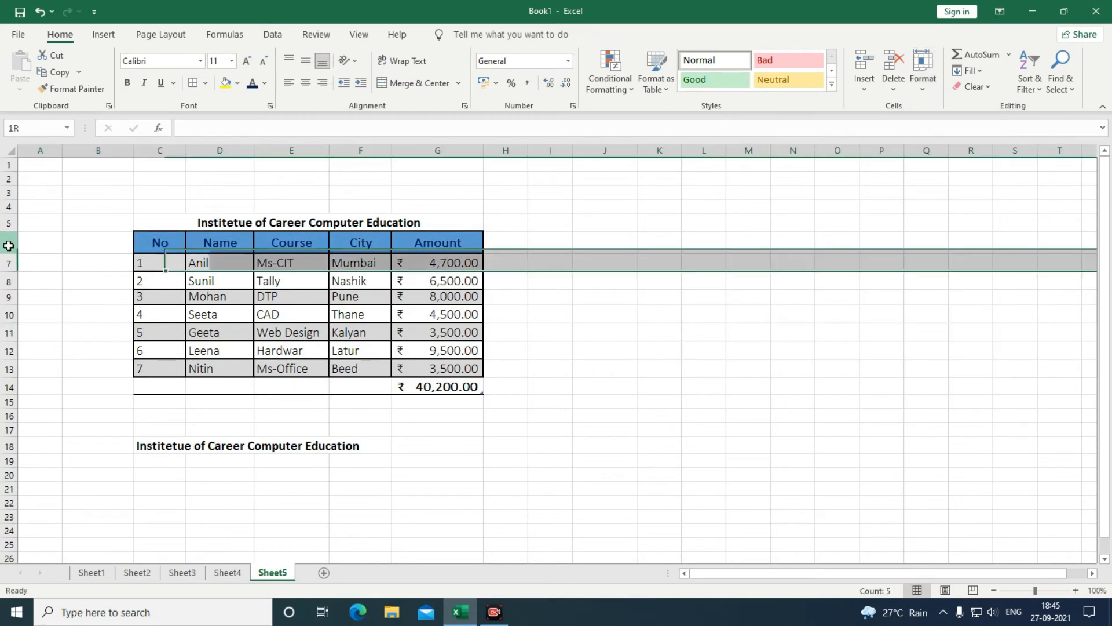
left_click(918, 88)
left_click(941, 131)
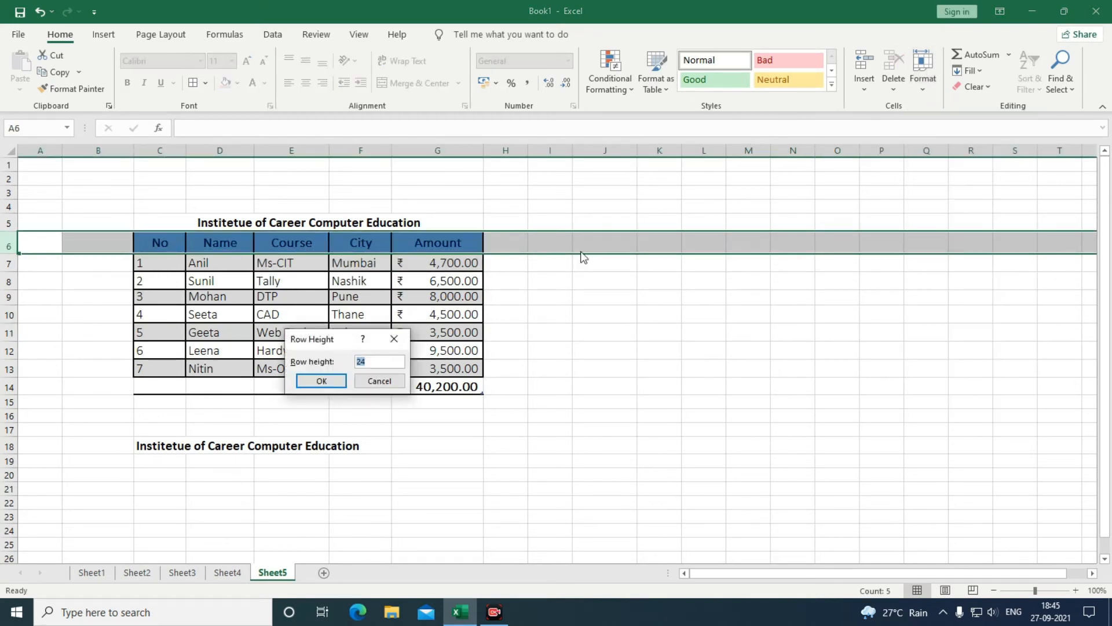
left_click_drag(353, 346, 768, 300)
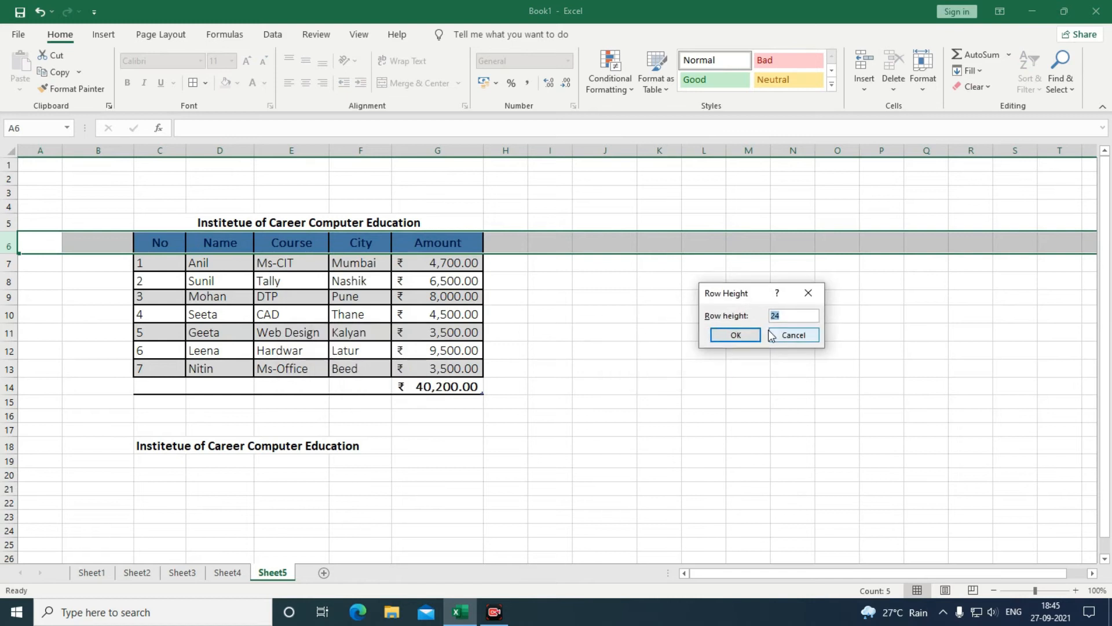
type("30")
key("Return")
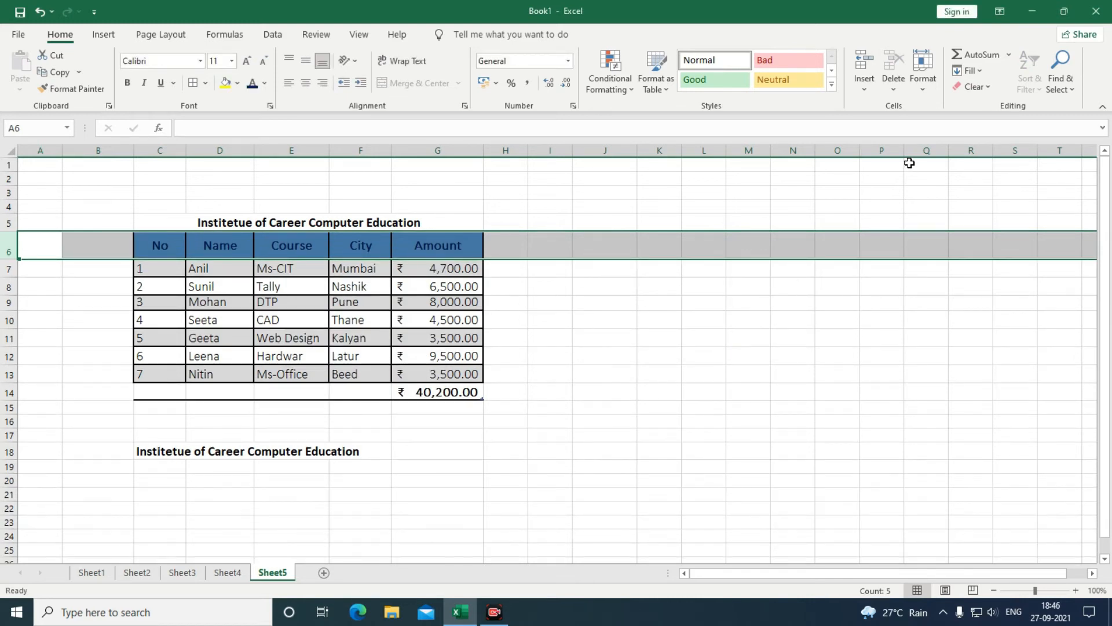
AutoFit row 6, then set its row height to 25.
left_click(922, 87)
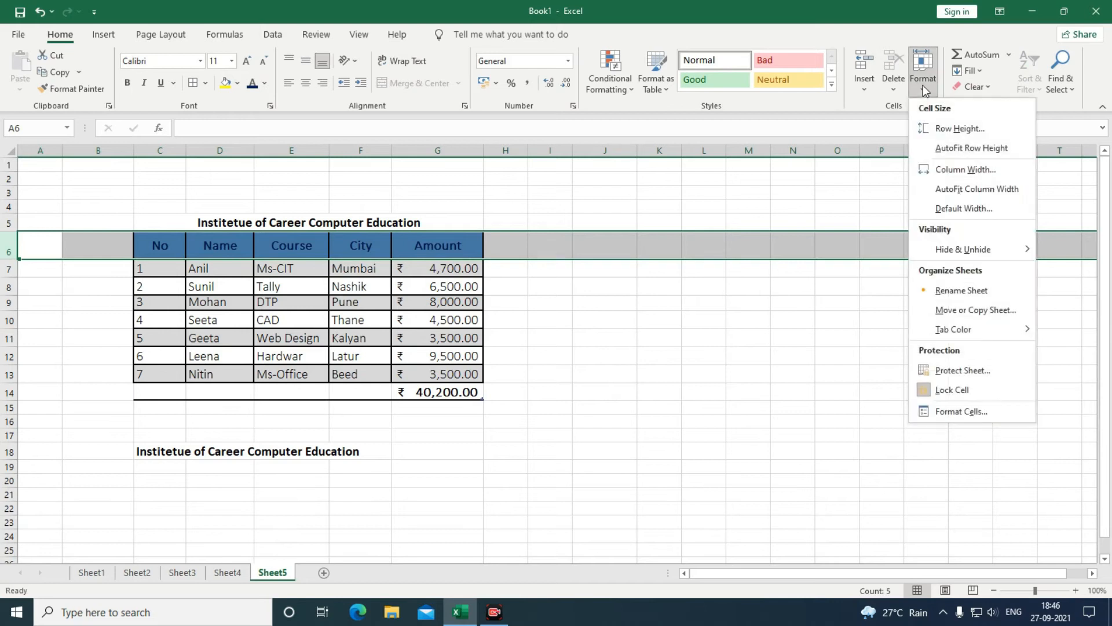
left_click(937, 148)
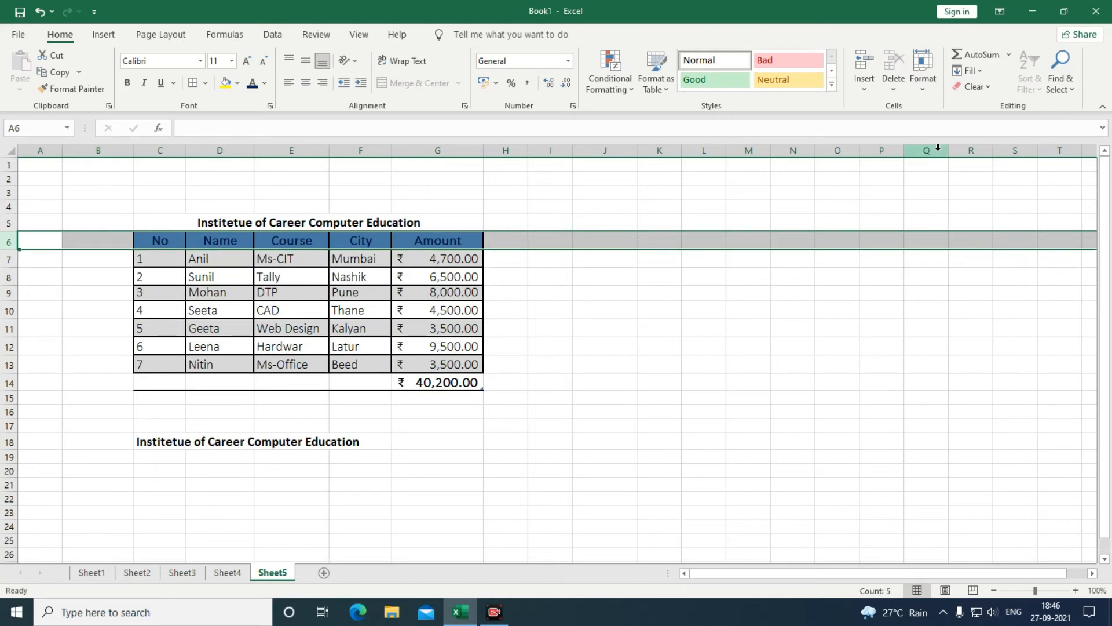
left_click(918, 89)
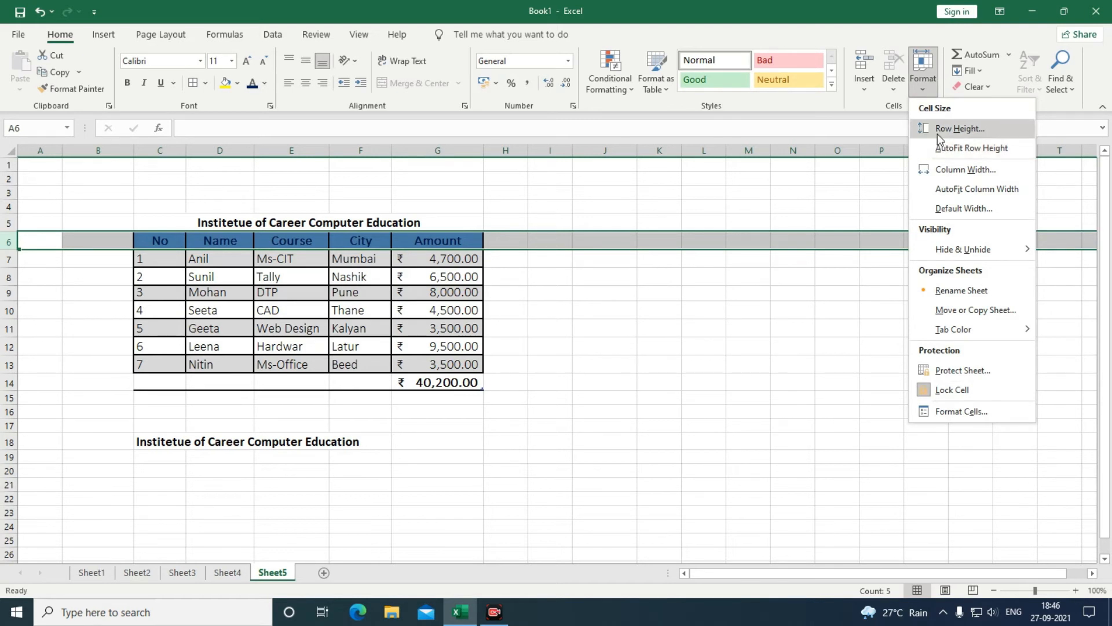
left_click(938, 129)
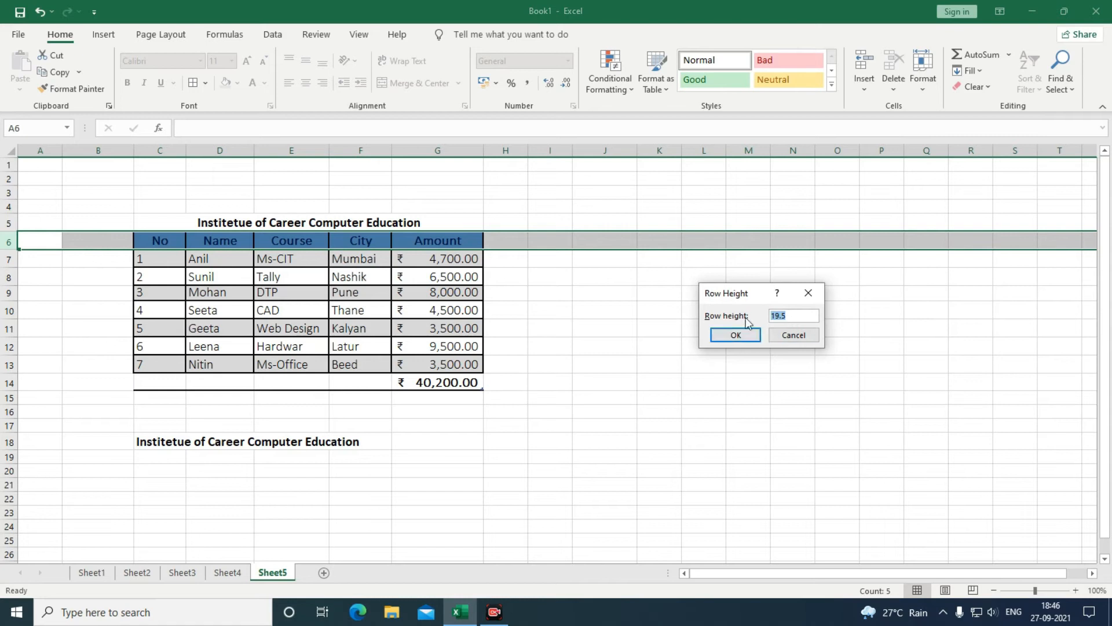
type("25")
key("Return")
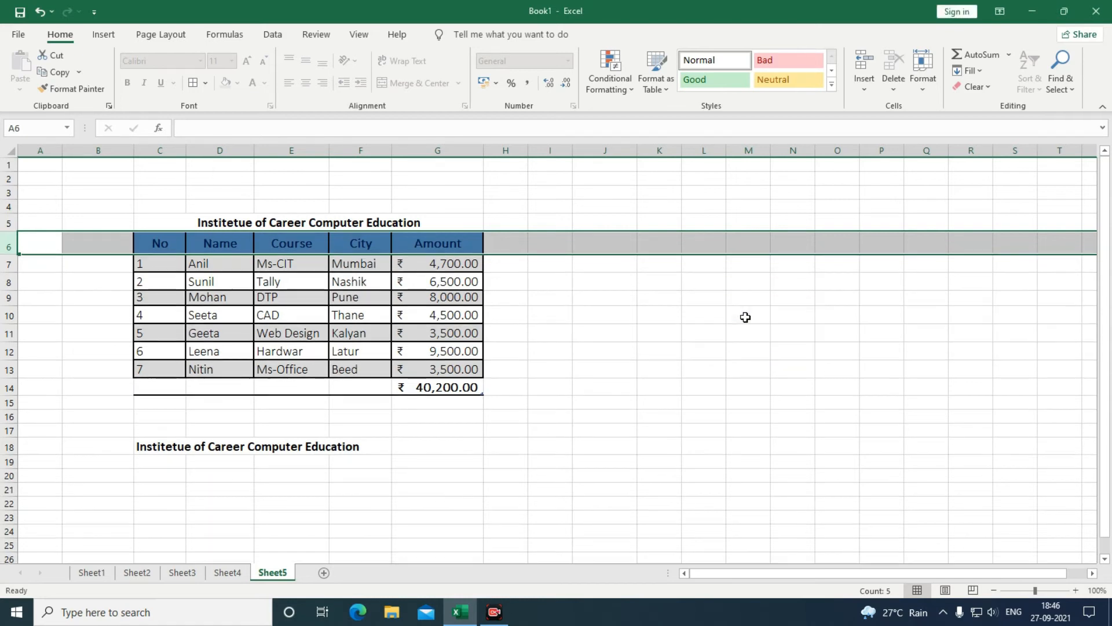
Set column C's width to 30, then change it to 15.
left_click(894, 87)
left_click(904, 93)
left_click(923, 87)
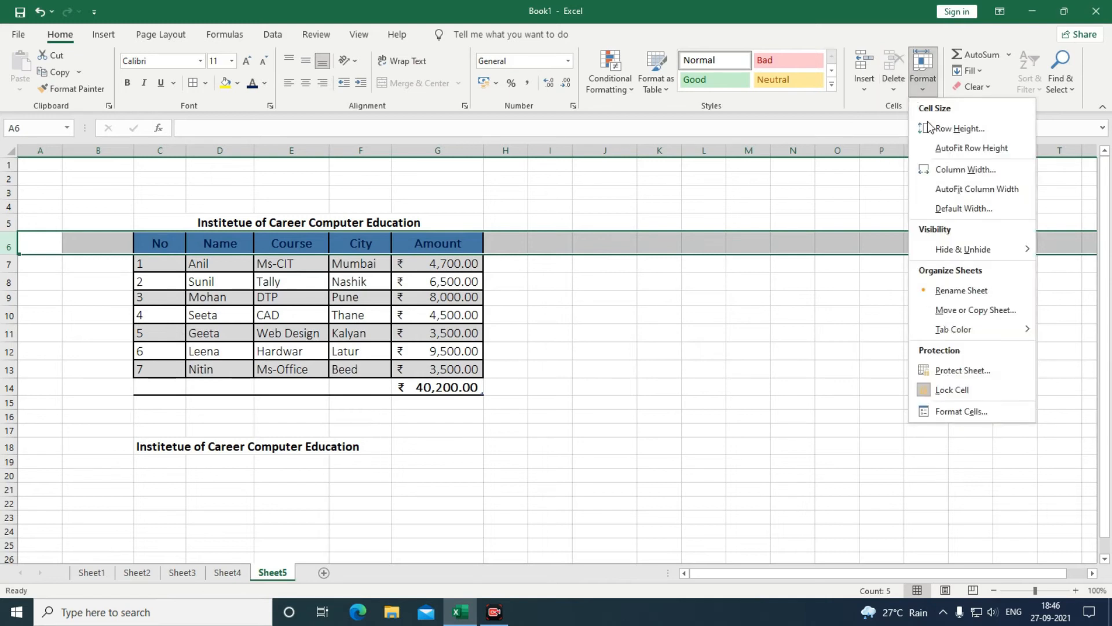
left_click(938, 169)
left_click(795, 335)
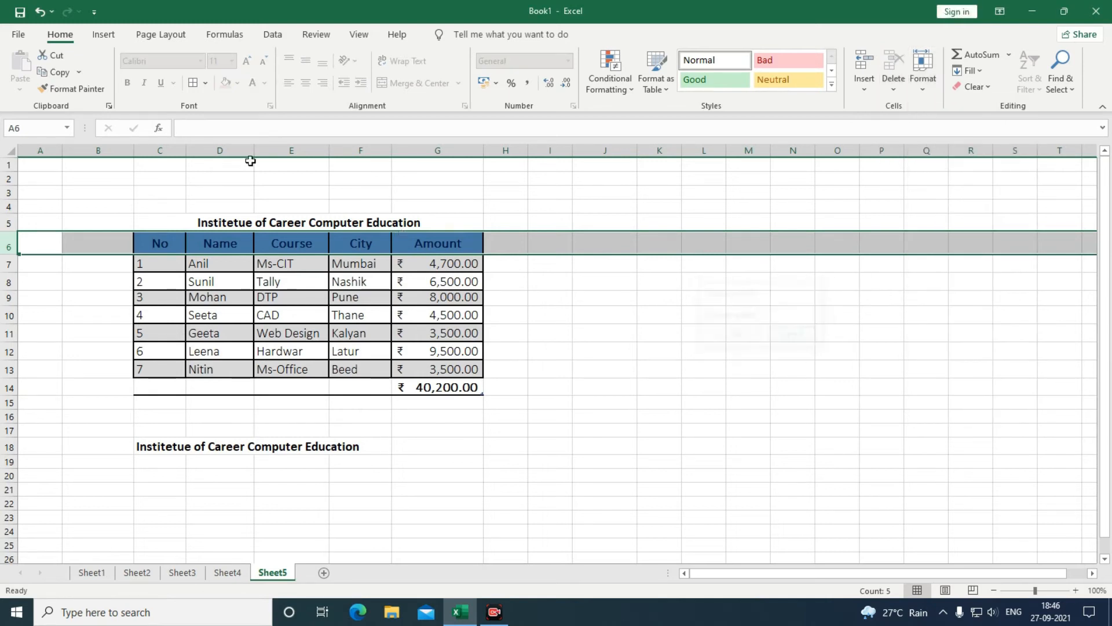
left_click(159, 150)
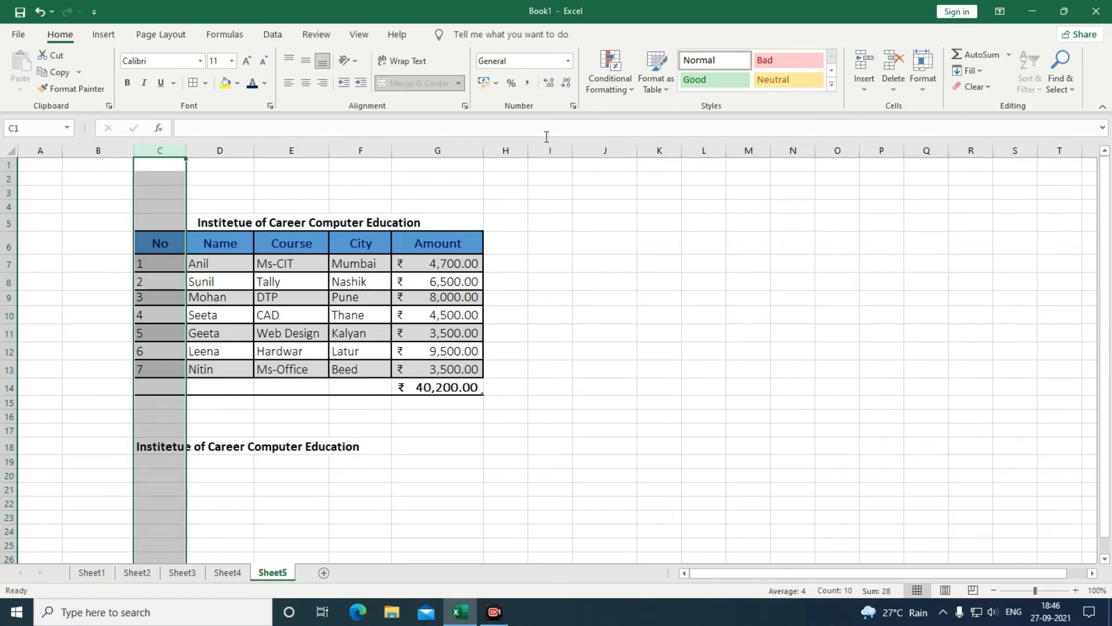
left_click(923, 81)
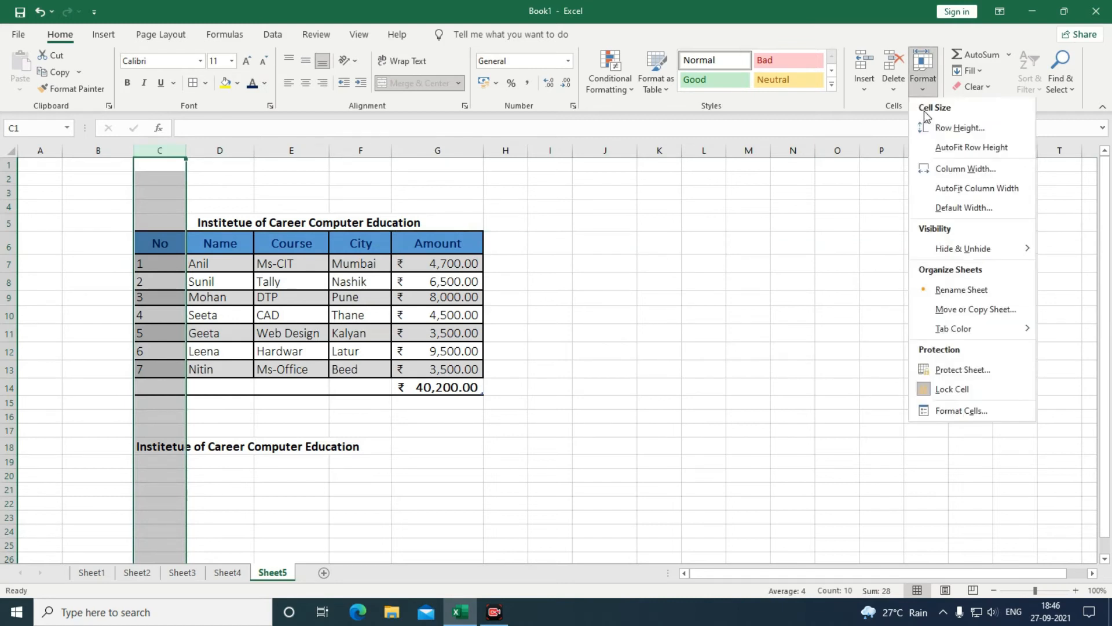
left_click(938, 177)
type("3")
key("Return")
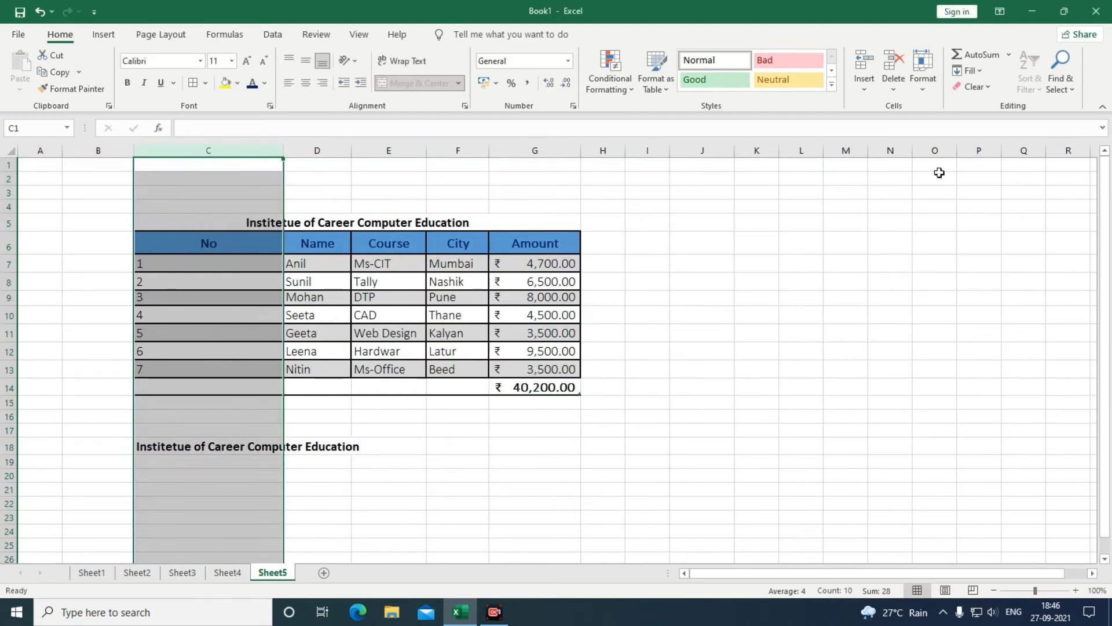
left_click(913, 91)
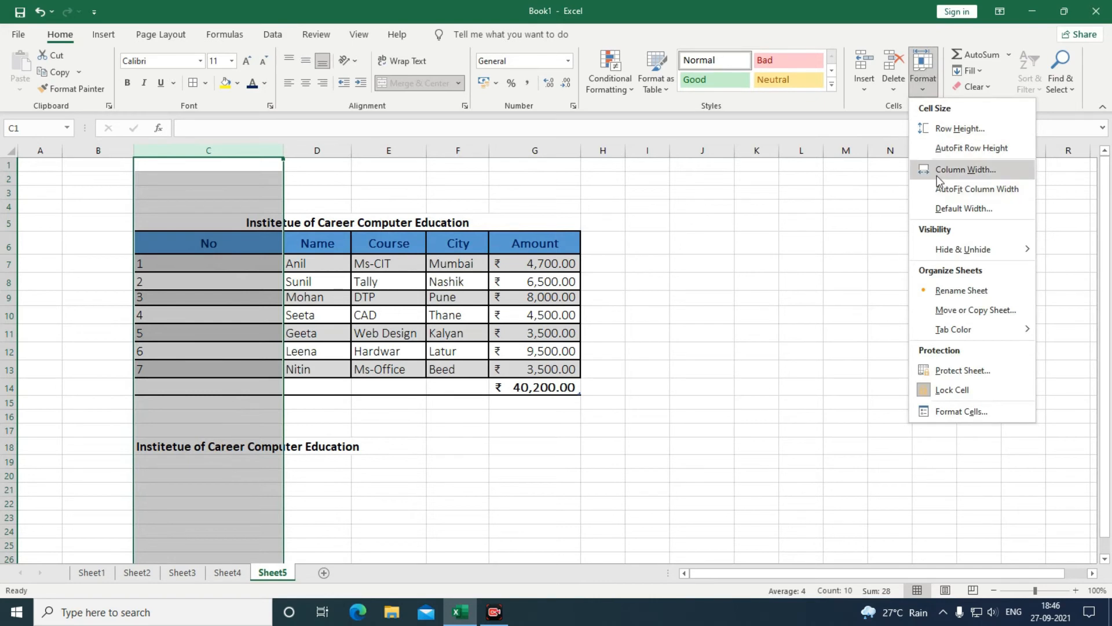
left_click(936, 175)
type("15")
key("Return")
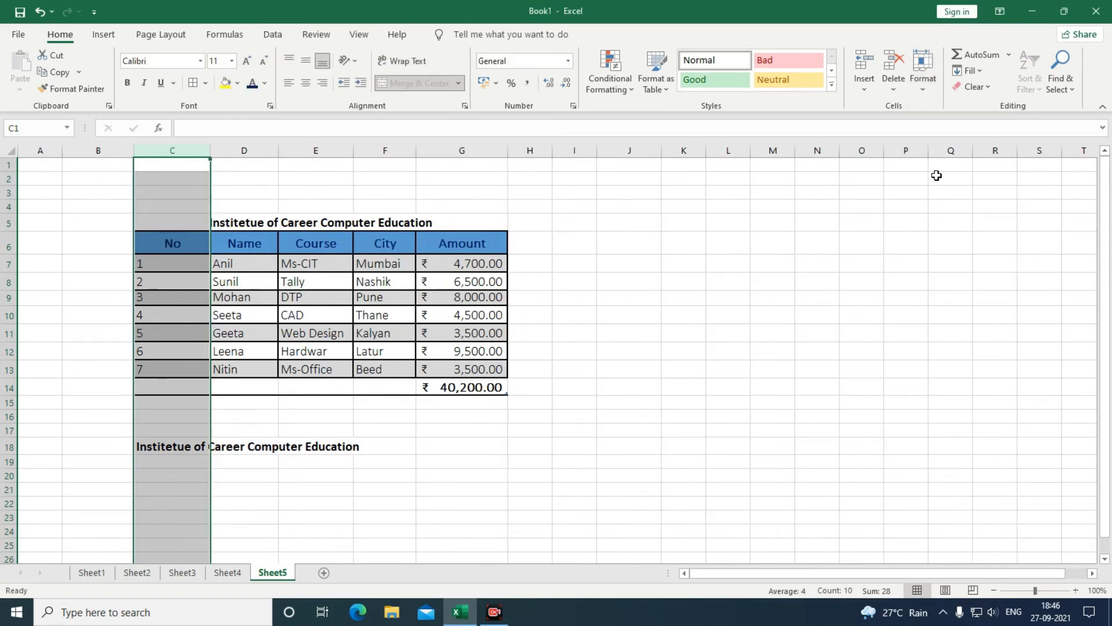
Try AutoFit Column Width on columns C and D, undoing each.
left_click(920, 88)
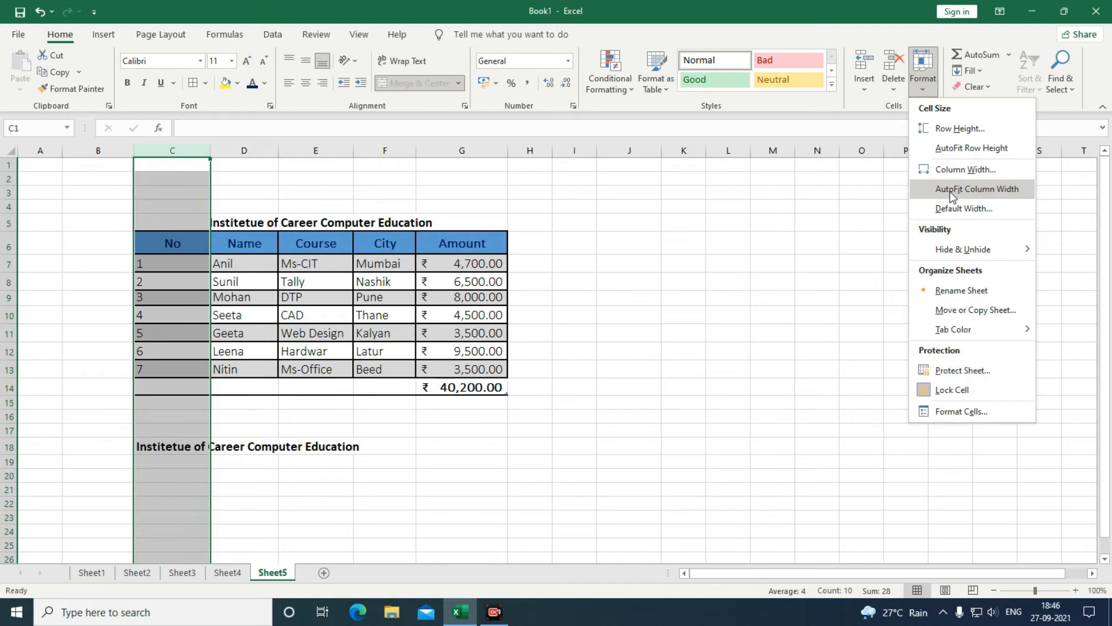
left_click(951, 191)
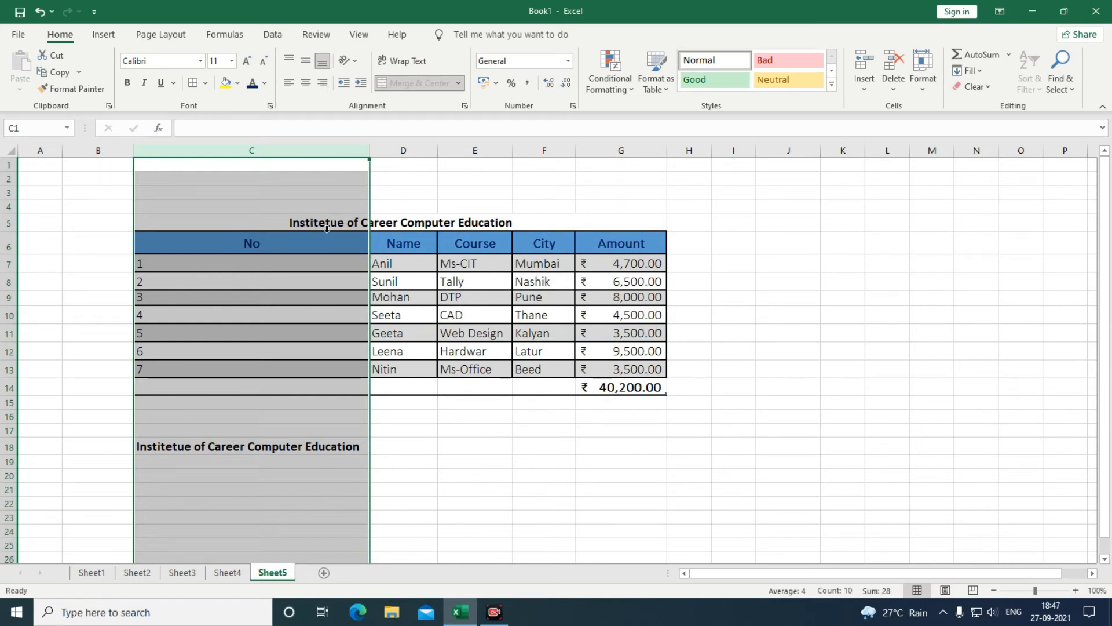
key("ctrl+z")
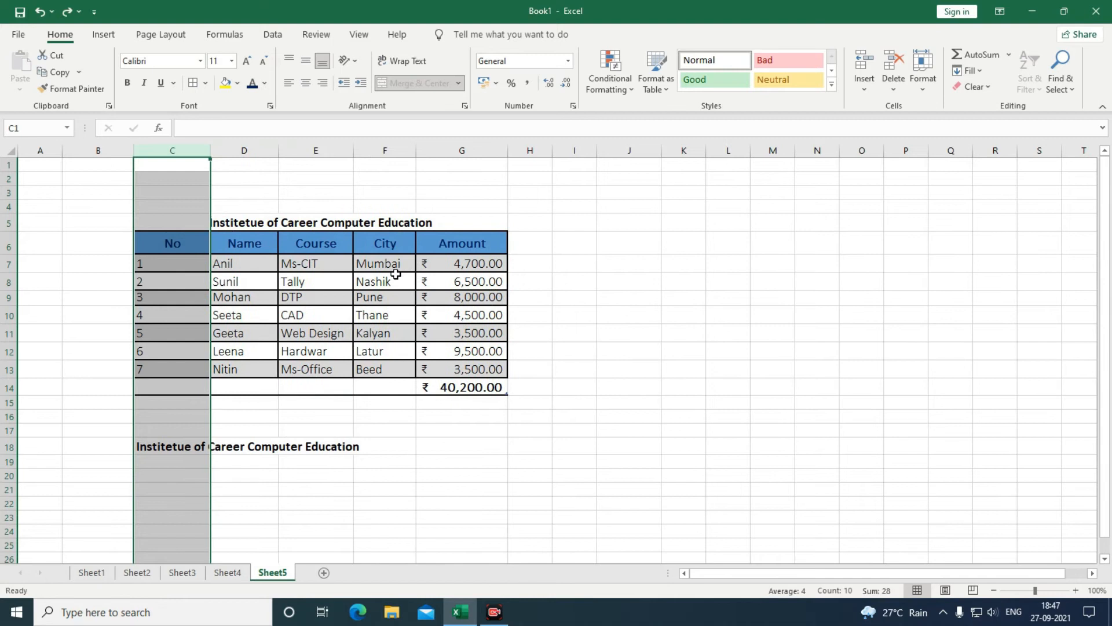
left_click(395, 277)
left_click(244, 151)
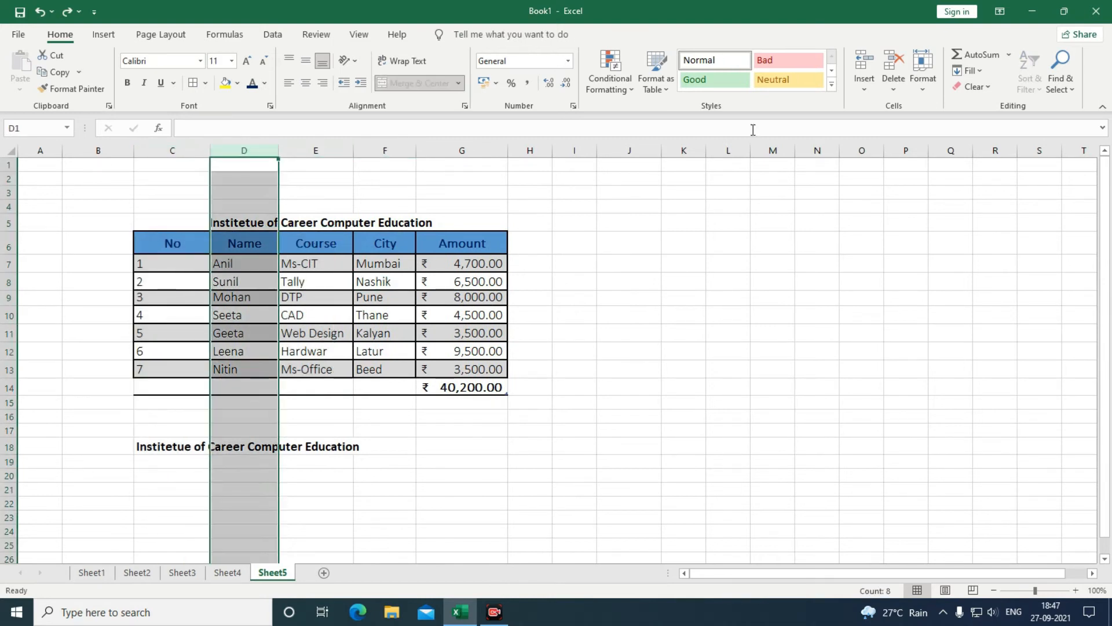
left_click(918, 91)
left_click(940, 187)
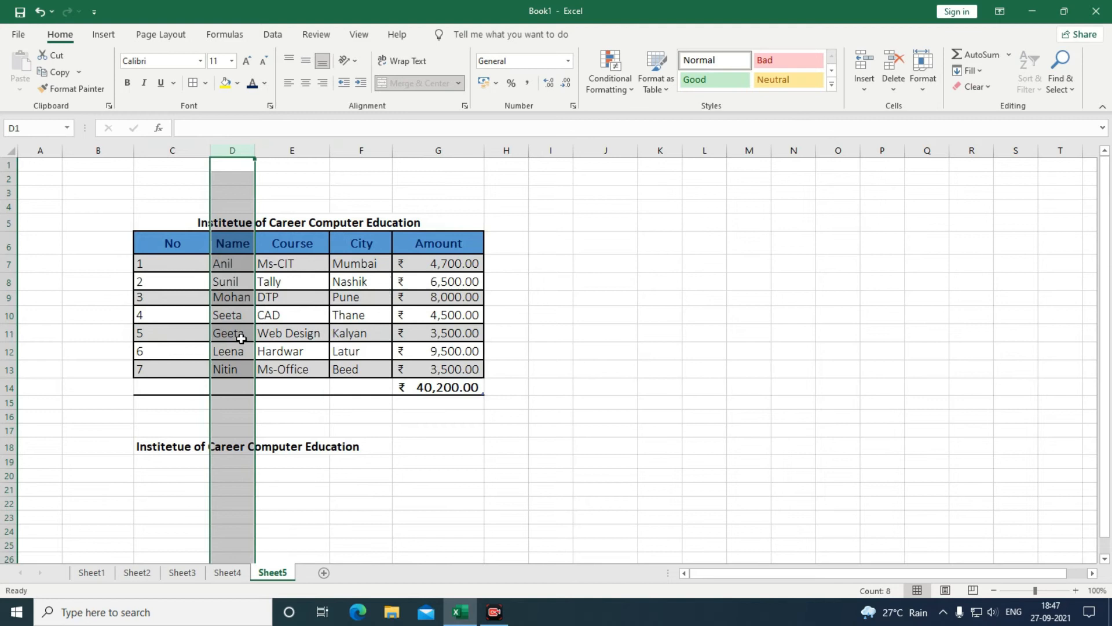
key("ctrl+z")
left_click(923, 72)
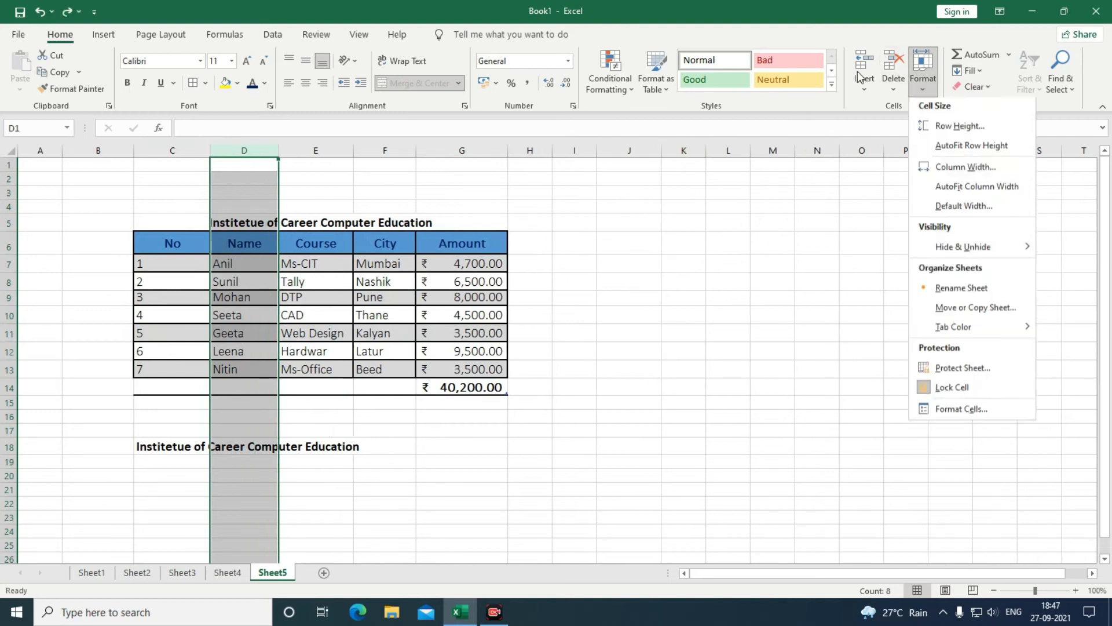
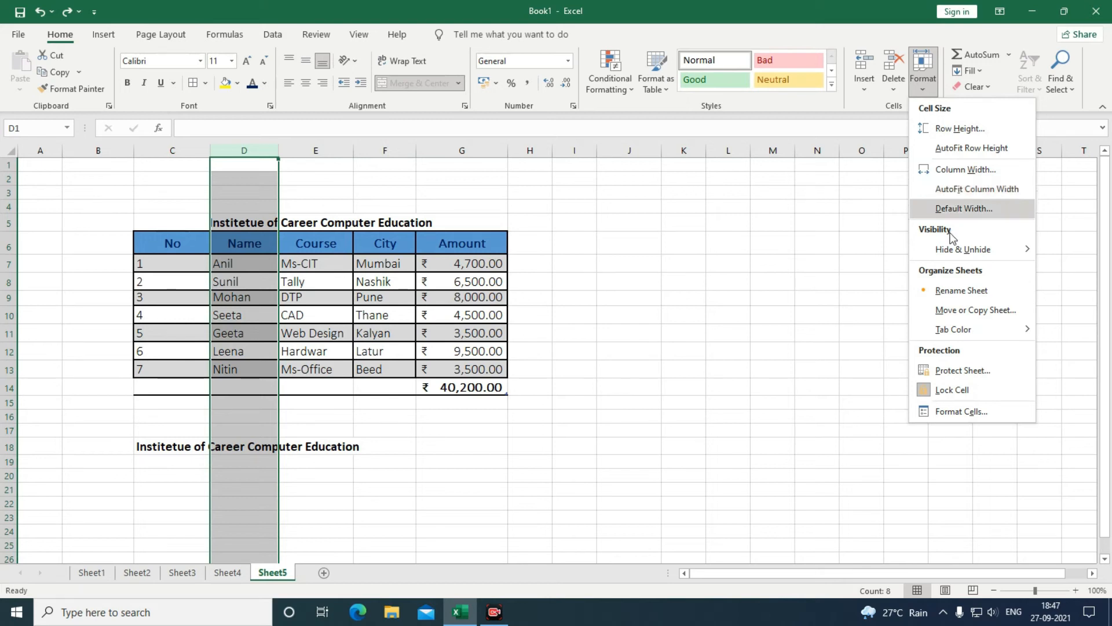
Hide row 18, which holds the repeated title.
mouse_move(997, 253)
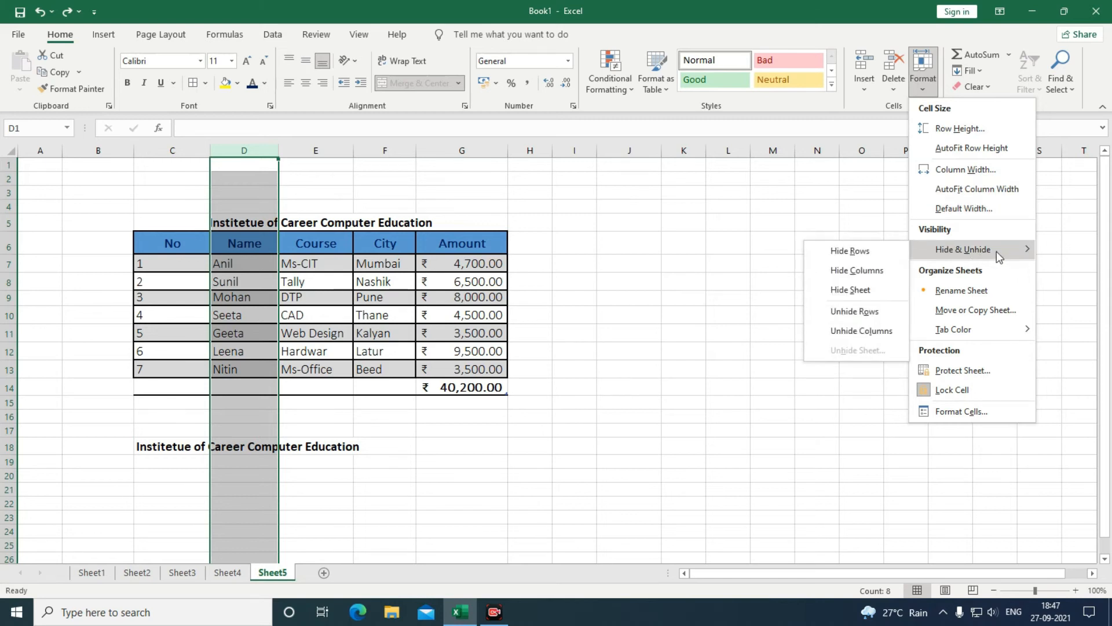
left_click(672, 416)
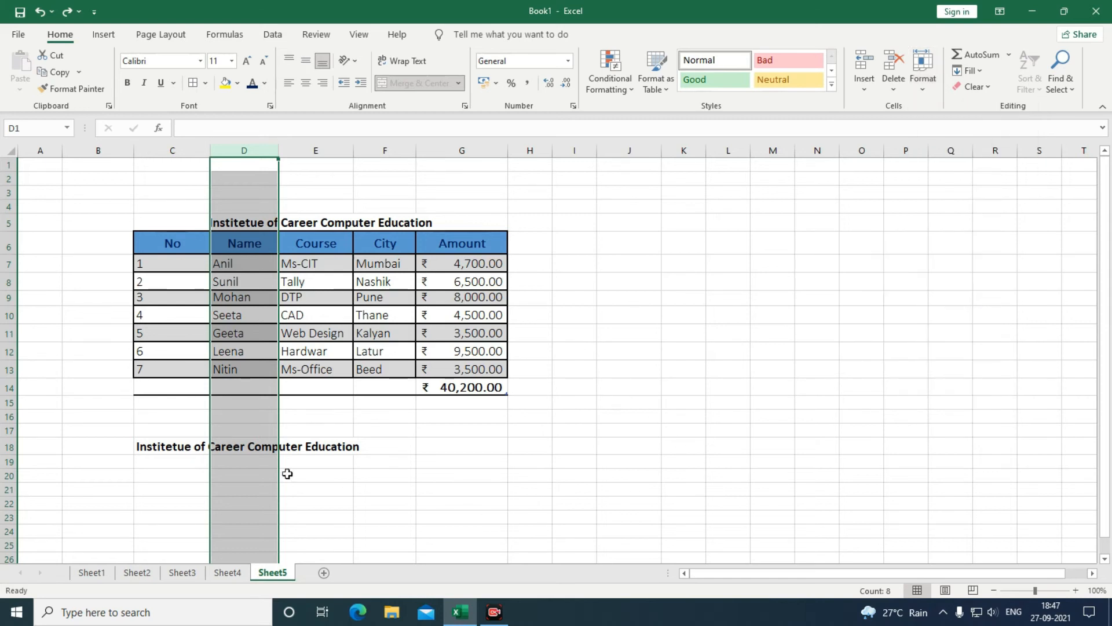
left_click(96, 462)
left_click(10, 448)
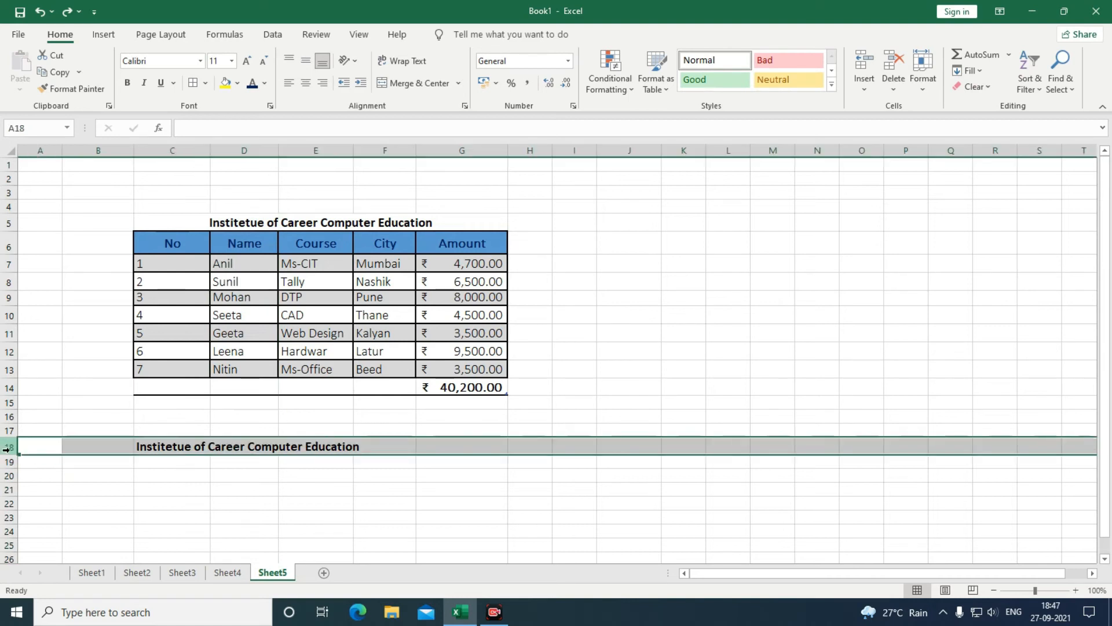
left_click(930, 92)
mouse_move(945, 249)
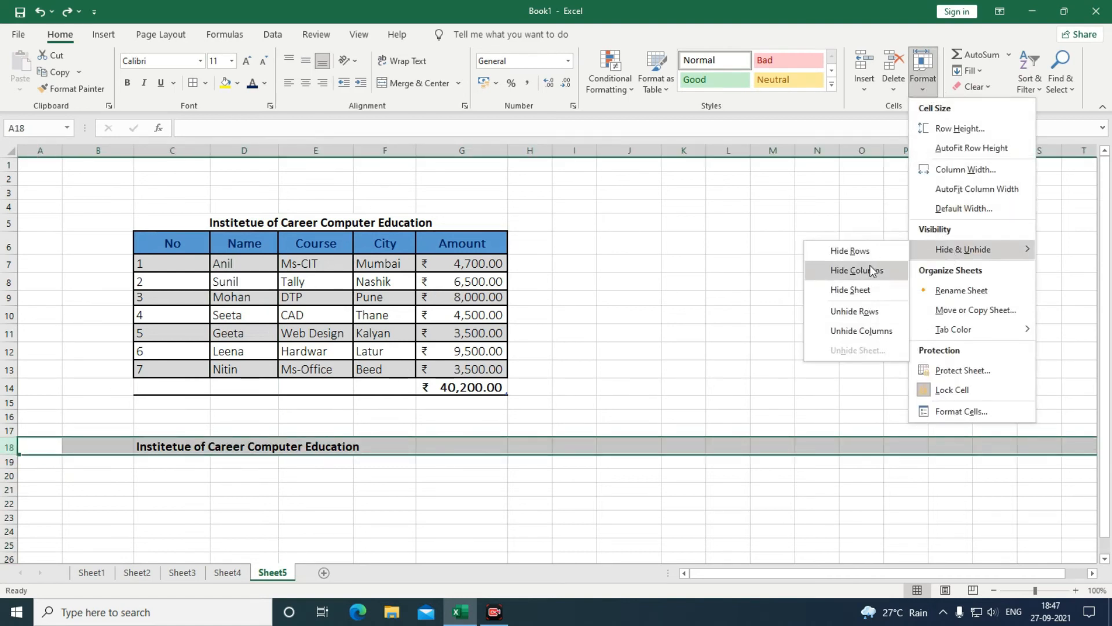
left_click(841, 255)
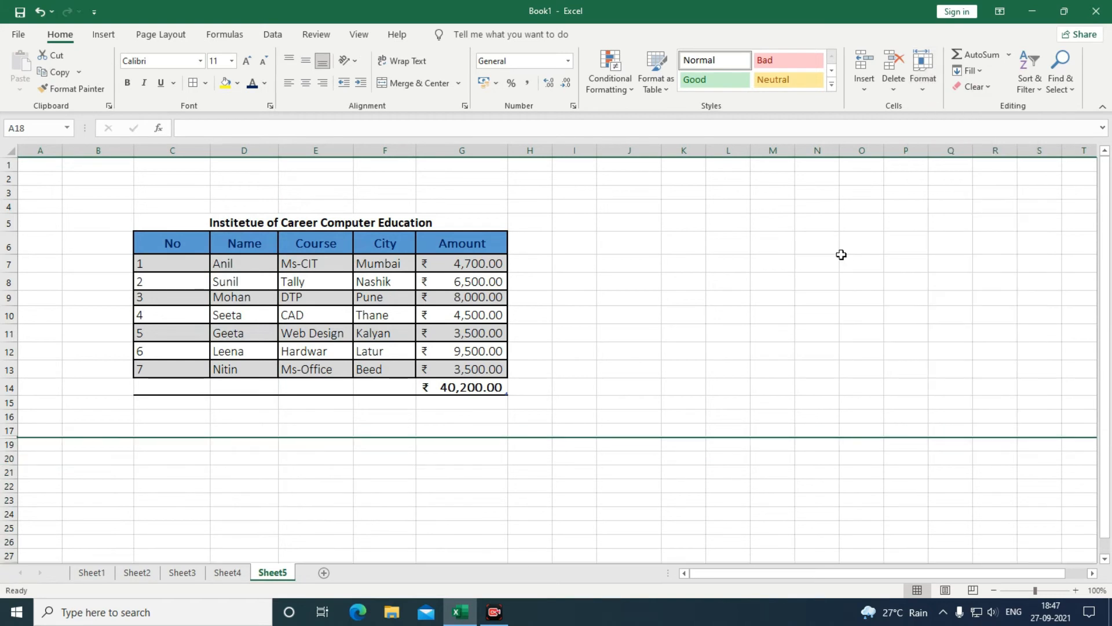
Unhide row 18 by selecting rows 17 through 19 around it.
left_click(7, 430)
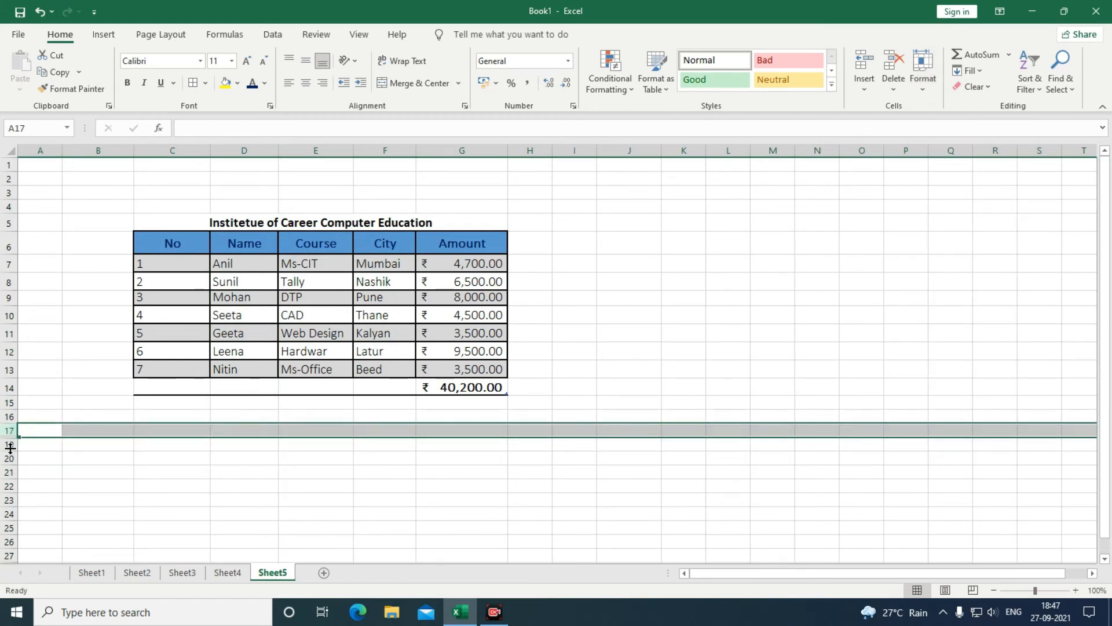
left_click(9, 450)
left_click(924, 90)
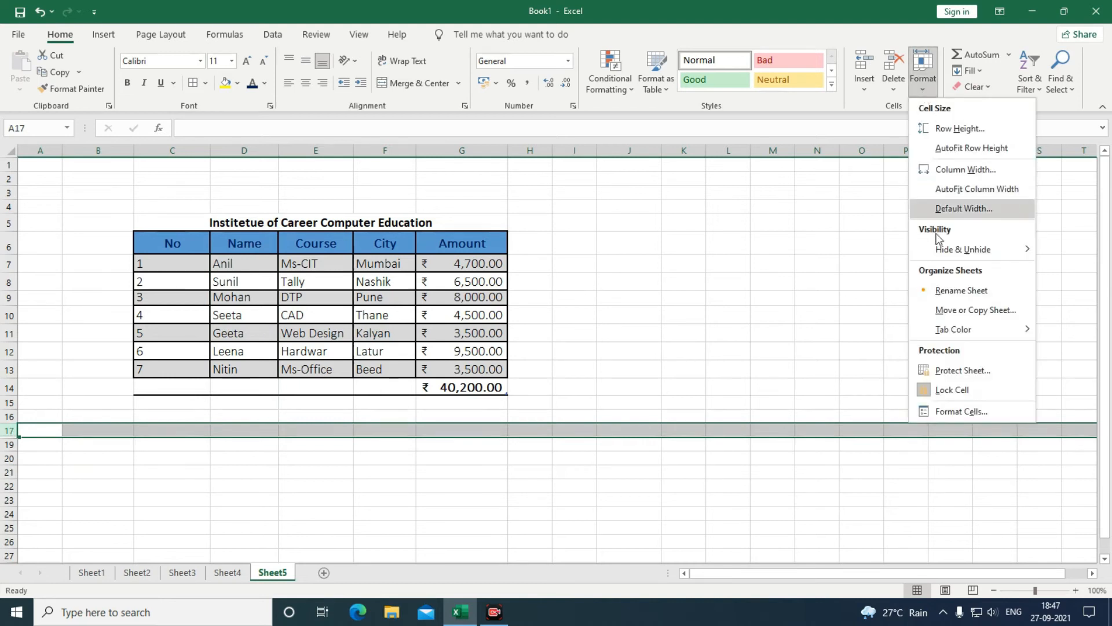
mouse_move(951, 255)
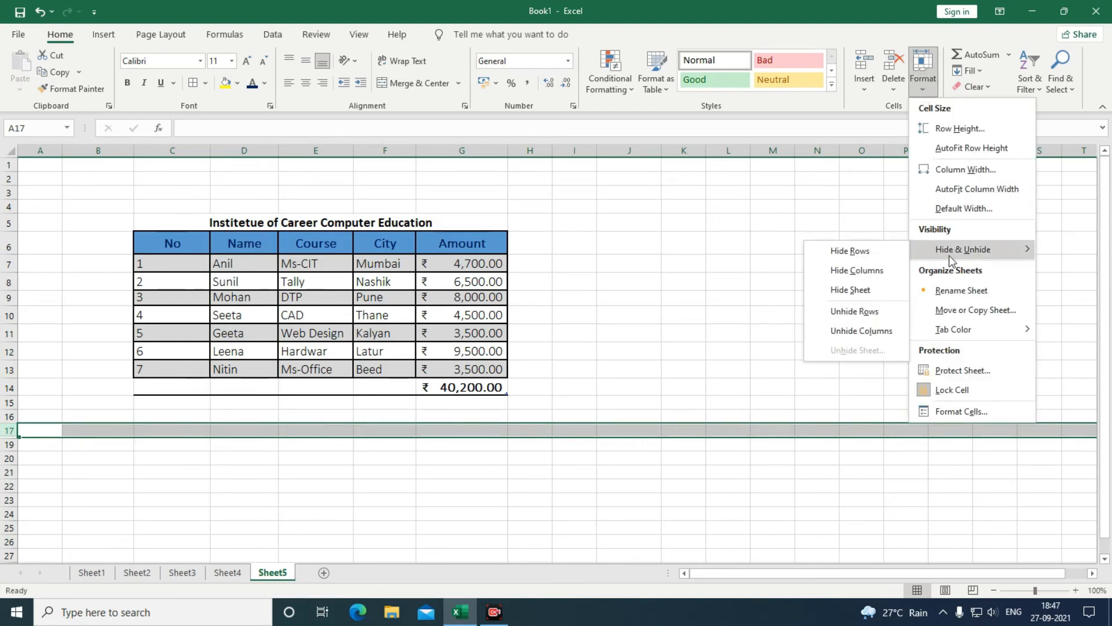
left_click(847, 312)
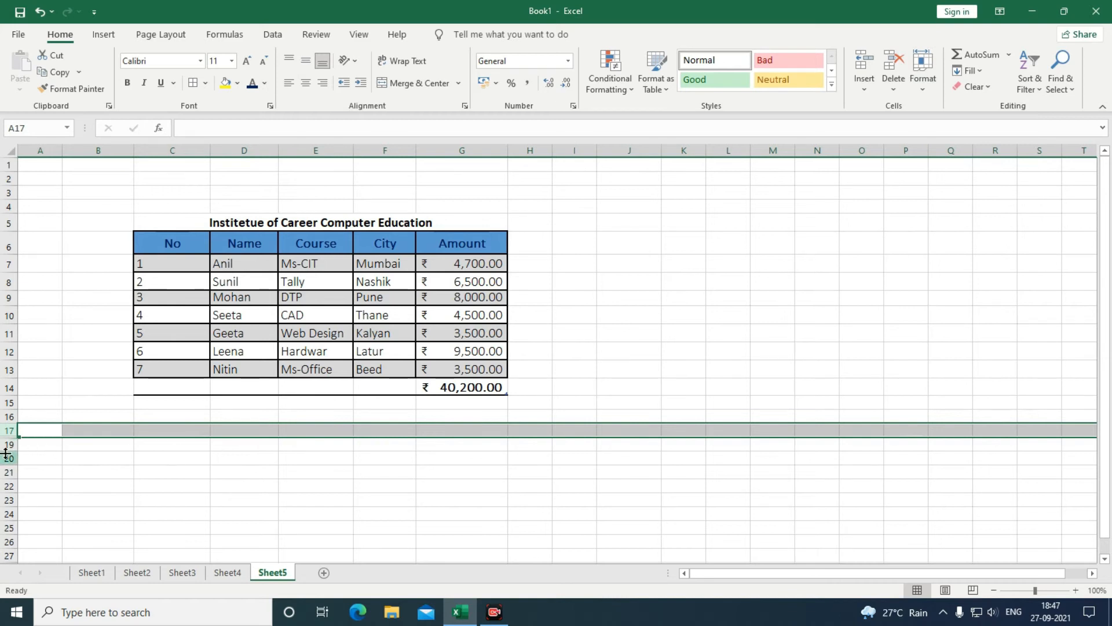
left_click_drag(8, 430, 9, 444)
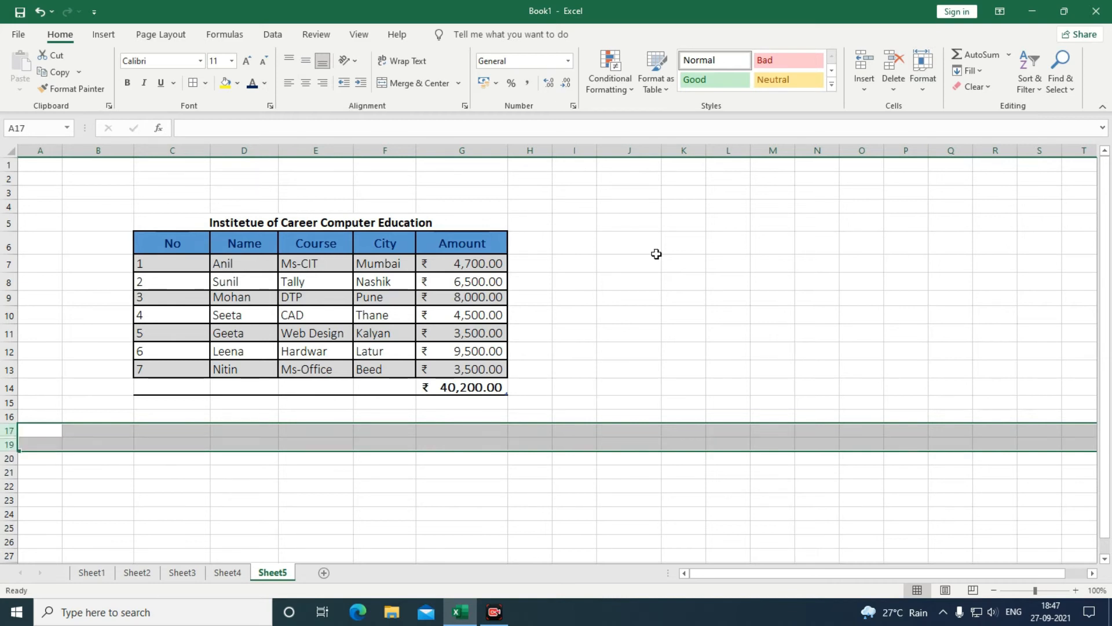
left_click(923, 93)
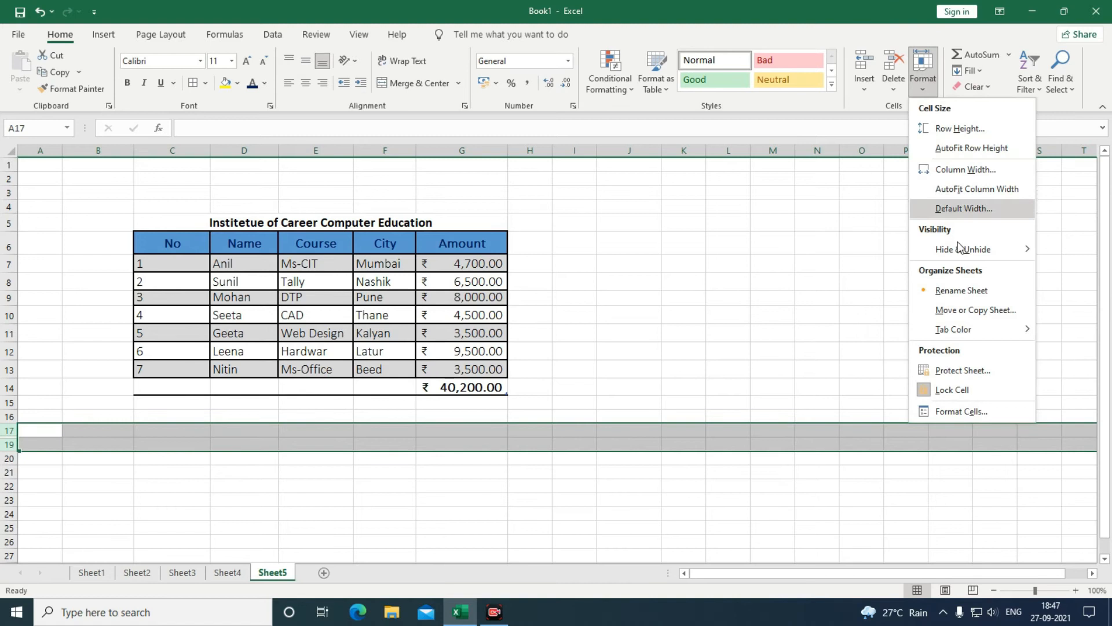
mouse_move(962, 249)
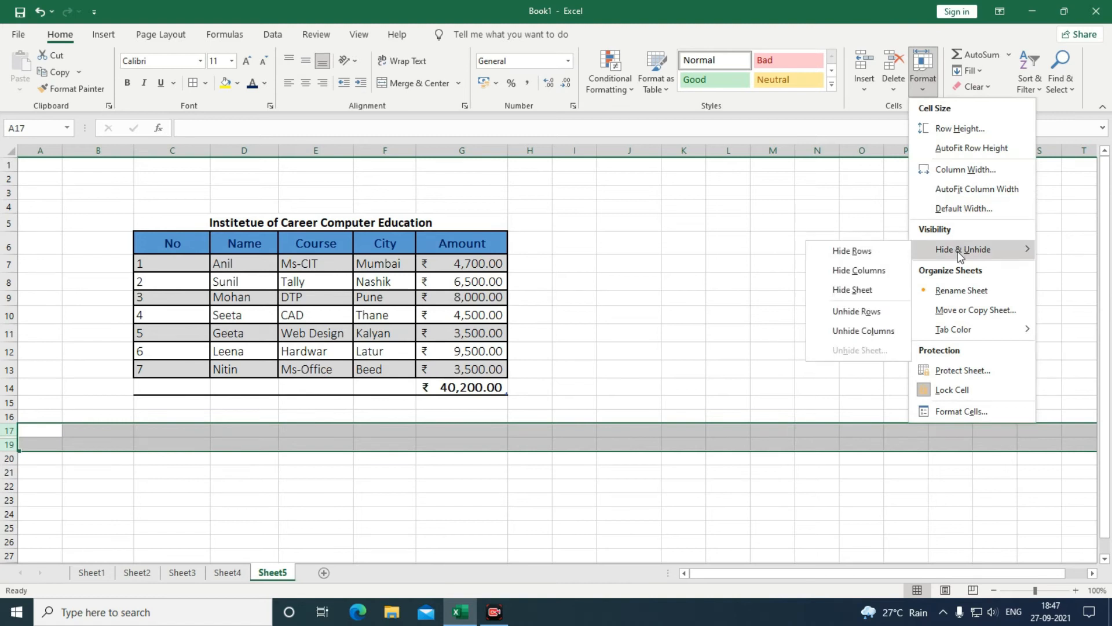
left_click(851, 313)
Hide the Amount column G with Ctrl+0.
left_click(180, 532)
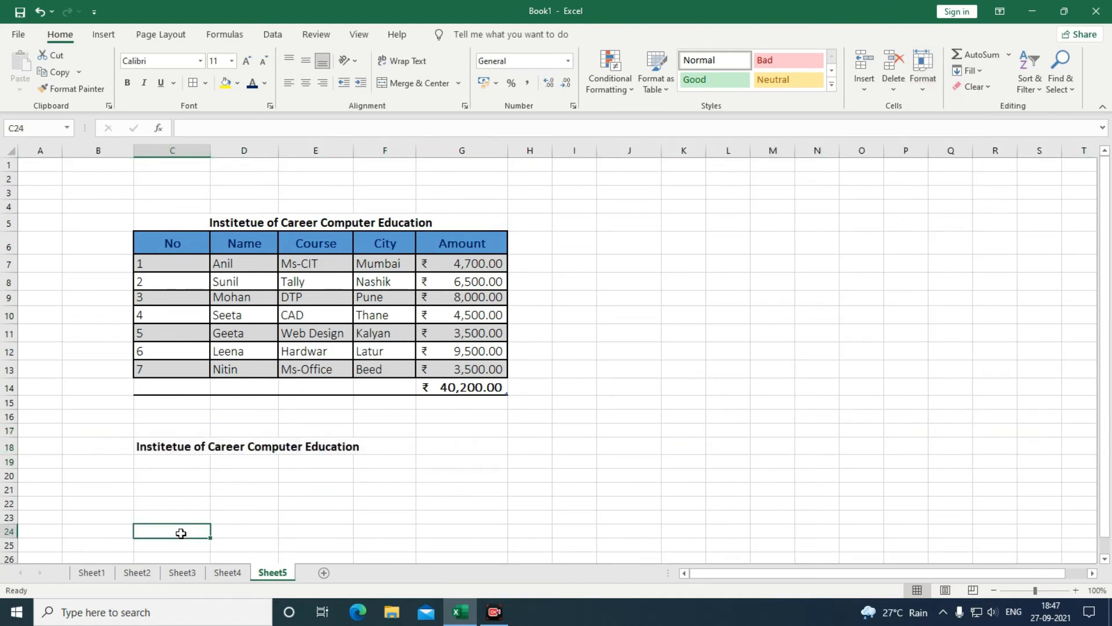
left_click(442, 150)
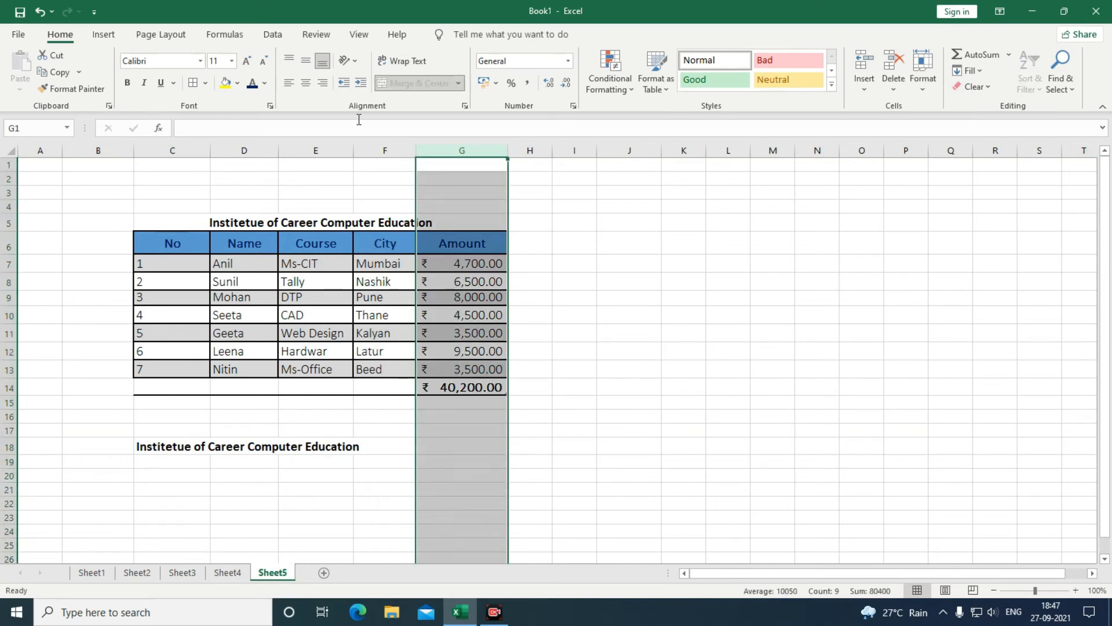
left_click(923, 75)
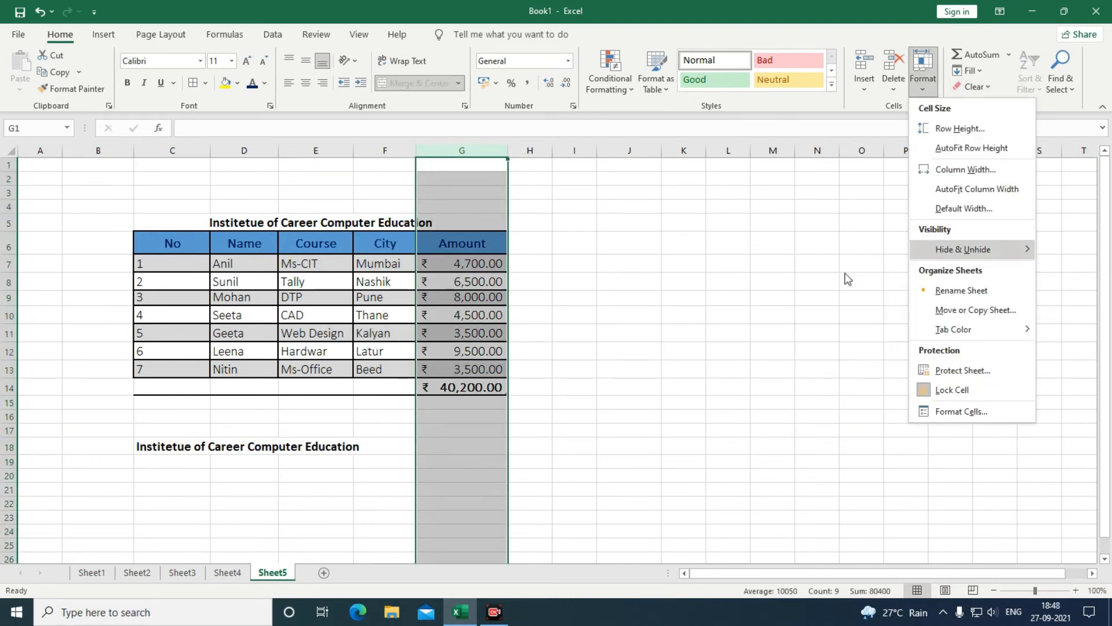
key("ctrl+0")
left_click(726, 346)
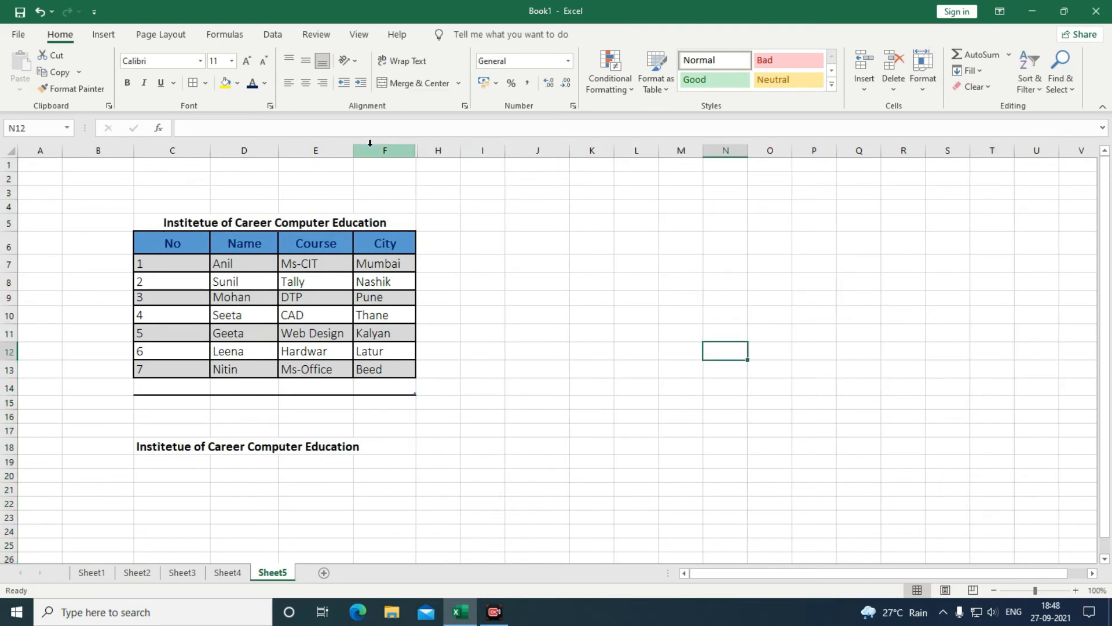
Unhide column G by selecting columns F through H around it.
left_click(401, 152)
left_click(442, 152)
left_click_drag(384, 152, 433, 145)
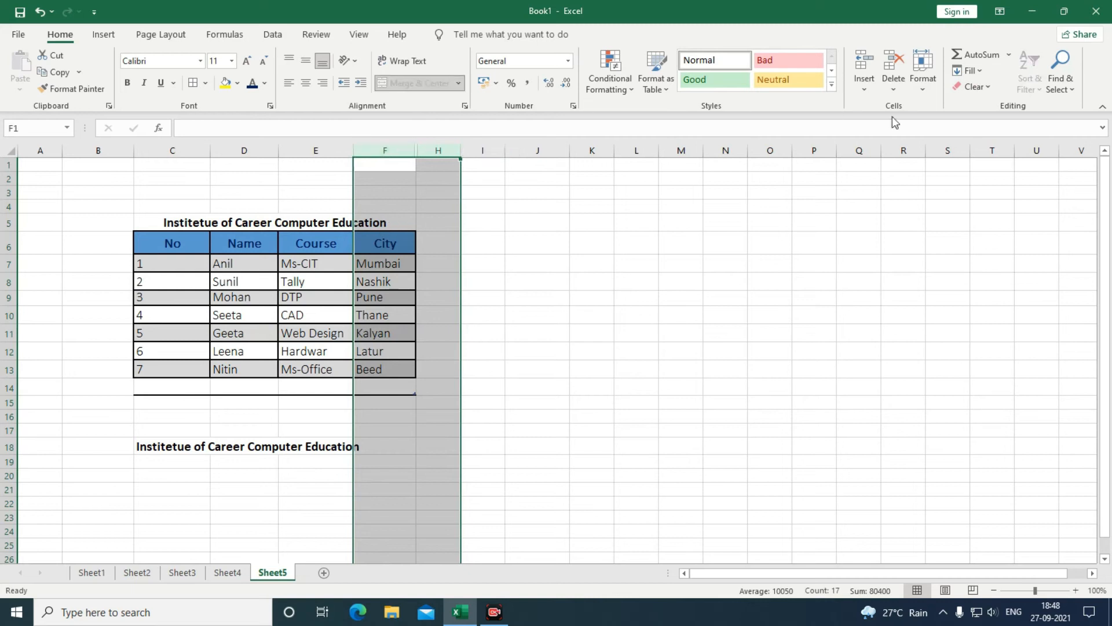
left_click(923, 82)
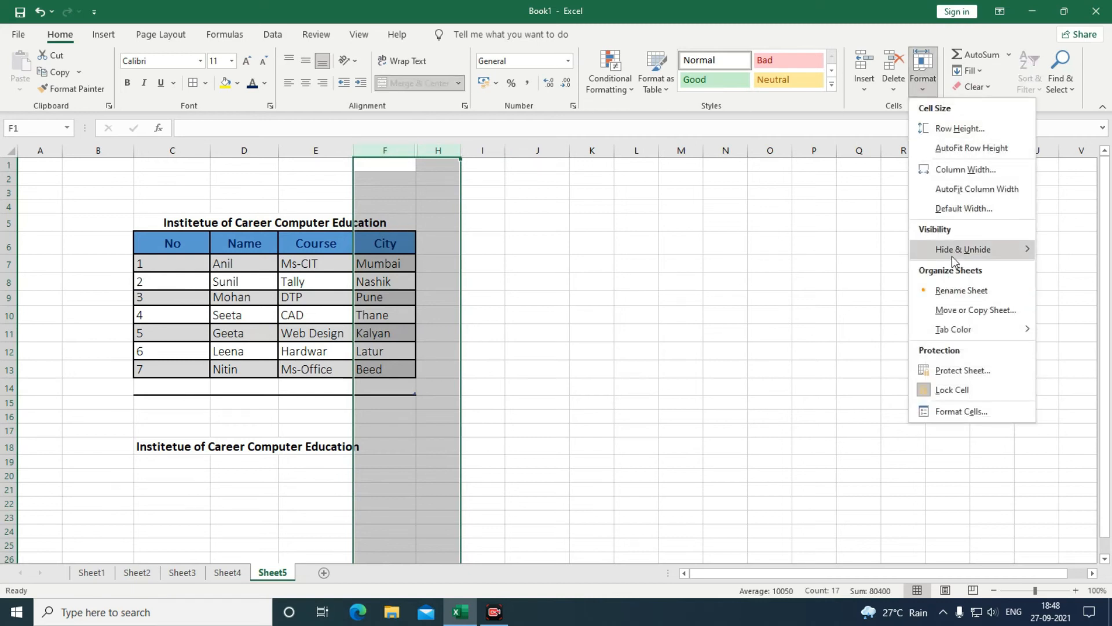
mouse_move(953, 256)
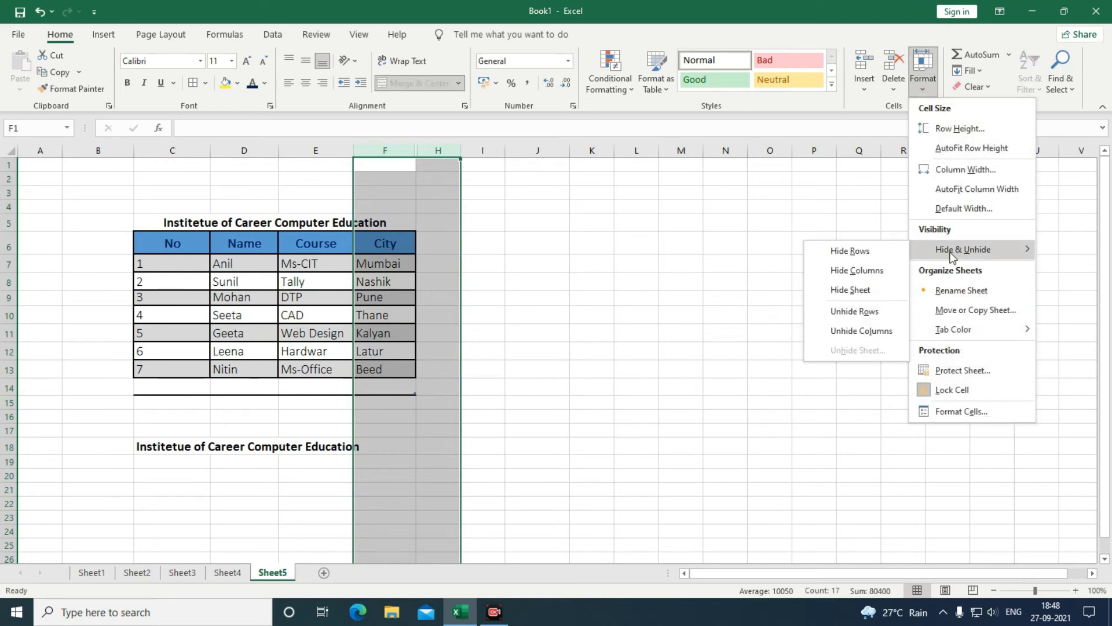
left_click(863, 331)
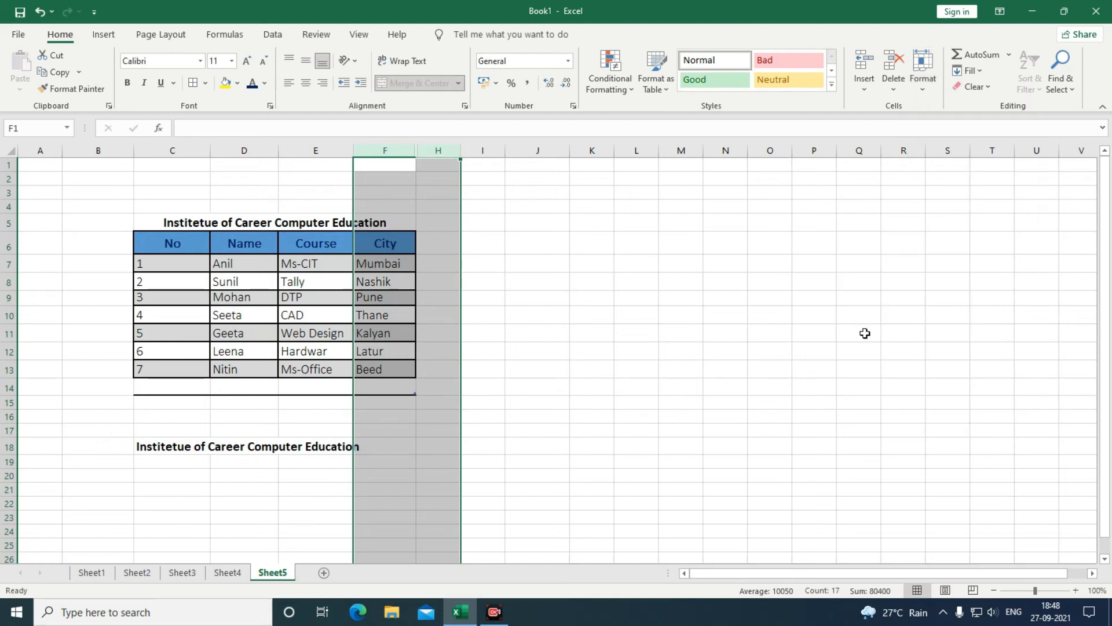
left_click(735, 333)
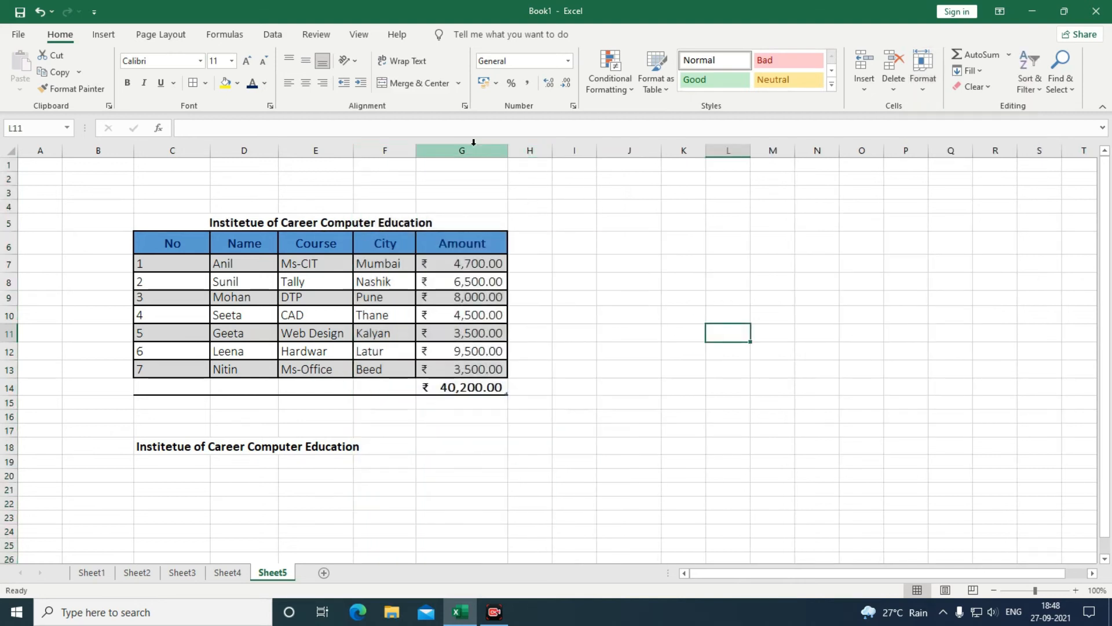
Hide Sheet1, then unhide it and return to Sheet5.
left_click(92, 574)
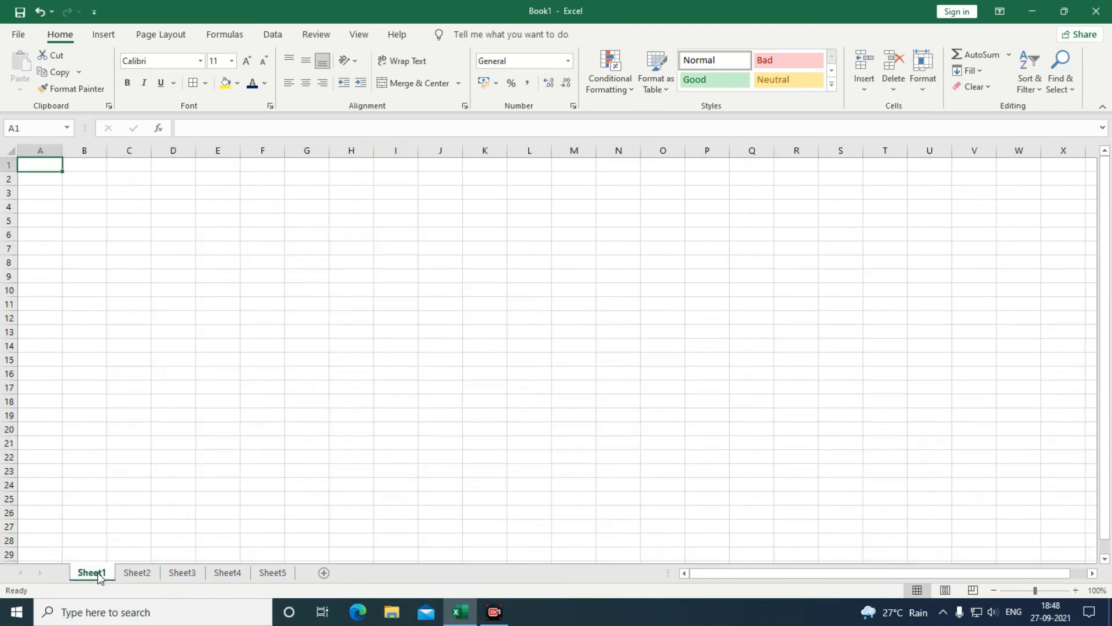
left_click(917, 86)
mouse_move(946, 250)
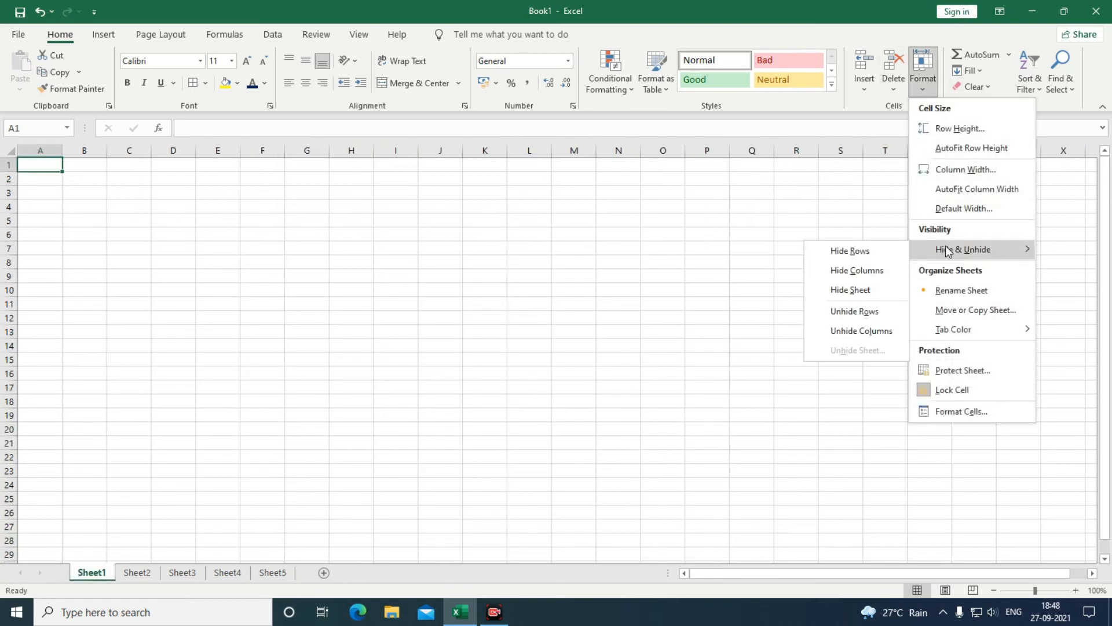
left_click(847, 291)
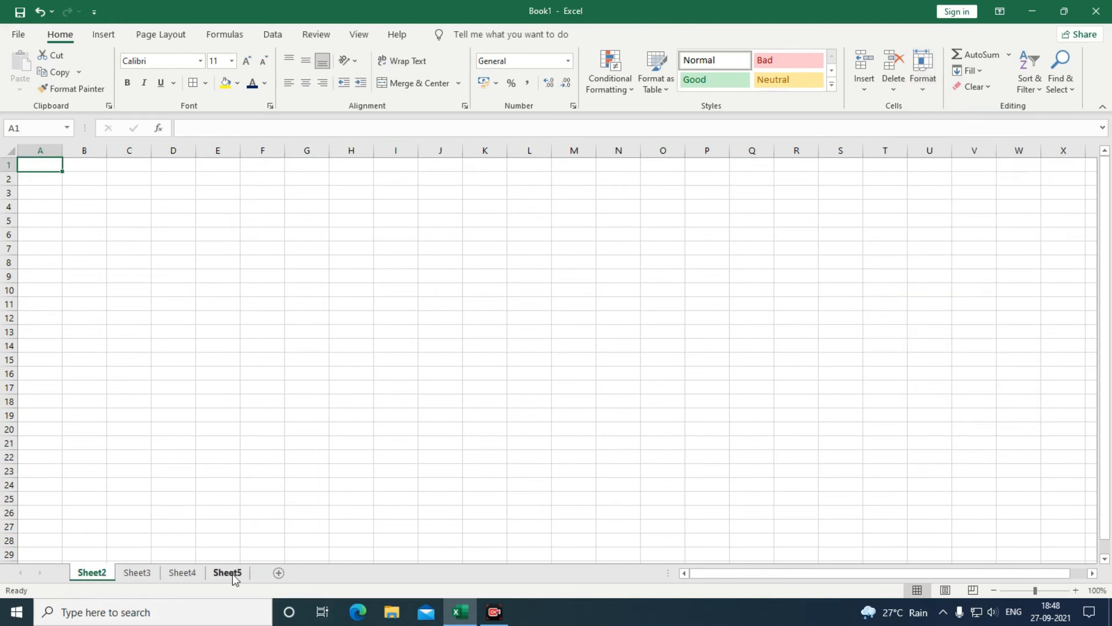
left_click(917, 93)
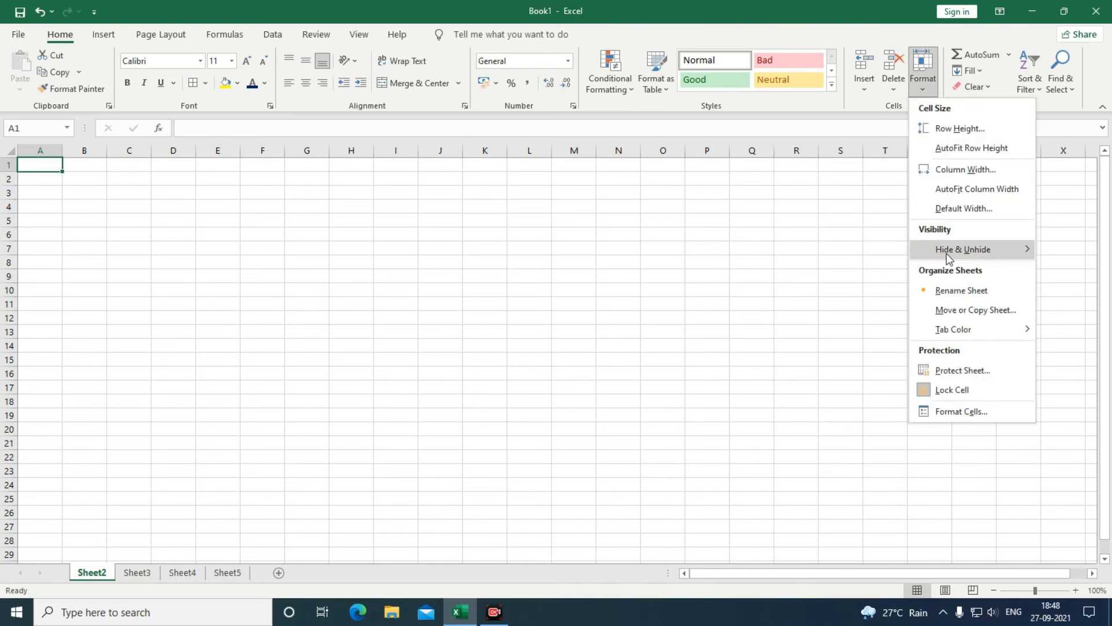
mouse_move(950, 255)
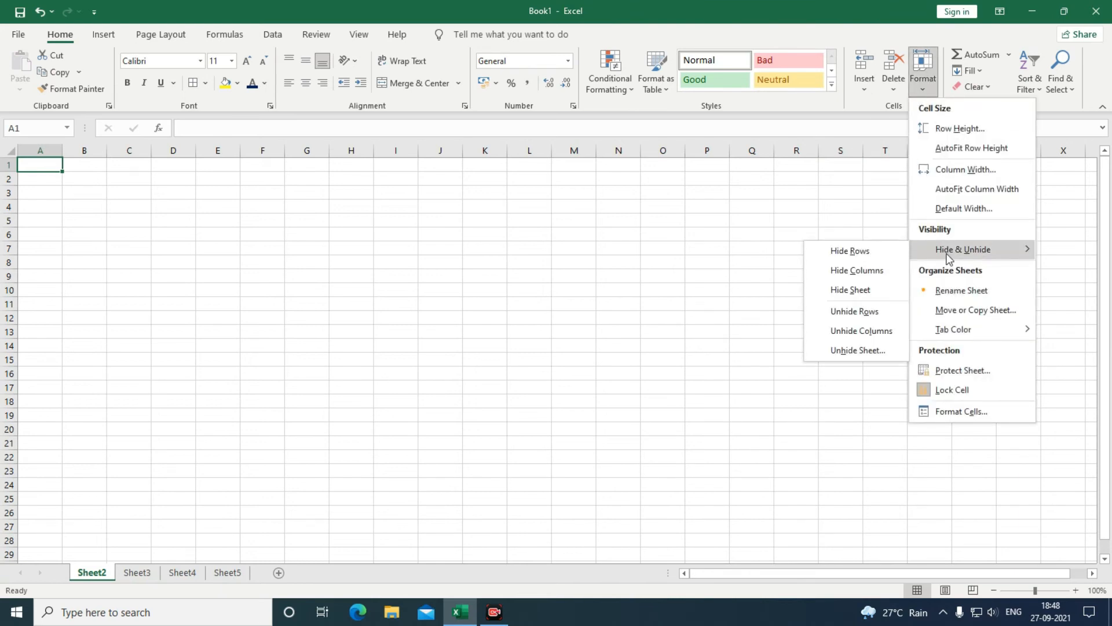
left_click(851, 351)
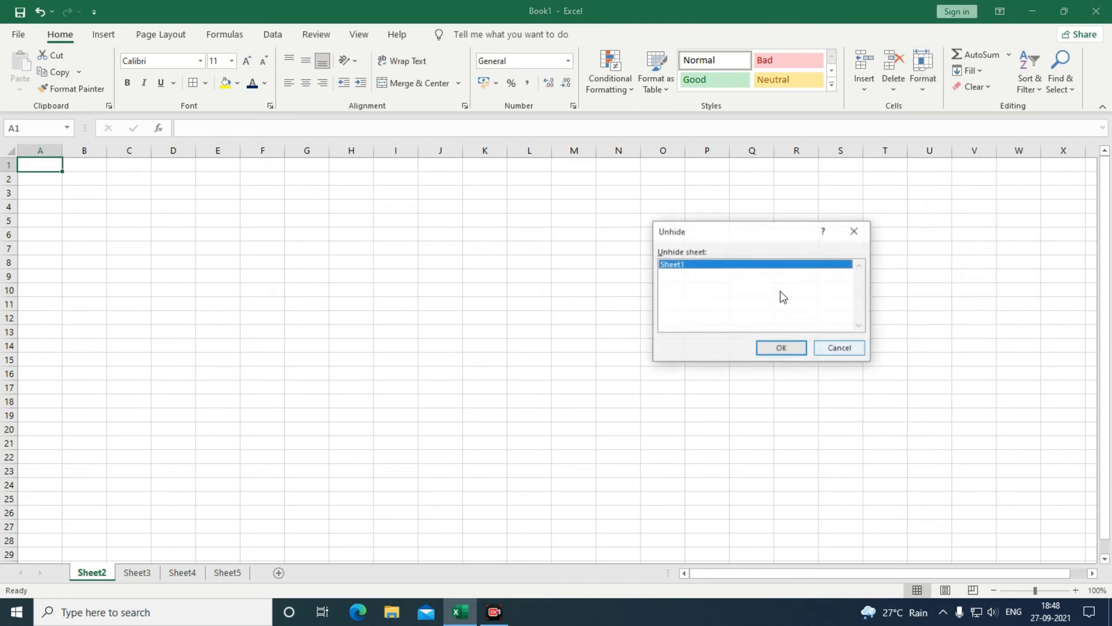
left_click(789, 349)
left_click(269, 573)
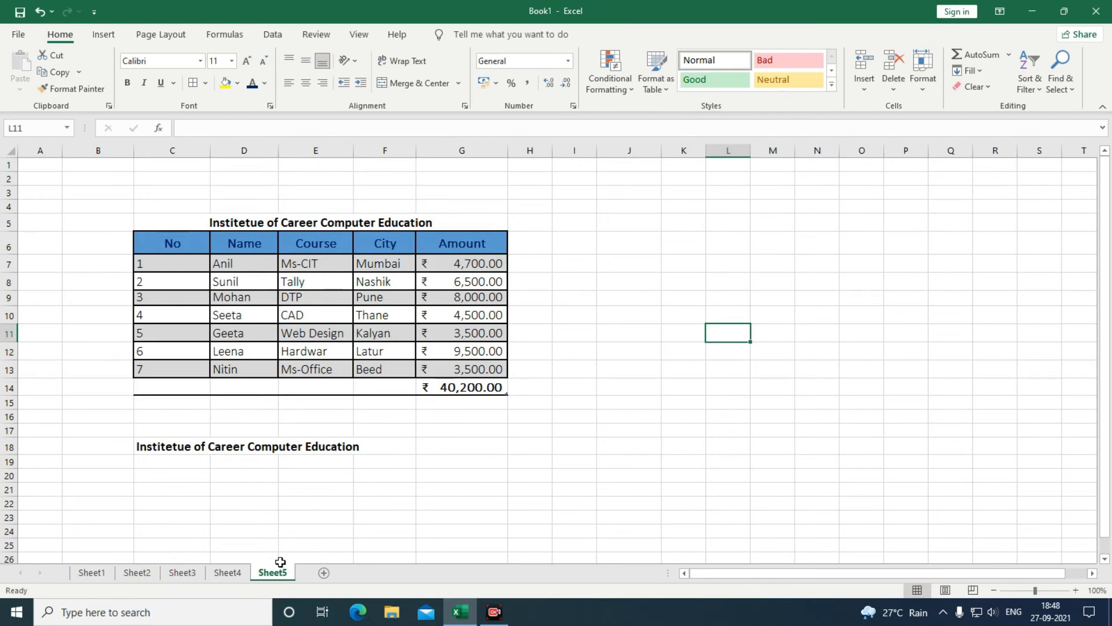
Rename Sheet5 to 'Course' using Rename Sheet.
left_click(921, 87)
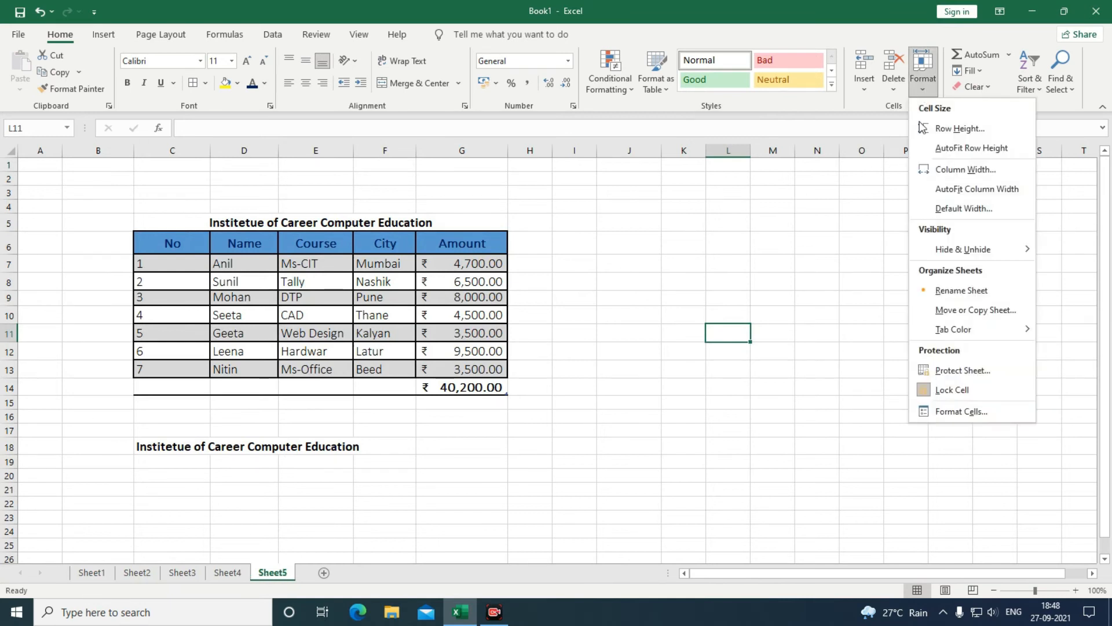
mouse_move(943, 251)
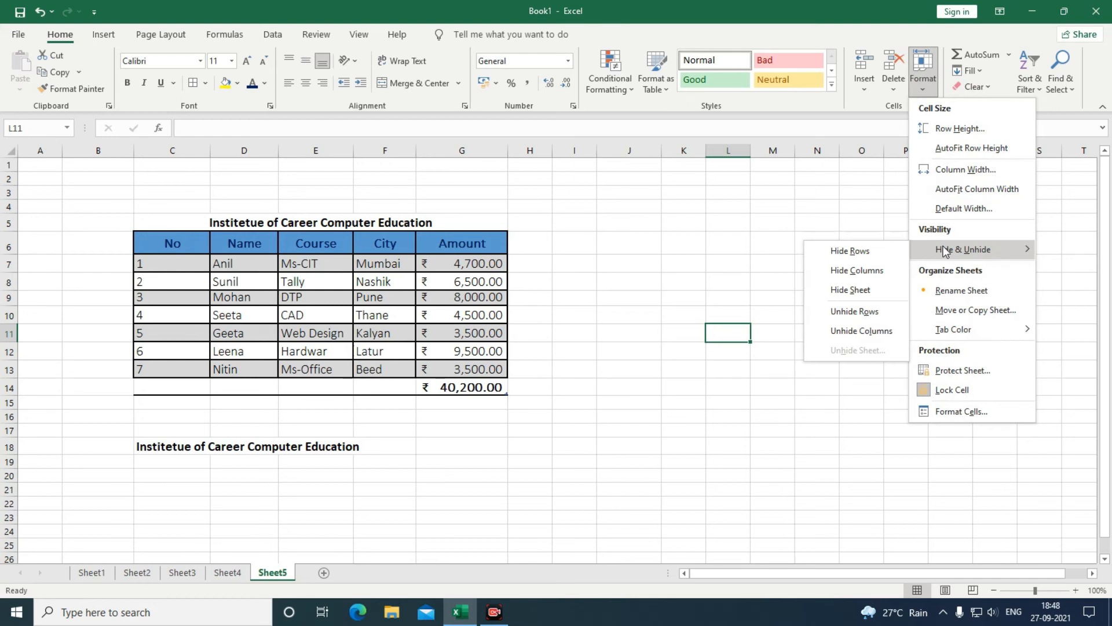
left_click(958, 292)
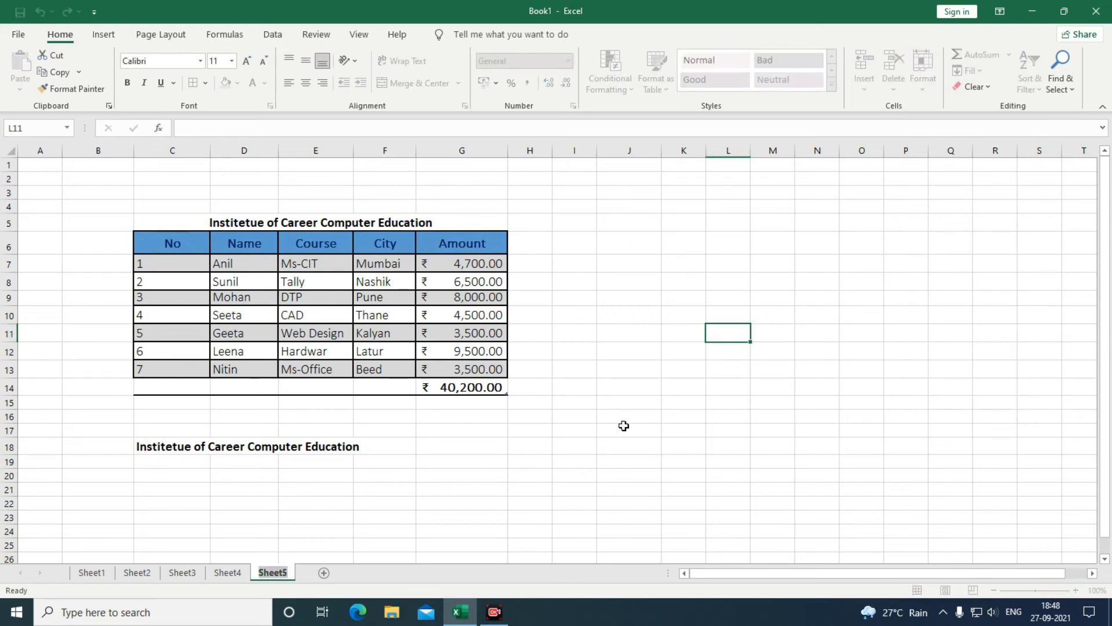
type("marksh")
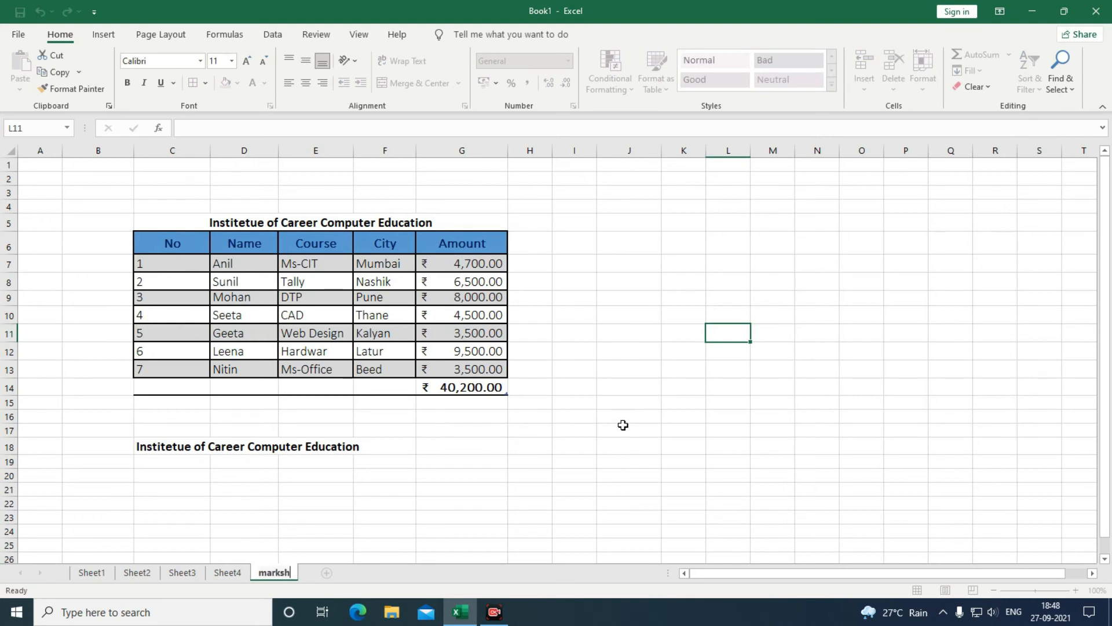
key("BackSpace")
key("BackSpace")
key("BackSpace")
key("BackSpace")
key("BackSpace")
key("BackSpace")
type("C")
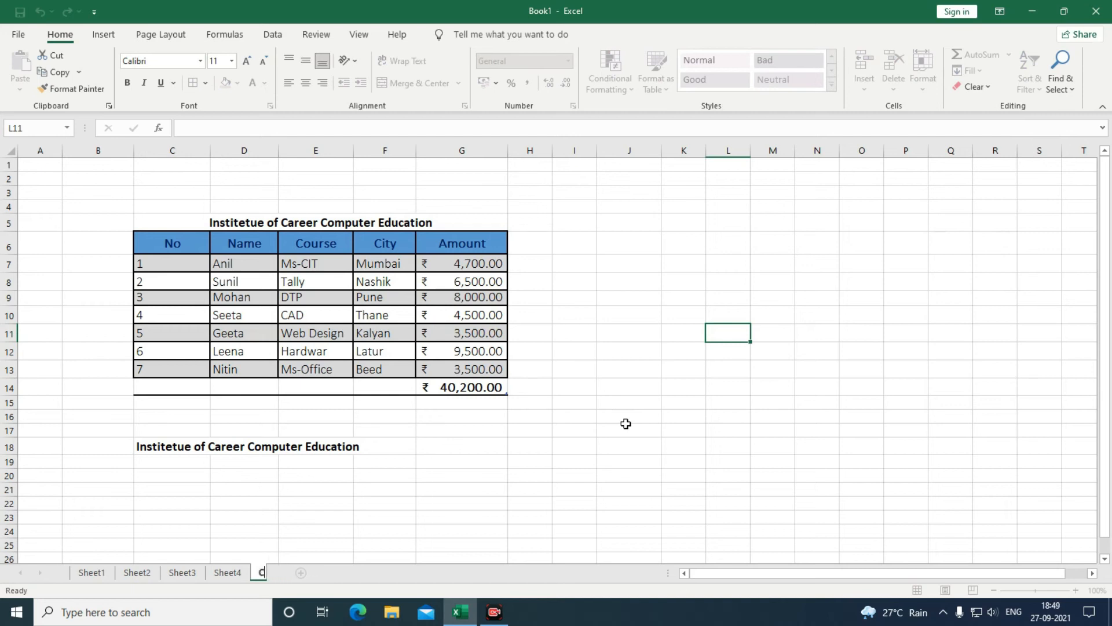
type("ourse")
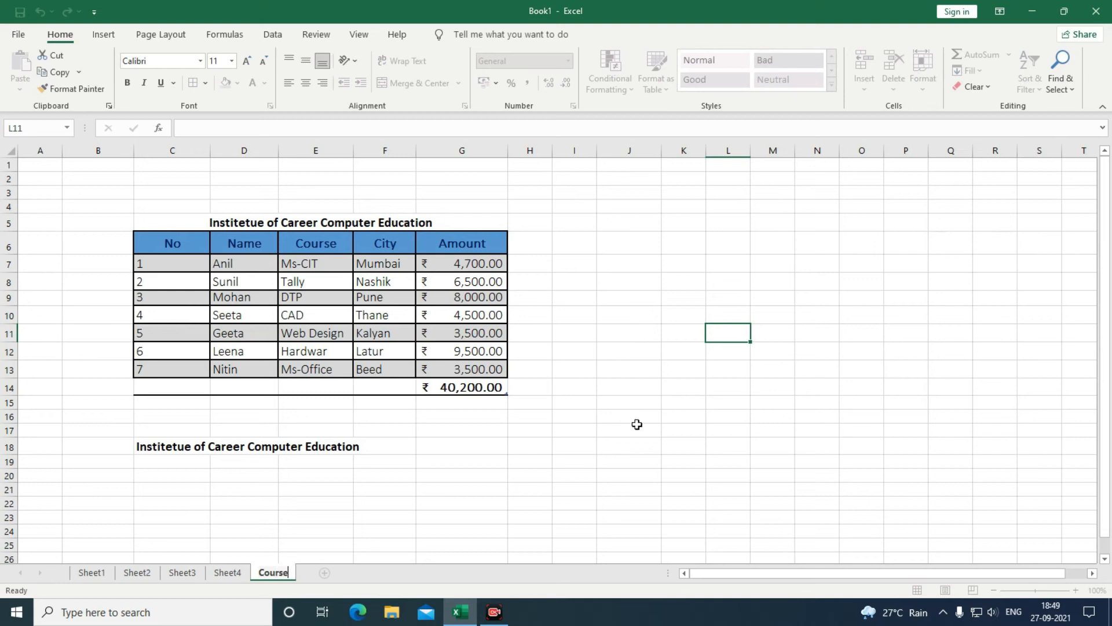
left_click(533, 544)
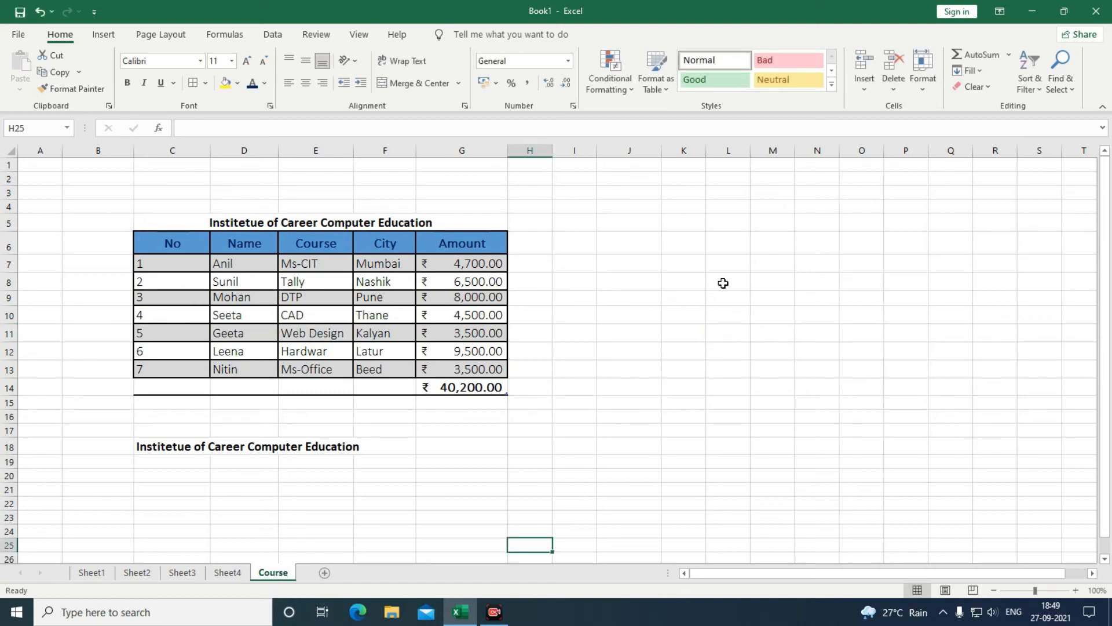
Move the Course sheet before Sheet1.
left_click(923, 79)
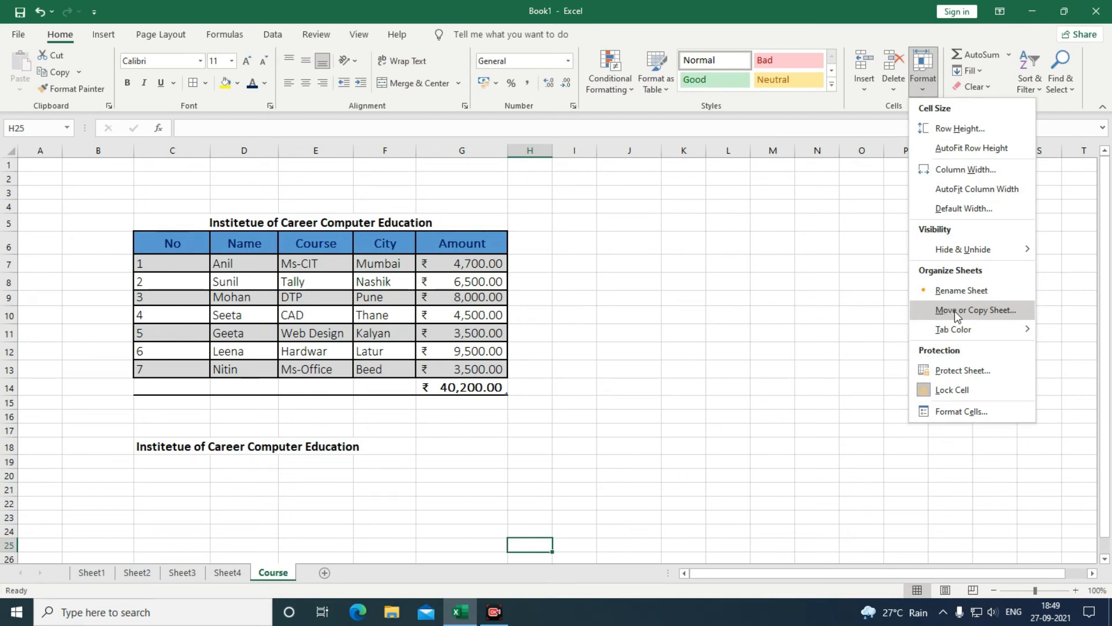
left_click(955, 311)
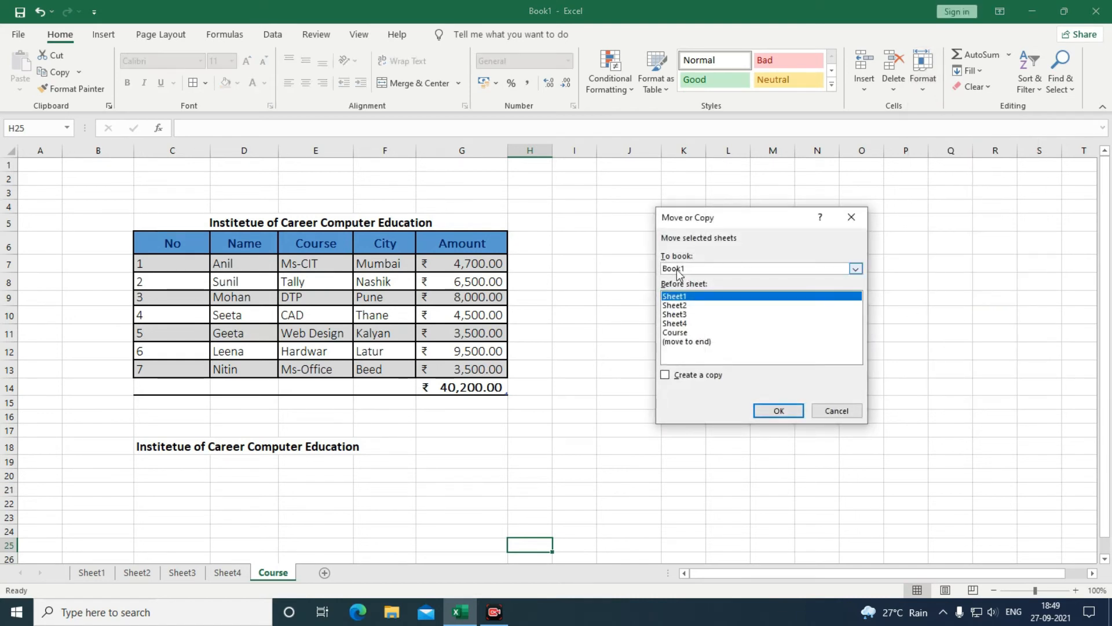
left_click_drag(712, 218, 763, 218)
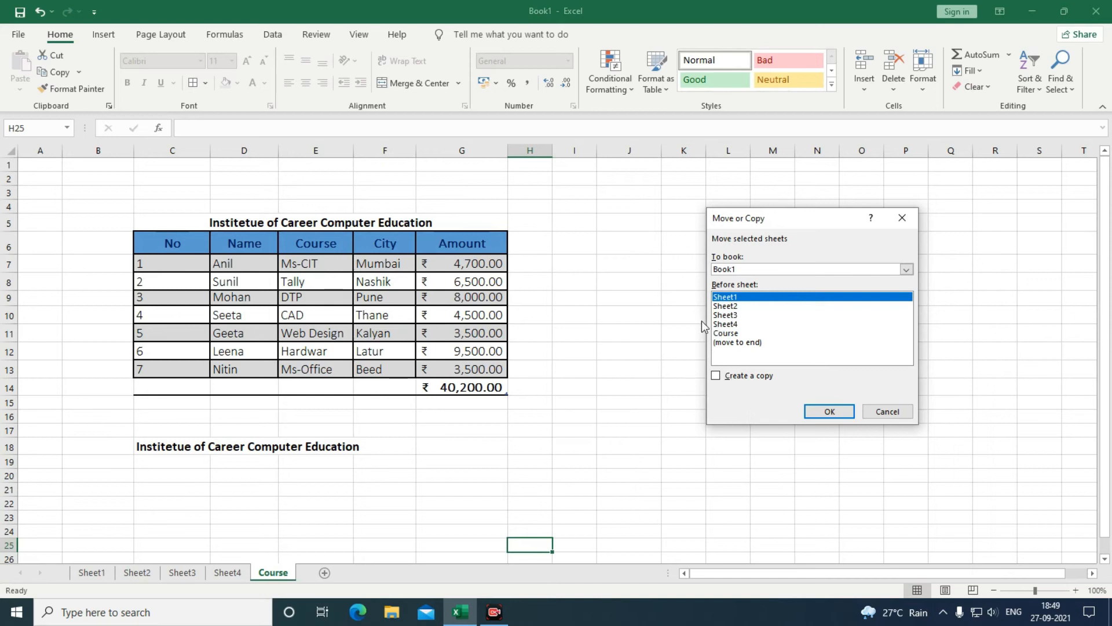
left_click(721, 335)
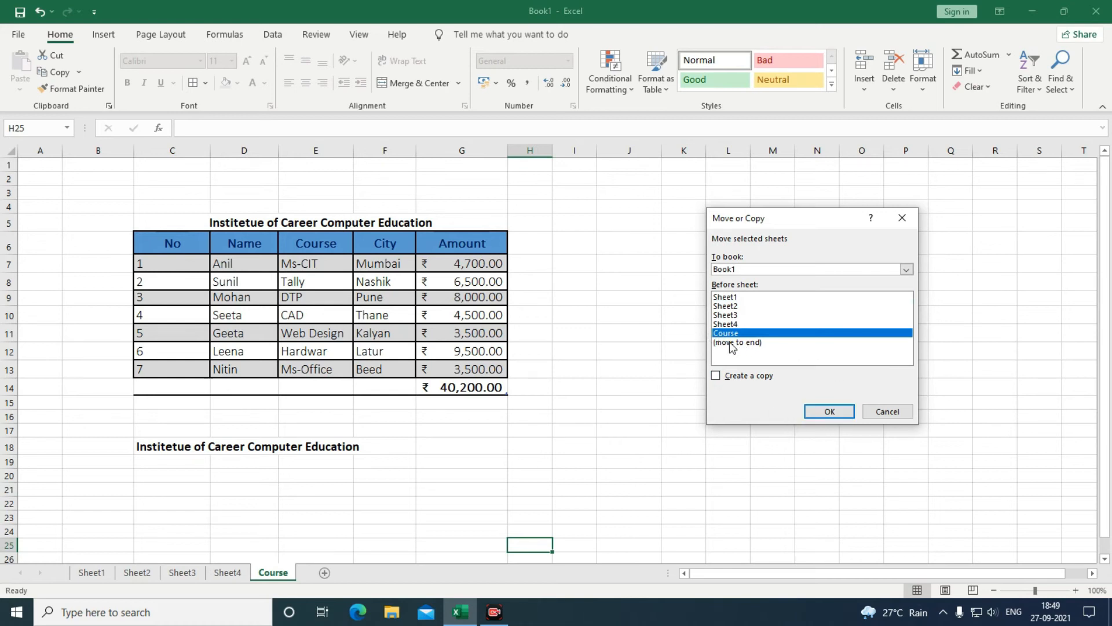
left_click(730, 343)
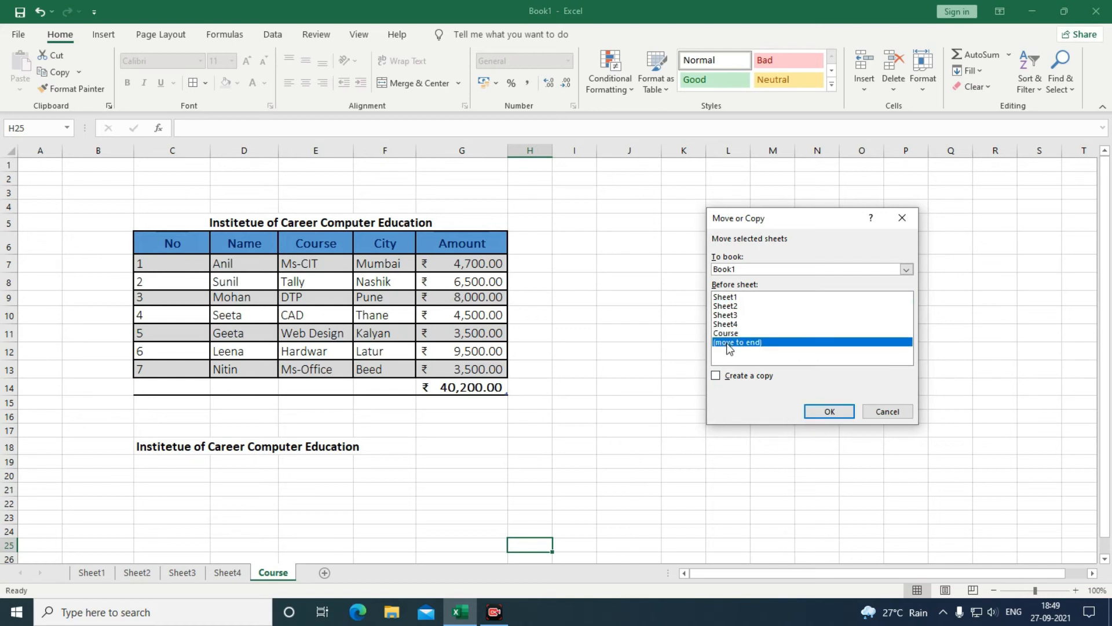
left_click(729, 297)
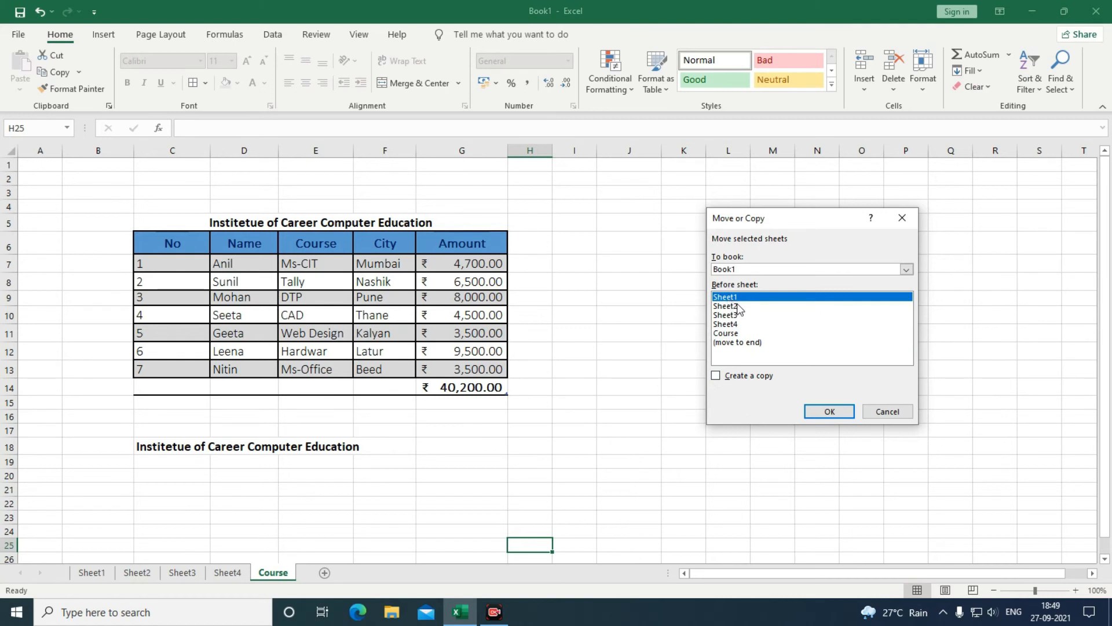
left_click(812, 412)
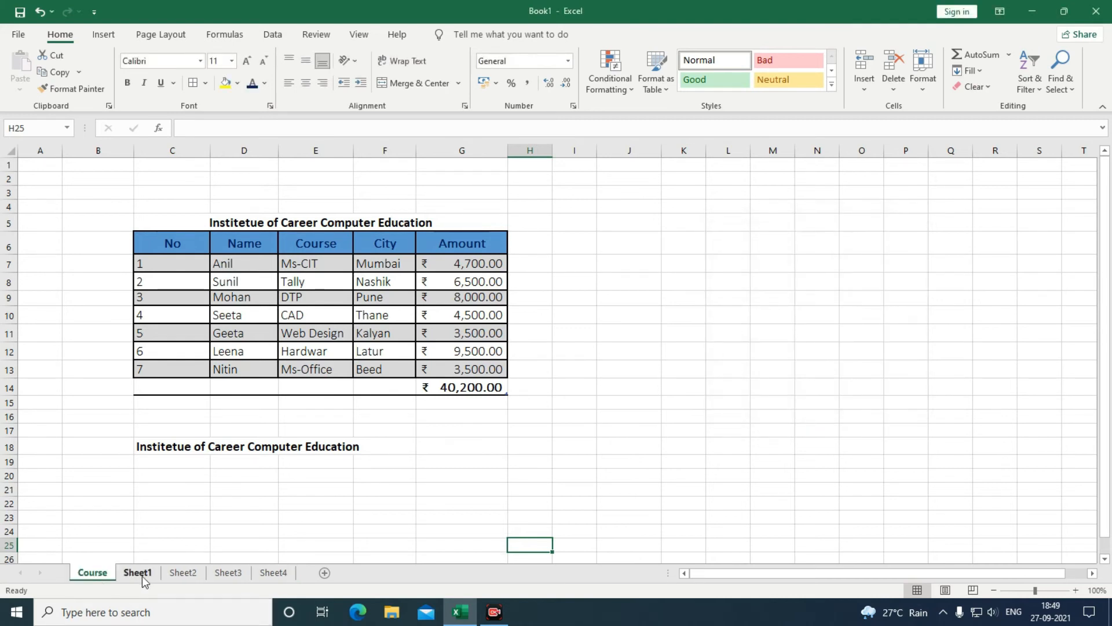
Create a copy of Course, named Course (2), at the end of the workbook.
left_click(923, 81)
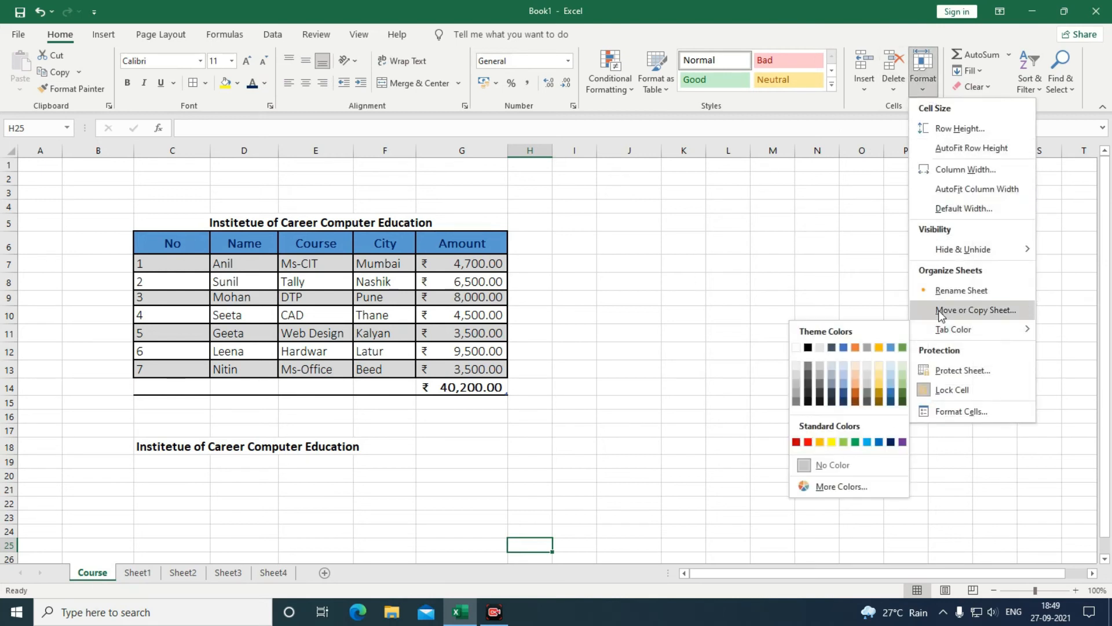
left_click(942, 311)
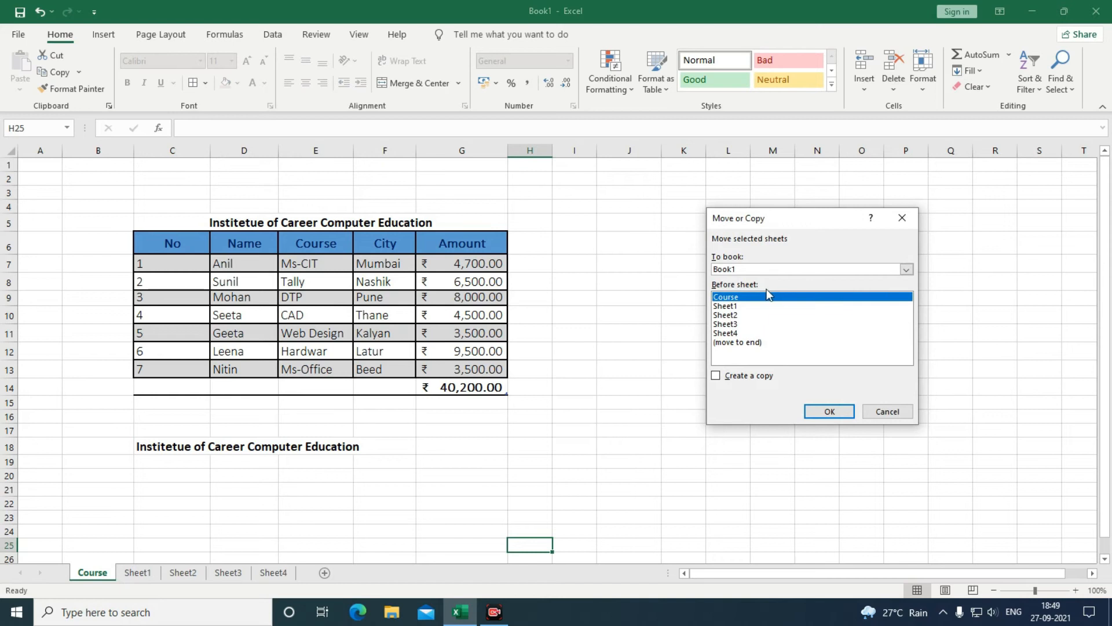
left_click(733, 344)
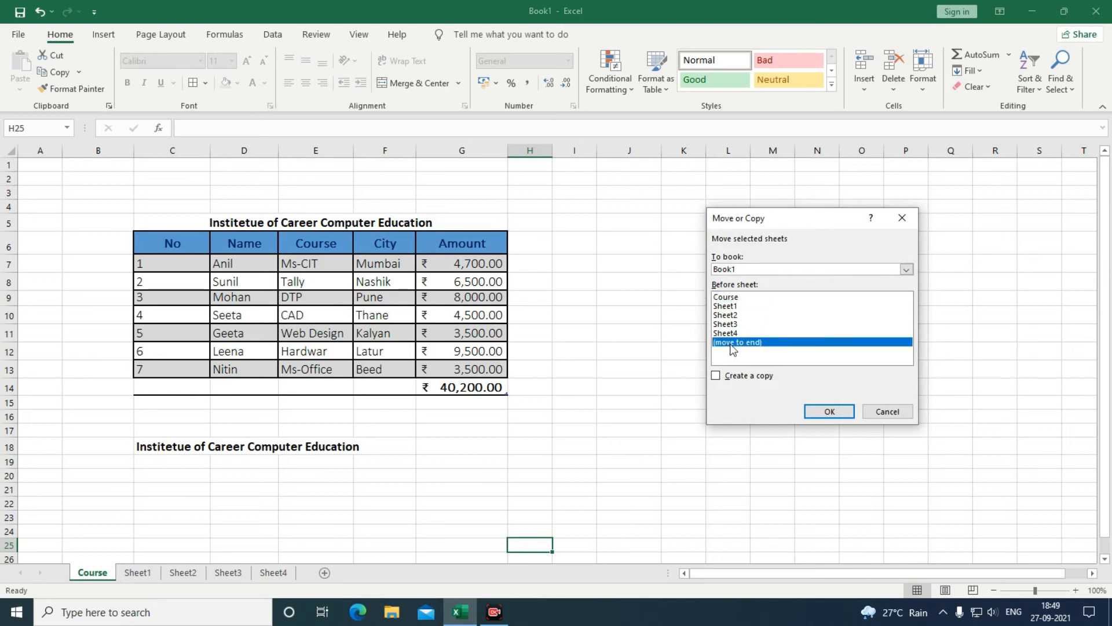
left_click(717, 376)
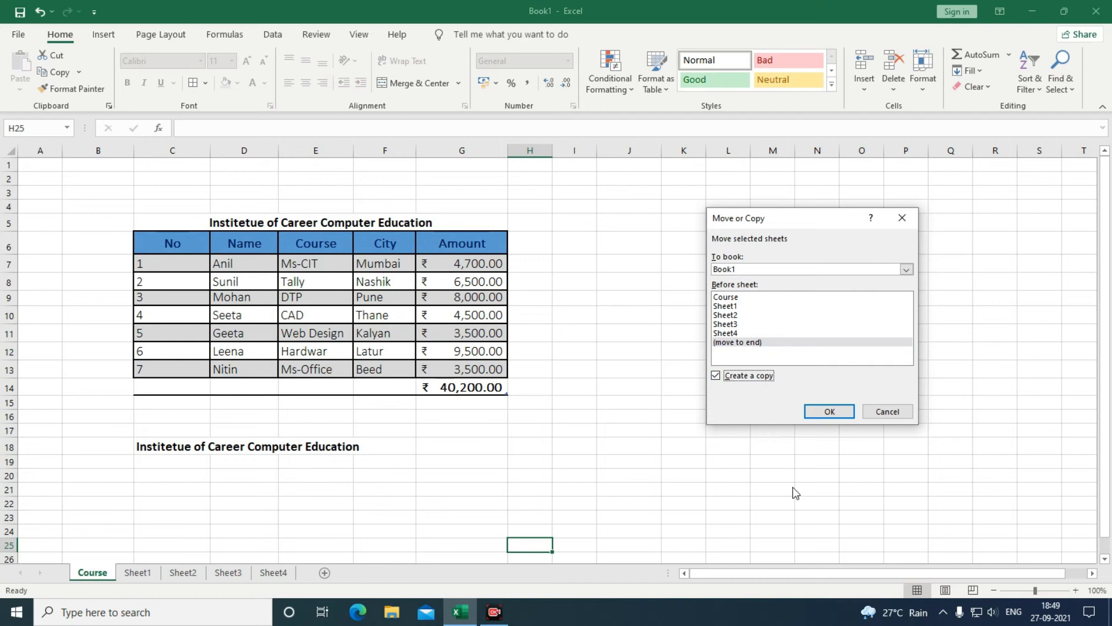
left_click(816, 412)
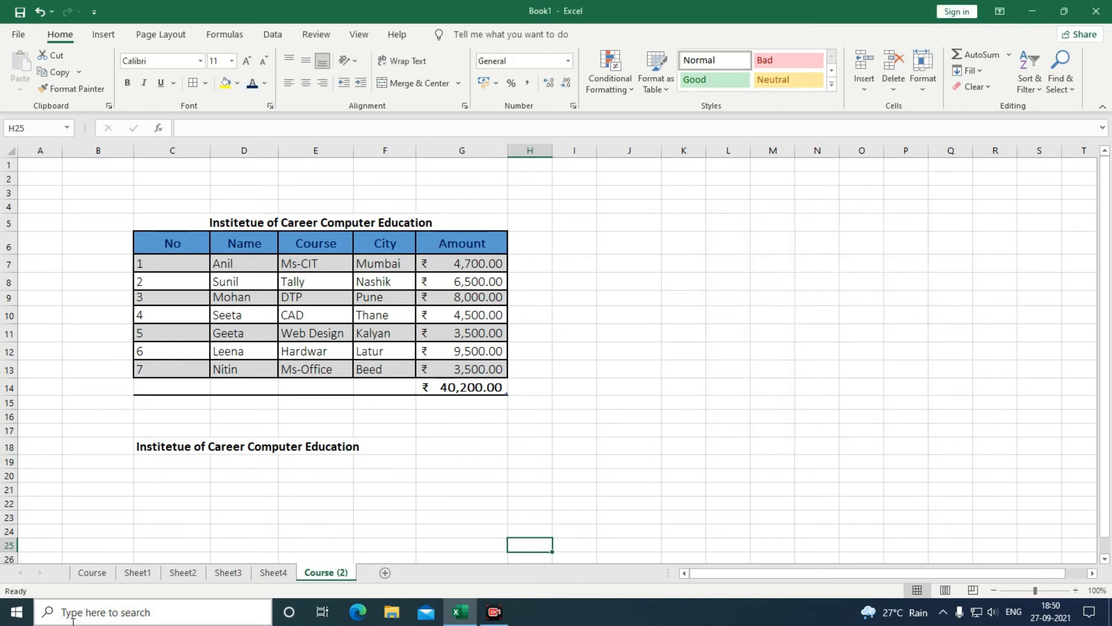
left_click(93, 572)
left_click(319, 572)
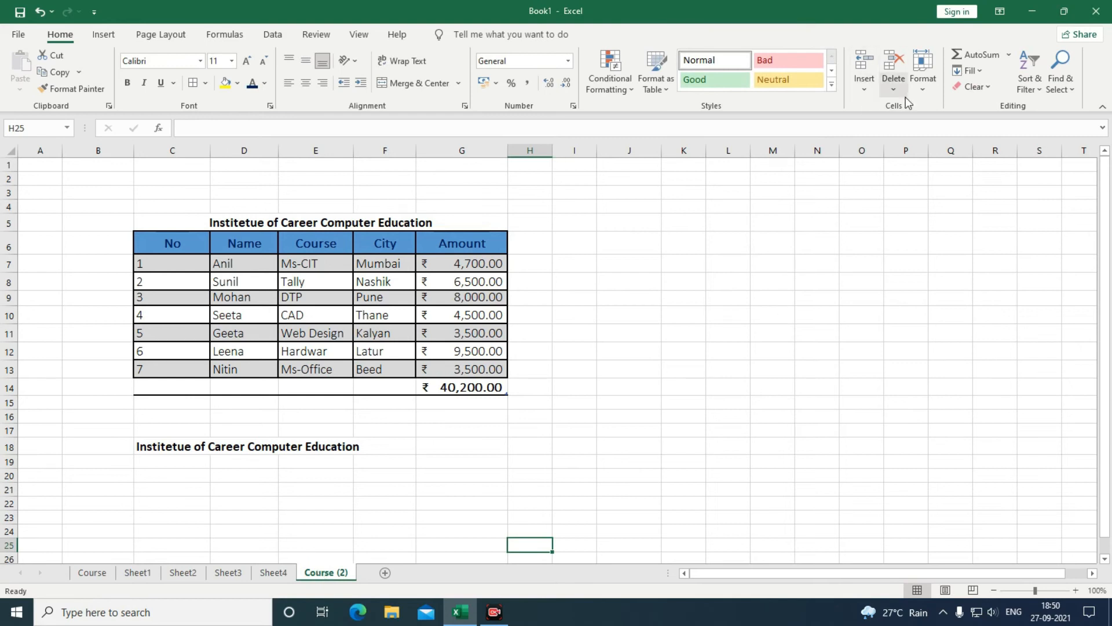
Review Book1 as the Move or Copy destination, then cancel without changes.
left_click(922, 87)
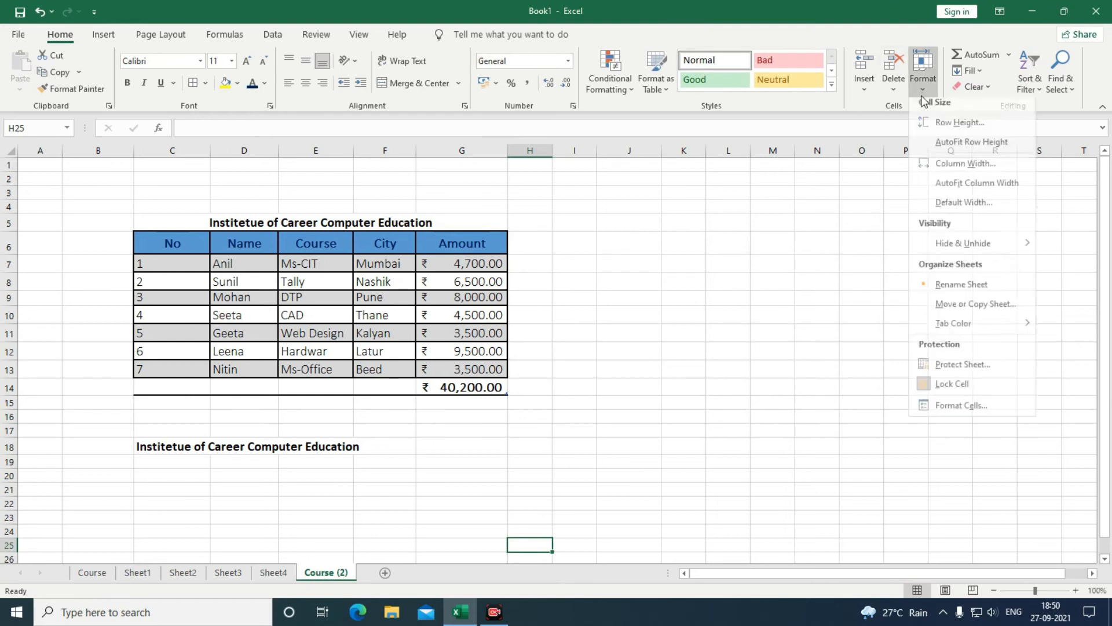
left_click(941, 313)
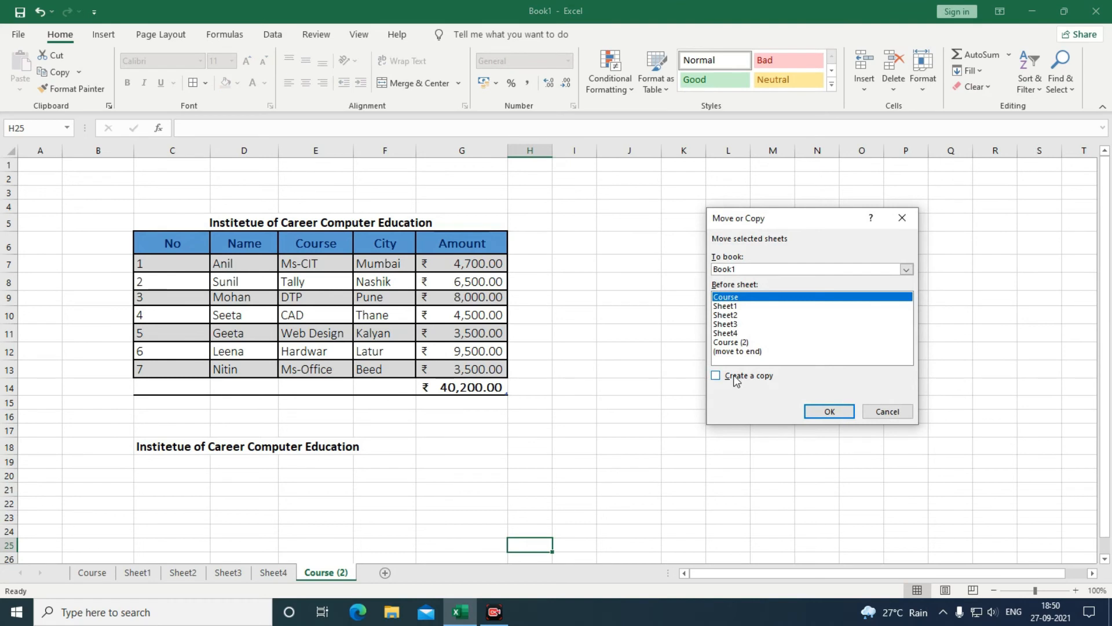
left_click(908, 270)
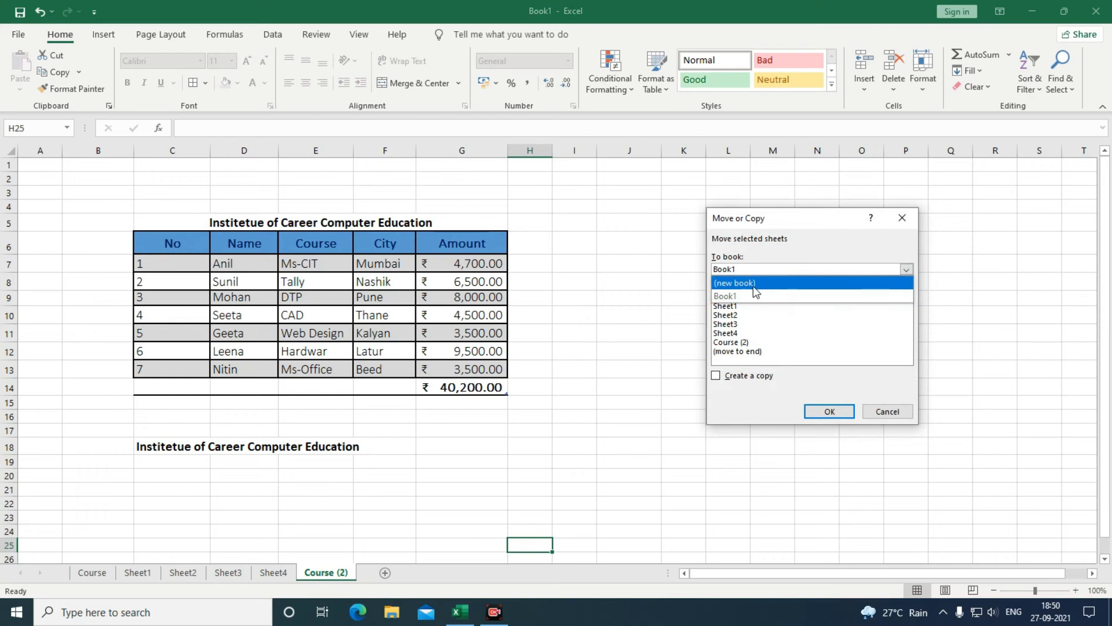
left_click(798, 256)
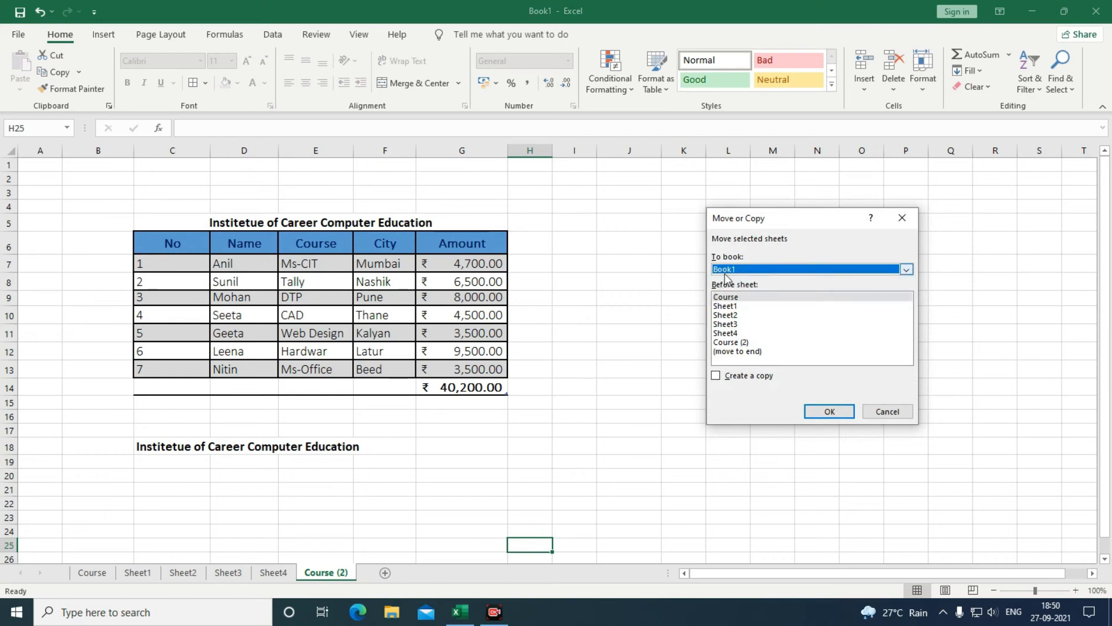
left_click(726, 271)
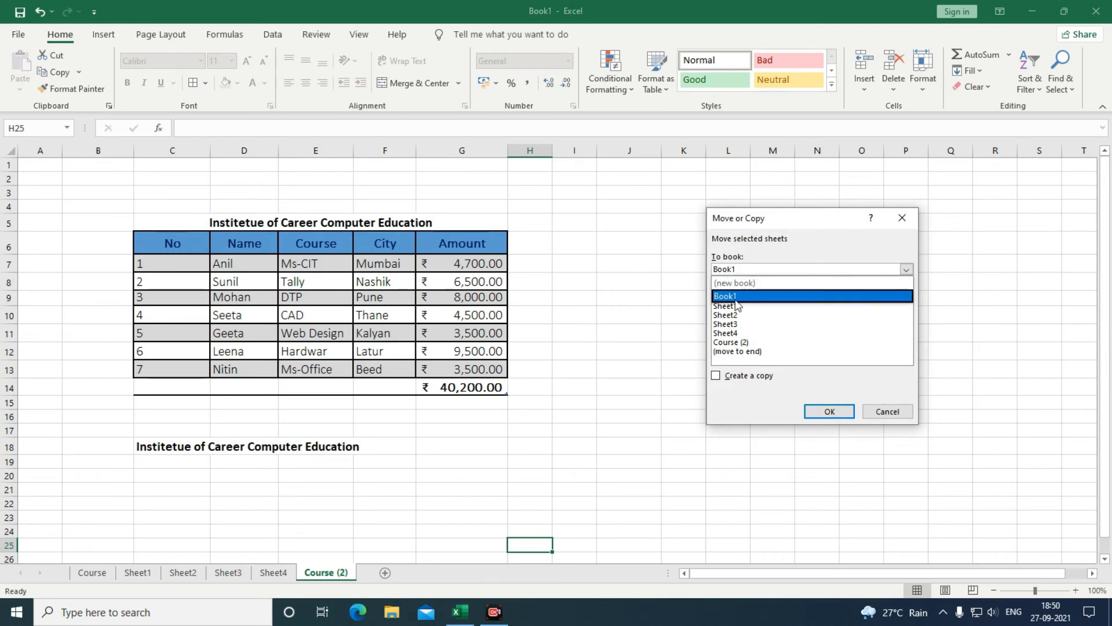
left_click(778, 258)
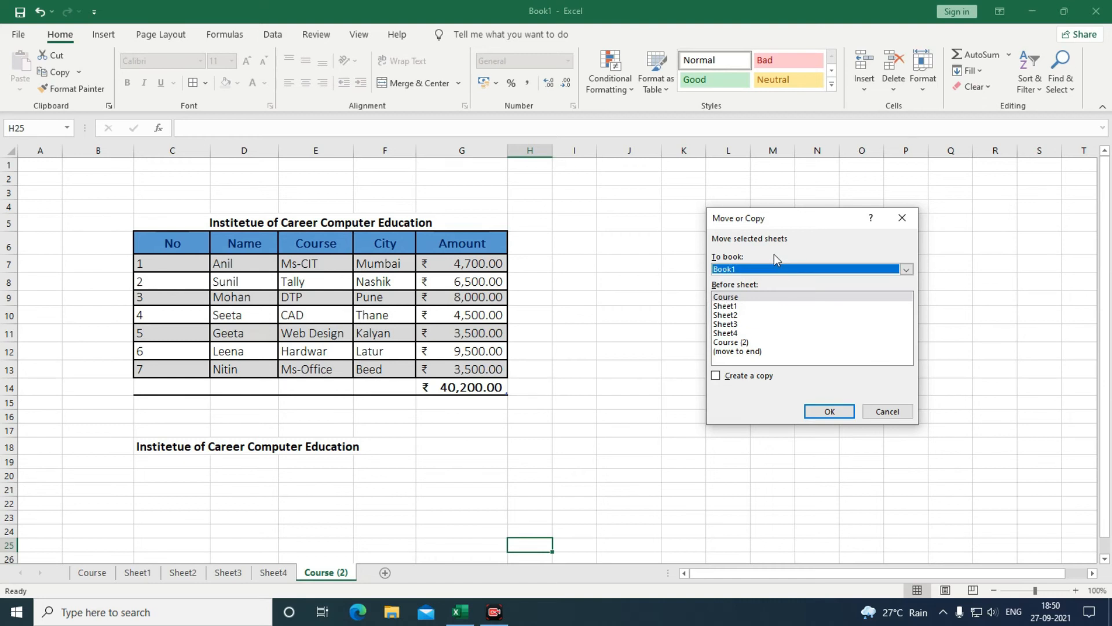
left_click(882, 412)
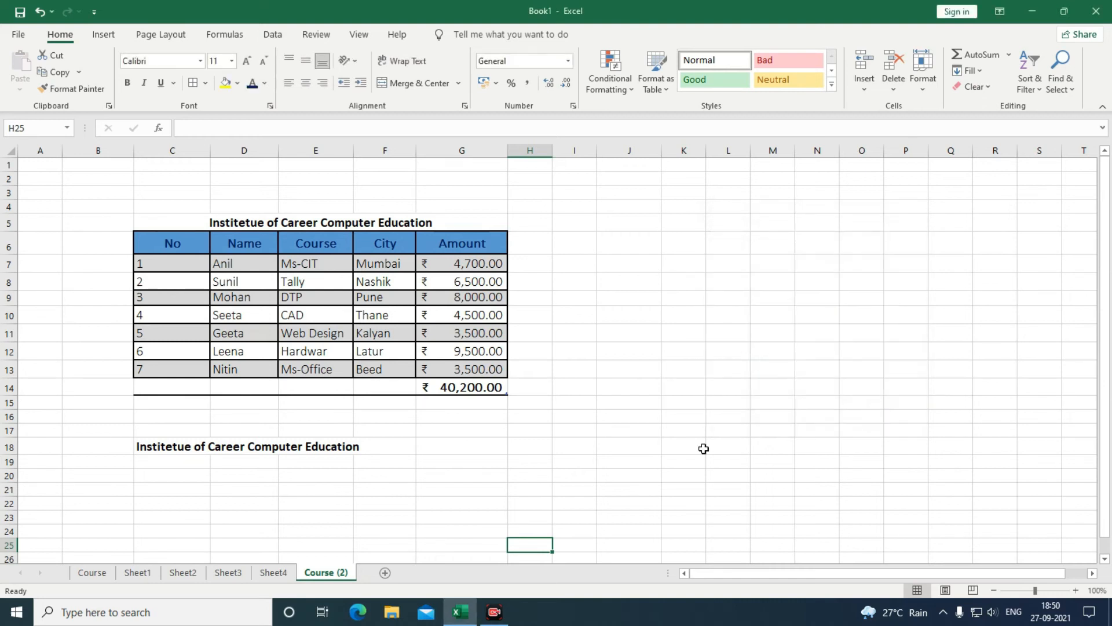
Colour the Course sheet tab red and view it from Sheet1.
left_click(94, 575)
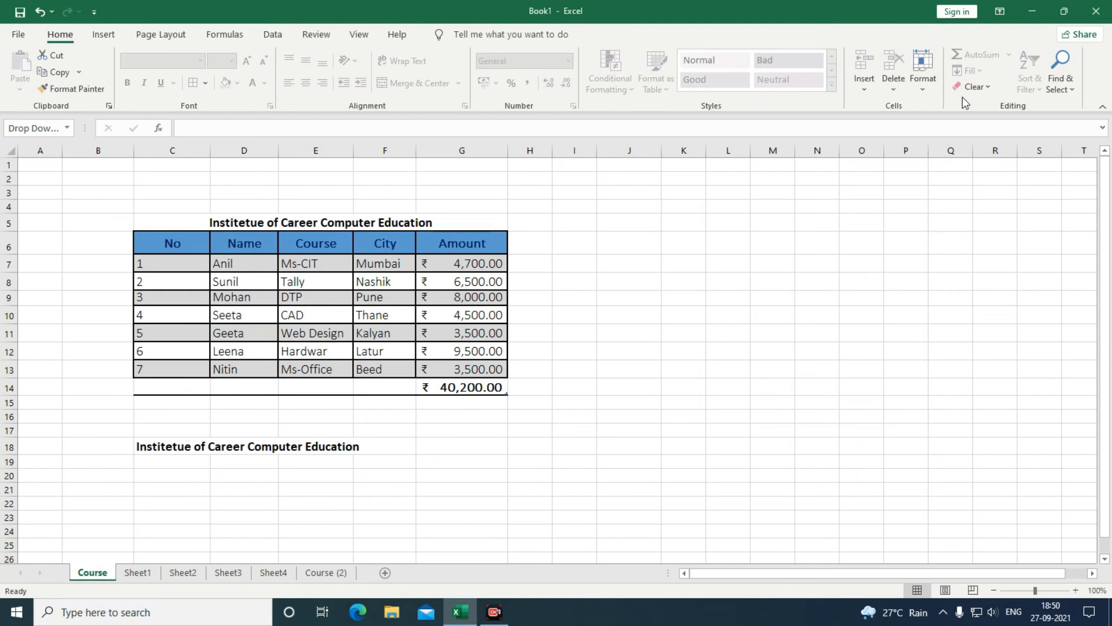
left_click(924, 92)
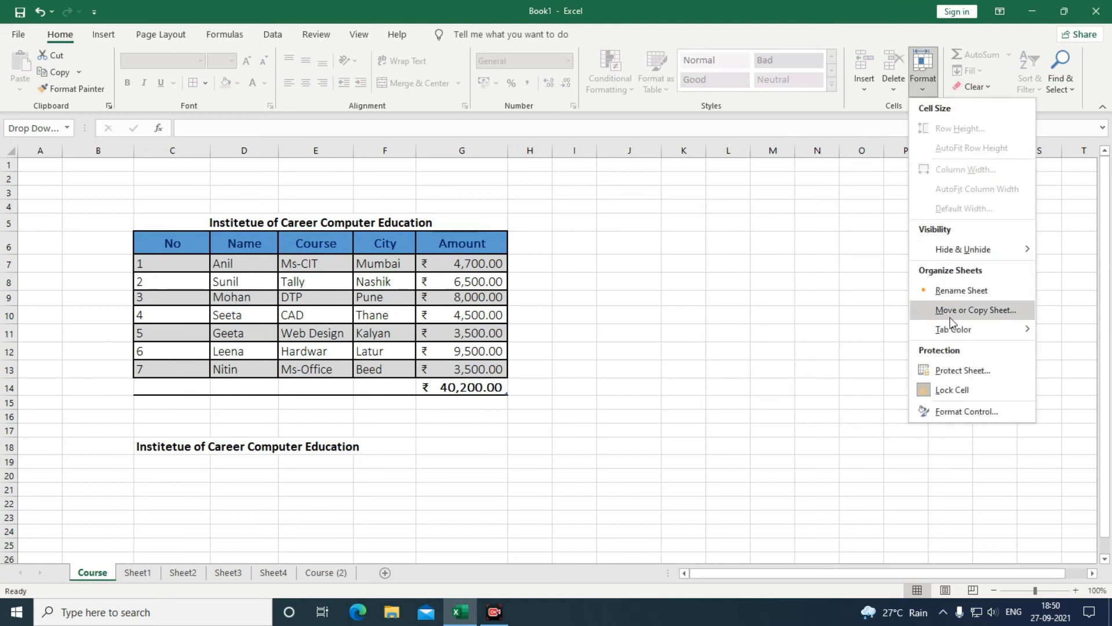
mouse_move(948, 330)
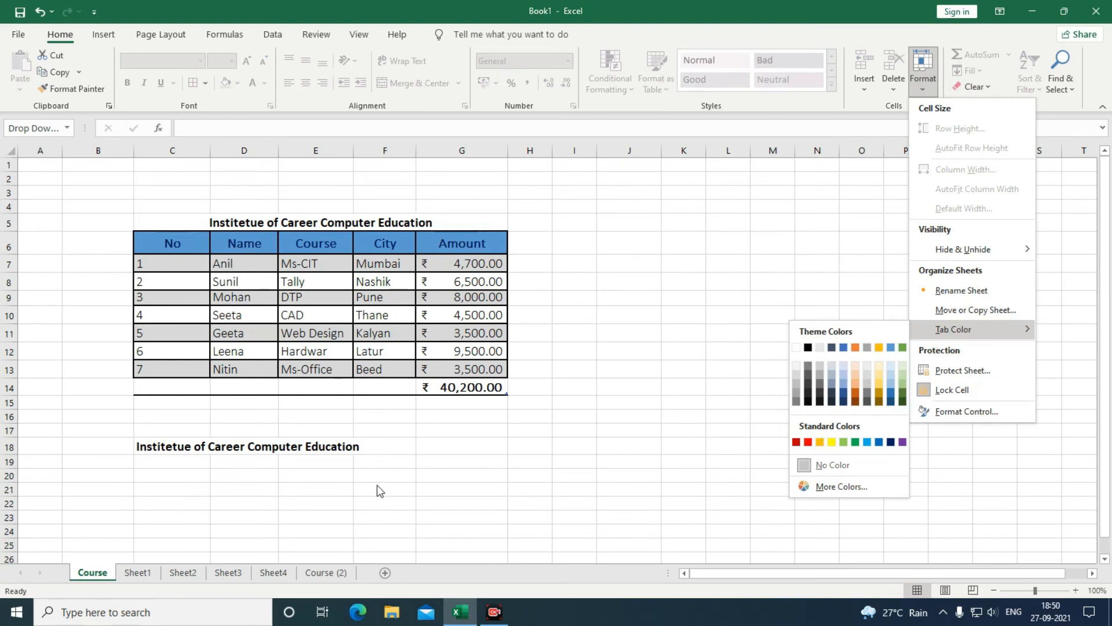
left_click(808, 443)
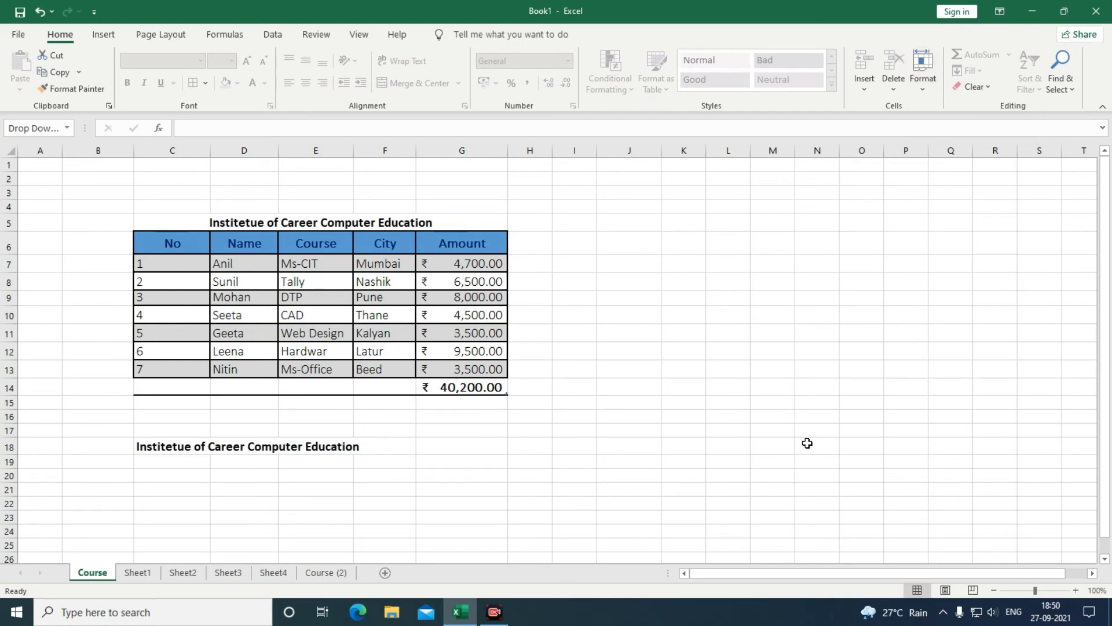
left_click(141, 578)
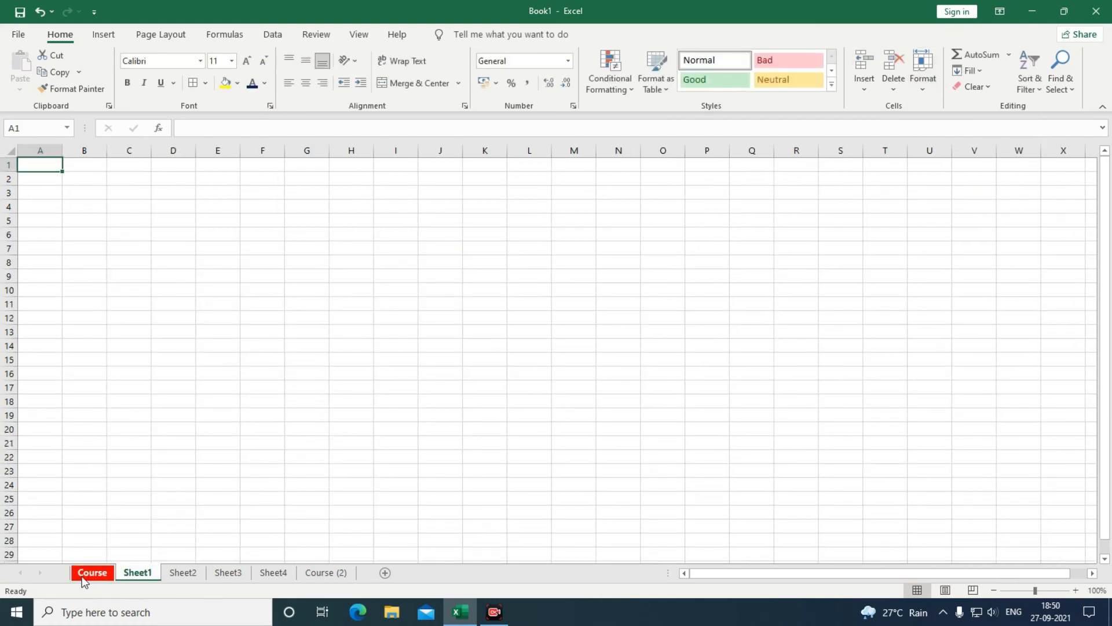
left_click(83, 577)
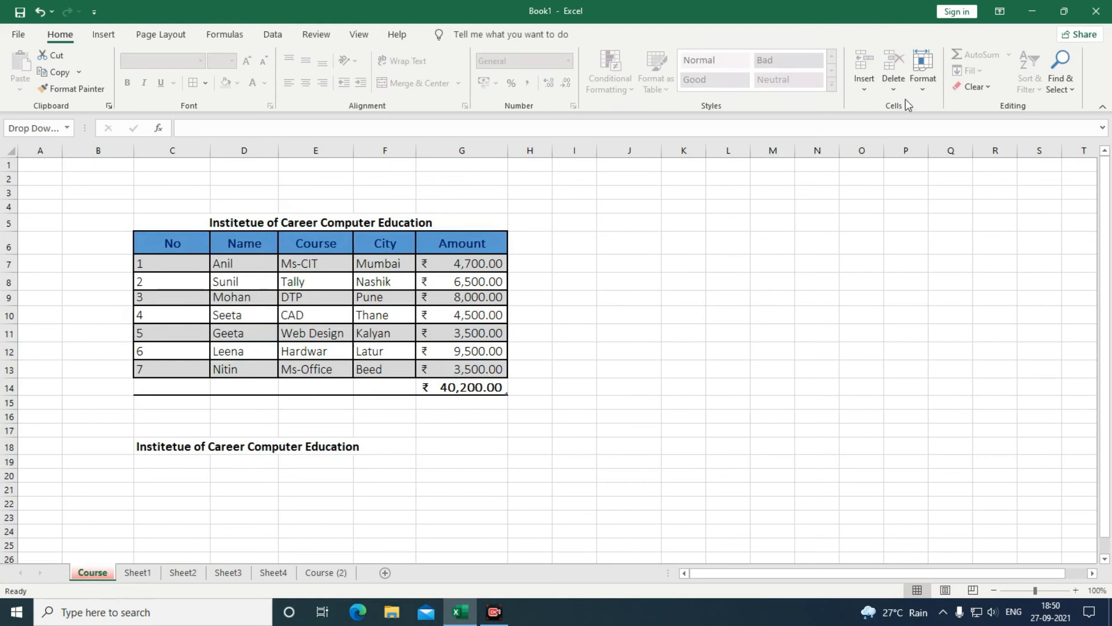
Change the Course tab colour to blue and check it from Sheet1.
left_click(924, 88)
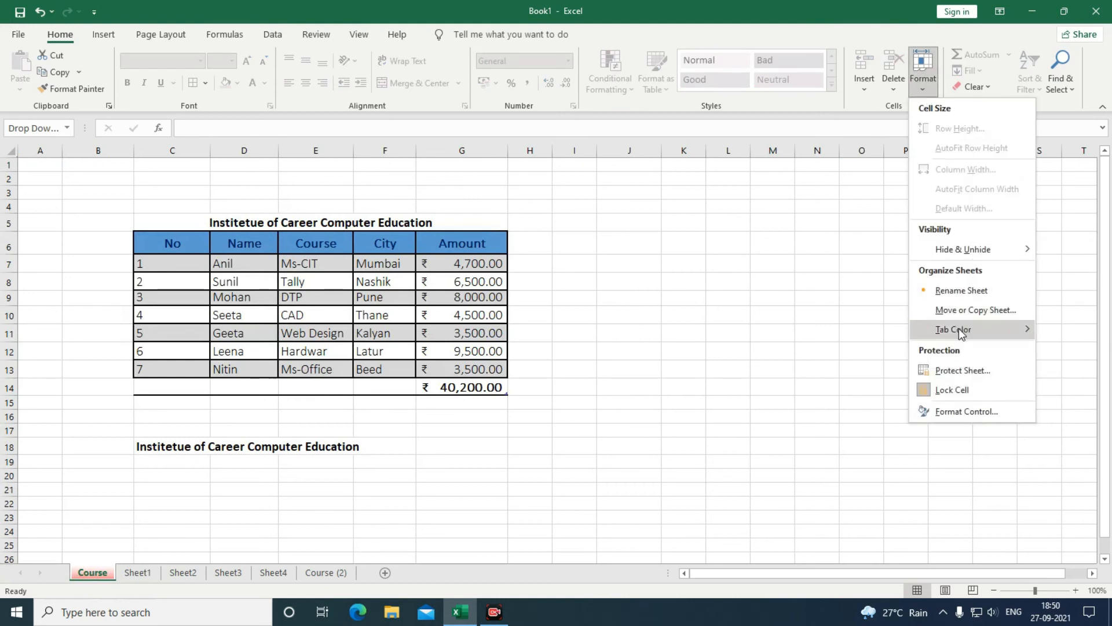
left_click(878, 444)
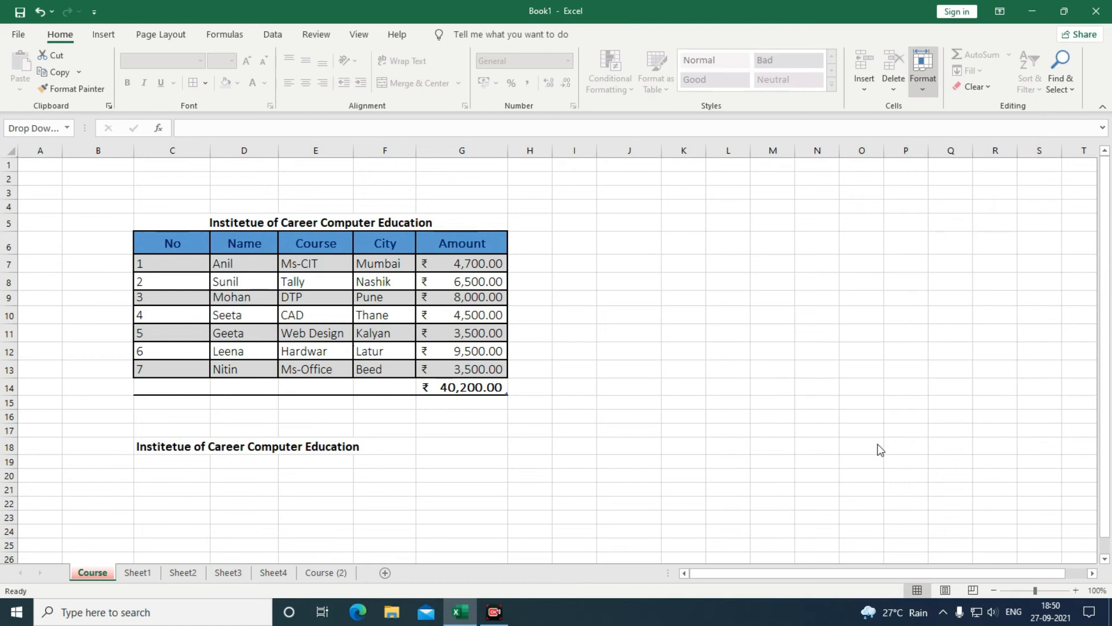
left_click(137, 573)
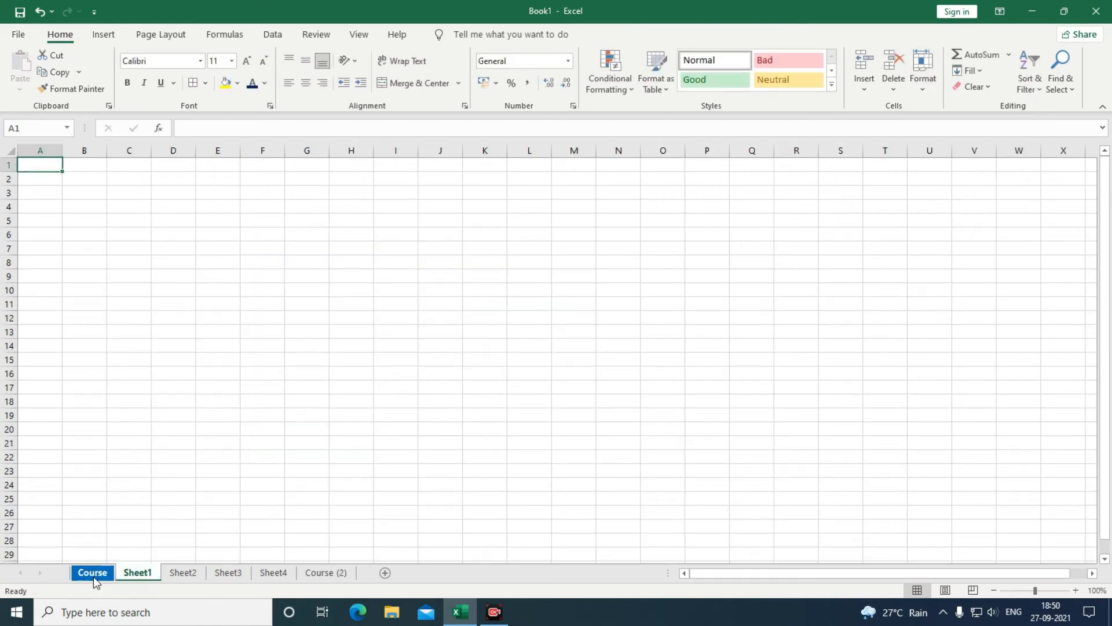
left_click(93, 574)
In Protect Sheet, allow formatting, inserting, deleting, sorting, AutoFilter, PivotTables, objects and scenarios.
left_click(923, 74)
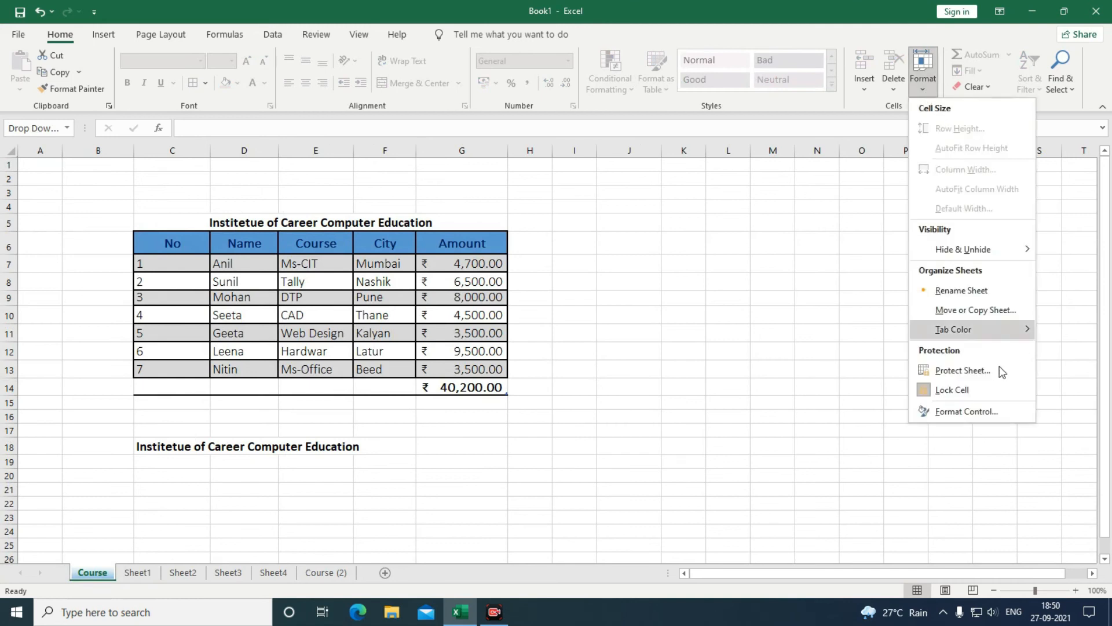
mouse_move(986, 330)
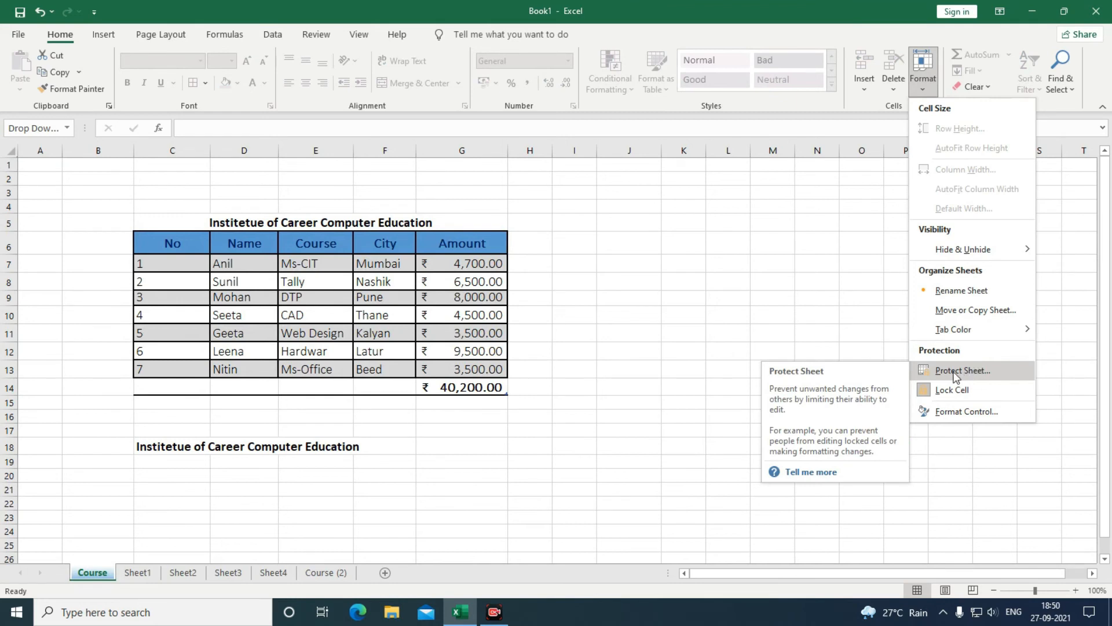
left_click(956, 374)
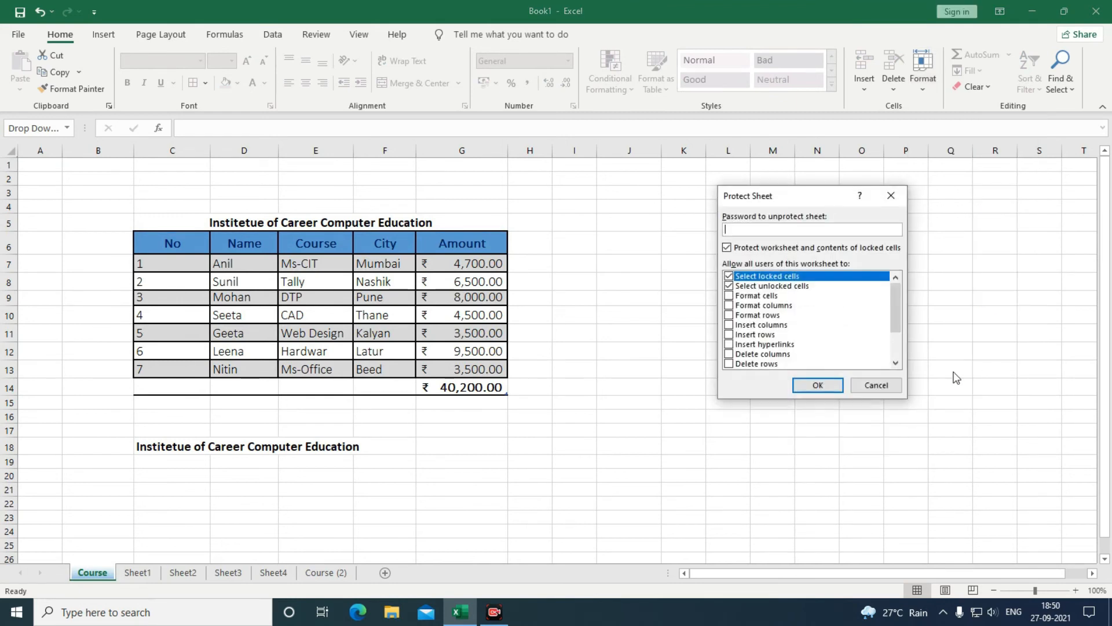
left_click(729, 295)
left_click(729, 305)
left_click(729, 316)
left_click(729, 325)
left_click(728, 334)
left_click(729, 344)
left_click(729, 364)
left_click(729, 354)
scroll(729, 357, "down", 2)
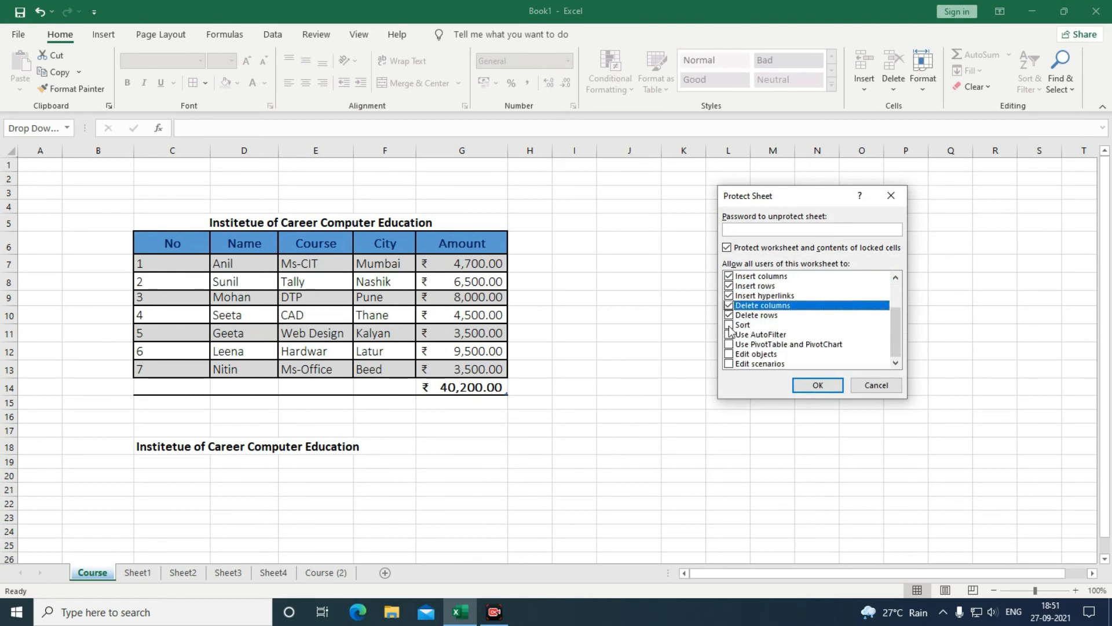
left_click(729, 325)
left_click(729, 334)
left_click(729, 344)
left_click(729, 354)
left_click(728, 364)
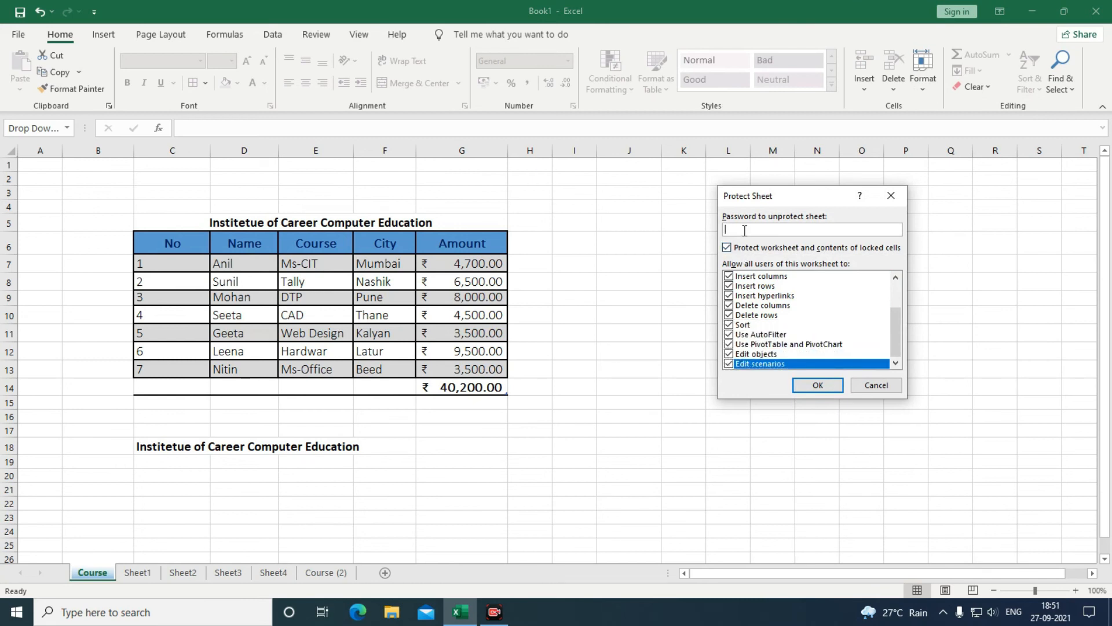
Enter and confirm the sheet password, then test editing the Pune cell.
type("123")
left_click(804, 387)
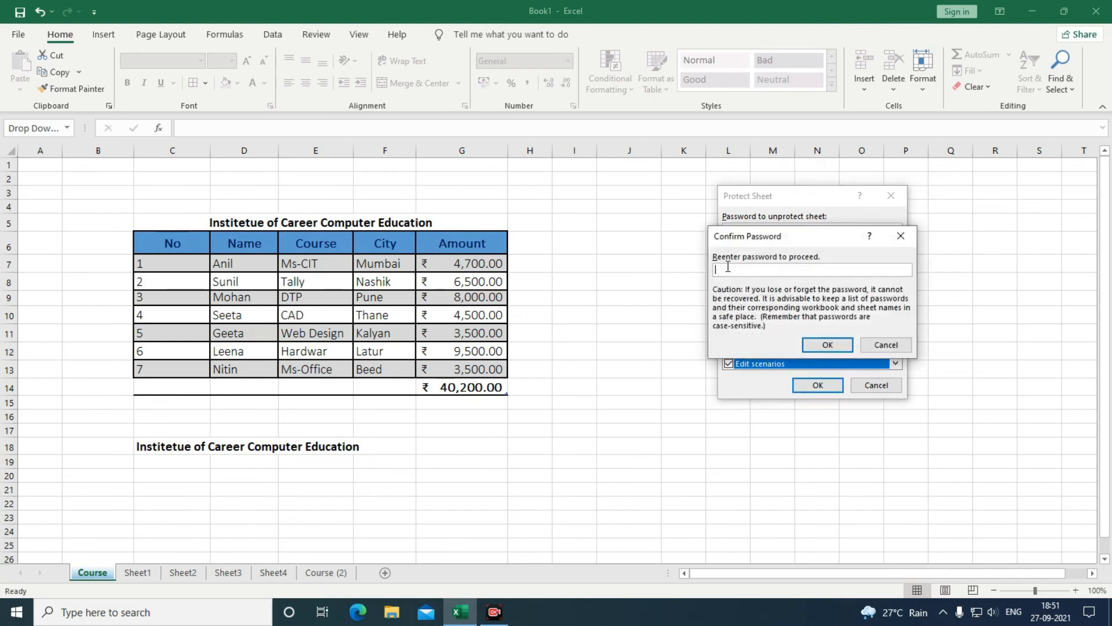
type("12")
left_click(834, 344)
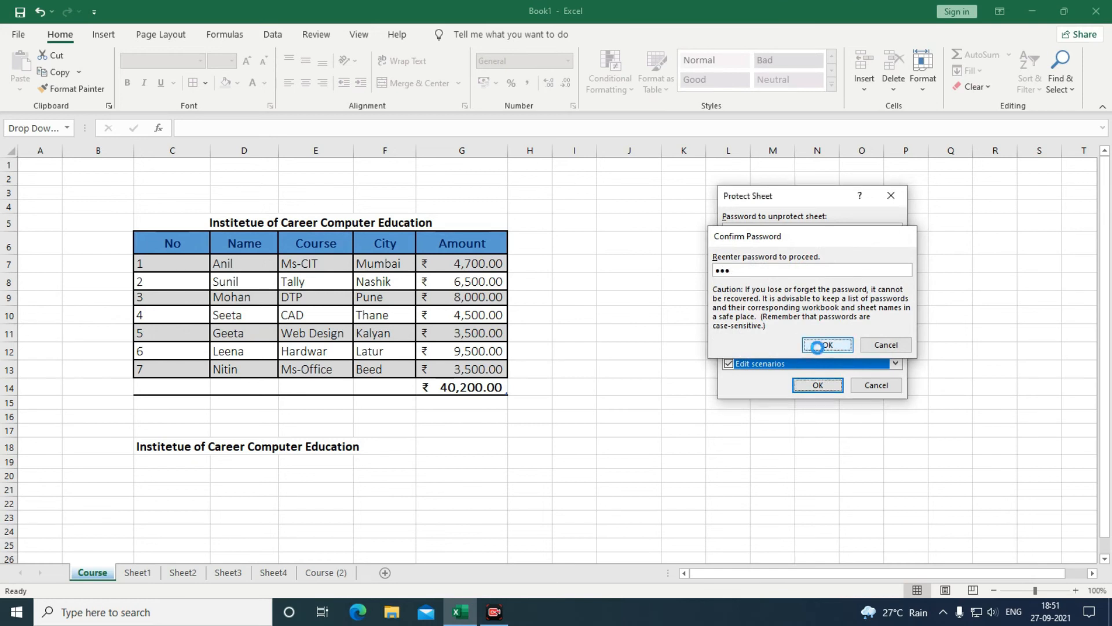
double_click(365, 298)
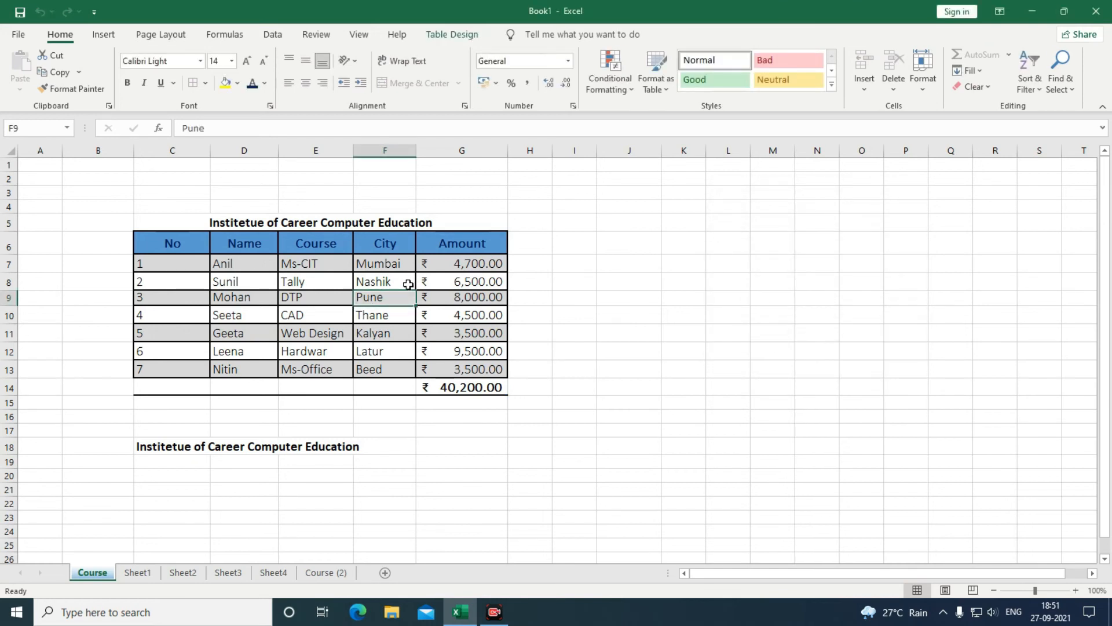
Try editing the Mumbai and G7 cells, dismissing each protected-sheet warning.
key("Return")
double_click(388, 260)
left_click(558, 344)
double_click(435, 264)
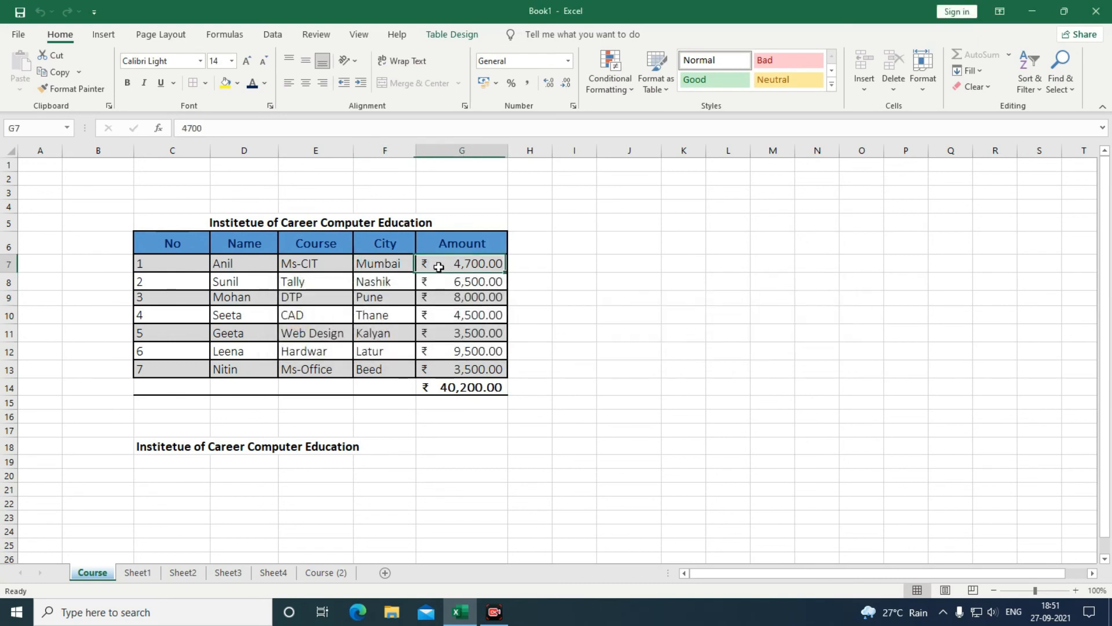
left_click(562, 346)
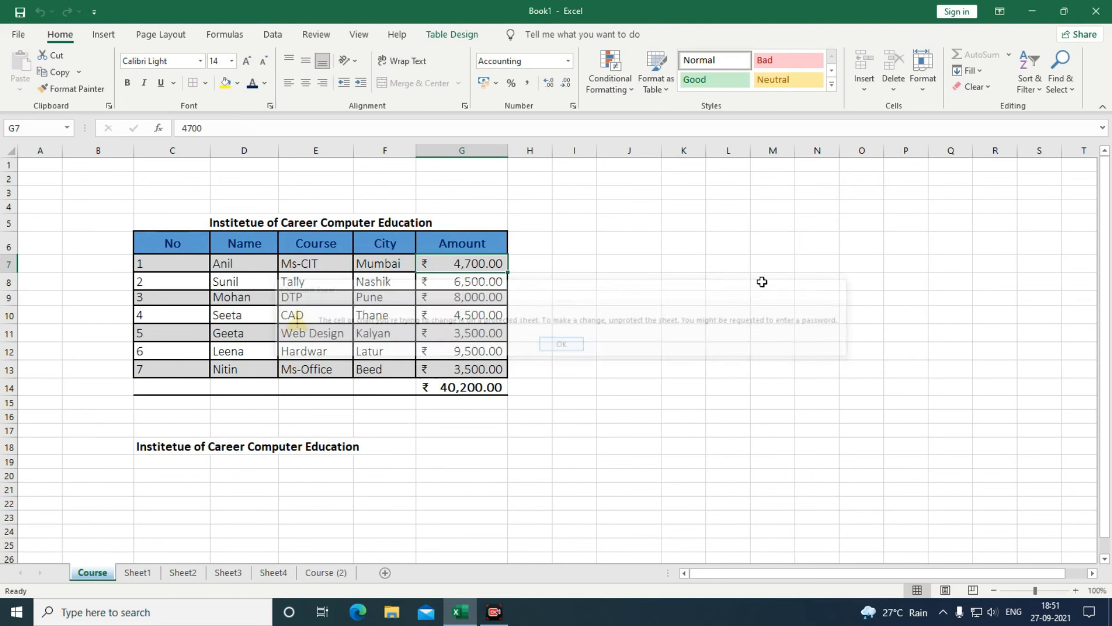
Unprotect the Course sheet by entering its password.
left_click(926, 90)
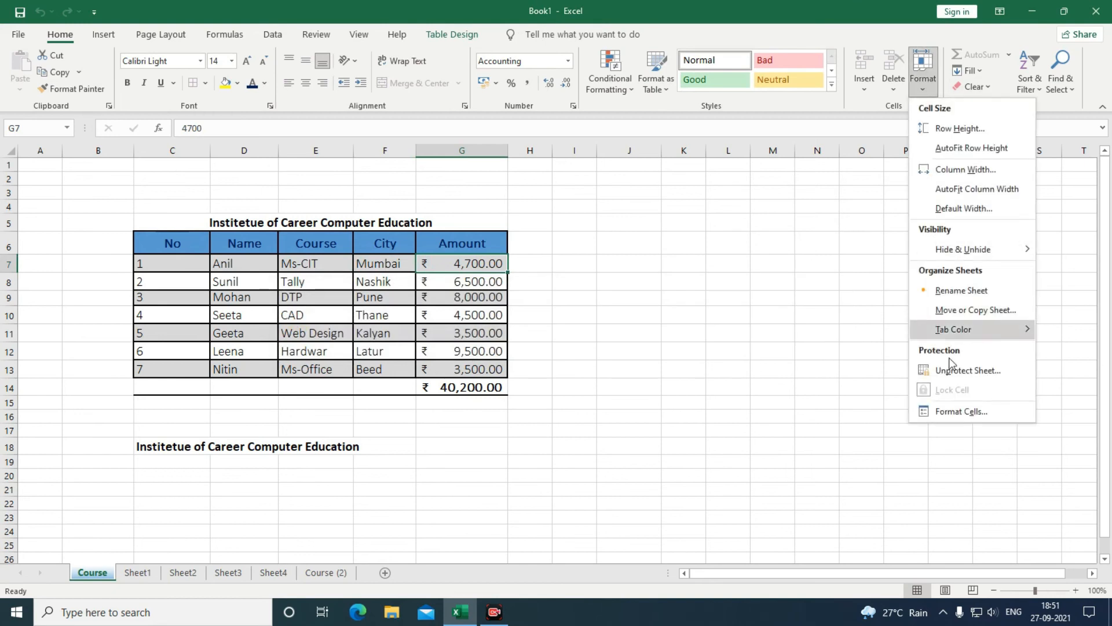
left_click(955, 371)
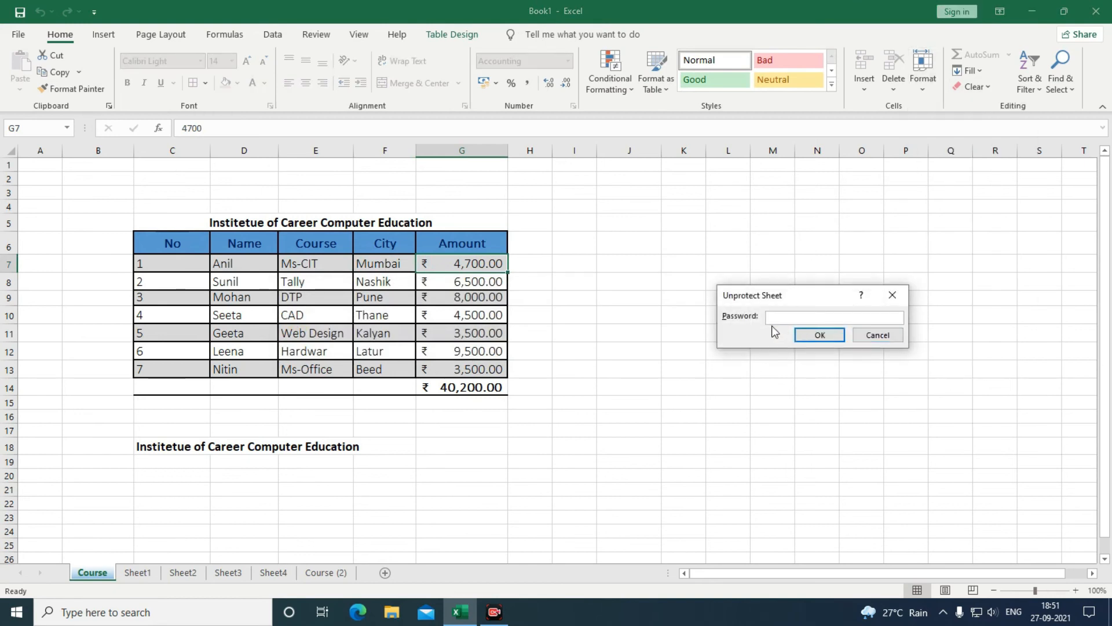
type("123")
key("Return")
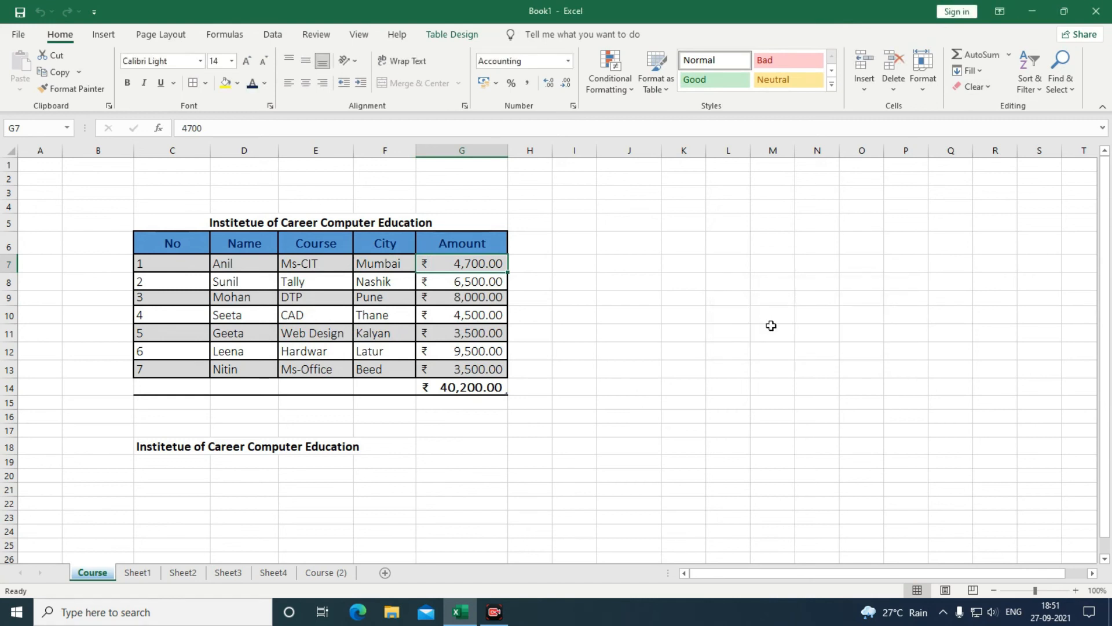
Type test entries into K9 and K10, then select K9:K10.
left_click(626, 286)
left_click(696, 295)
type("dvxv")
key("Return")
type("xcvc")
key("Return")
mouse_move(675, 296)
left_mouse_down()
mouse_move(678, 334)
mouse_move(685, 316)
left_mouse_up()
Delete the test entries from K9:K10.
key("Delete")
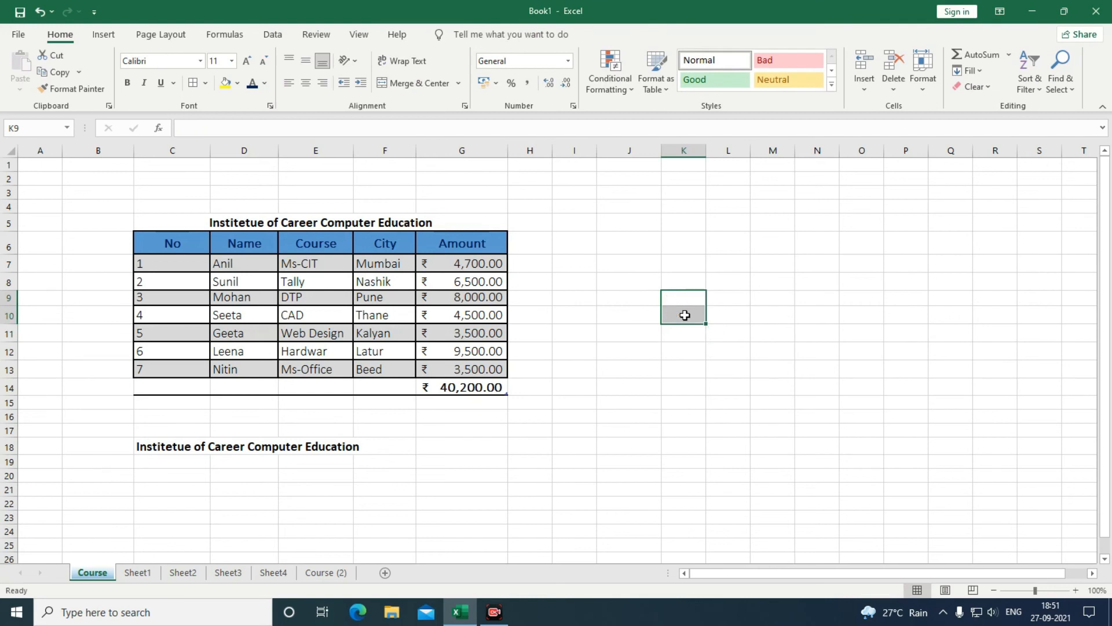
left_click(921, 90)
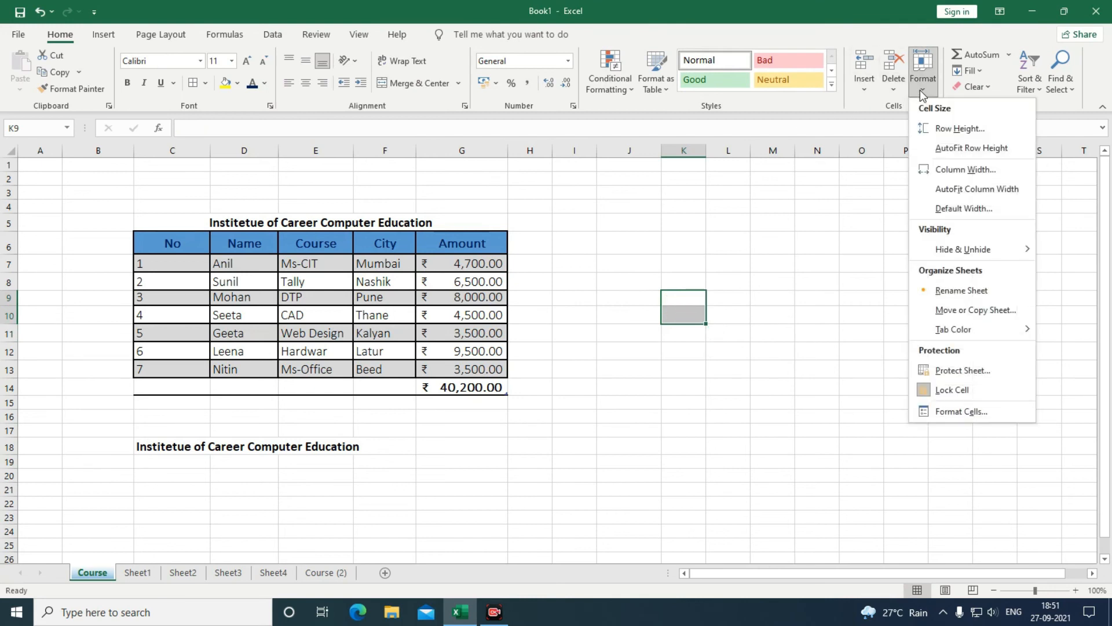
left_click(771, 286)
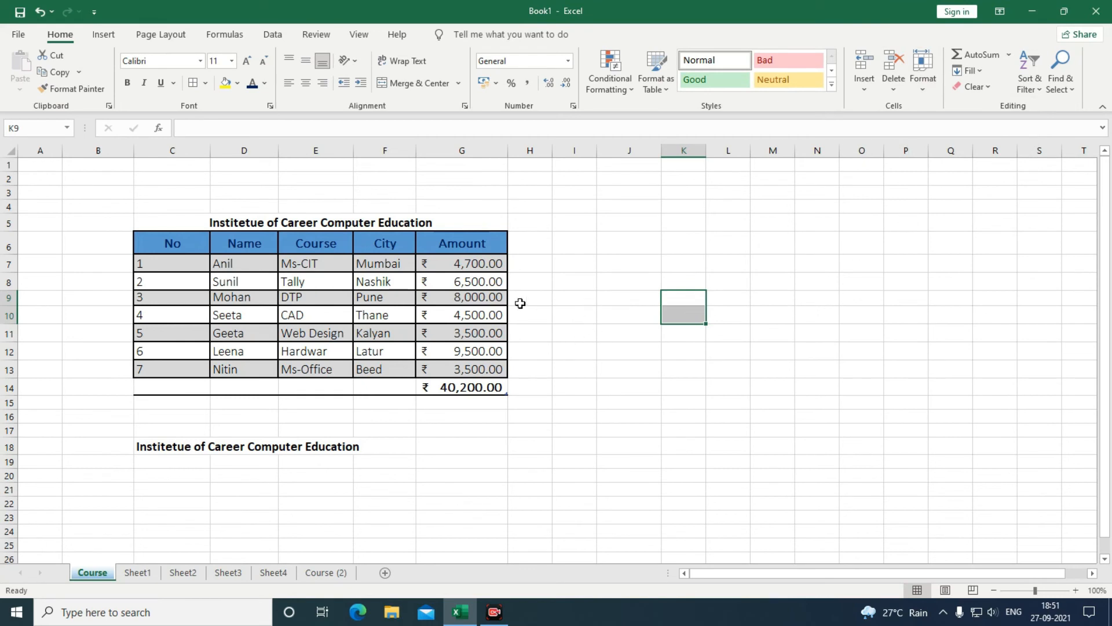
Apply Clear All and then Clear Formats to the fee table, undoing each with Ctrl+Z.
left_click_drag(170, 246, 449, 364)
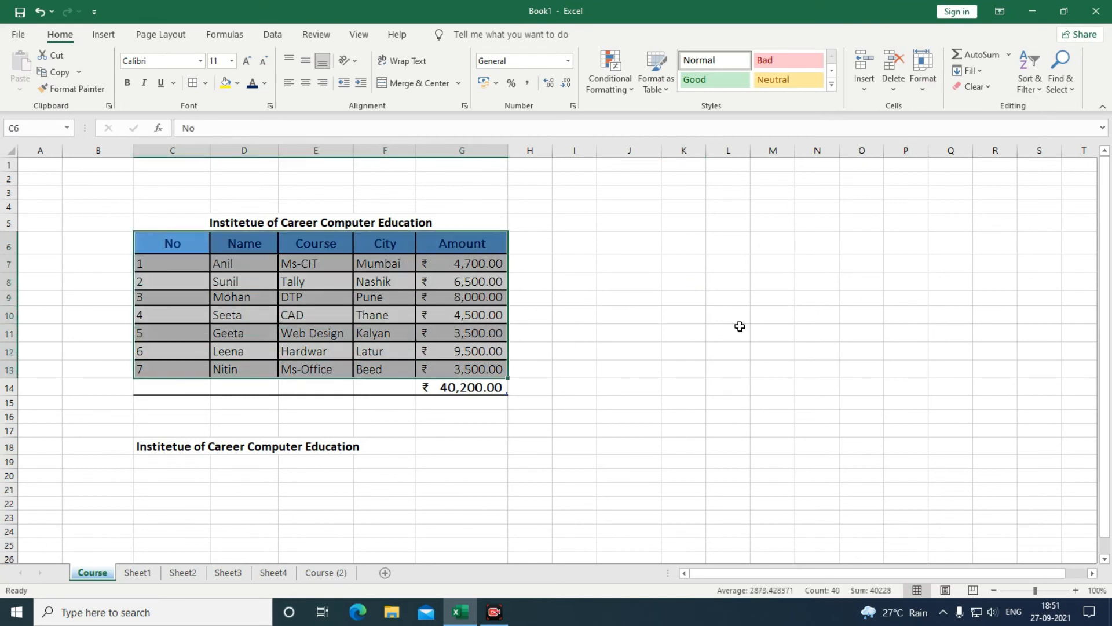
left_click(989, 87)
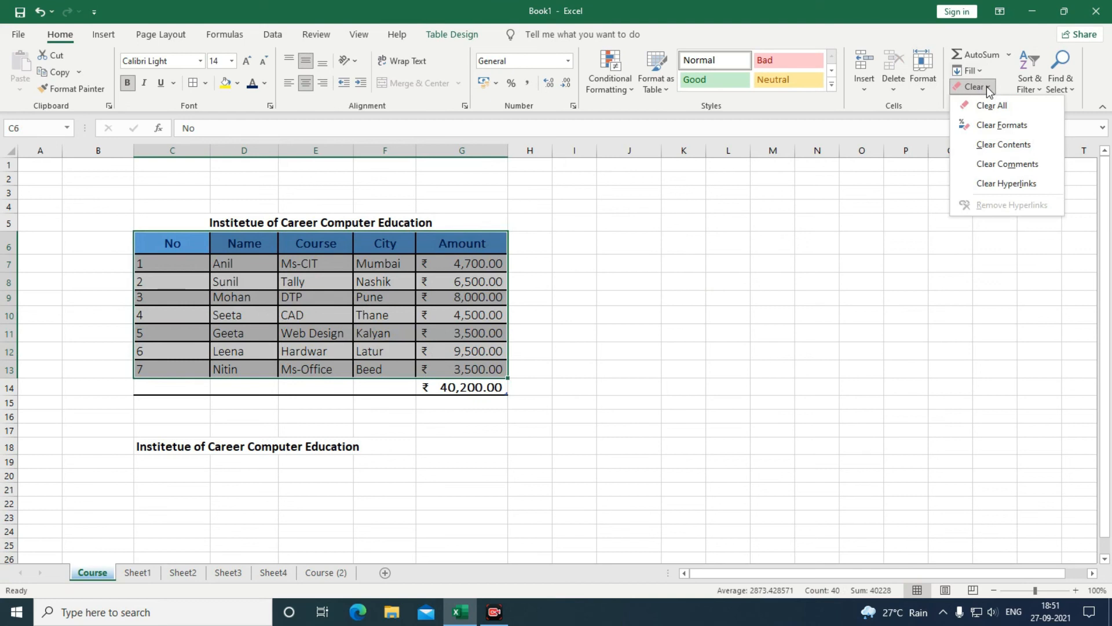
left_click(993, 105)
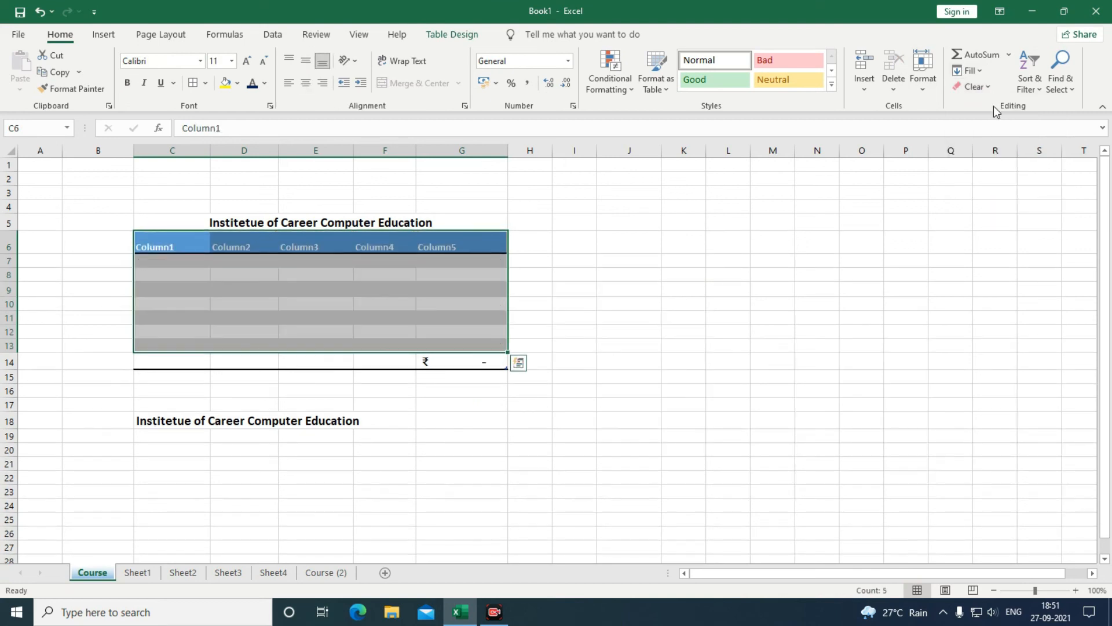
key("ctrl+z")
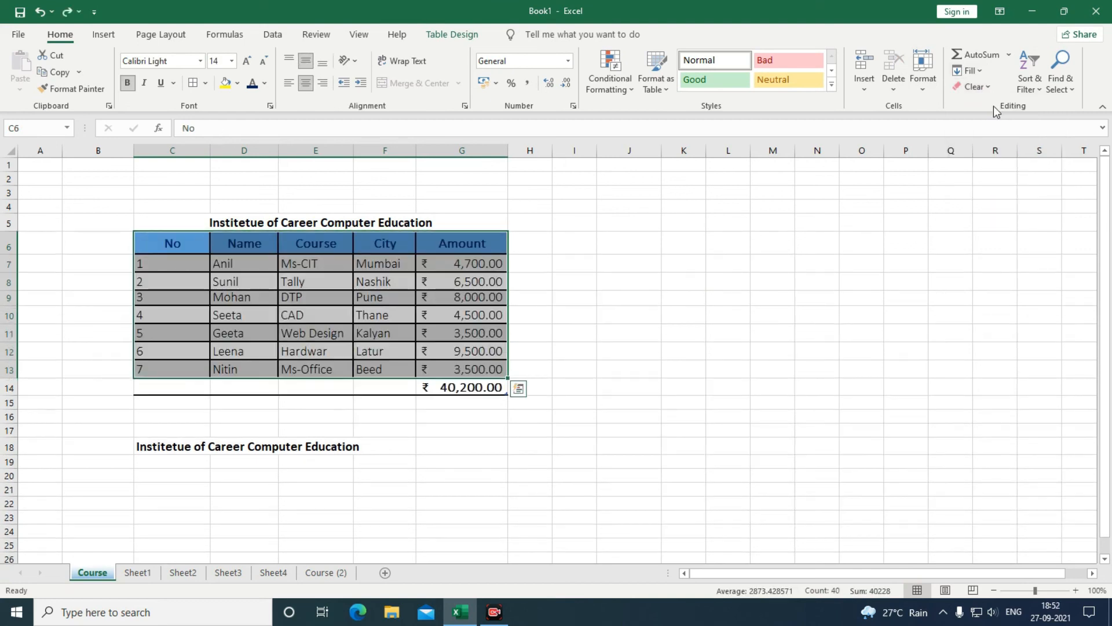
left_click(983, 85)
left_click(997, 125)
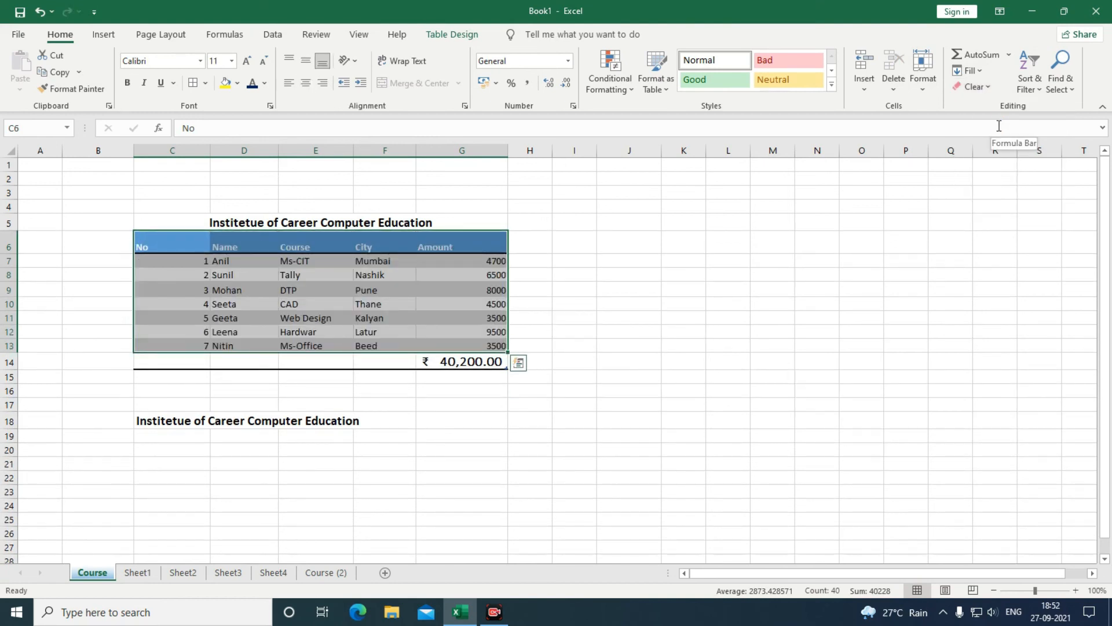
key("ctrl+z")
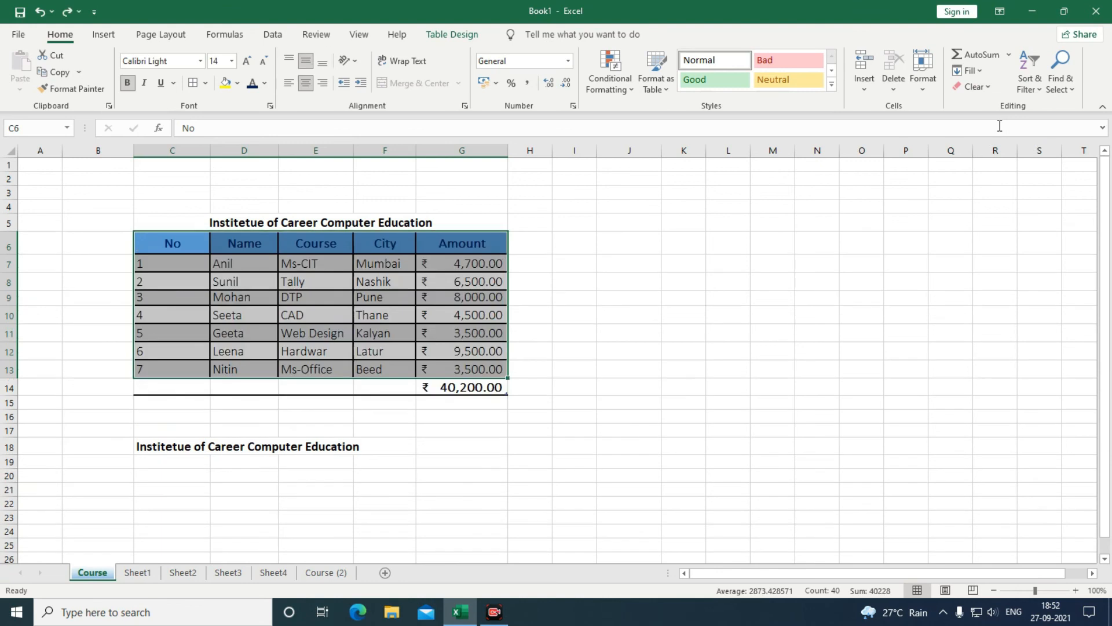
Set the table's header row to No Fill.
left_click_drag(157, 250, 464, 243)
left_click(238, 83)
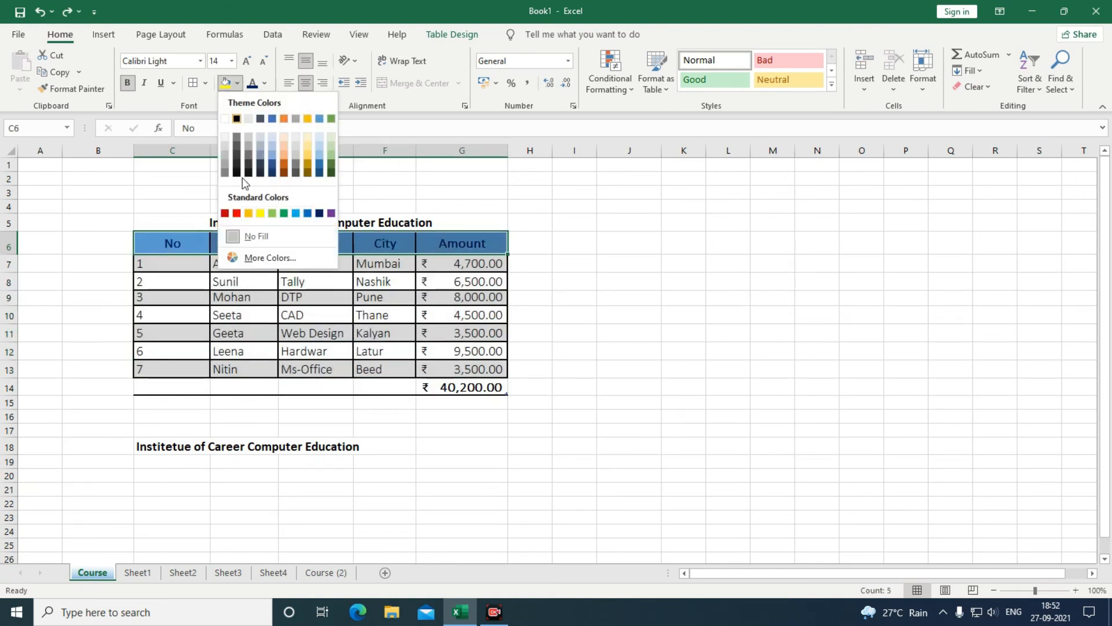
left_click(249, 235)
Clear formats and then clear all on C6:E11, undoing the full clear.
left_click_drag(166, 250, 481, 371)
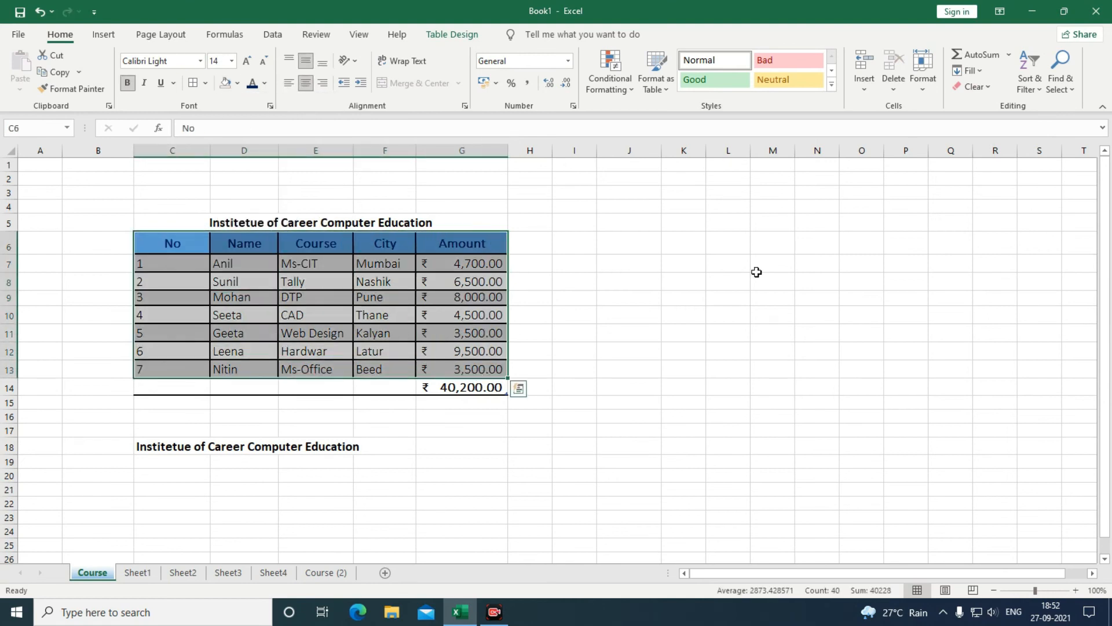
left_click(984, 88)
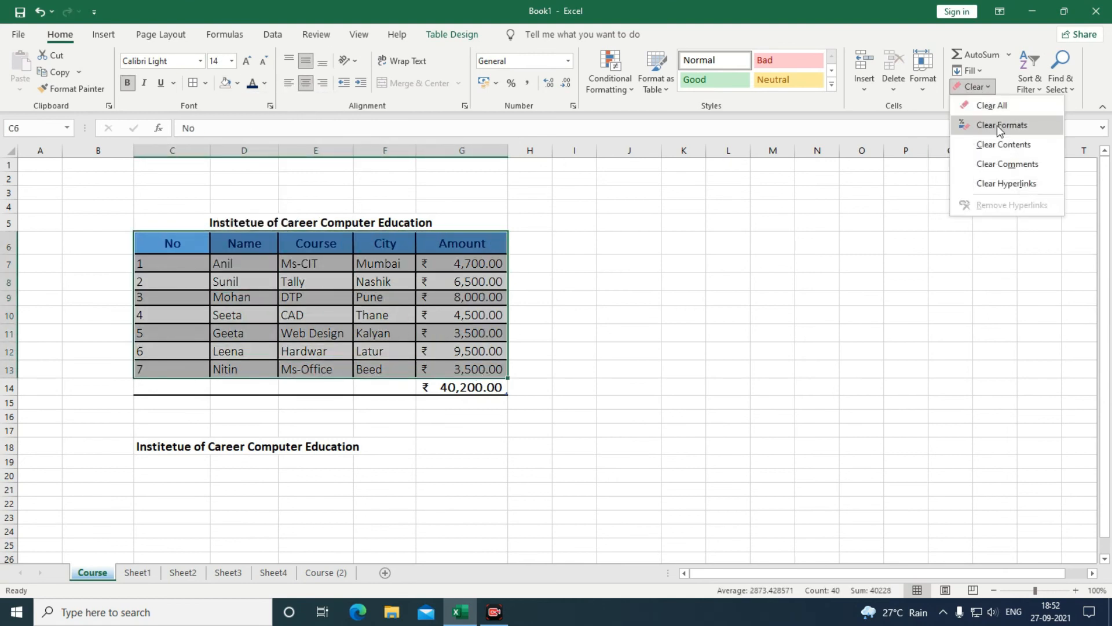
left_click(997, 125)
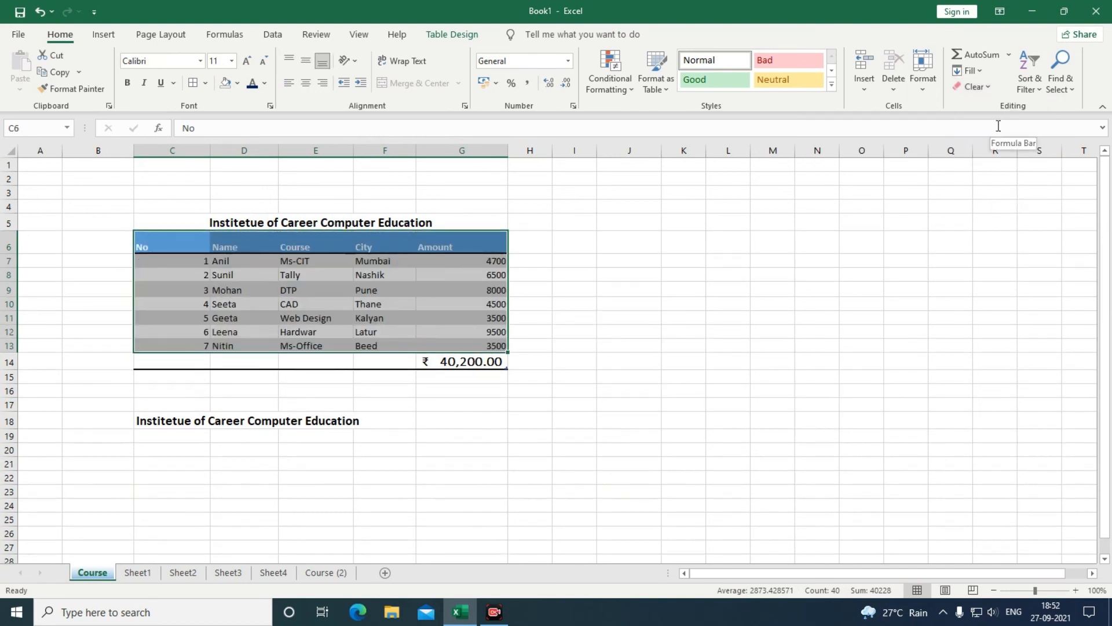
left_click(974, 87)
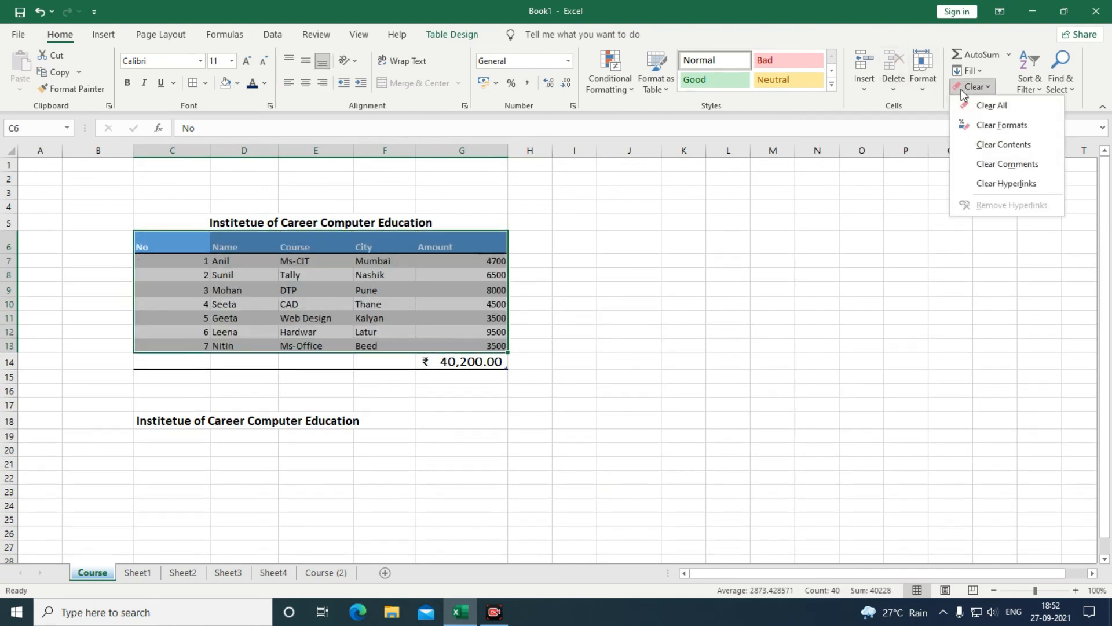
left_click(972, 104)
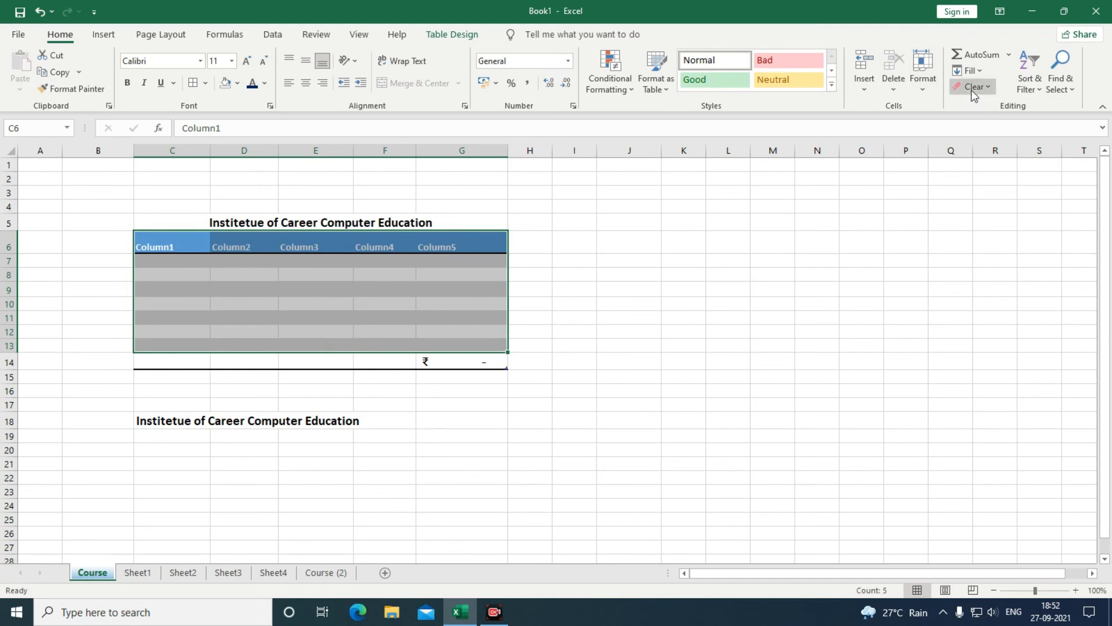
left_click(972, 88)
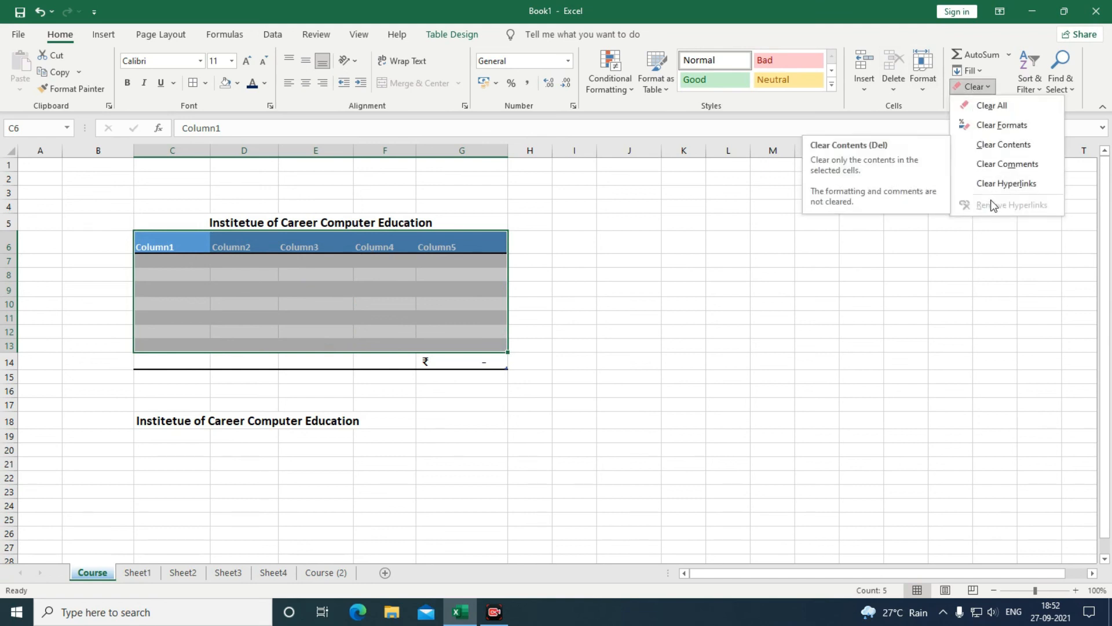
left_click(980, 271)
key("ctrl+z")
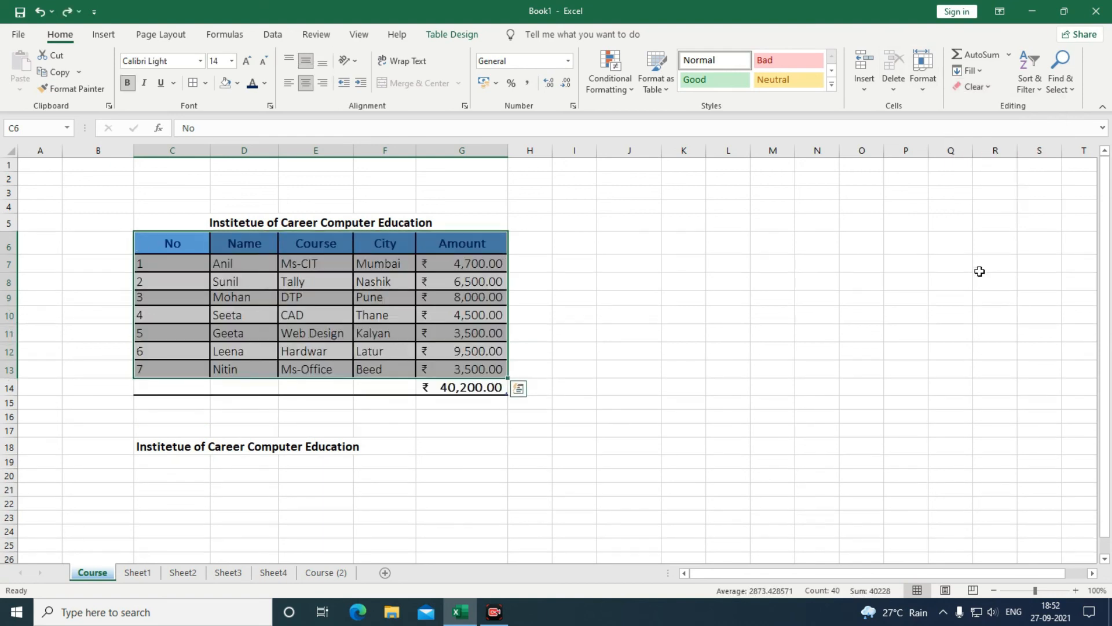
left_click(985, 92)
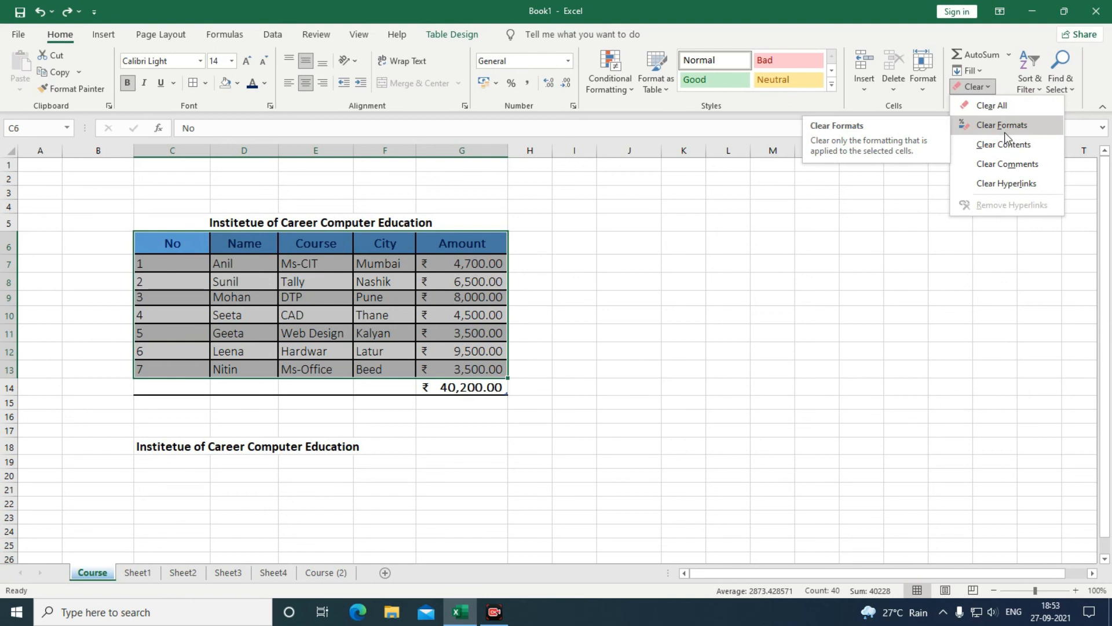
Enter 10000 in cell M8, replacing a first try of 100.
left_click(781, 283)
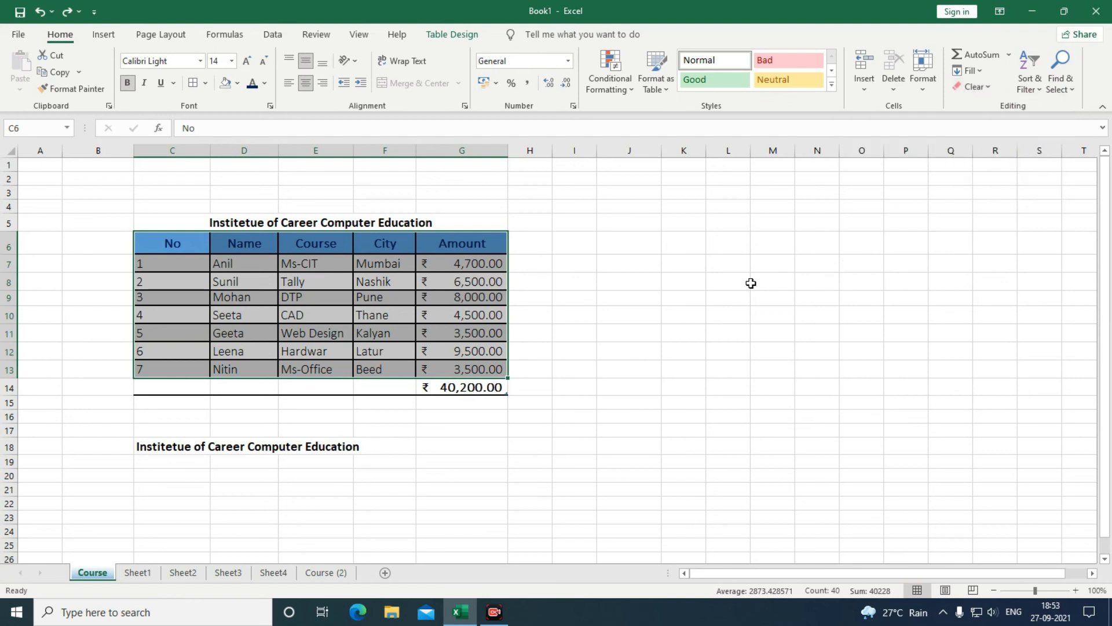
left_click(751, 283)
type("100")
key("Return")
key("Up")
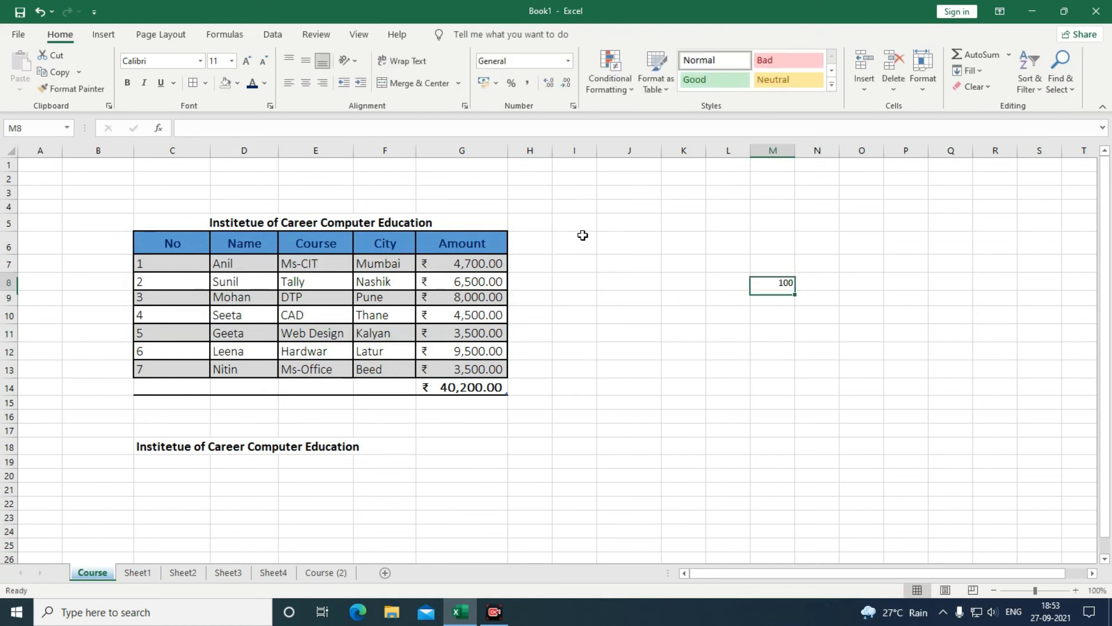
type("10000")
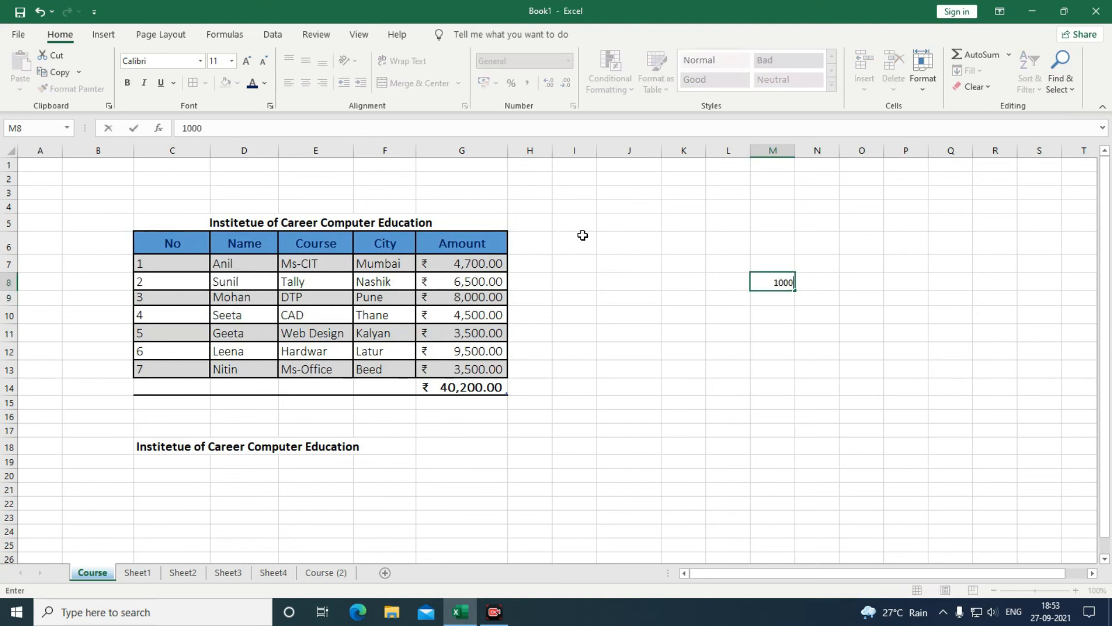
key("Return")
key("Up")
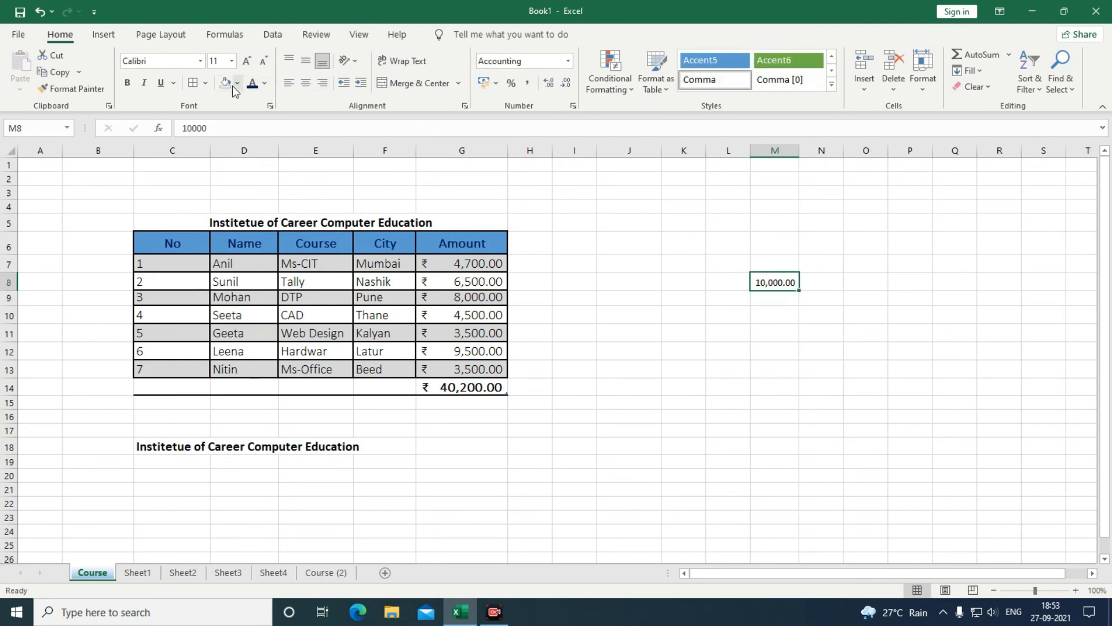
Make M8's 10,000.00 bold, red, 18-point Arial Black.
left_click(246, 60)
left_click(247, 60)
left_click(247, 61)
left_click(247, 61)
left_click(127, 82)
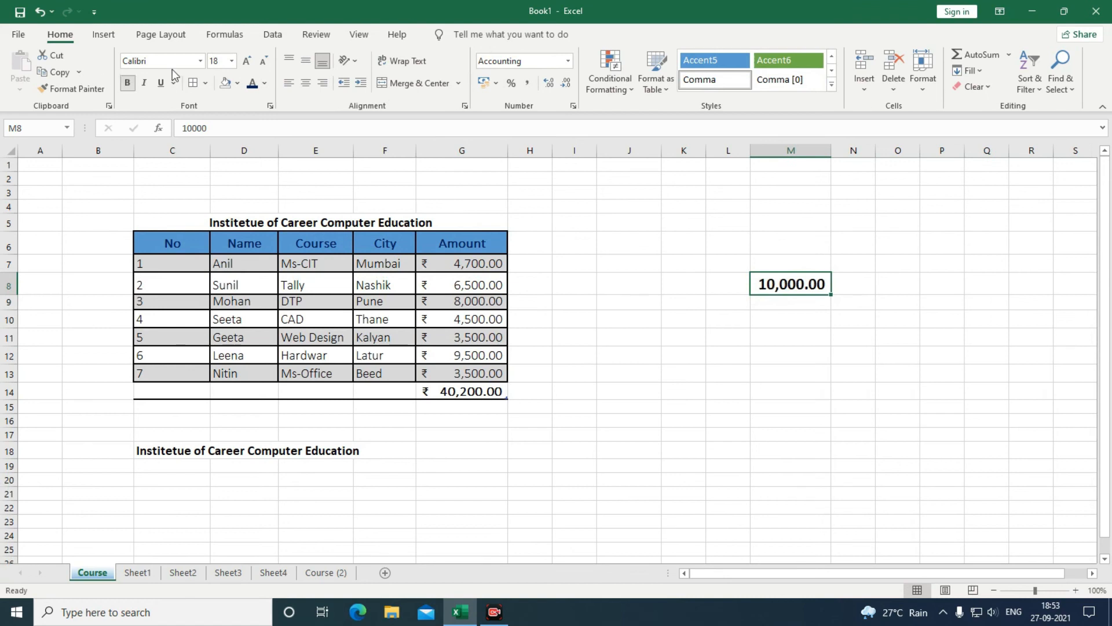
left_click(200, 61)
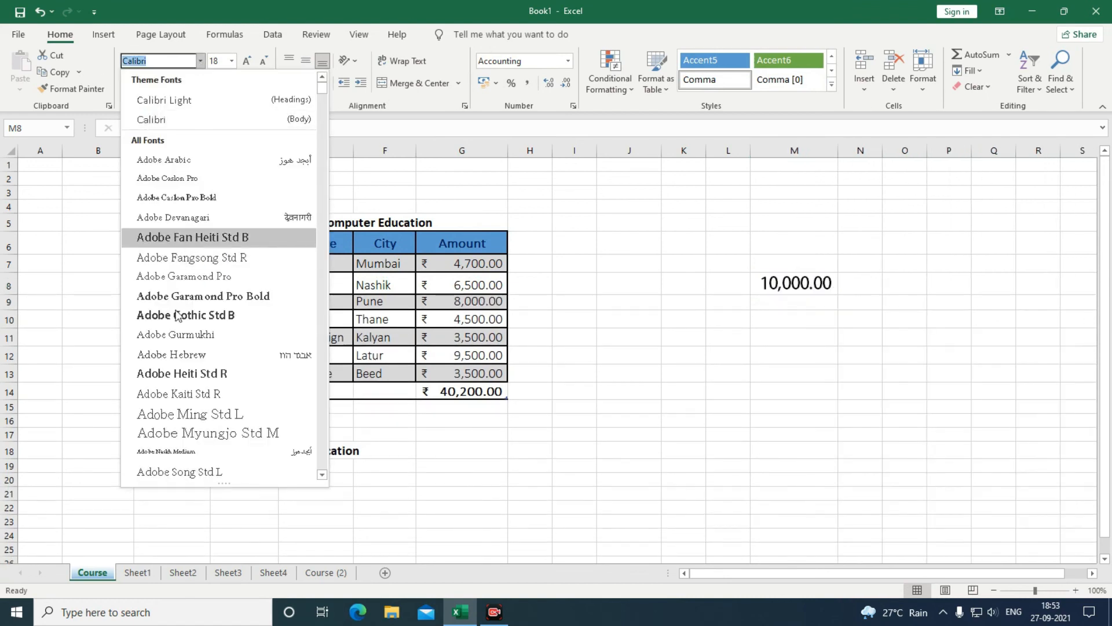
scroll(181, 319, "down", 4)
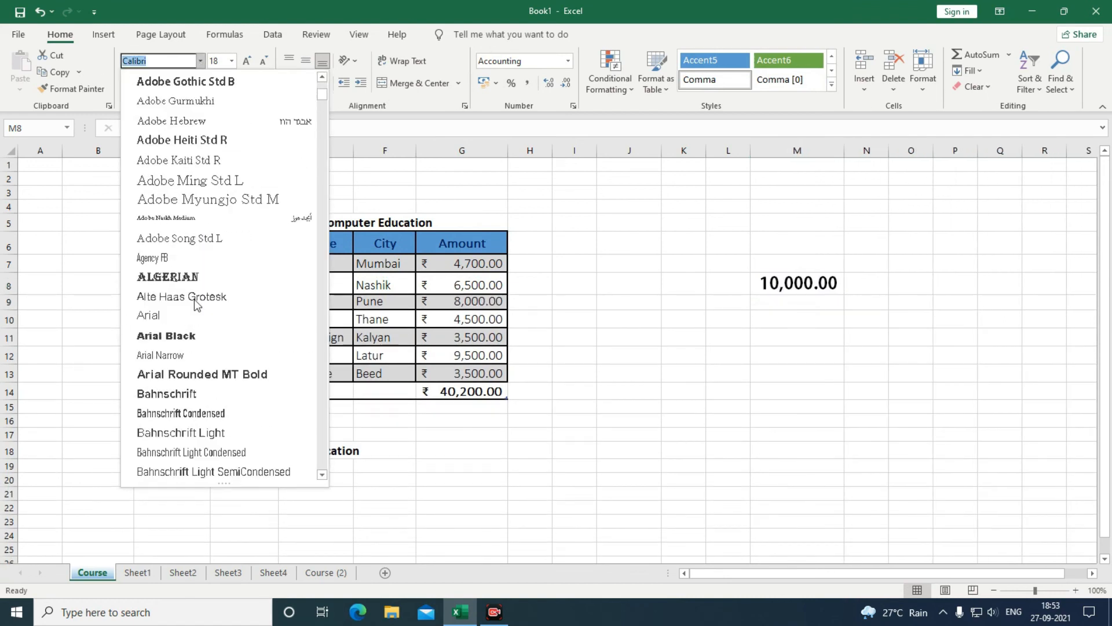
left_click(182, 337)
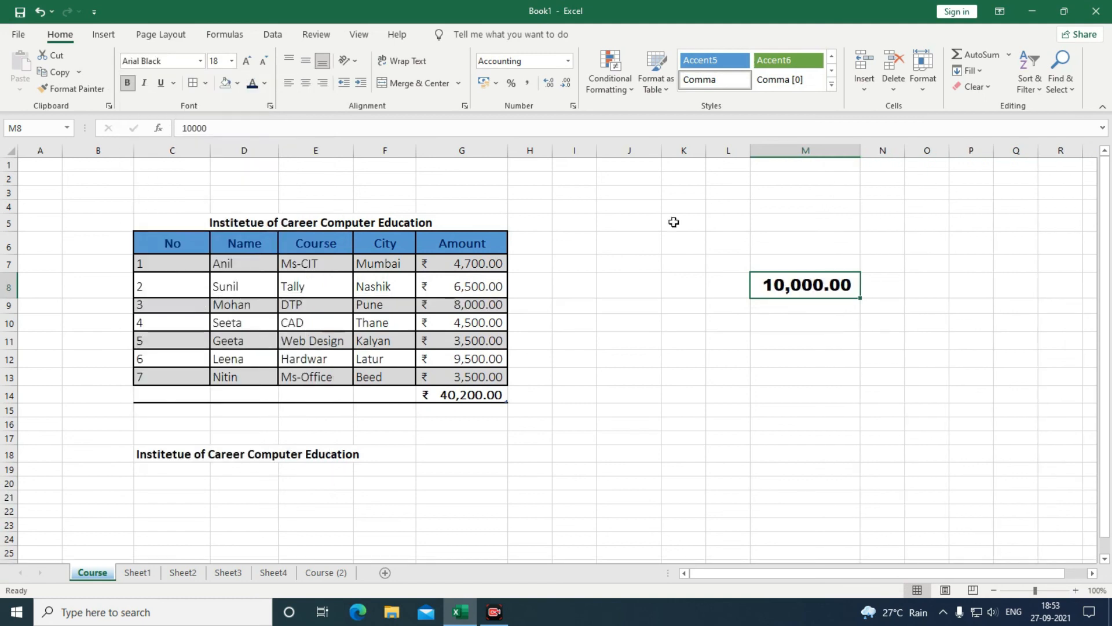
left_click(264, 85)
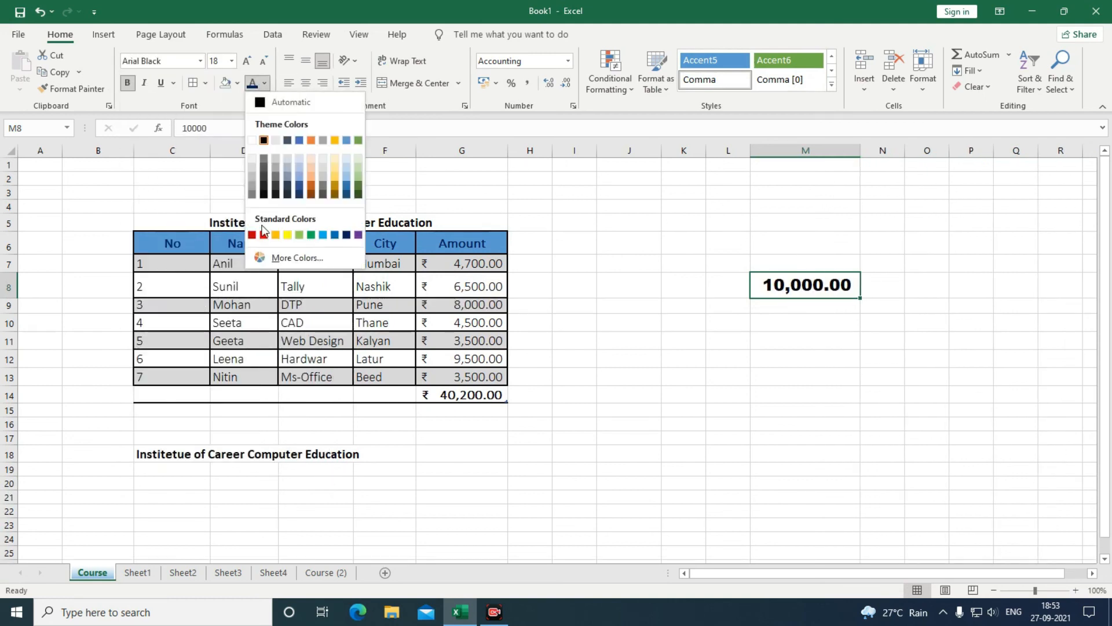
left_click(263, 230)
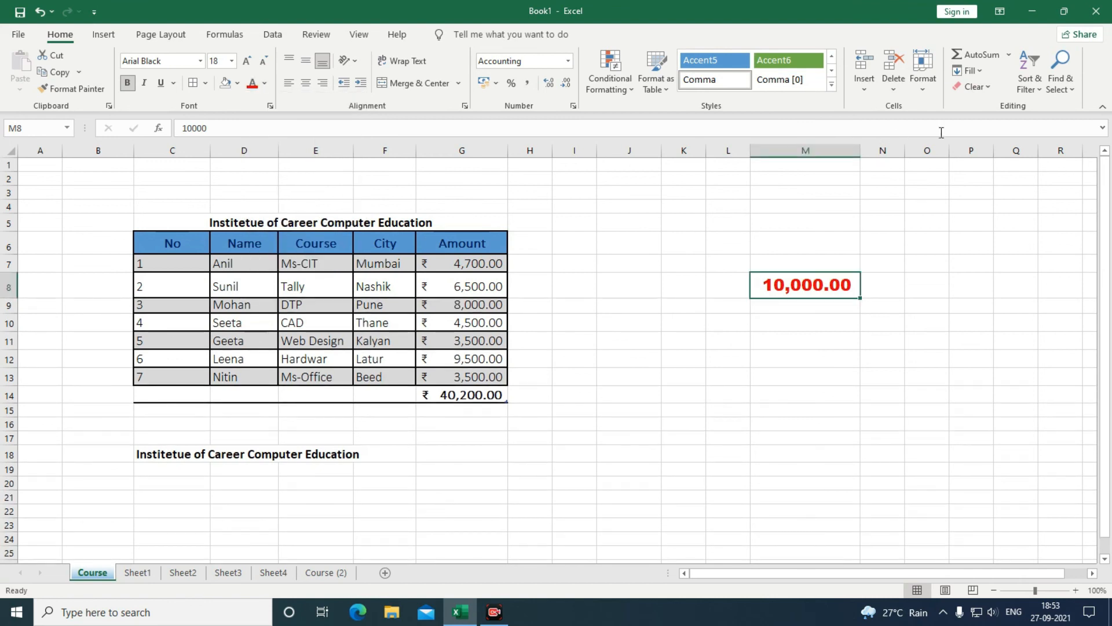
left_click(991, 88)
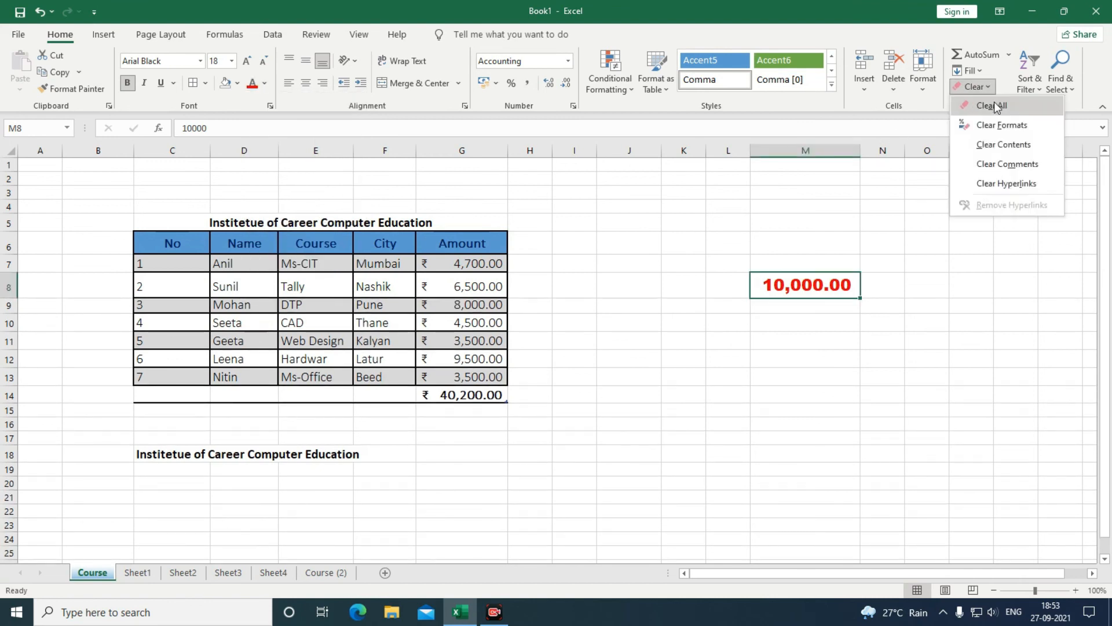
Test Clear All on M8 by entering 2000, then undo back to the formatted 10,000.00.
left_click(996, 104)
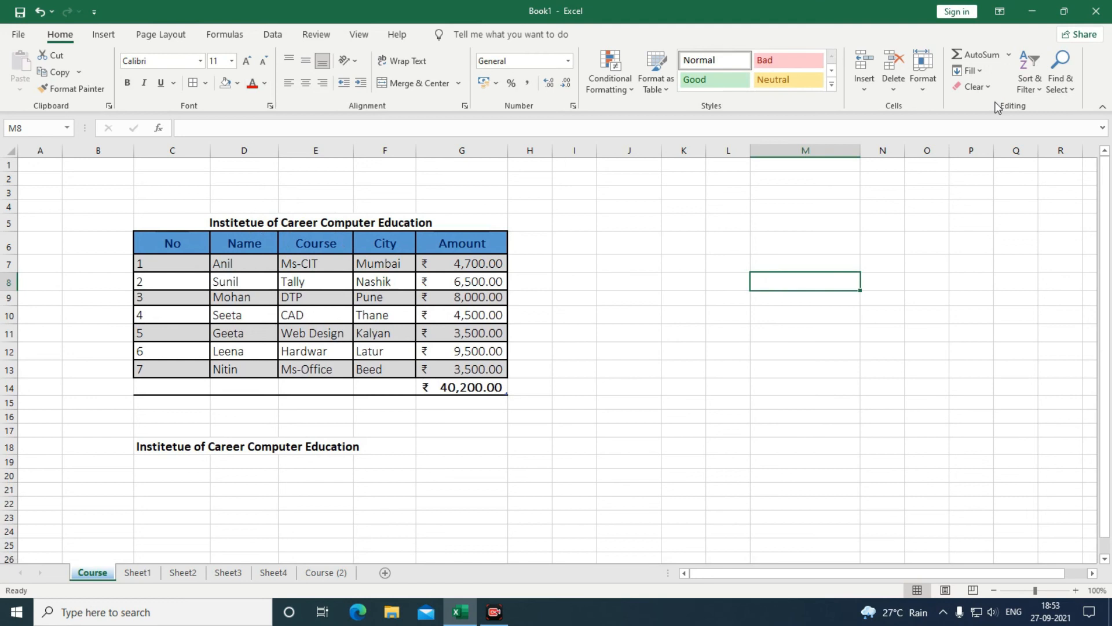
type("2000")
key("Return")
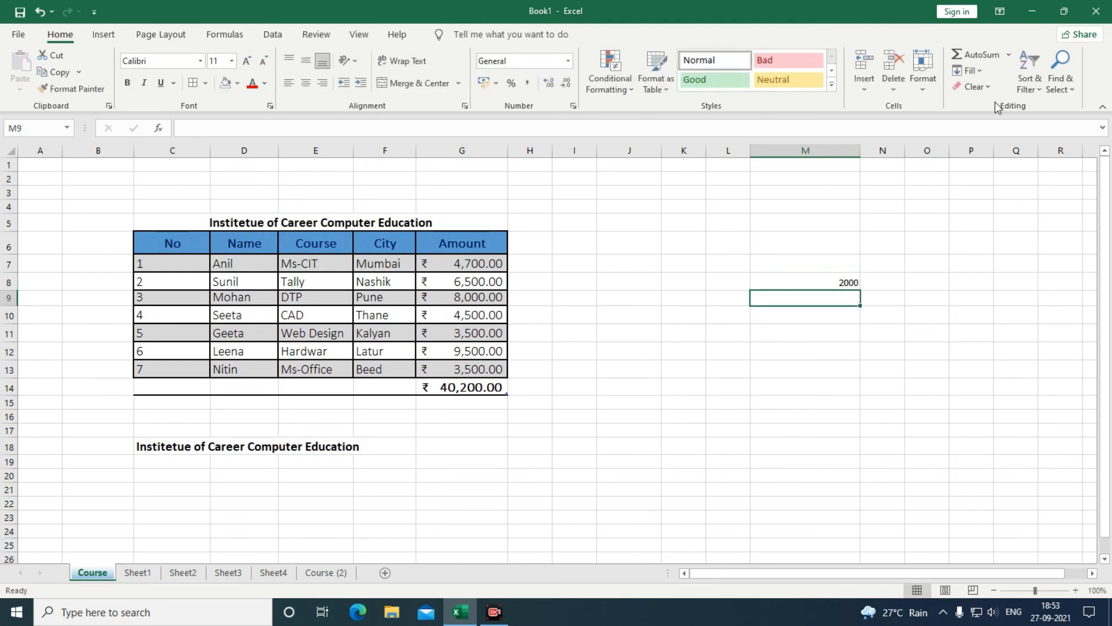
key("Up")
key("ctrl+z")
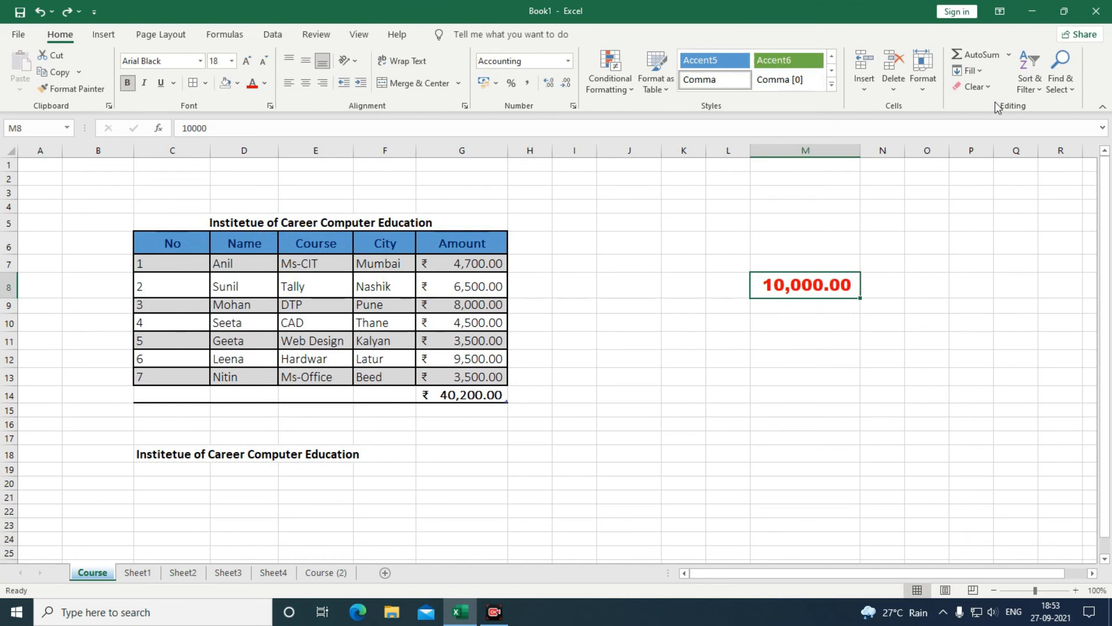
Clear Formats on M8, then undo to restore its bold red styling.
left_click(990, 90)
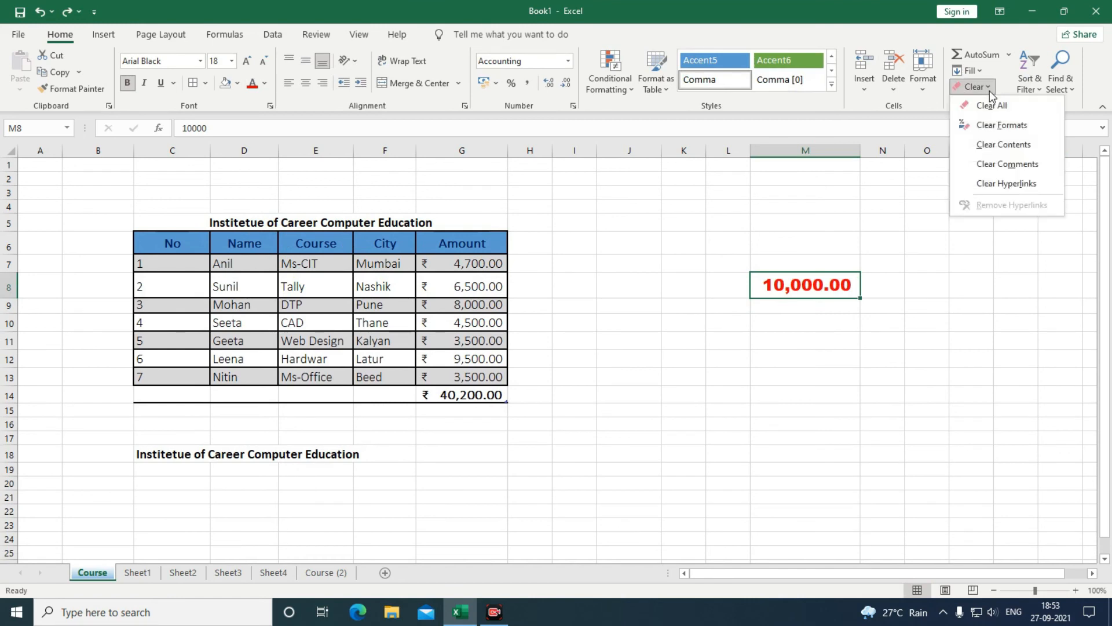
left_click(994, 131)
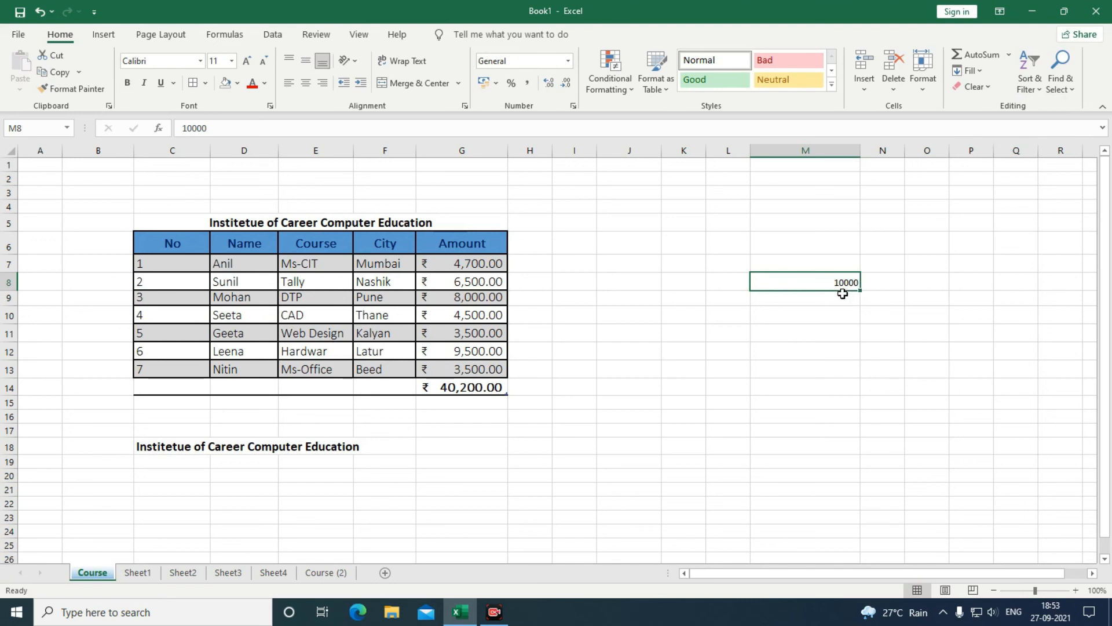
key("ctrl+z")
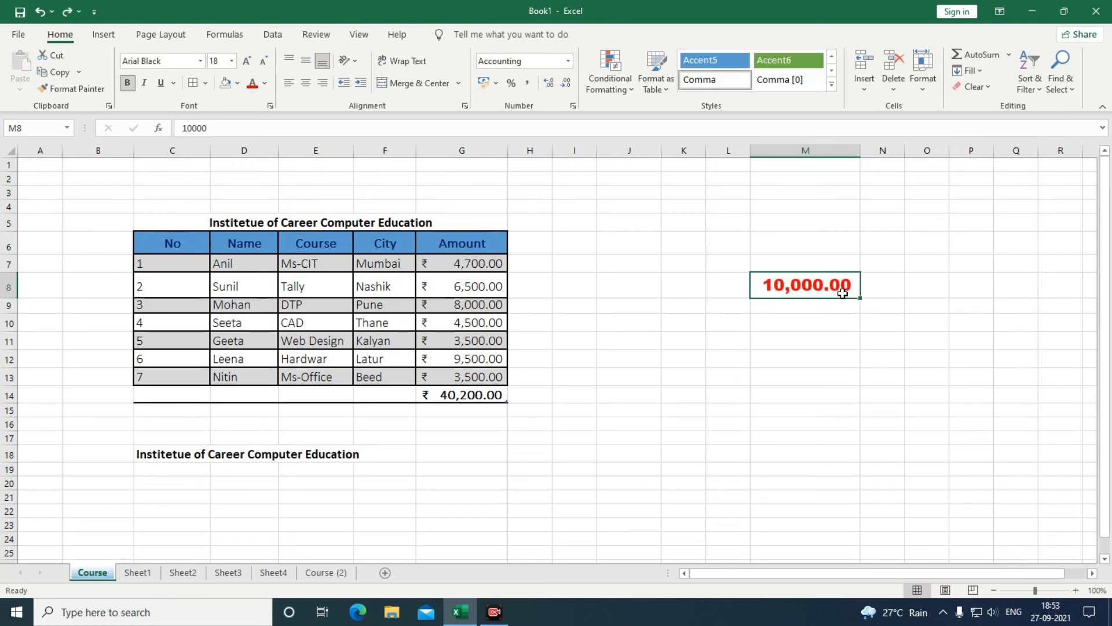
Clear Contents of M8, keeping its formatting, and enter 20000 instead.
left_click(987, 88)
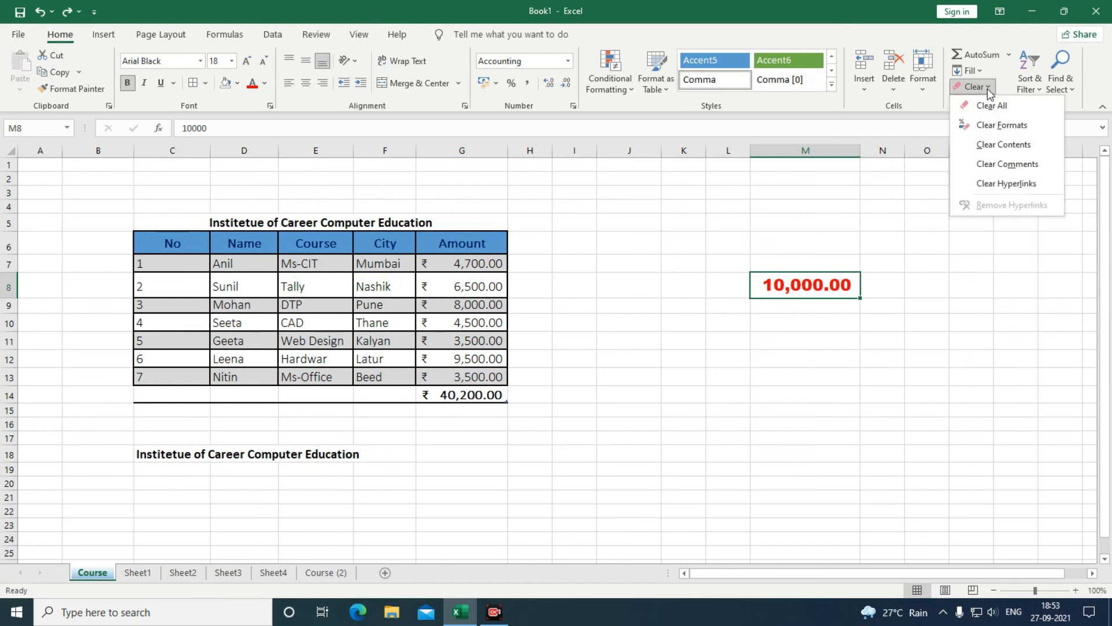
left_click(995, 152)
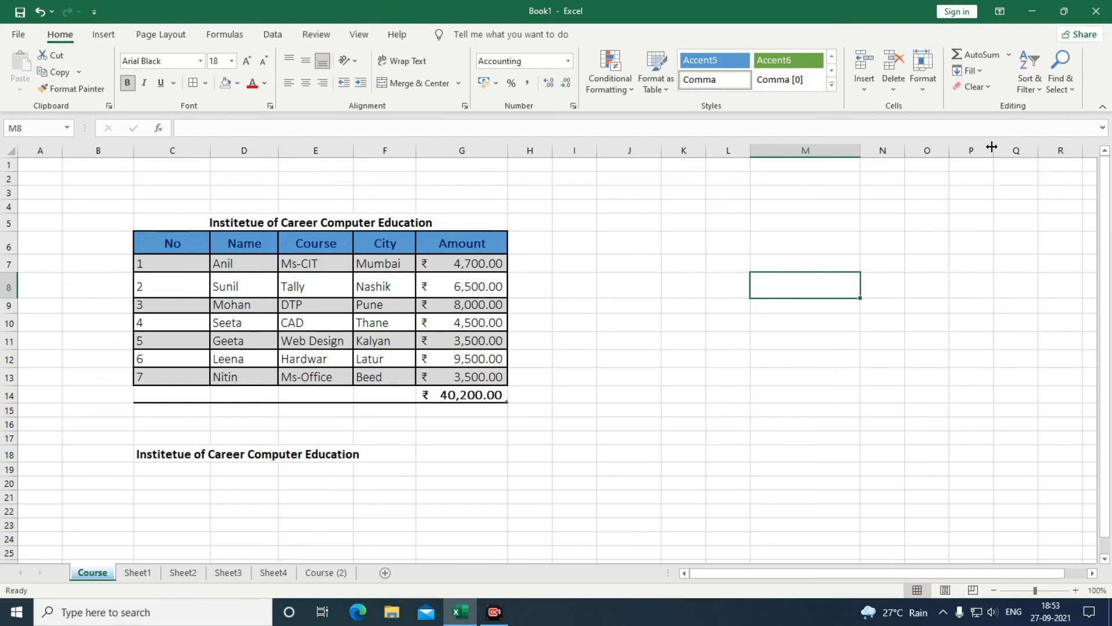
type("20000")
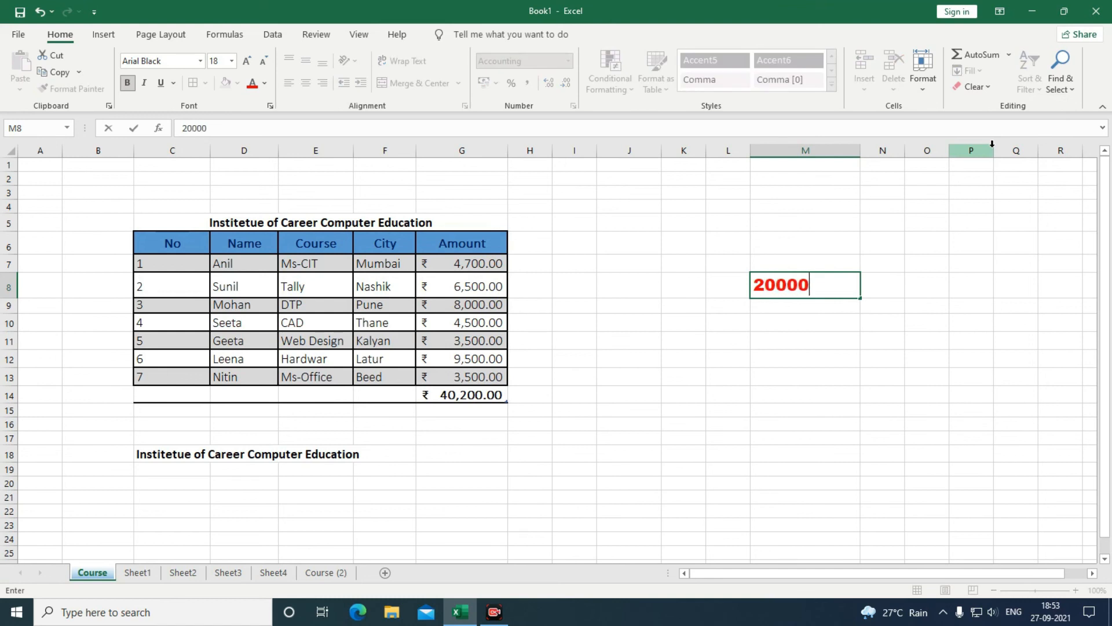
key("Return")
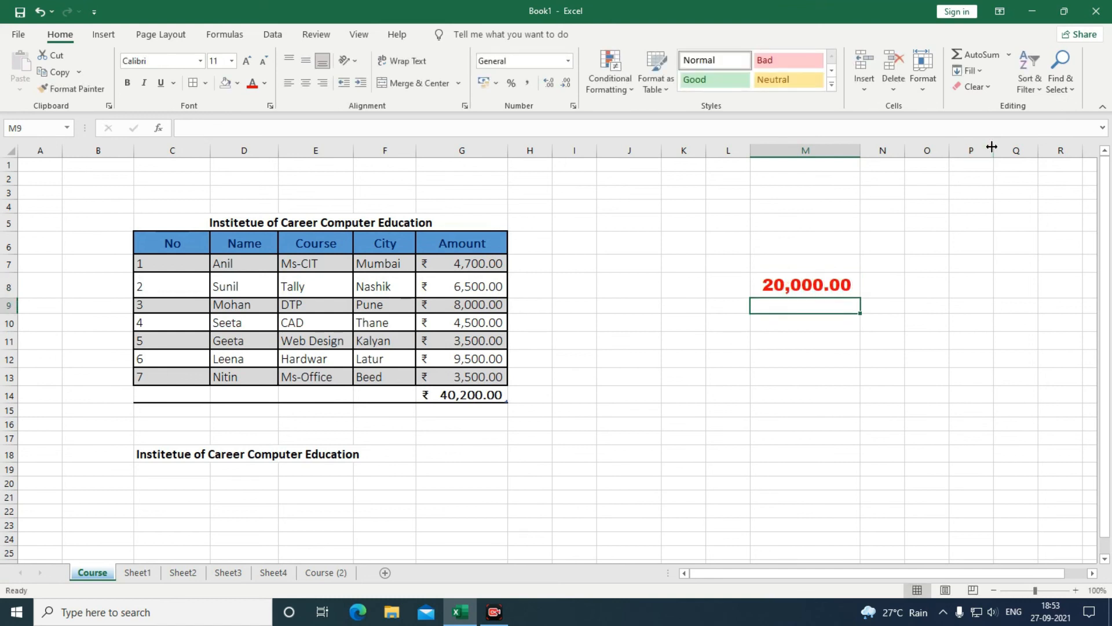
key("Up")
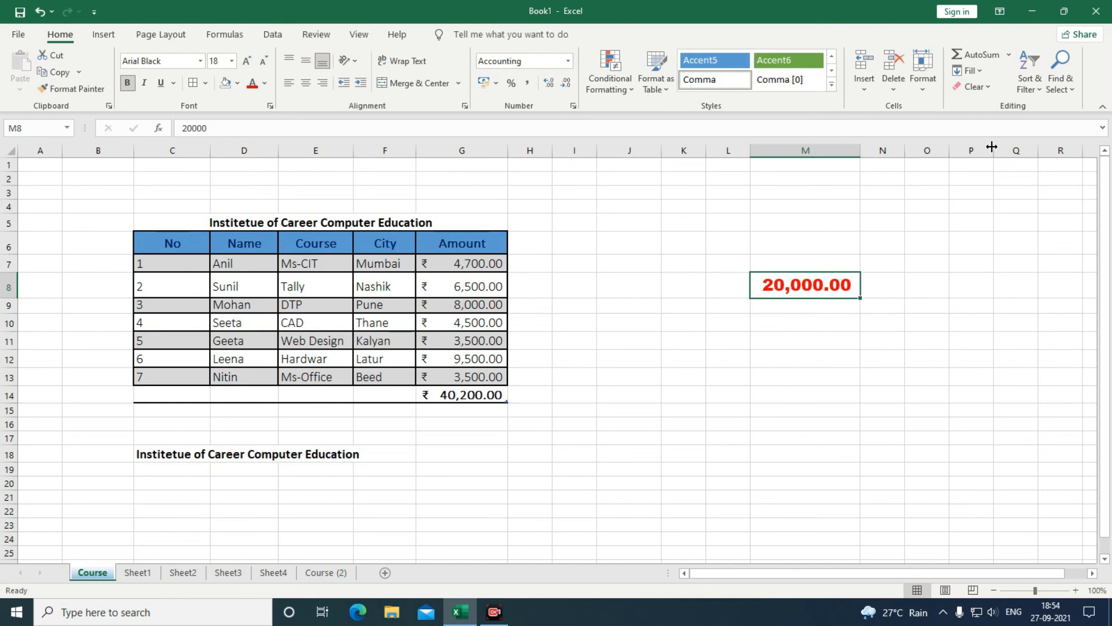
Clear All from M8 and narrow column M back to normal width.
left_click(990, 87)
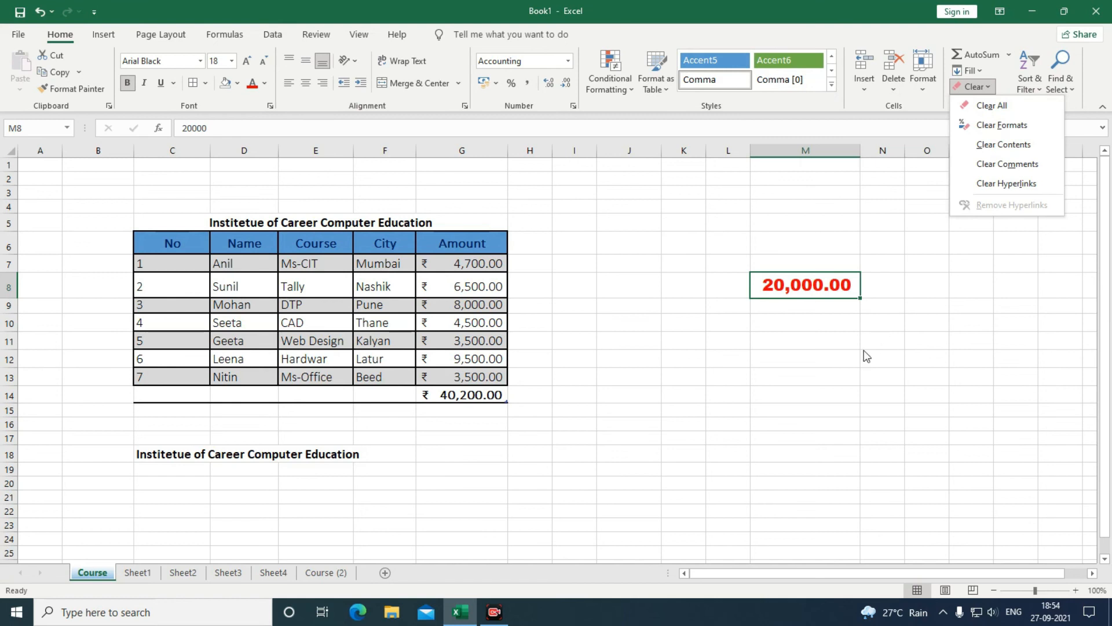
key("Escape")
left_click(776, 319)
left_click(806, 285)
left_click(978, 86)
left_click(992, 106)
left_click_drag(861, 152, 810, 160)
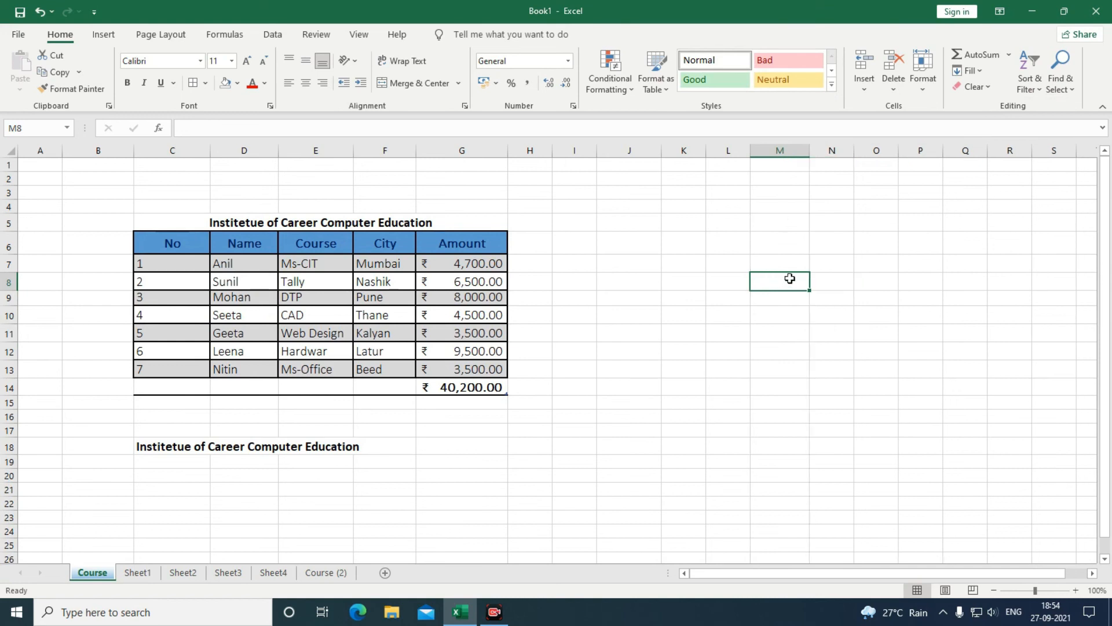
Enter a test value of 200 in M8, then delete it to leave the cell empty.
type("200")
key("Return")
left_click(791, 279)
key("Delete")
left_click(990, 88)
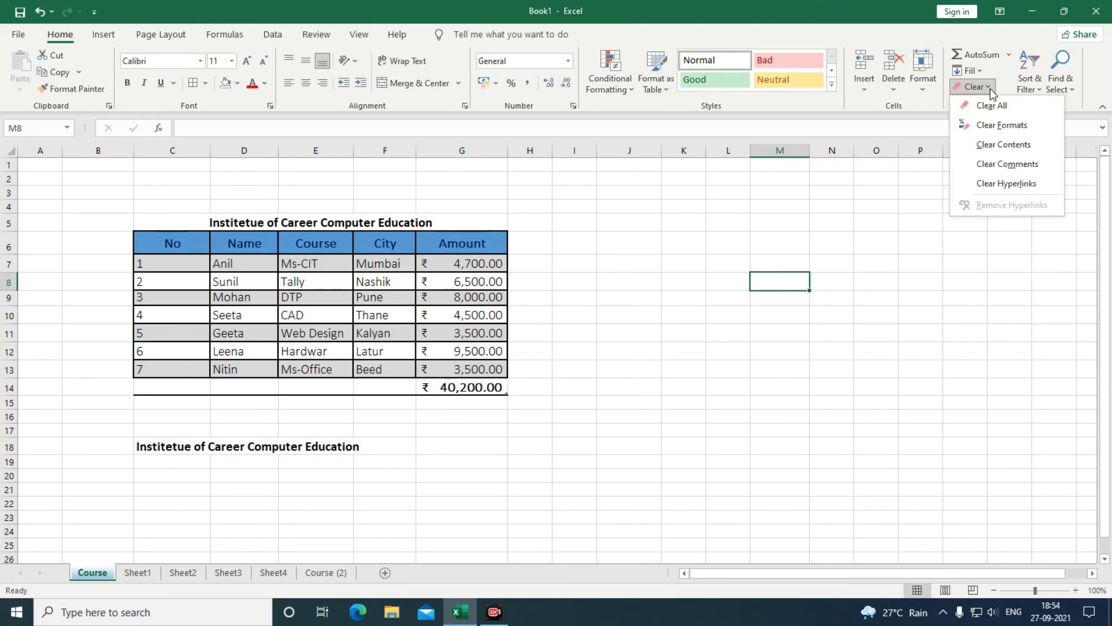
Select the Name column D6:D13 and sort the table rows A to Z.
left_click(905, 321)
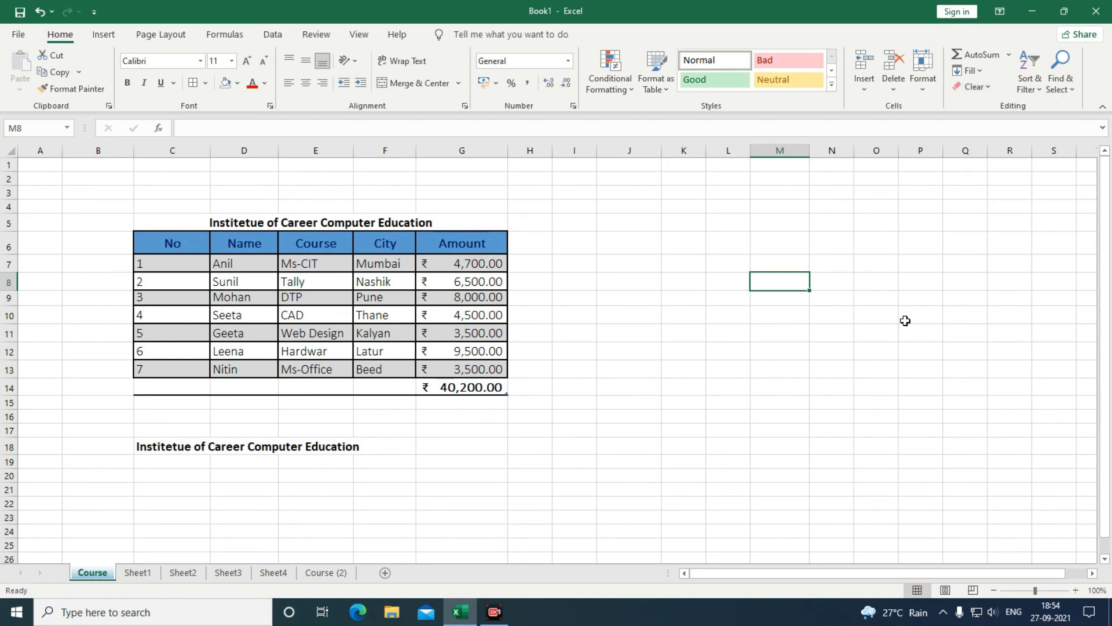
left_click(1030, 84)
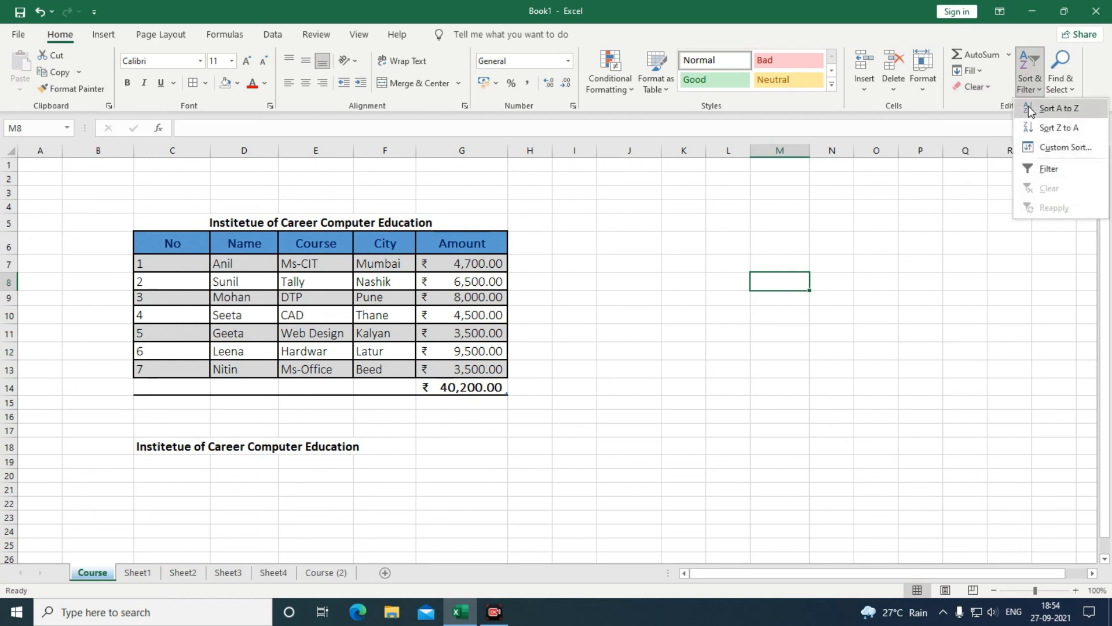
left_click(229, 255)
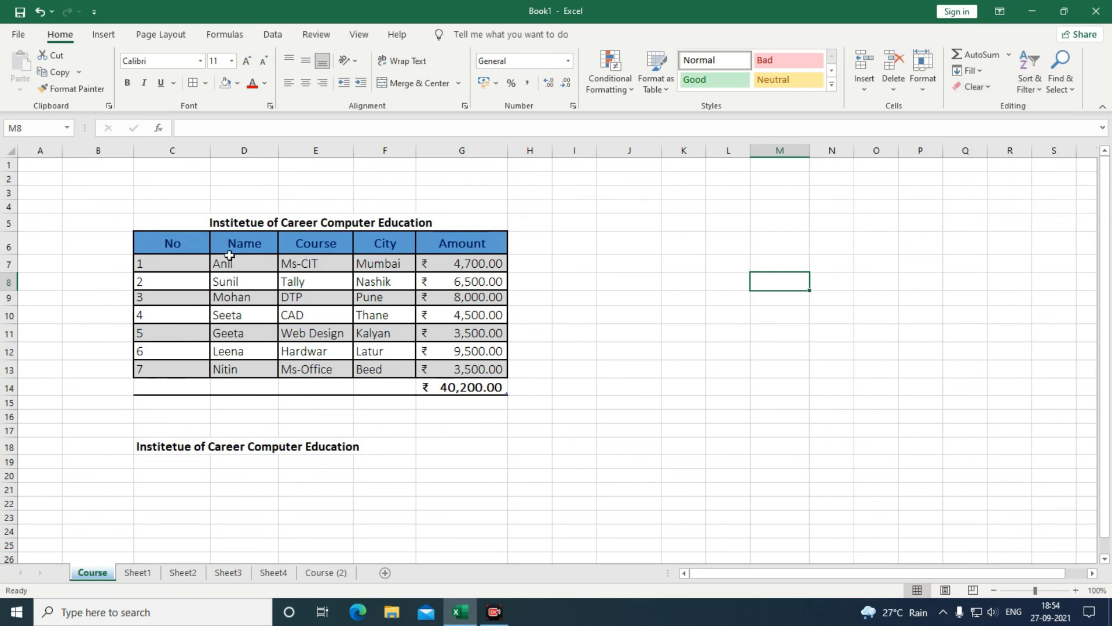
left_click(232, 335)
left_click_drag(236, 244, 237, 370)
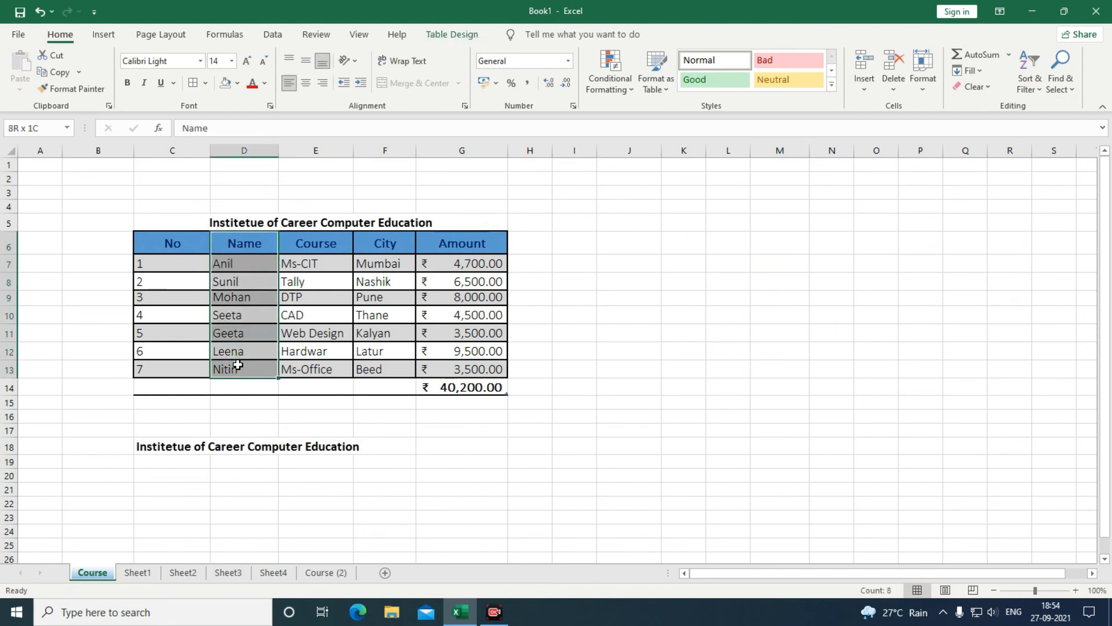
left_click(1031, 84)
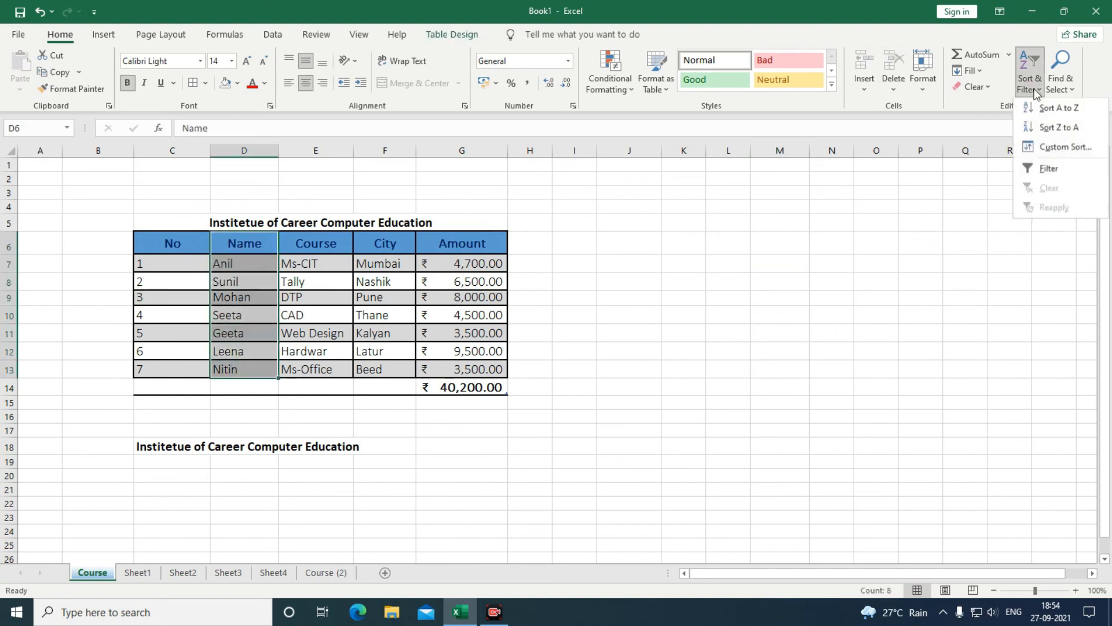
left_click(1054, 111)
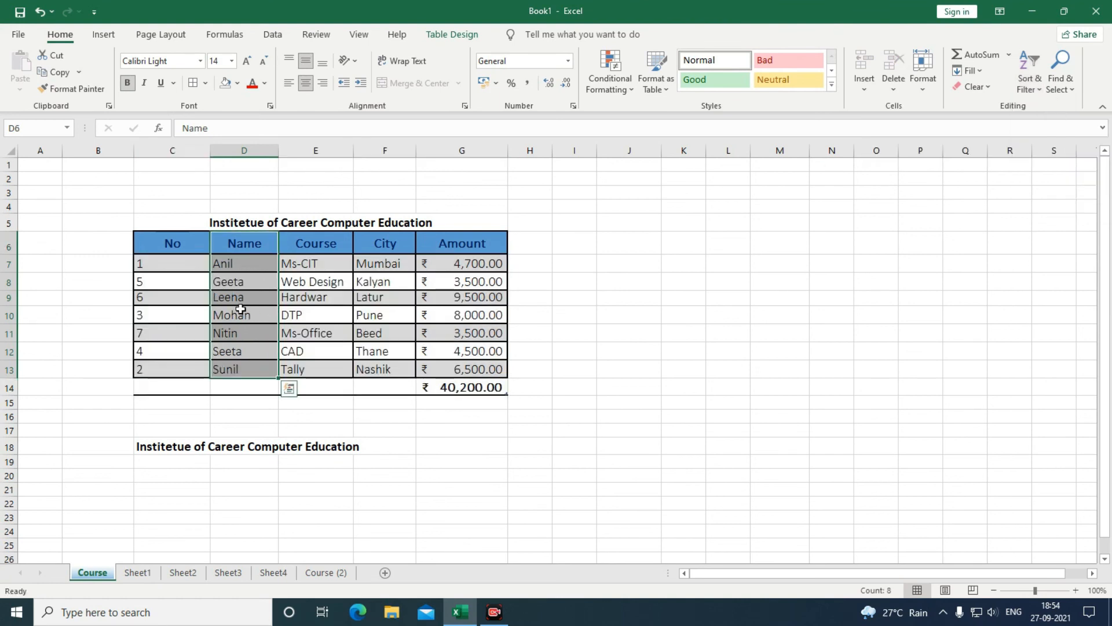
Reselect D6:D13, sort Z to A, and check the names run from Sunil to Anil.
left_click(231, 372)
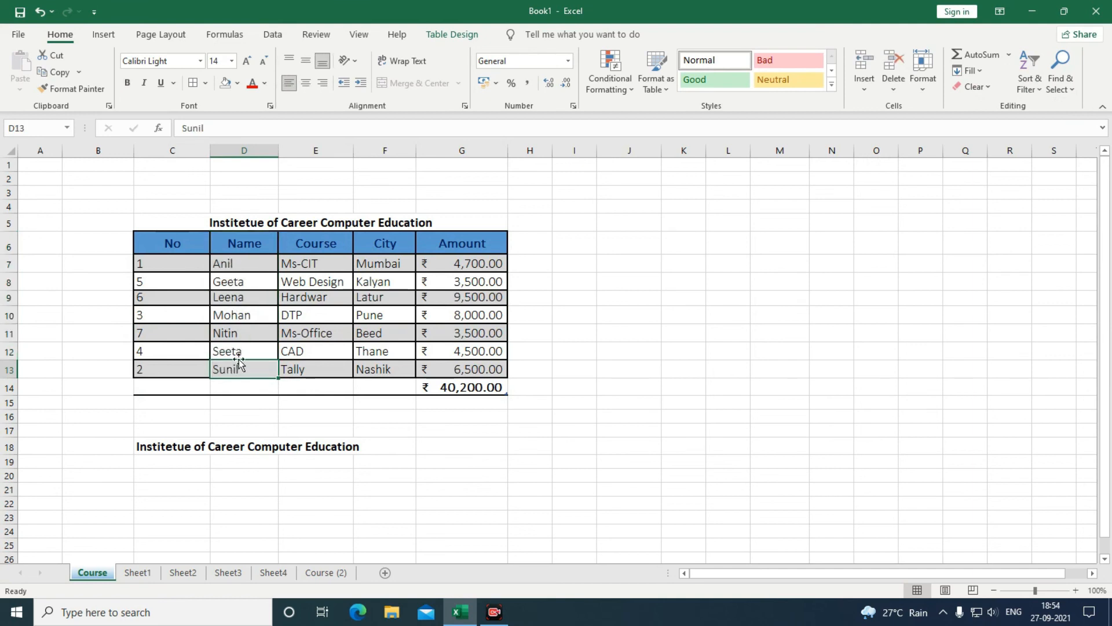
left_click_drag(228, 264, 243, 368)
left_click_drag(247, 244, 250, 371)
left_click(1029, 76)
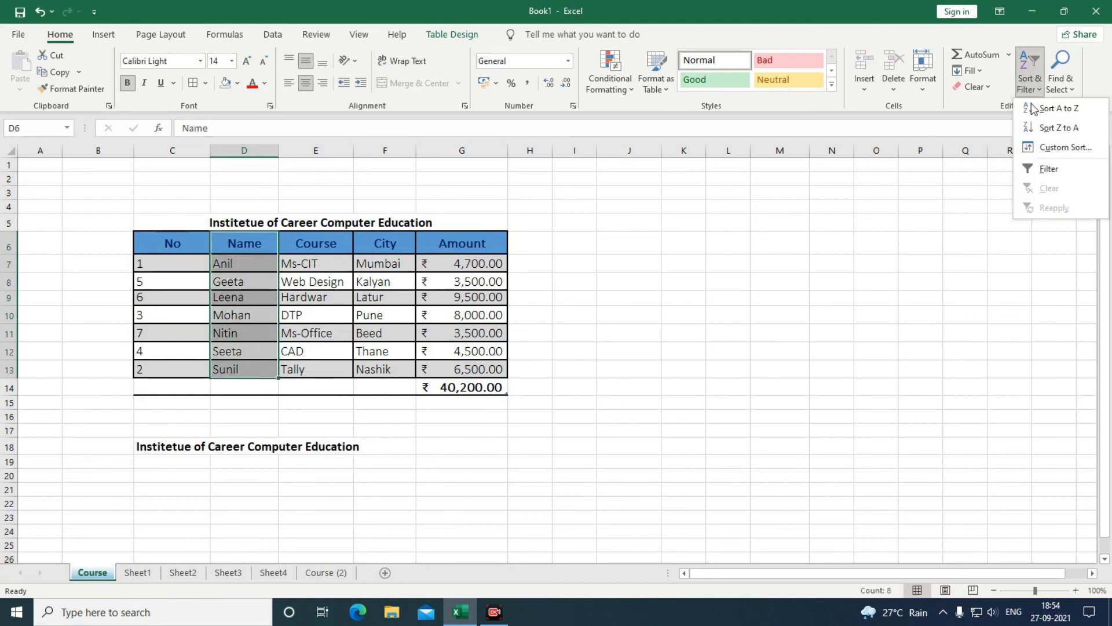
left_click(1035, 128)
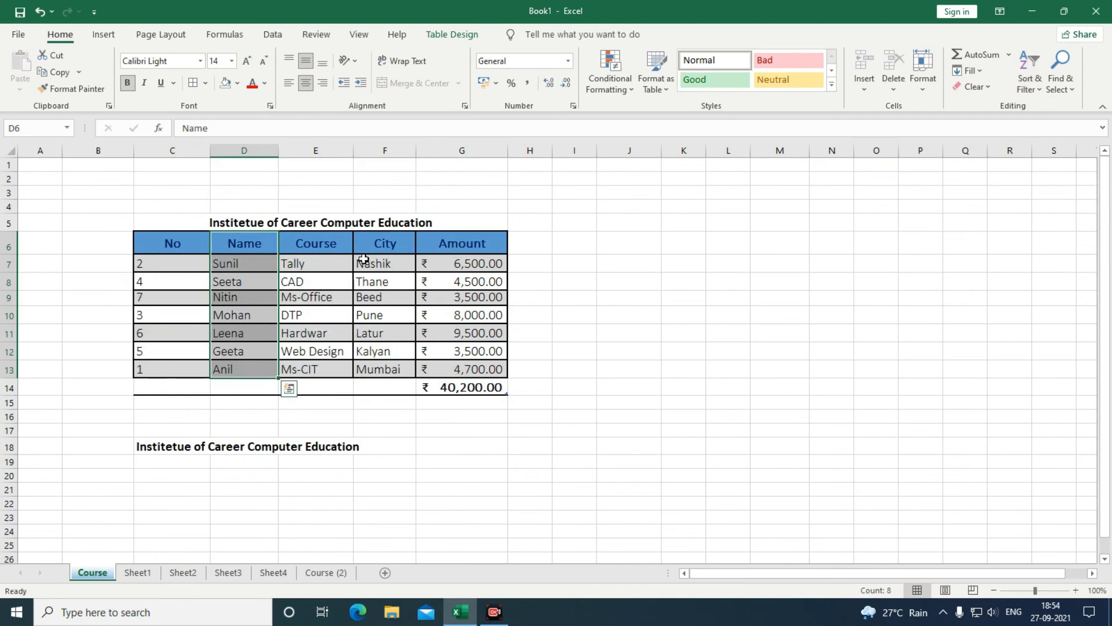
left_click(239, 269)
key("Down")
key("Down")
key("Down")
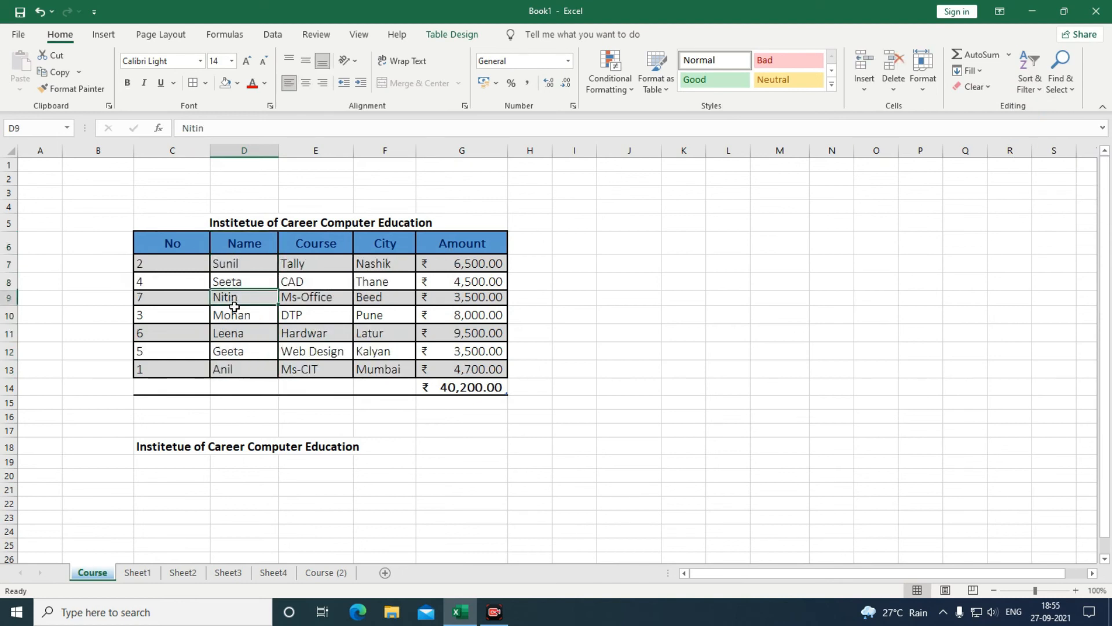
left_click(237, 336)
left_click(237, 352)
left_click(238, 374)
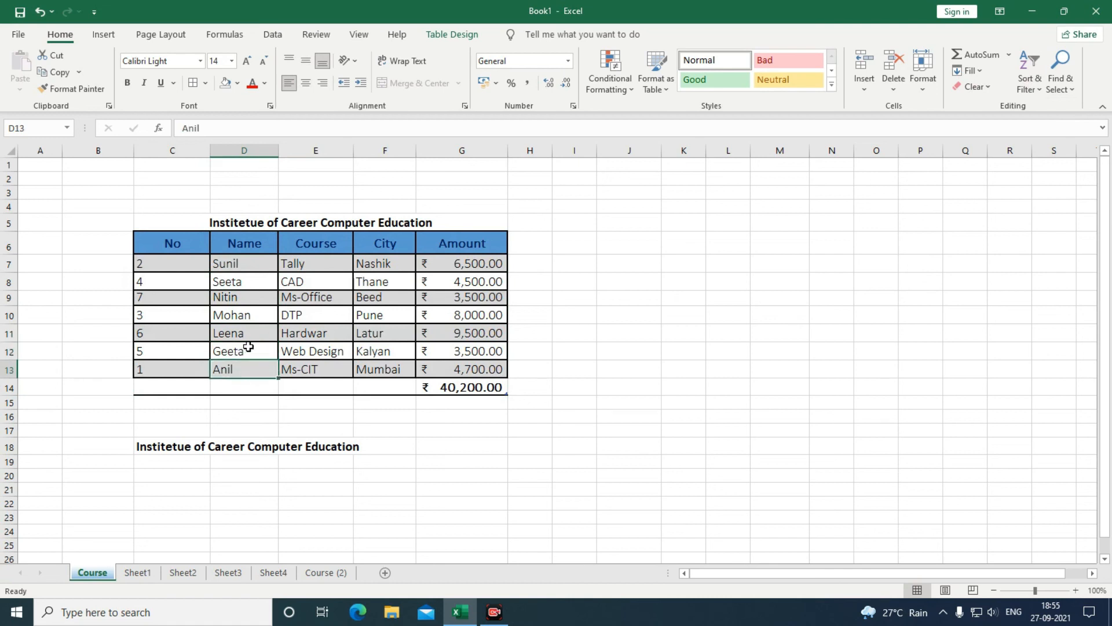
left_click(1026, 88)
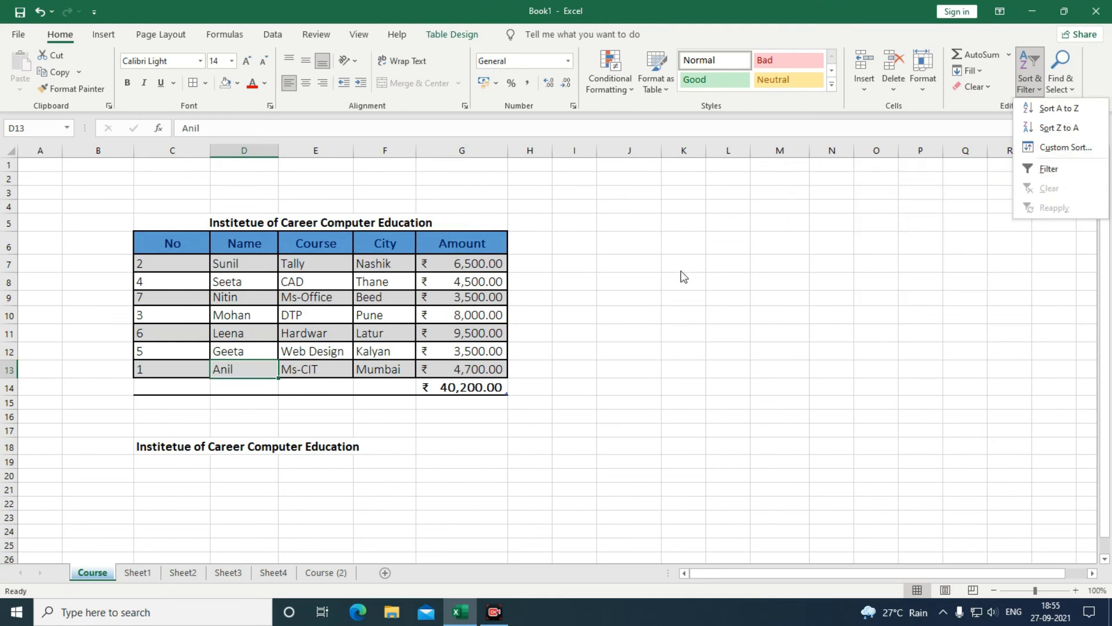
Delete the repeated 'Institetue of Career Computer Education' title from C18.
left_click(760, 332)
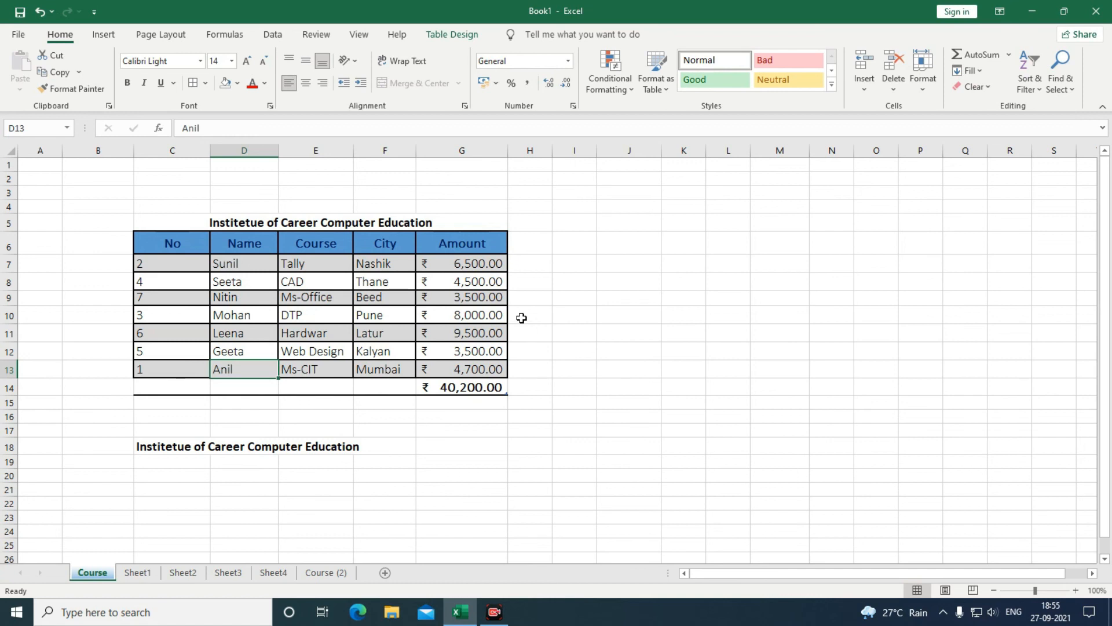
left_click(652, 89)
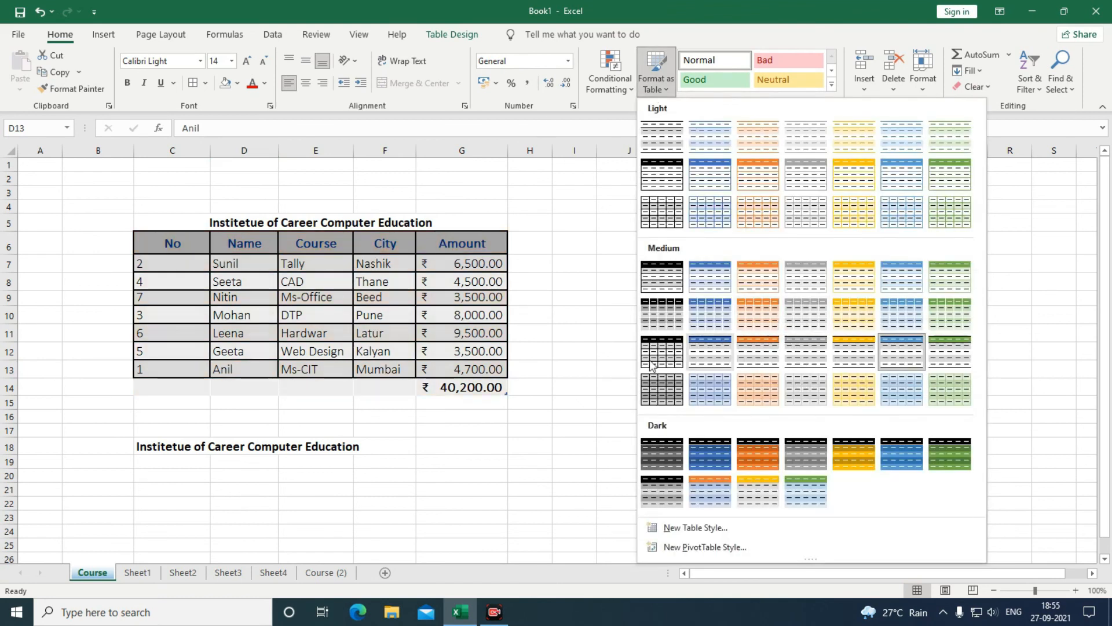
left_click(543, 426)
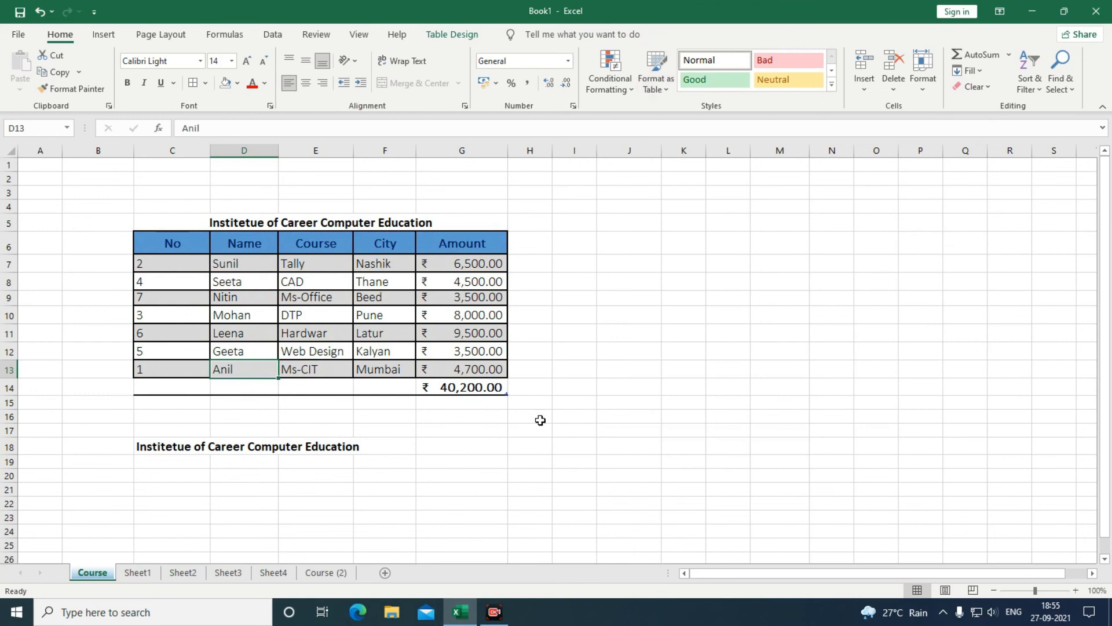
left_click(255, 452)
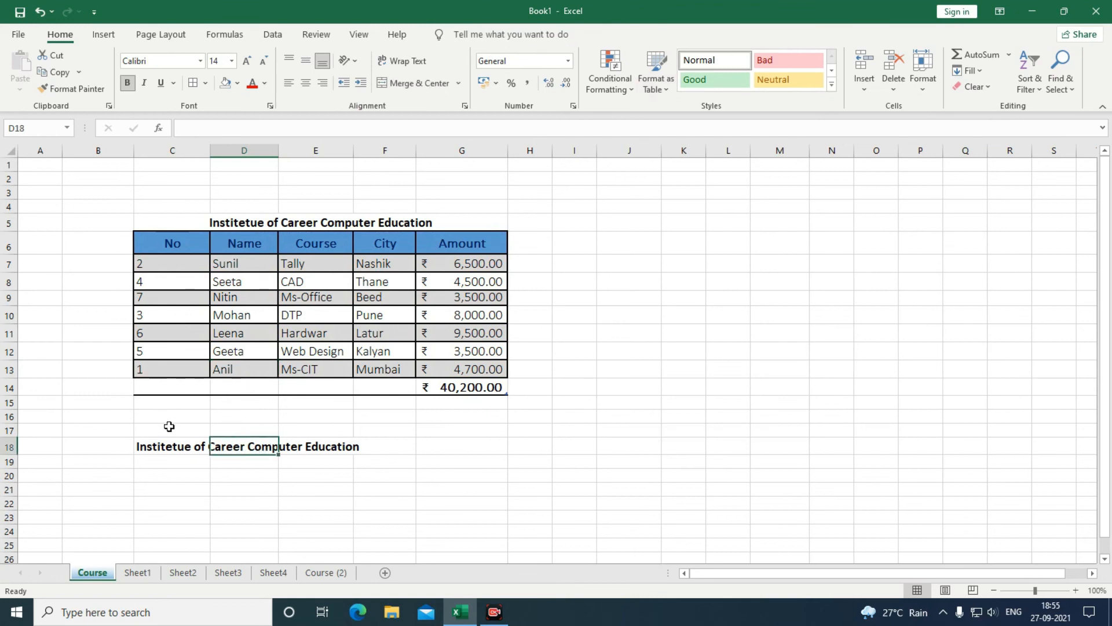
left_click(160, 451)
key("Delete")
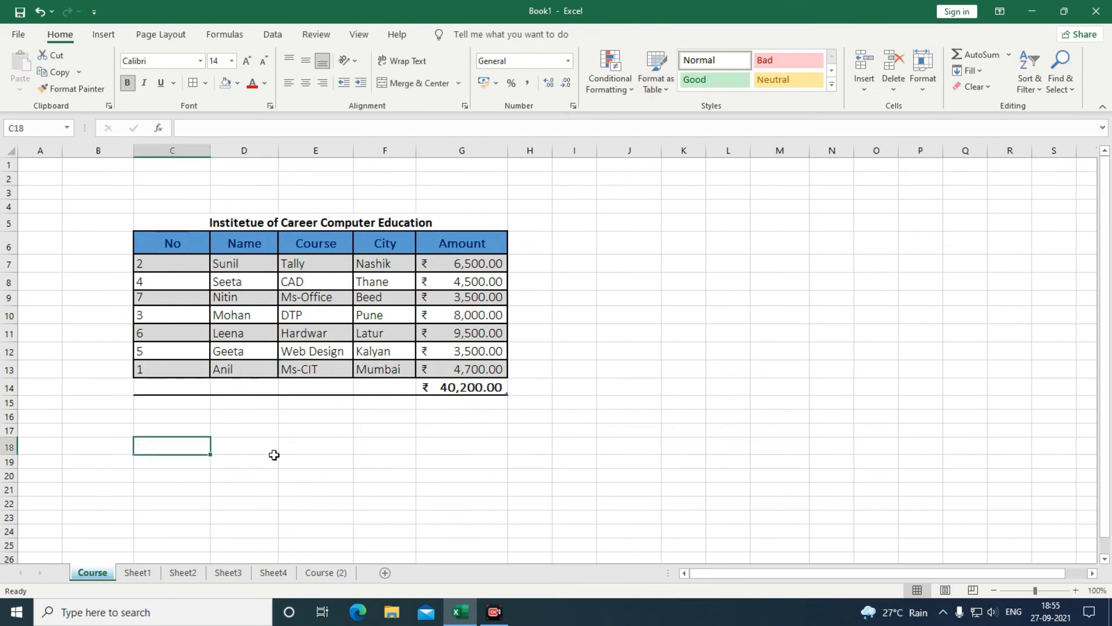